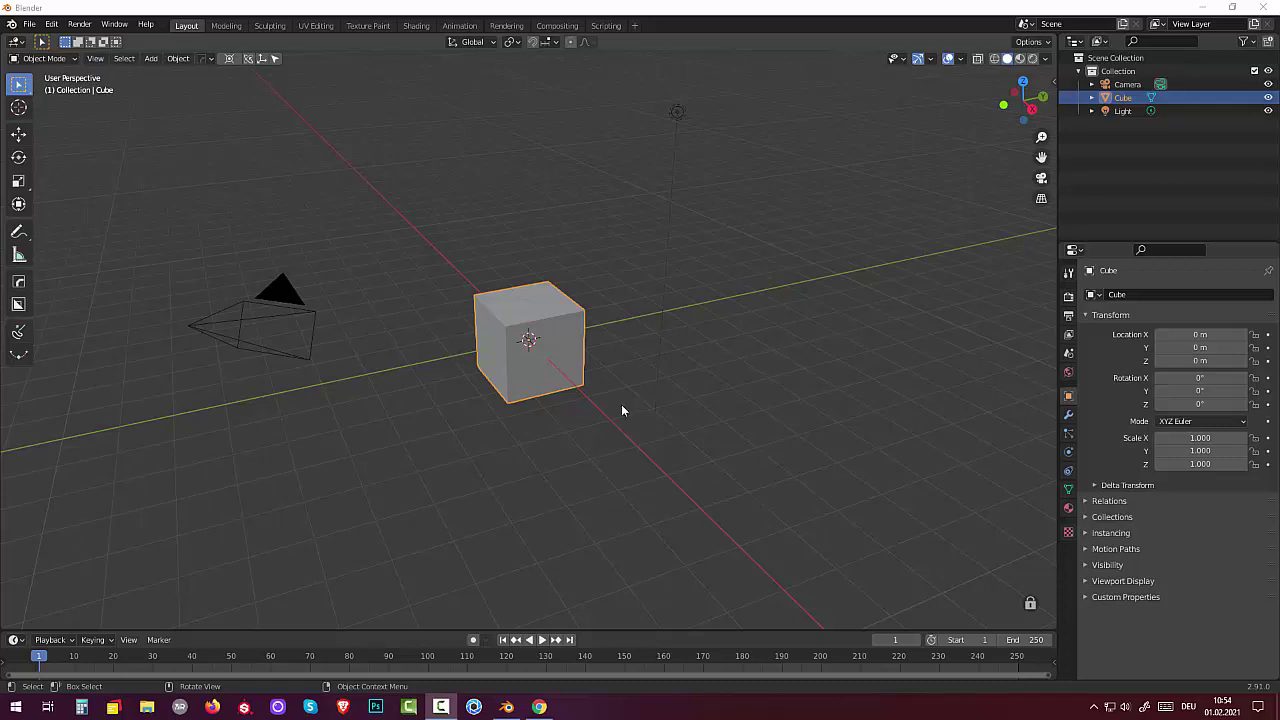
Step: Give the default cube a Subdivision Surface modifier at viewport level 2 and enter Edit Mode
mouse_move(582, 398)
middle_down()
mouse_move(614, 391)
mouse_move(588, 395)
middle_up()
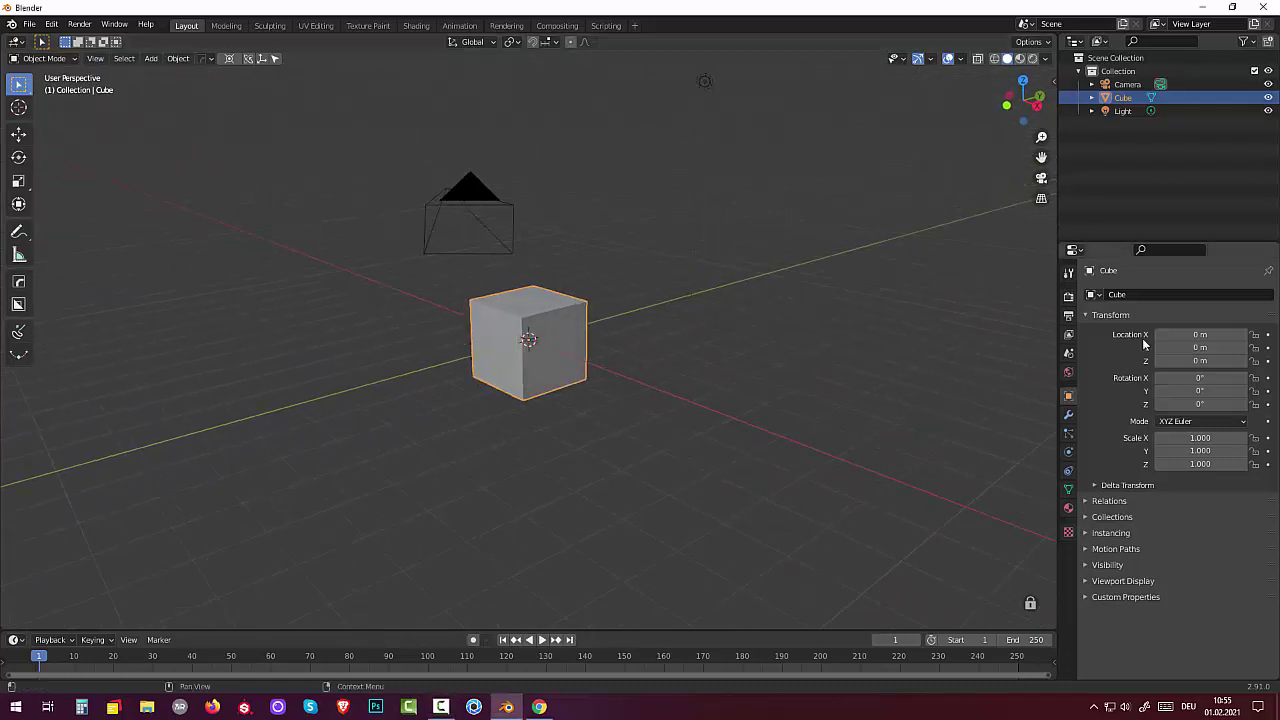
click(1068, 415)
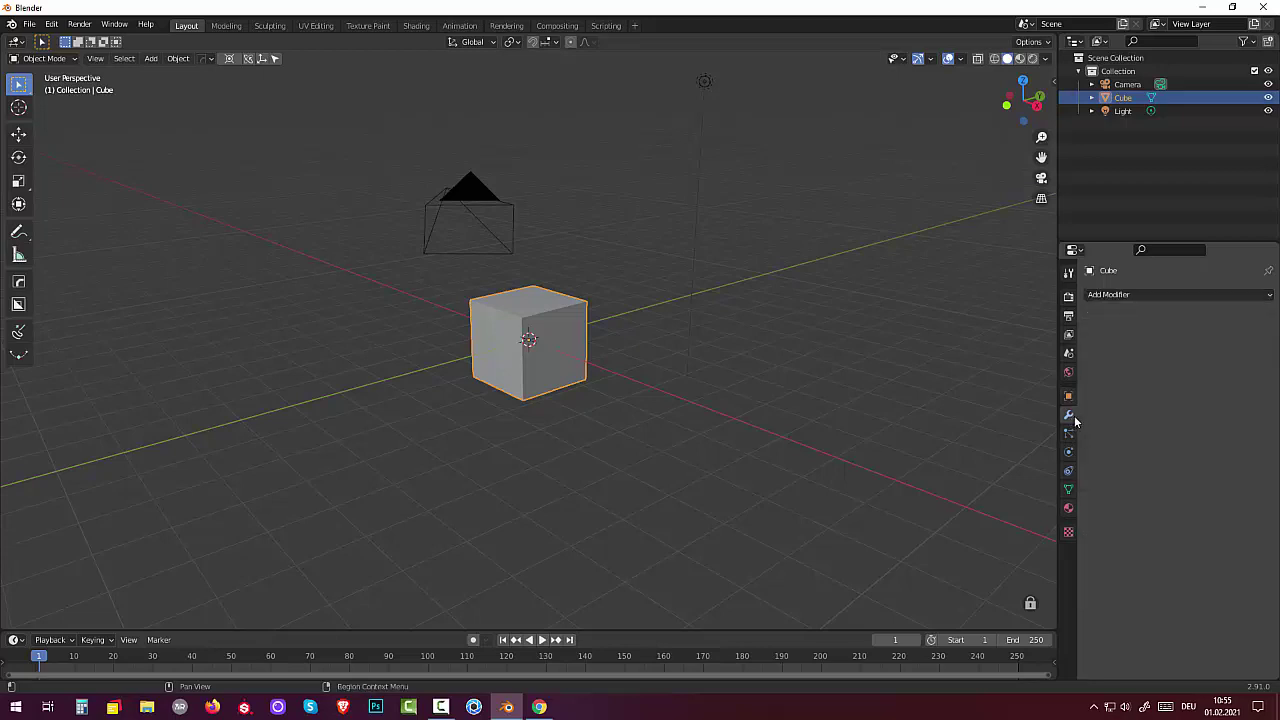
click(1116, 294)
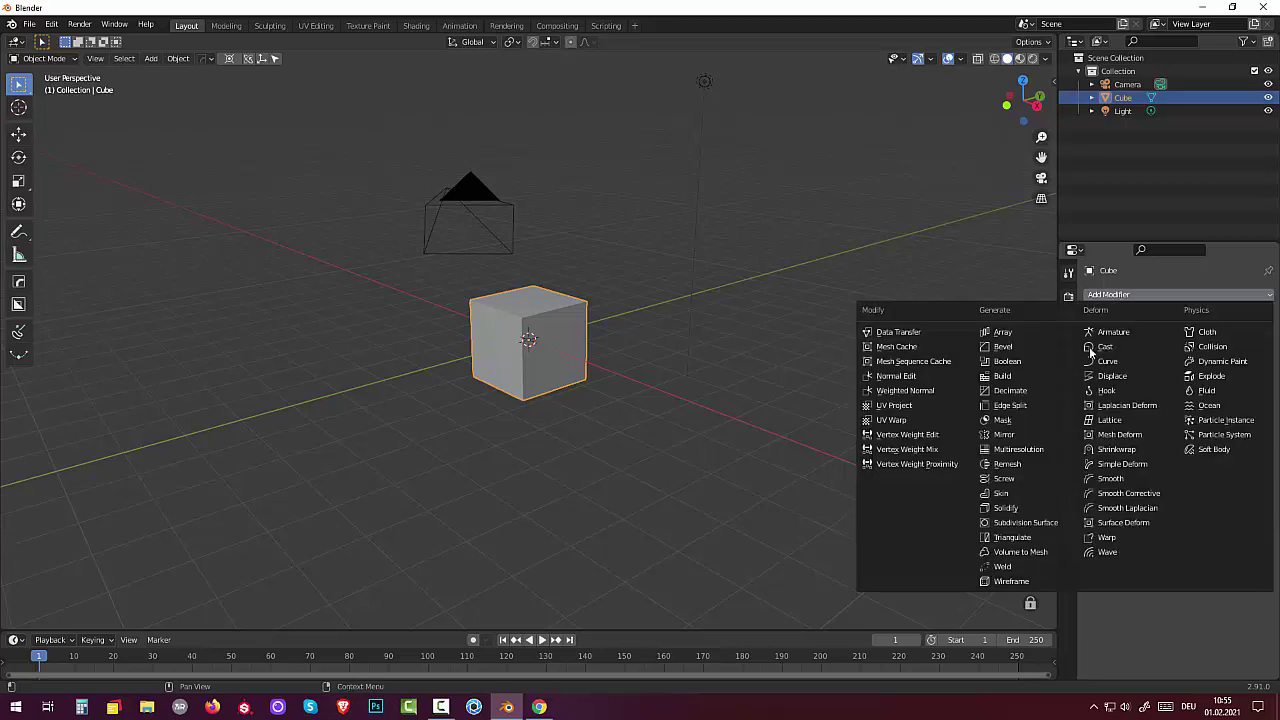
click(1041, 524)
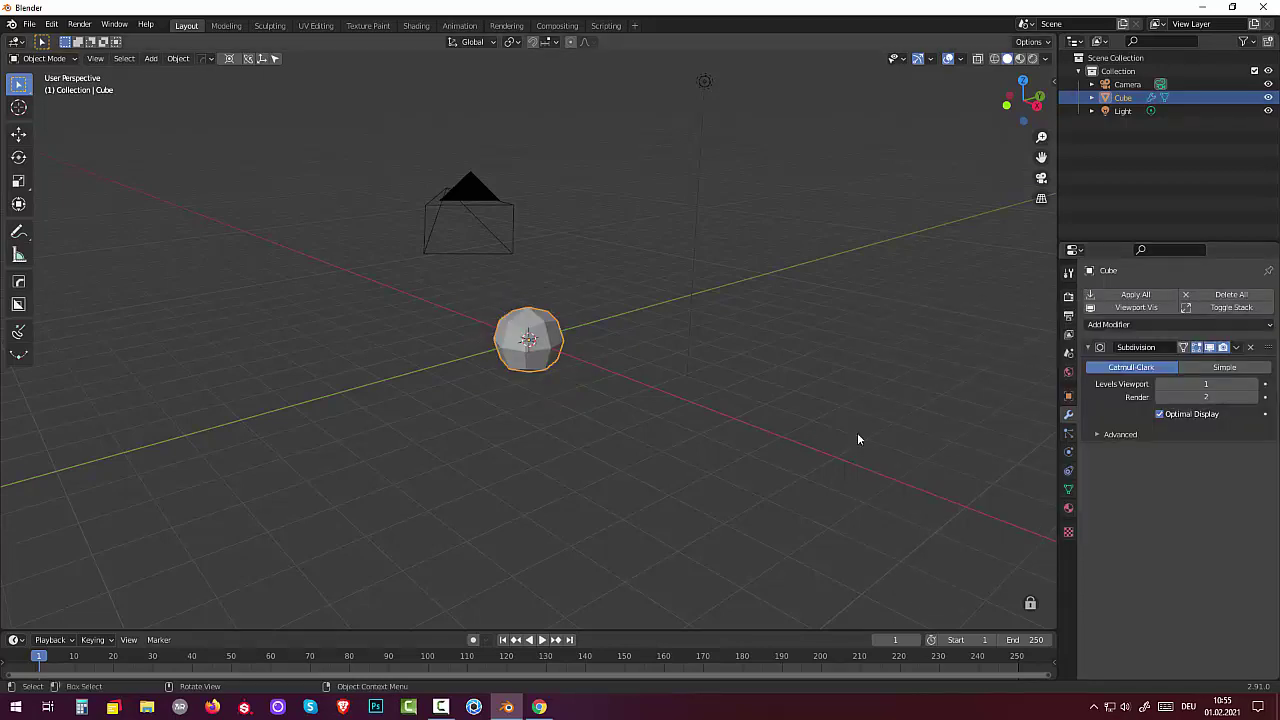
click(1257, 384)
middle_drag(583, 366, 614, 360)
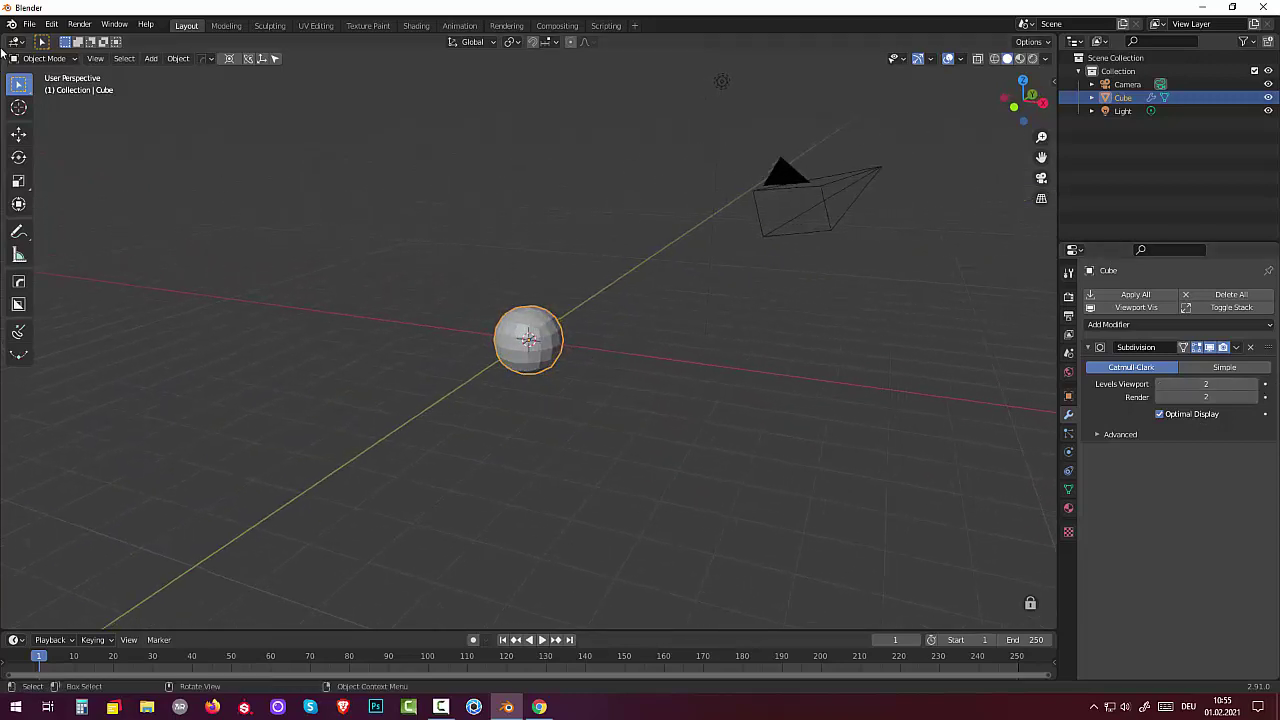
key(Tab)
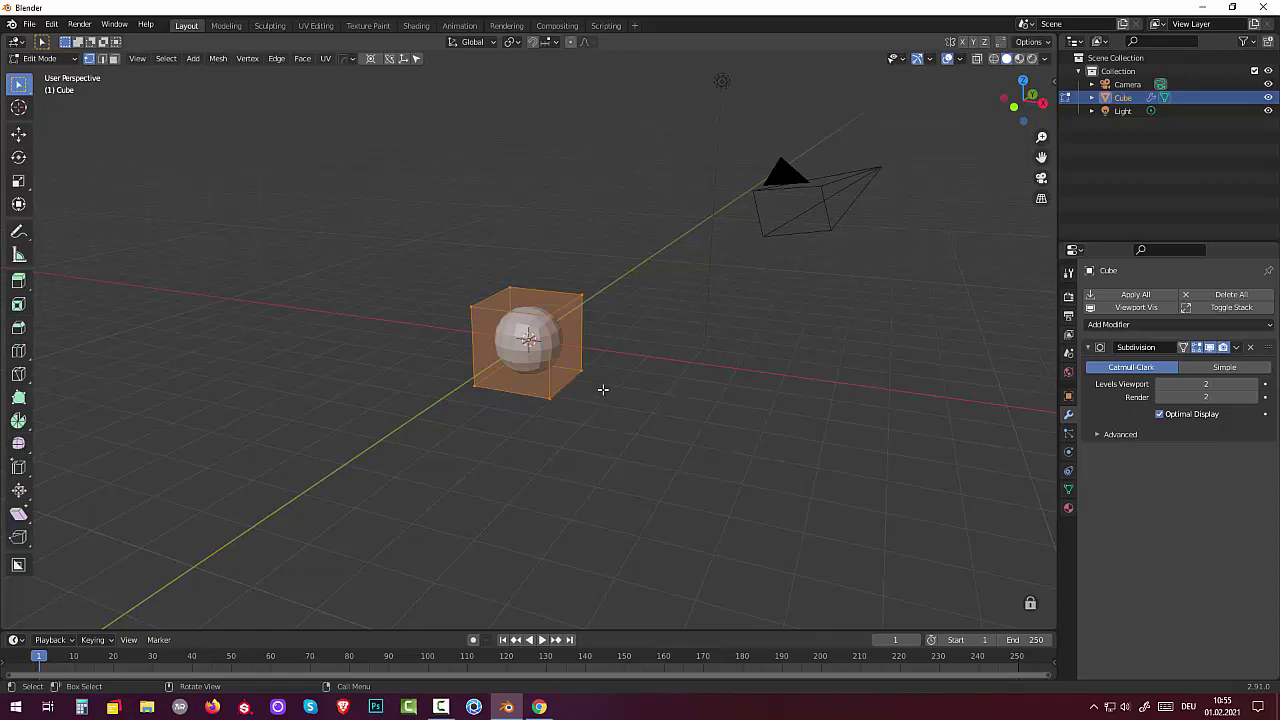
Step: In face select mode, shrink the cage's bottom face with S
scroll(600, 386, up, 4)
key(3)
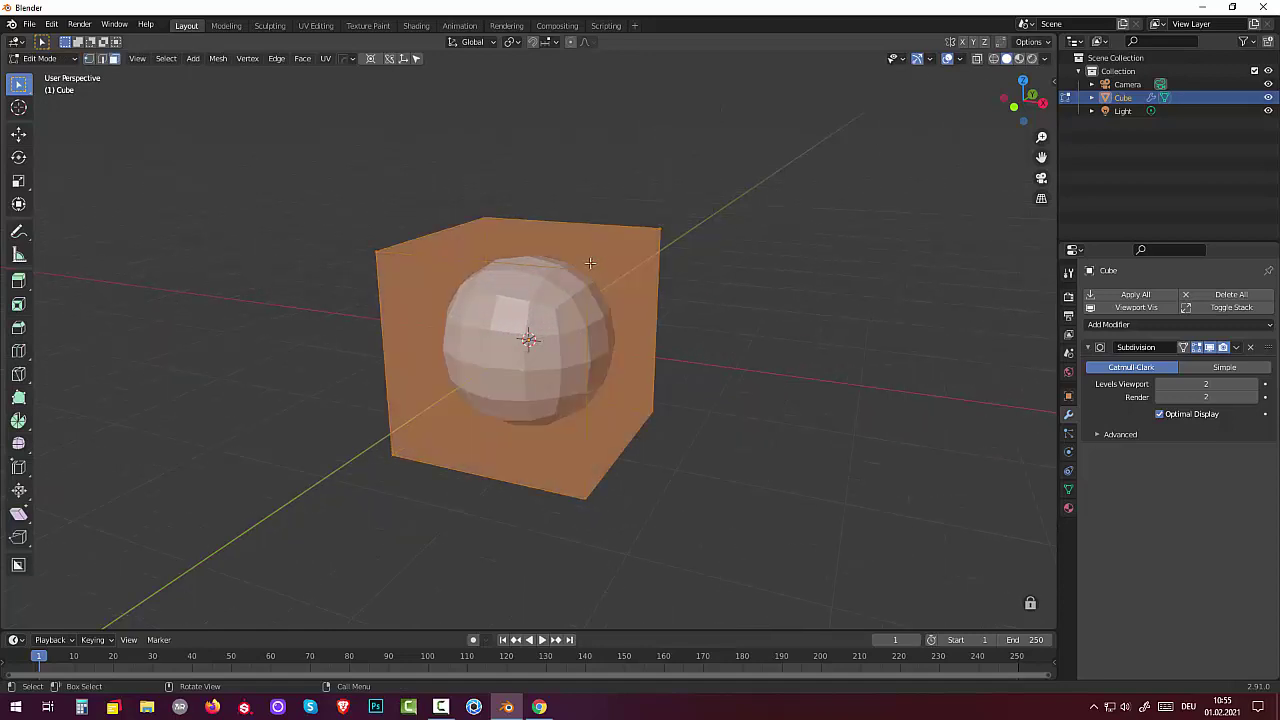
middle_drag(567, 353, 494, 246)
click(494, 246)
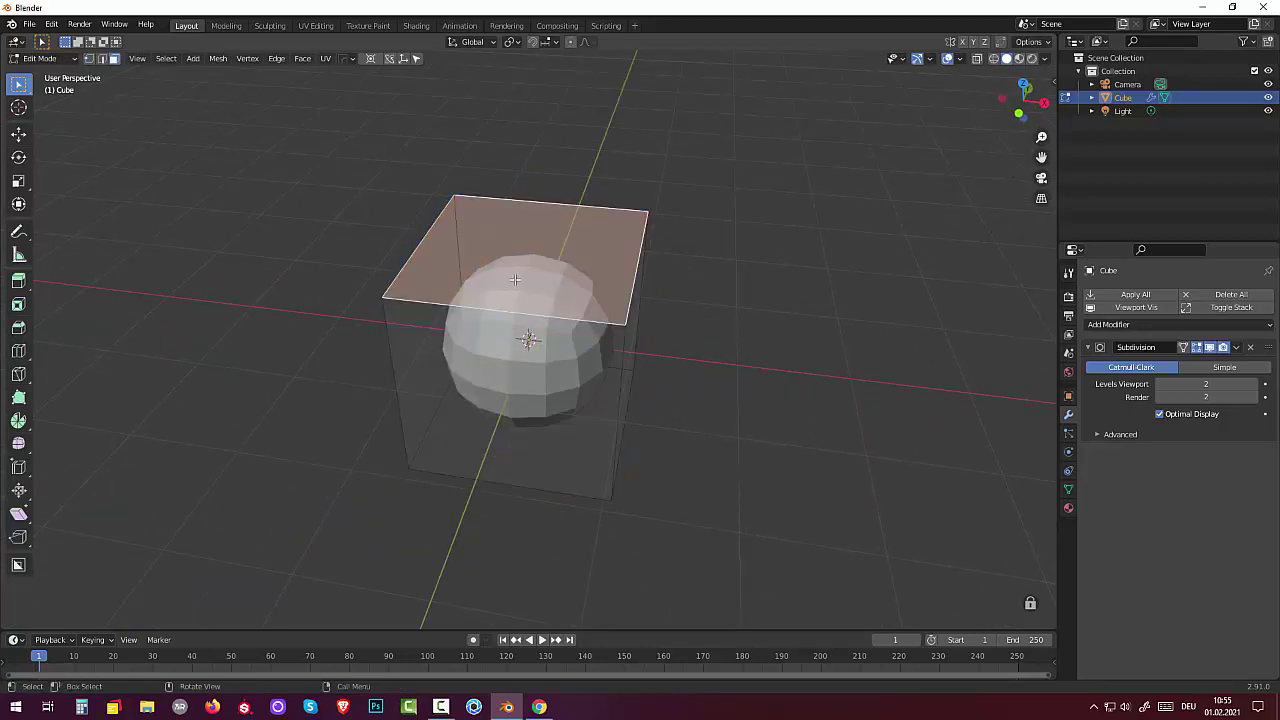
middle_drag(544, 284, 554, 245)
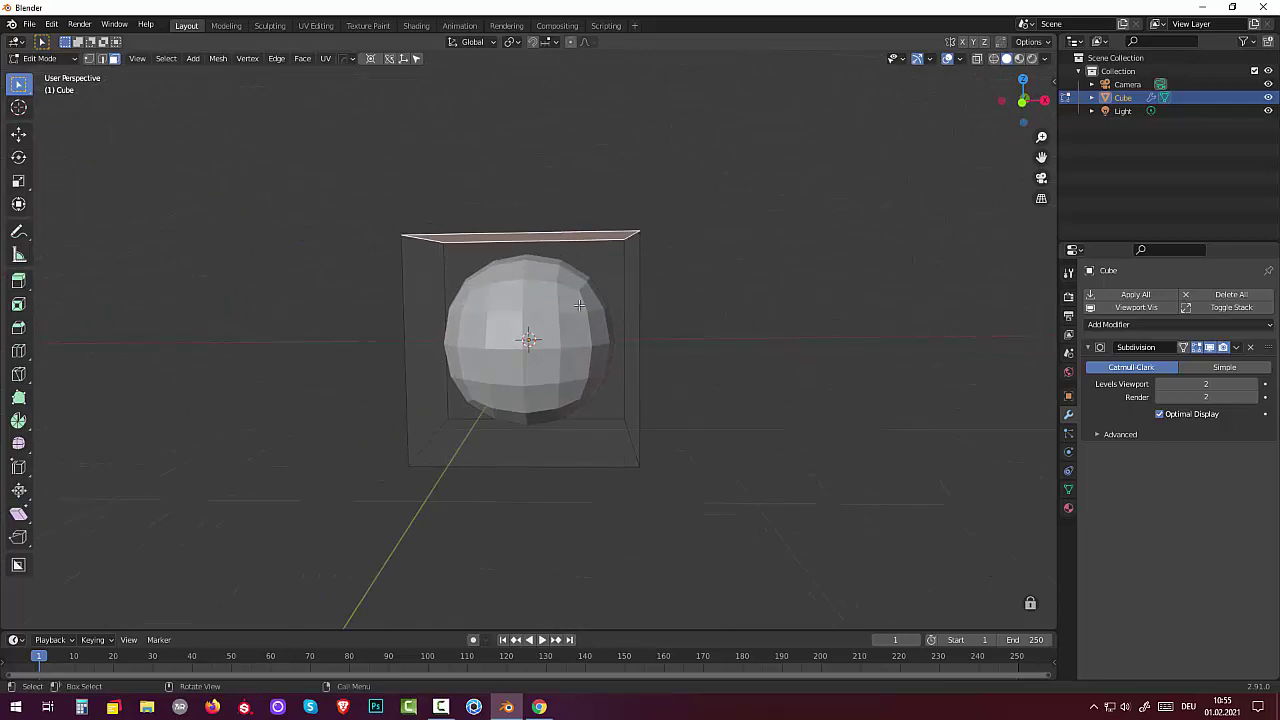
mouse_move(579, 304)
middle_down()
mouse_move(758, 547)
mouse_move(825, 513)
middle_up()
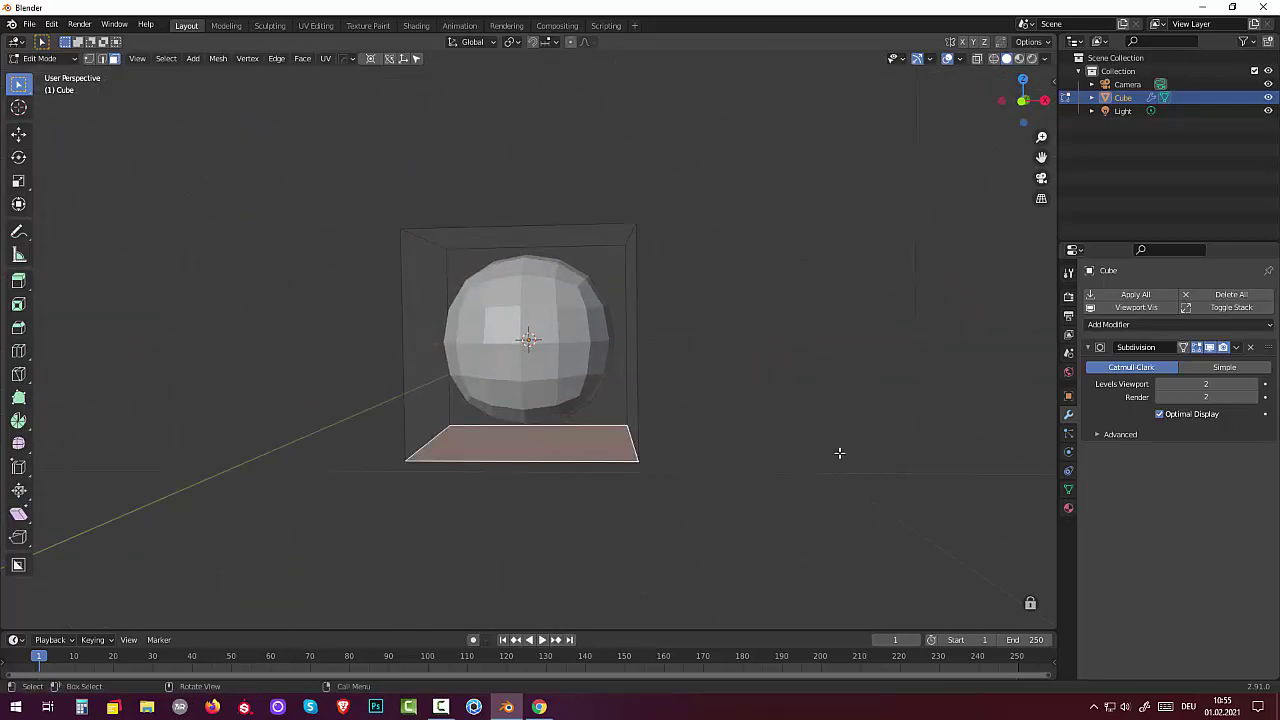
key(s)
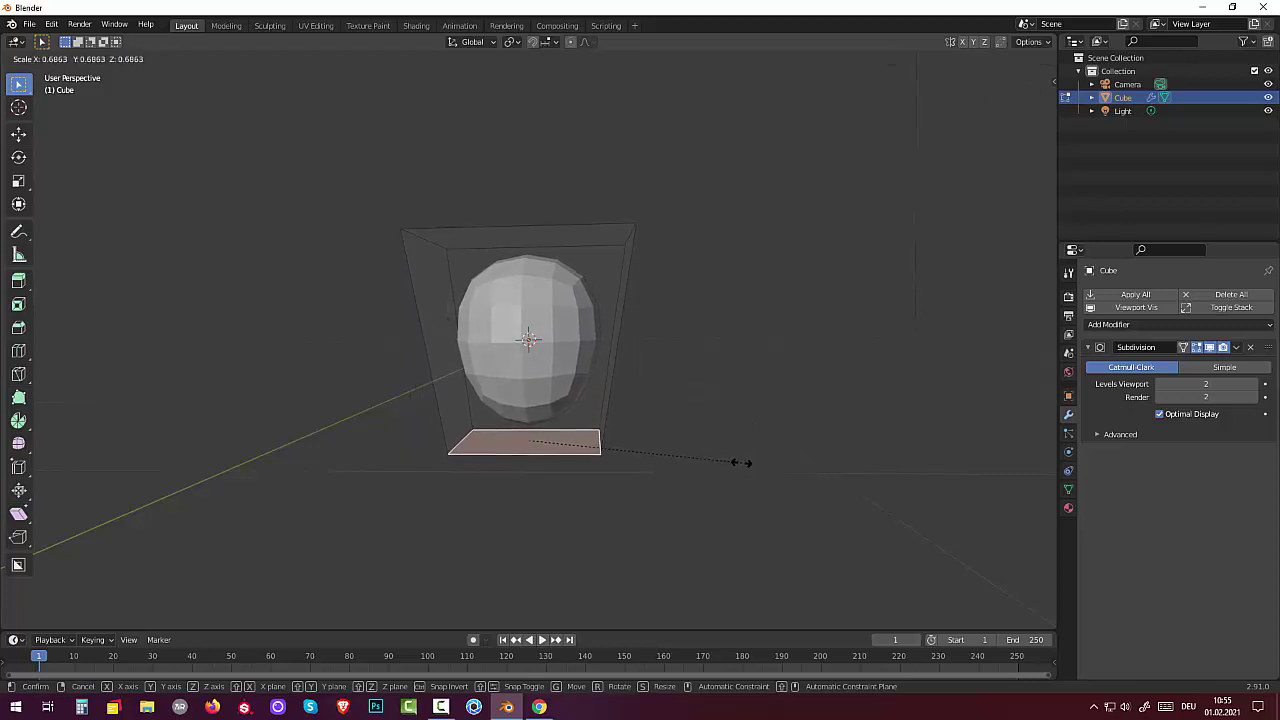
click(741, 462)
Step: Raise the cage's top face straight up along Z
mouse_move(741, 462)
middle_down()
mouse_move(908, 435)
mouse_move(766, 466)
middle_up()
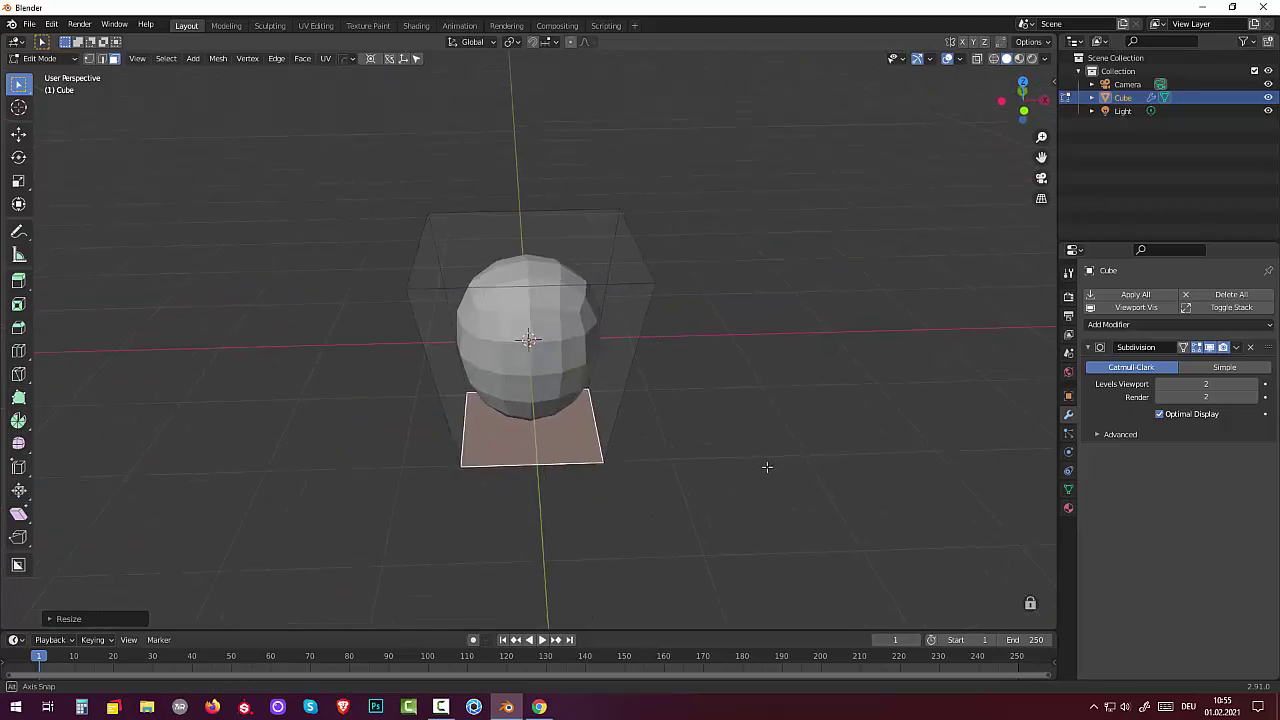
click(520, 260)
middle_drag(633, 271, 628, 259)
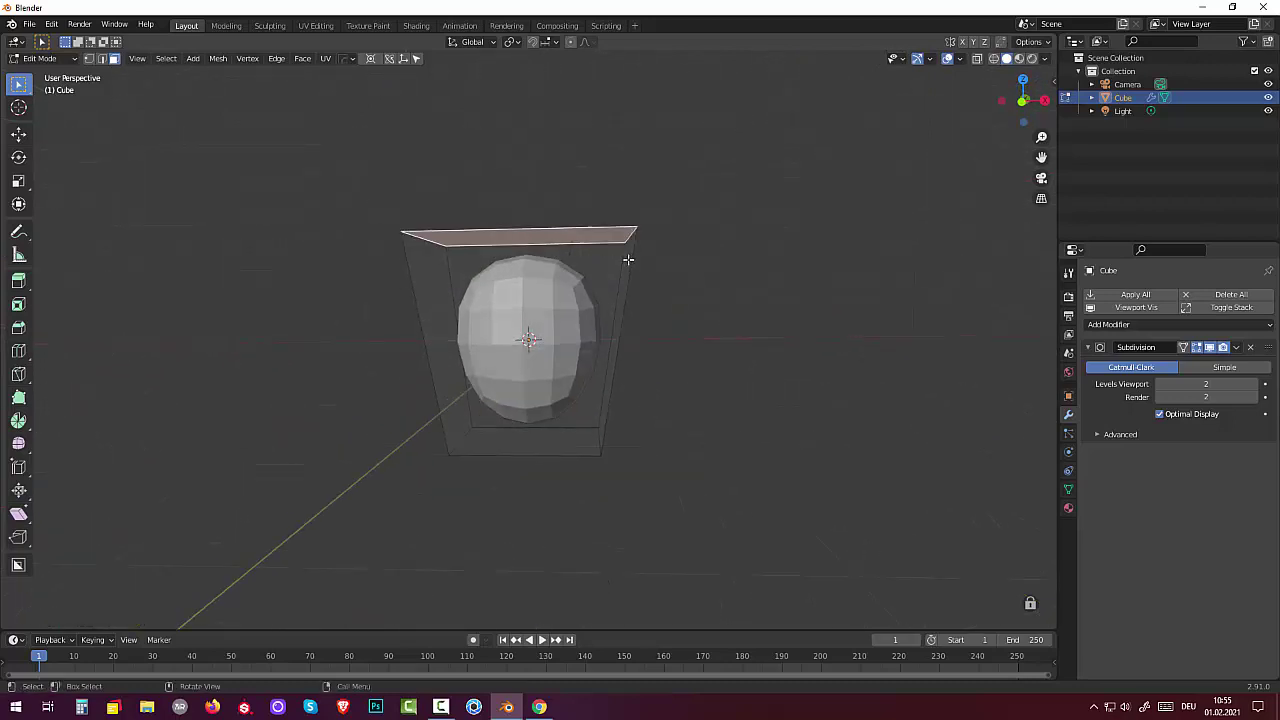
key(g)
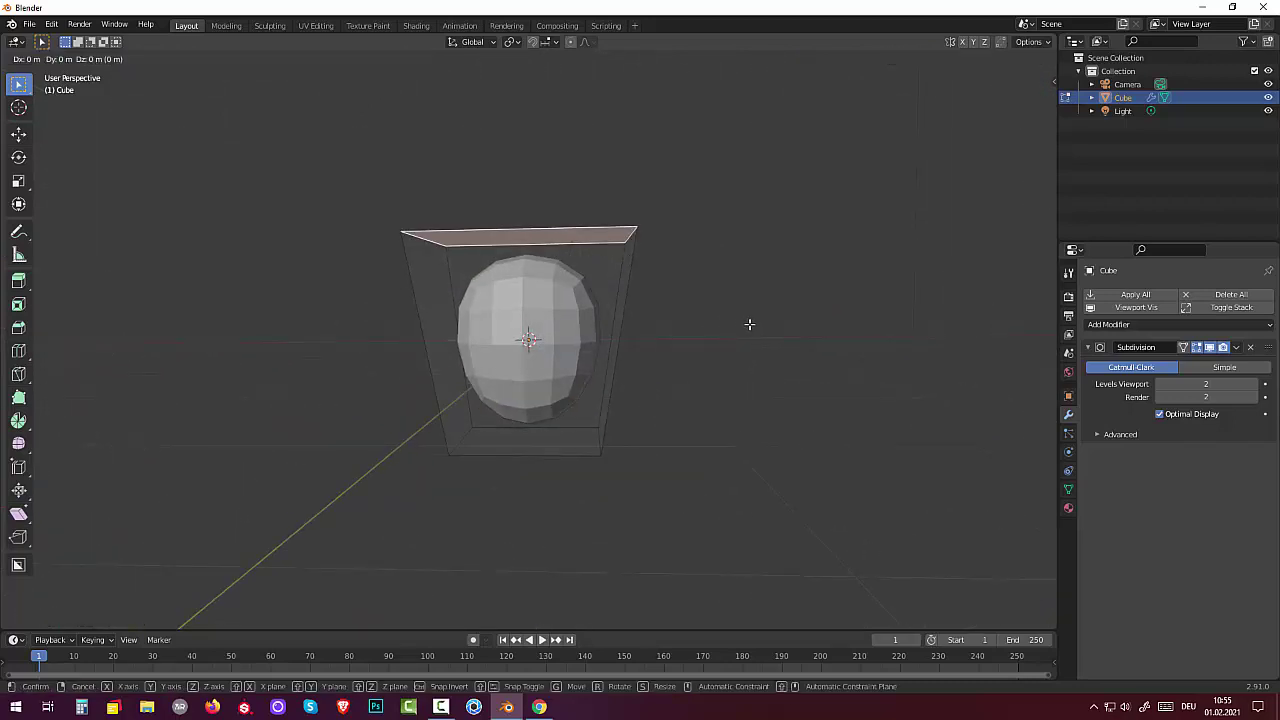
key(z)
click(743, 307)
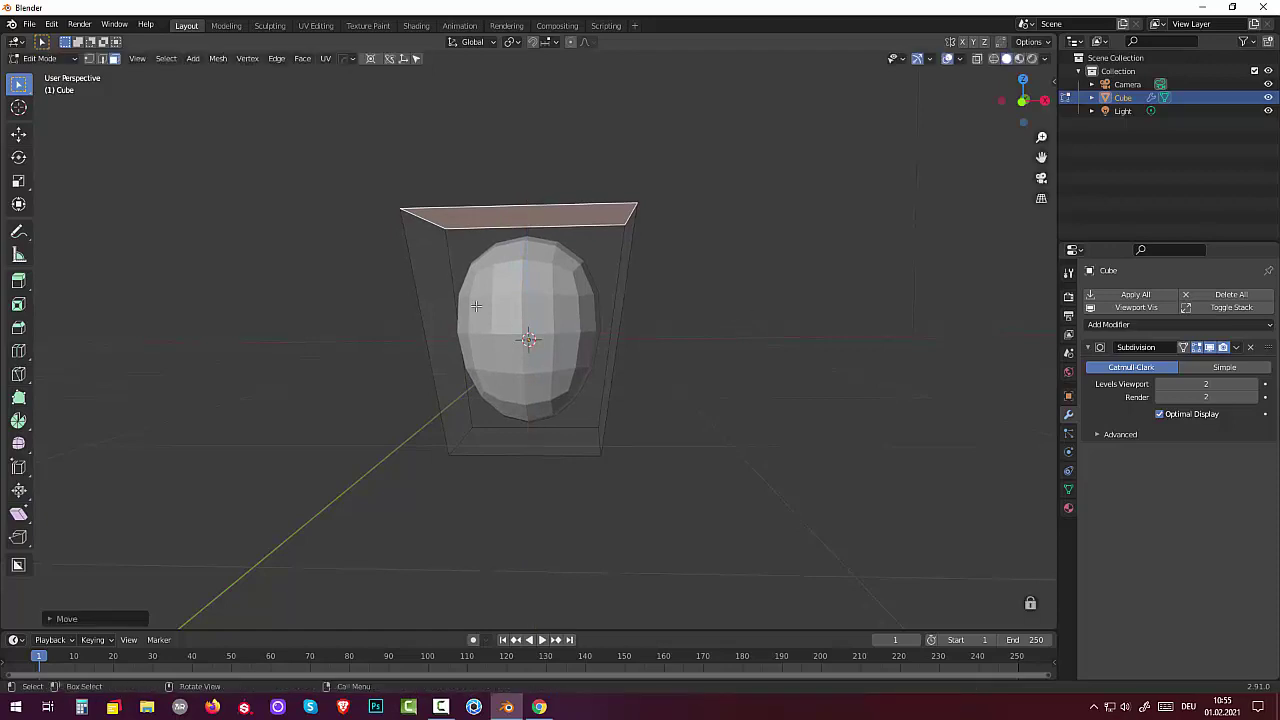
Step: Select all faces and add a horizontal edge loop across the middle with Ctrl+R
key(a)
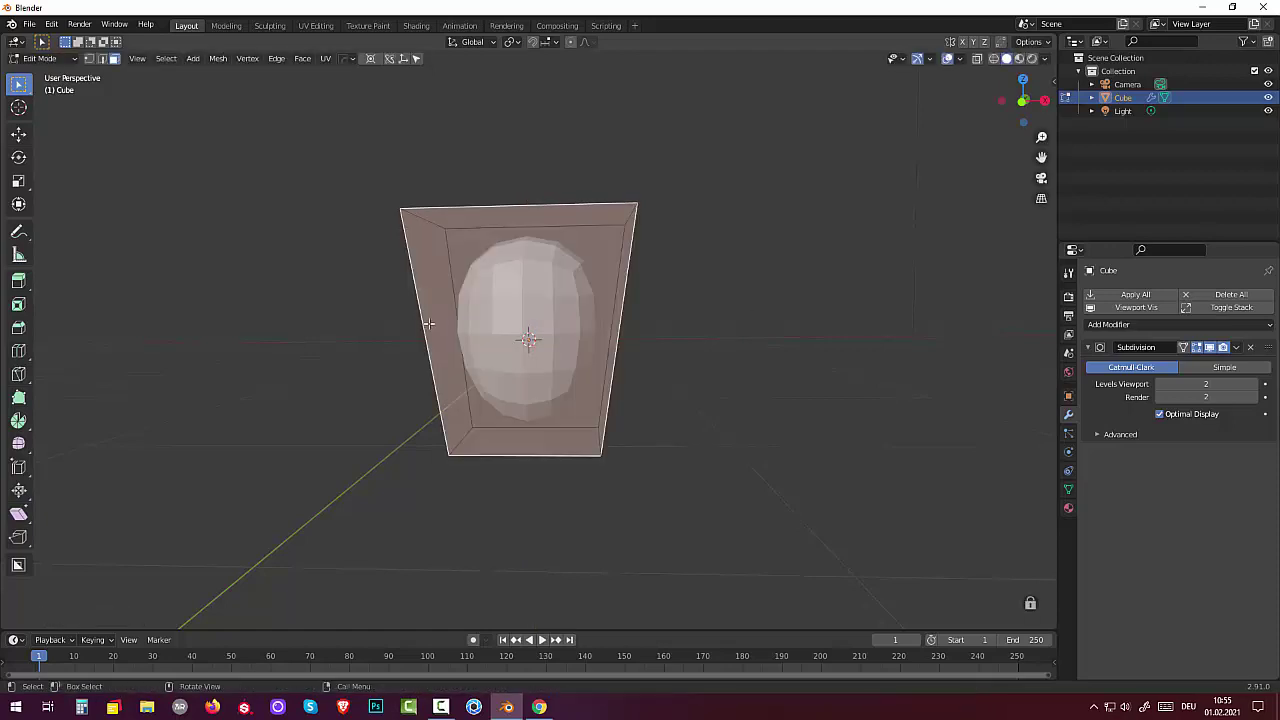
key(ctrl+r)
click(428, 323)
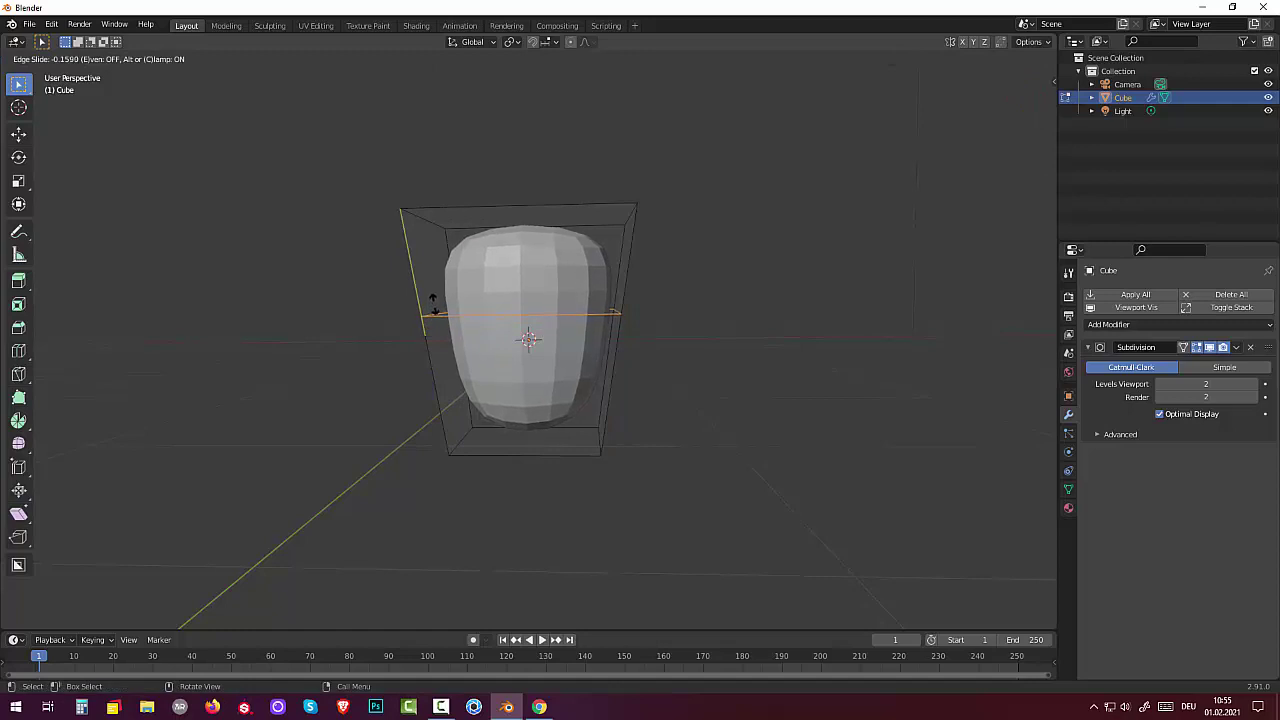
Step: Place the edge loop, then shift the cage's bottom front edge in Right Orthographic view
click(432, 305)
mouse_move(577, 409)
middle_down()
mouse_move(443, 419)
mouse_move(588, 421)
middle_up()
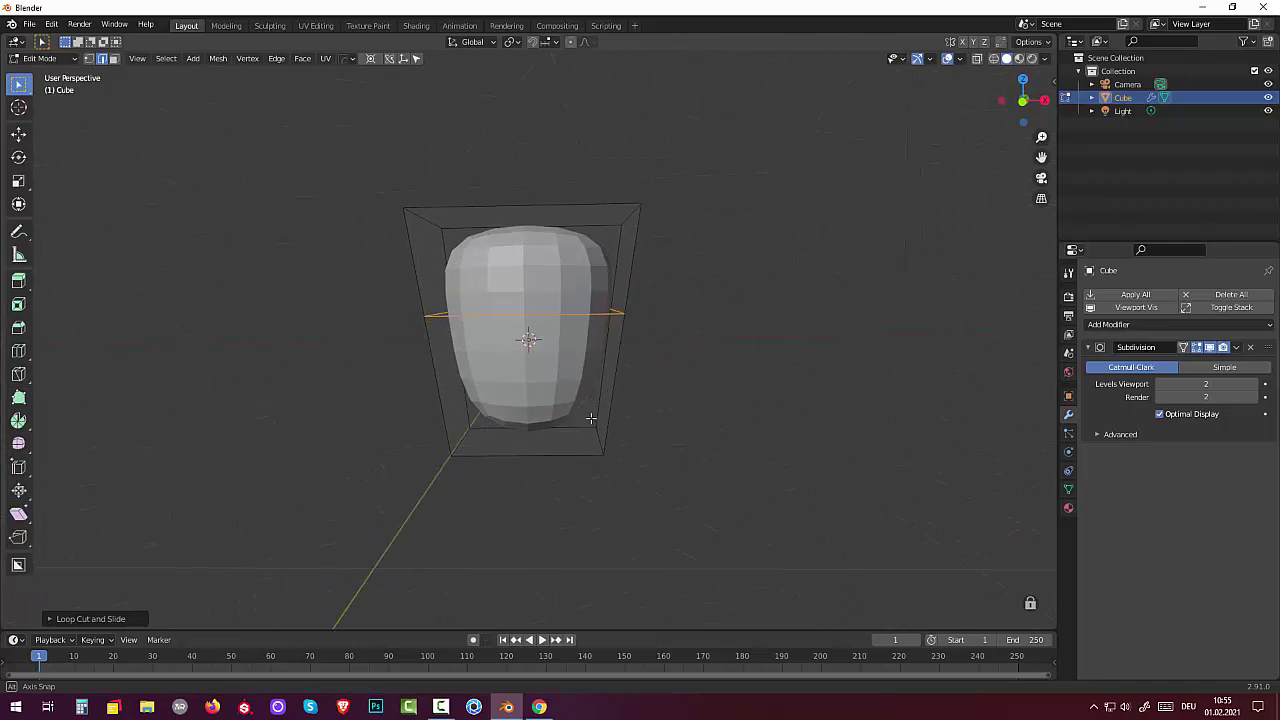
click(643, 505)
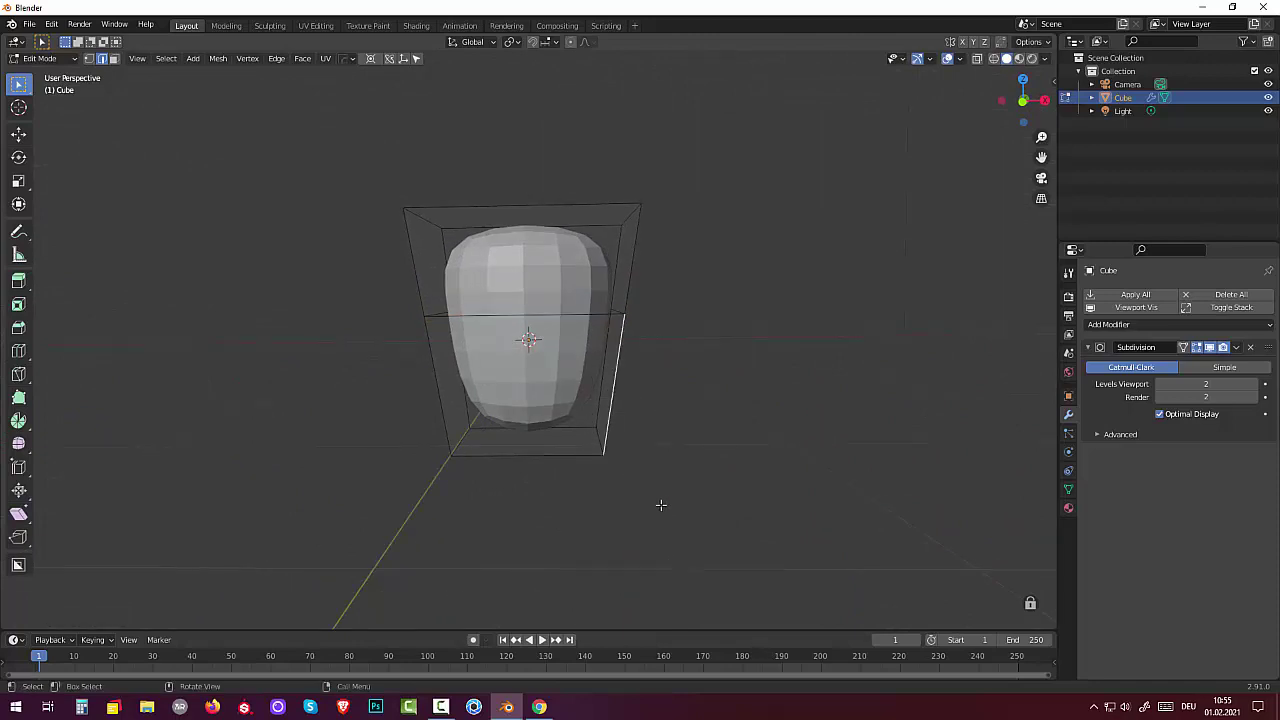
mouse_move(660, 506)
middle_down()
mouse_move(509, 514)
mouse_move(517, 491)
mouse_move(586, 486)
mouse_move(463, 441)
middle_up()
click(464, 443)
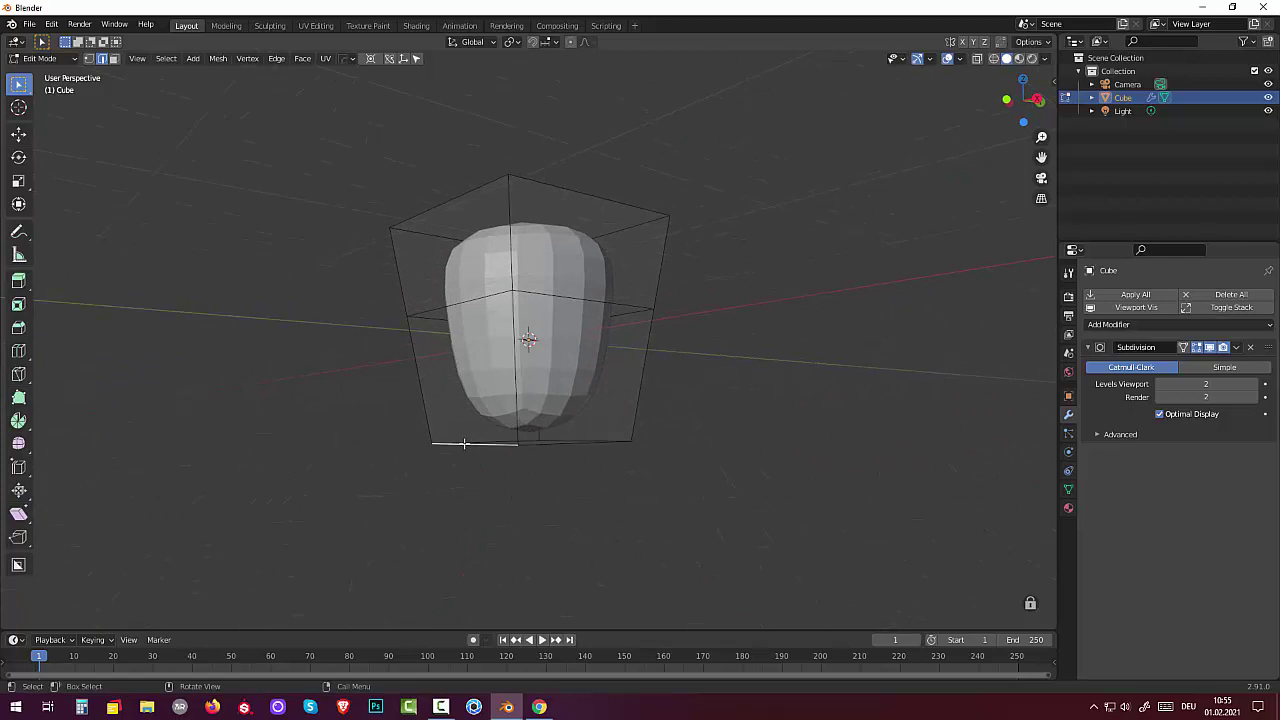
key(KP_3)
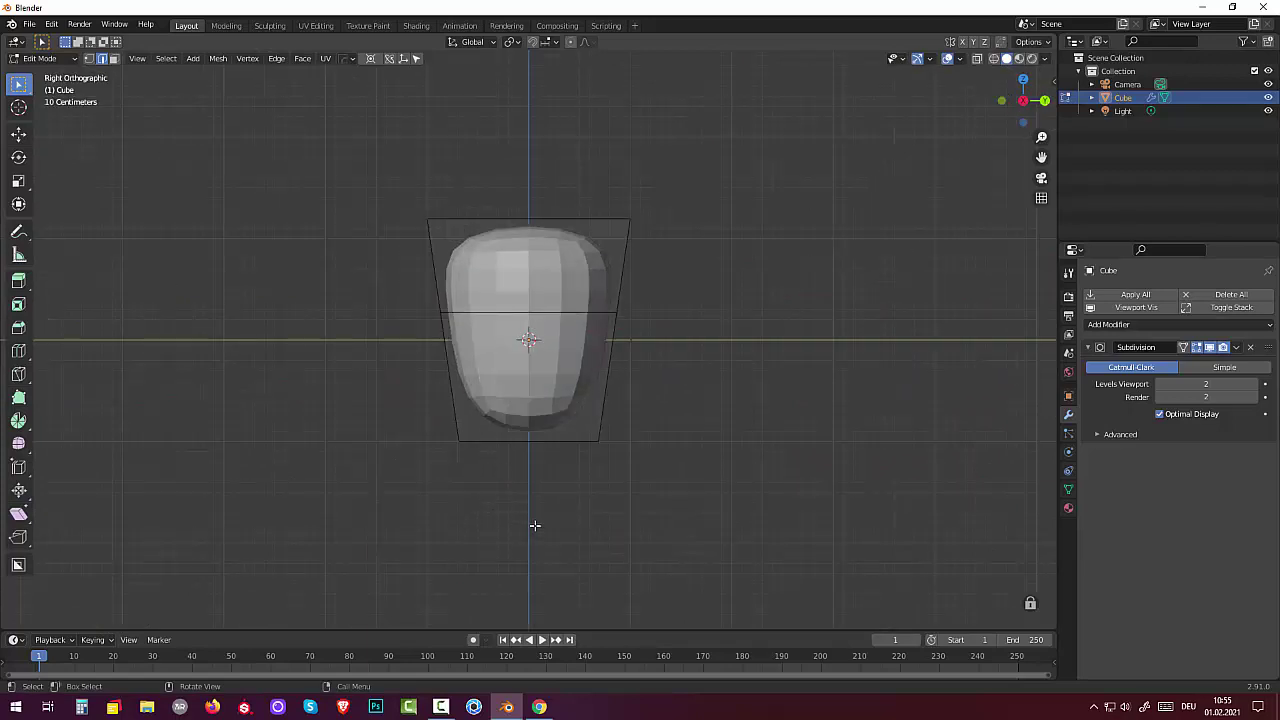
key(g)
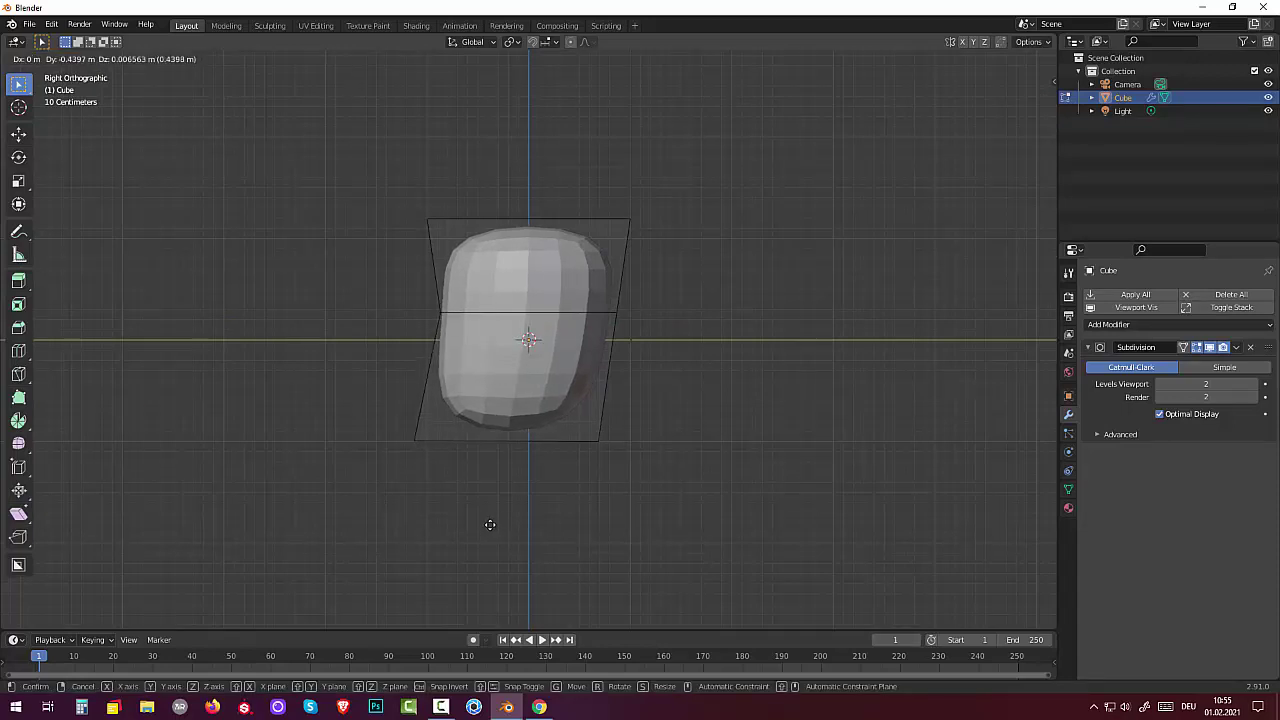
click(495, 524)
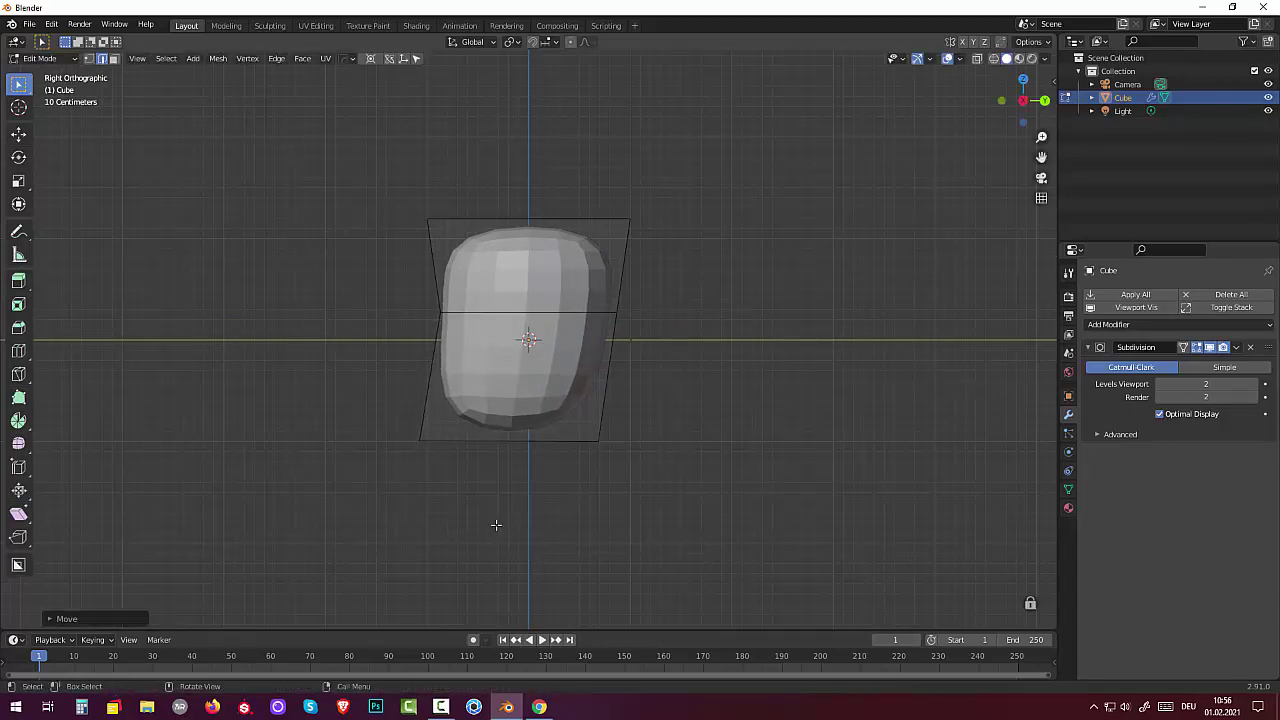
Step: Move the cage's right vertical edge in the side view
mouse_move(504, 328)
middle_down()
mouse_move(675, 323)
mouse_move(511, 323)
mouse_move(568, 382)
middle_up()
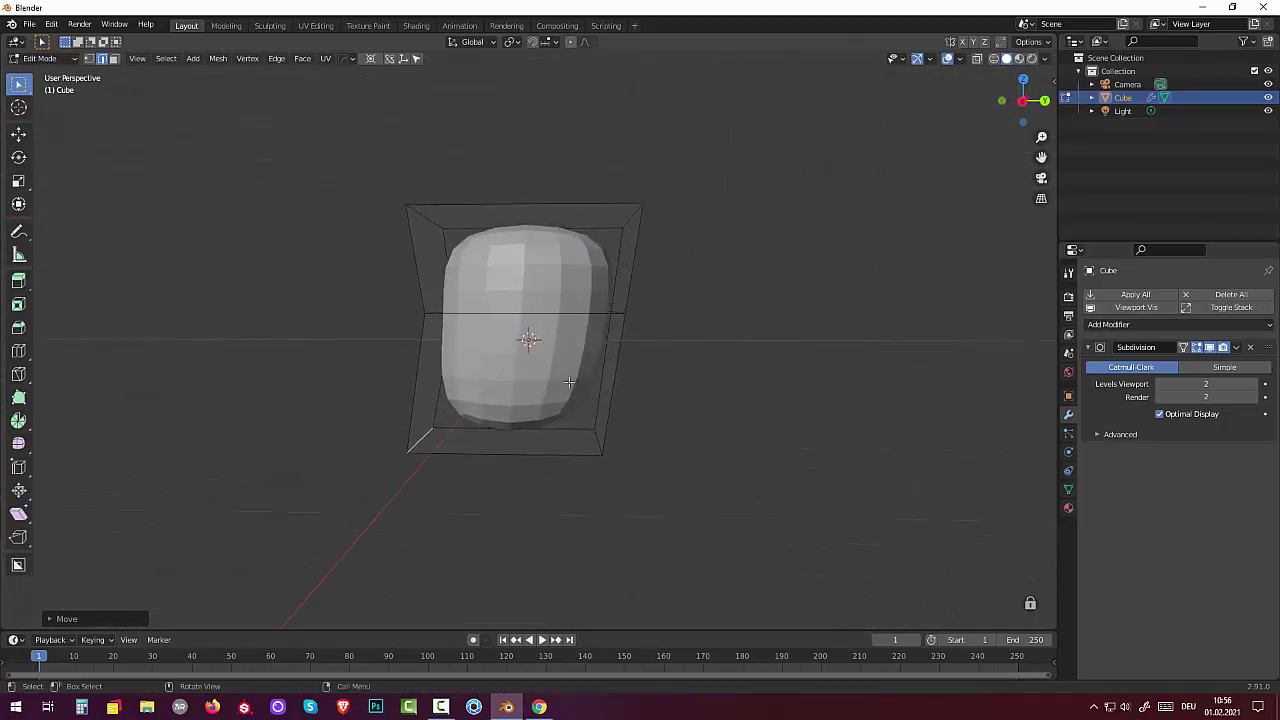
click(600, 446)
mouse_move(606, 463)
middle_down()
mouse_move(571, 423)
mouse_move(636, 463)
middle_up()
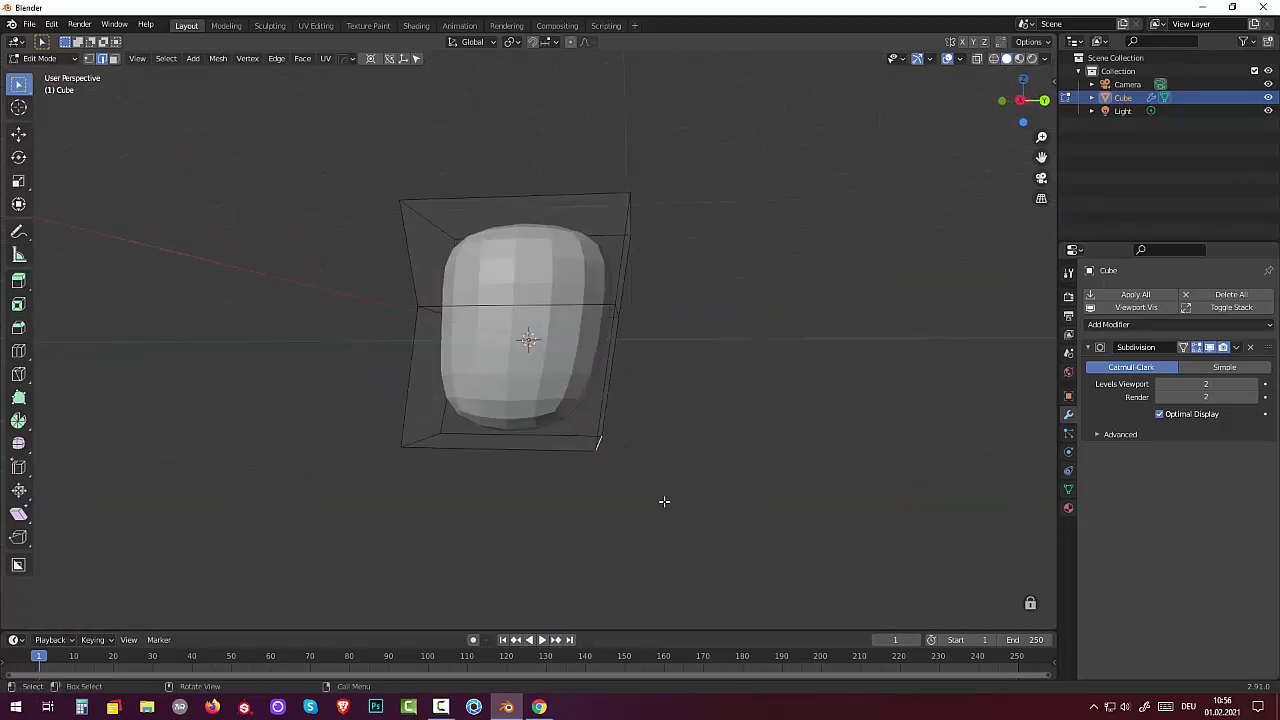
key(KP_1)
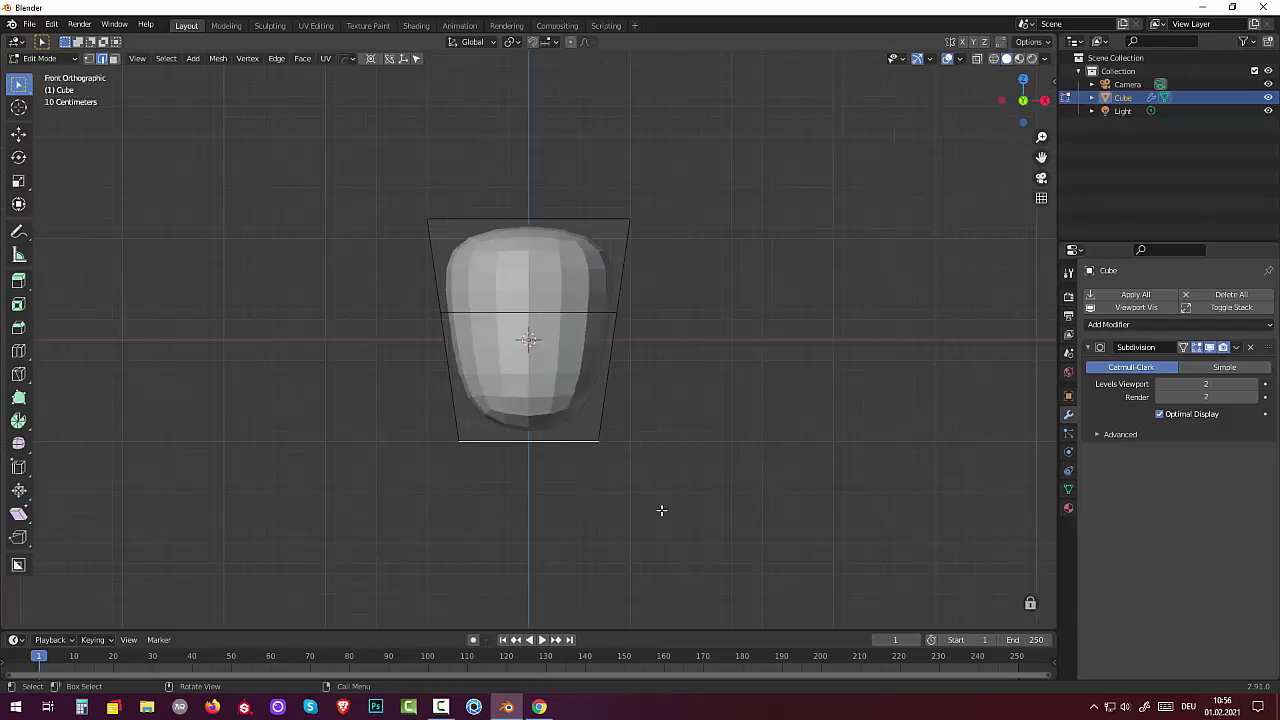
key(KP_3)
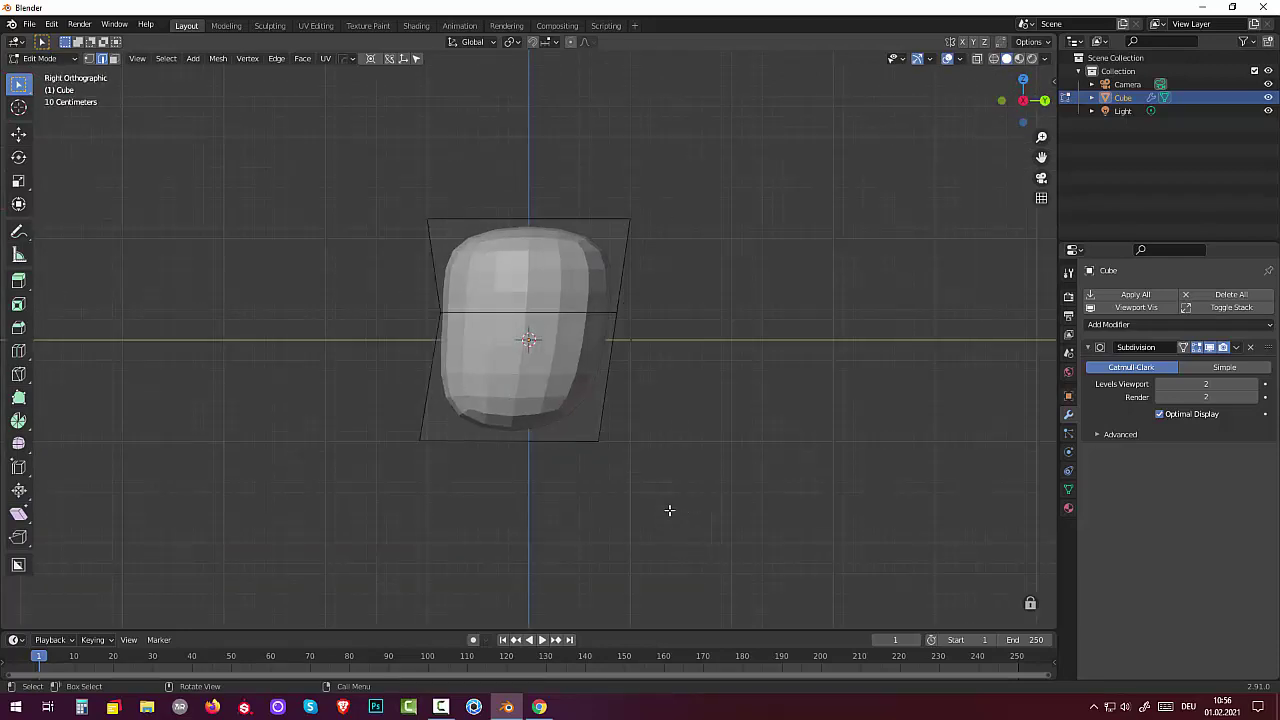
key(g)
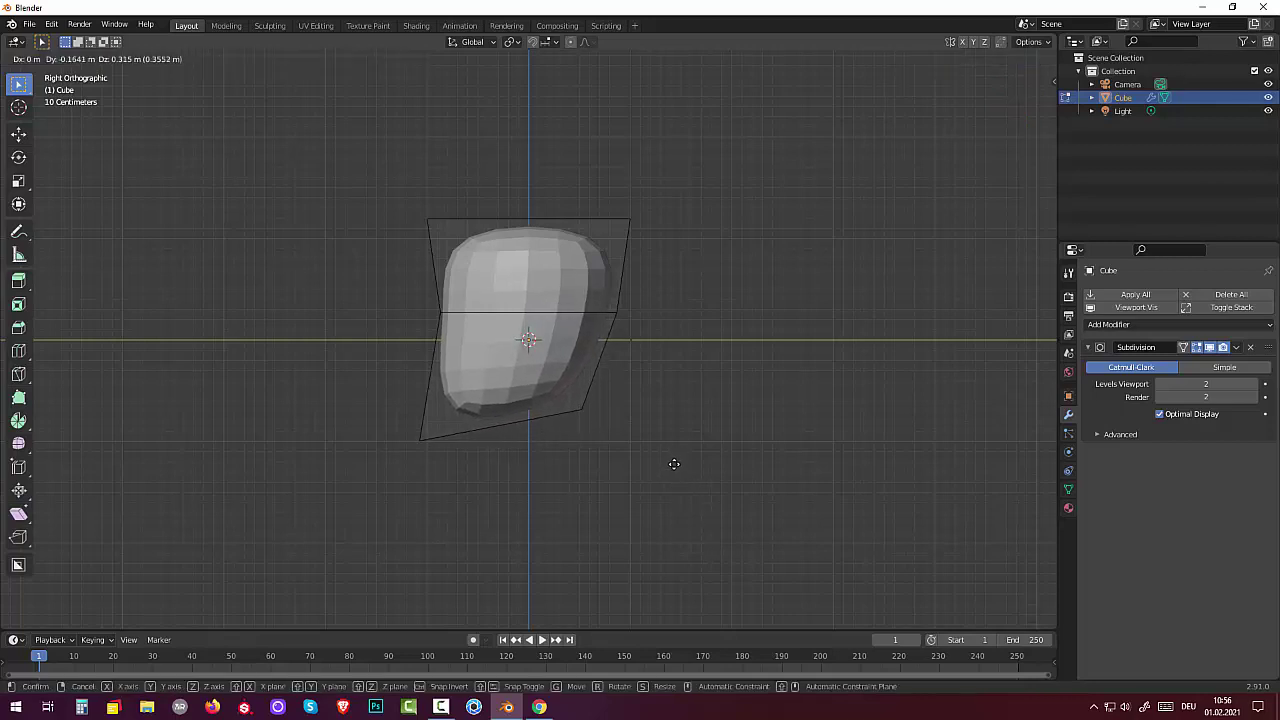
click(672, 463)
Step: Move a top edge of the cage sideways in the side view to slope the top
middle_drag(672, 463, 584, 275)
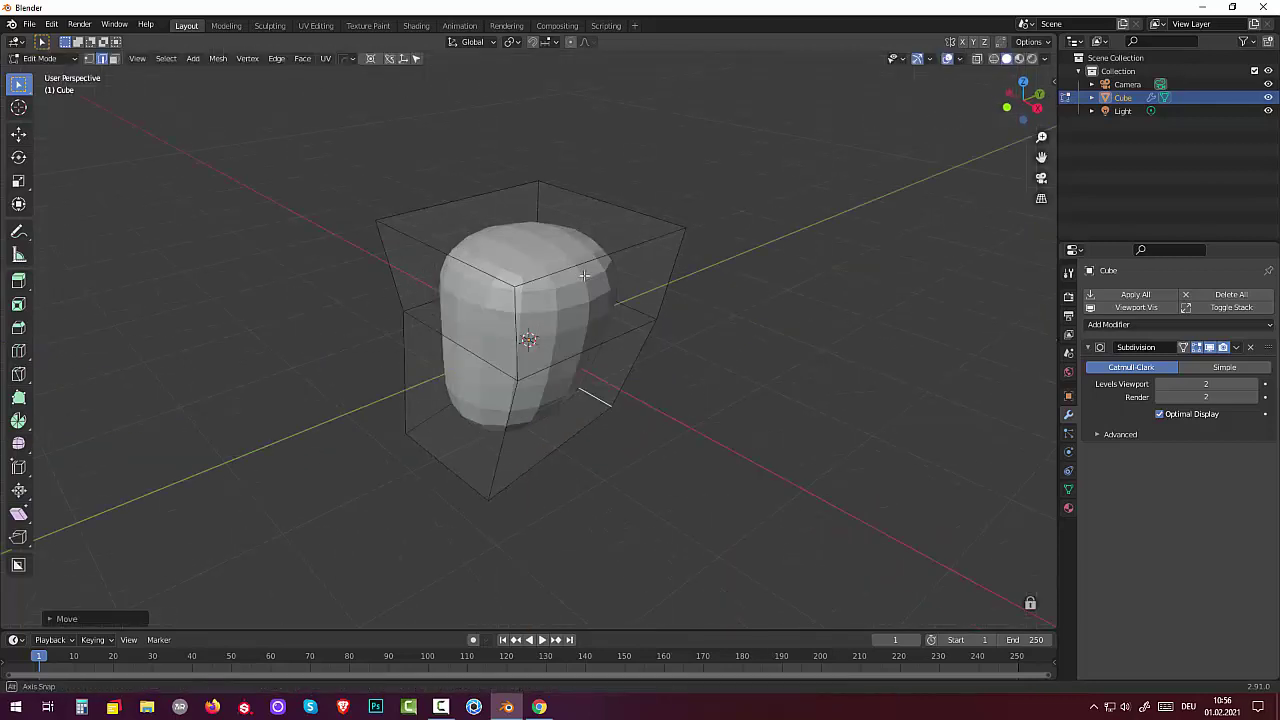
click(447, 253)
middle_drag(447, 253, 456, 237)
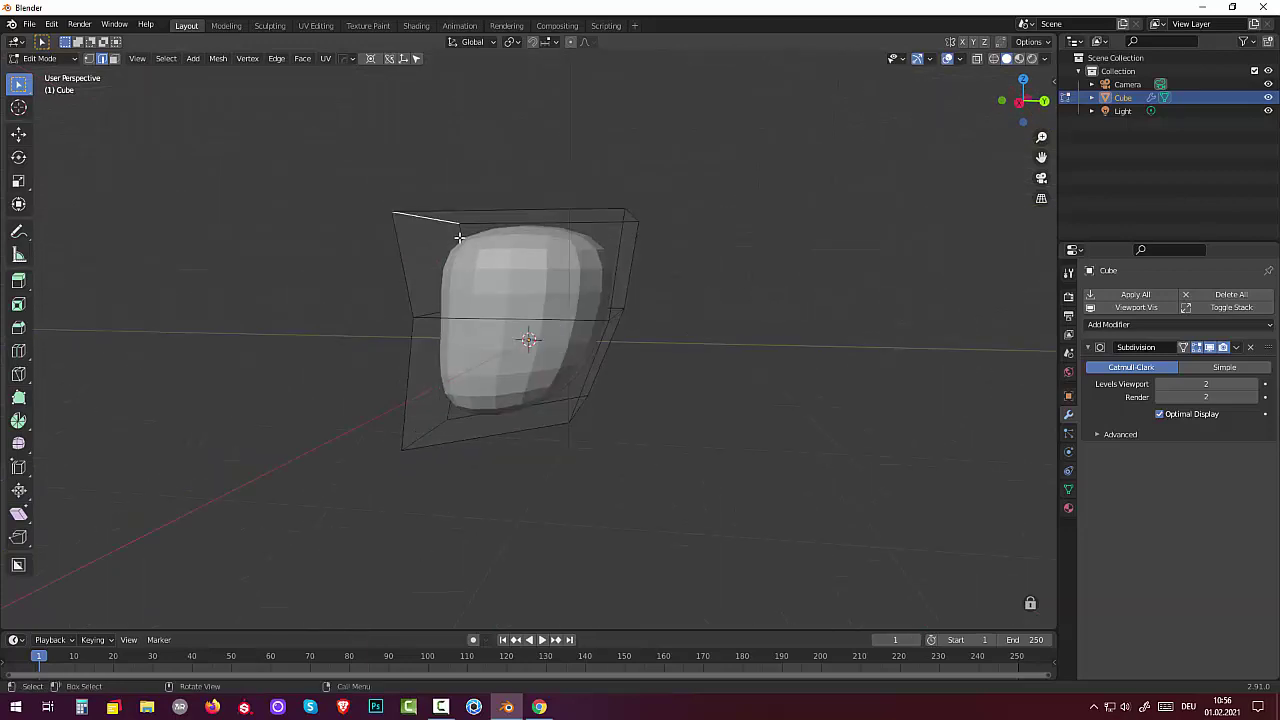
key(KP_3)
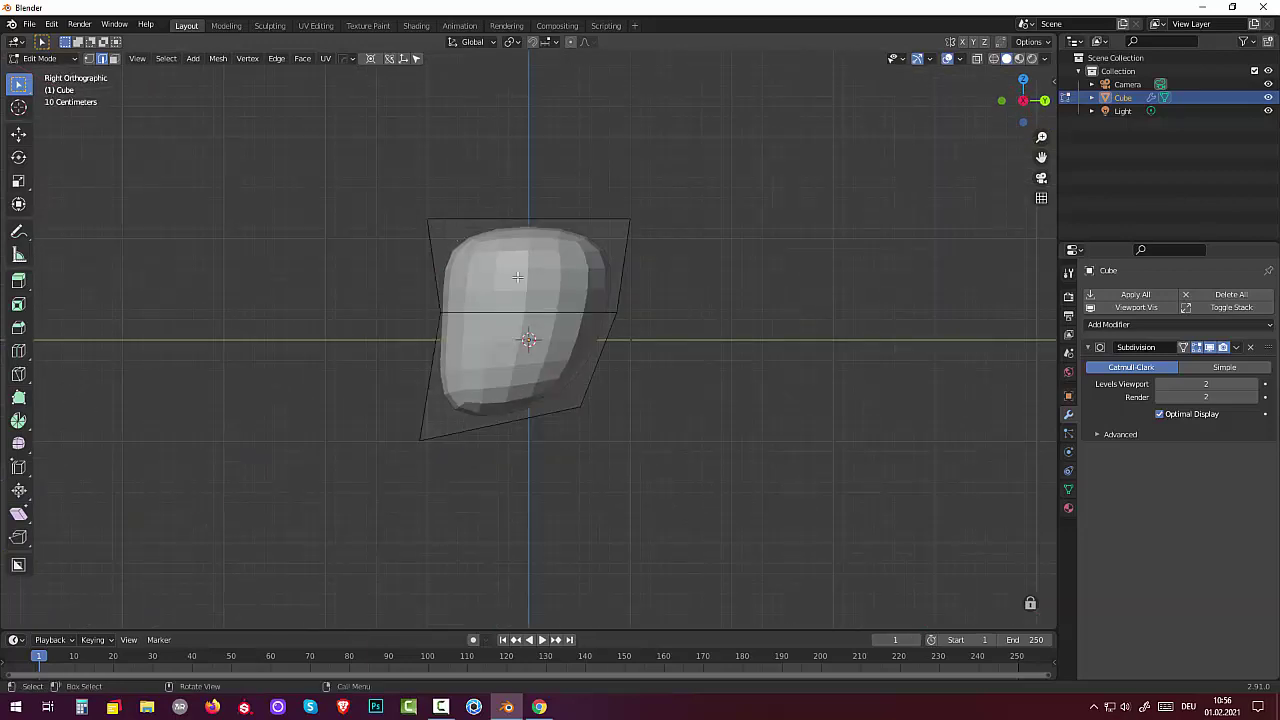
key(g)
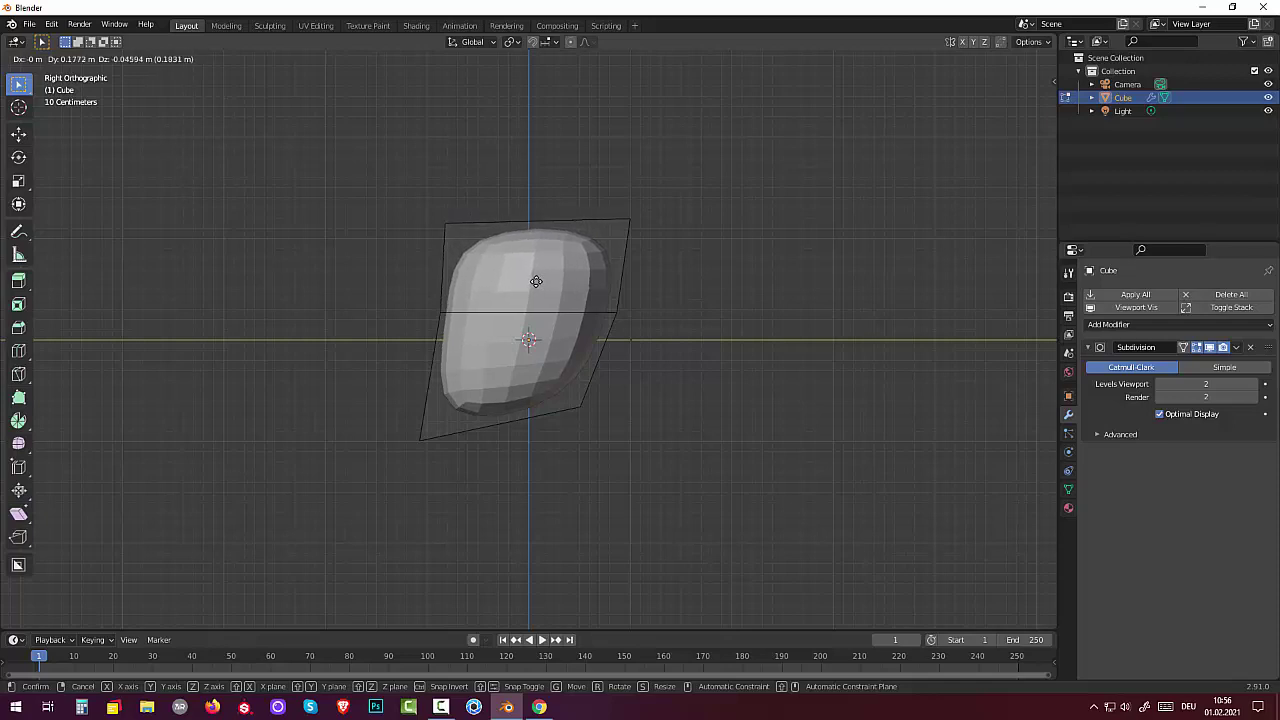
click(536, 281)
mouse_move(732, 466)
middle_down()
mouse_move(857, 408)
mouse_move(860, 477)
mouse_move(880, 463)
mouse_move(865, 354)
mouse_move(470, 350)
middle_up()
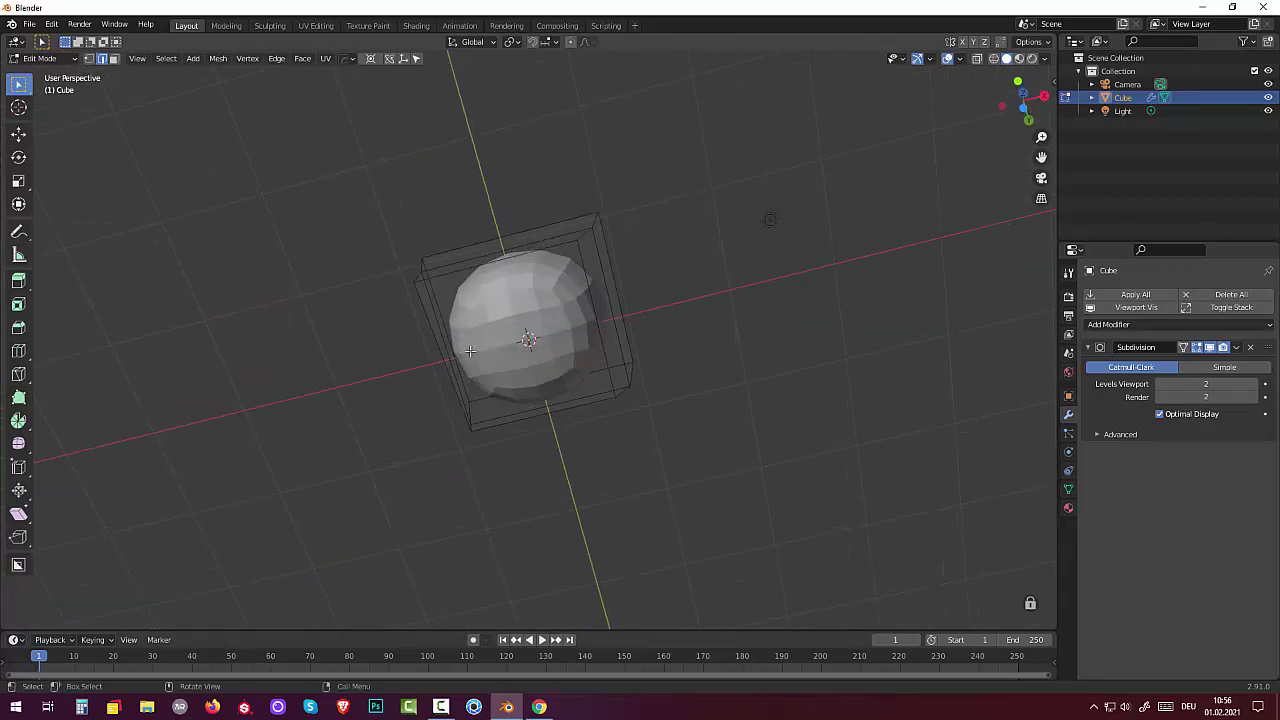
Step: Select the head's bottom face and inset it into a smaller face
click(565, 375)
click(114, 59)
click(532, 302)
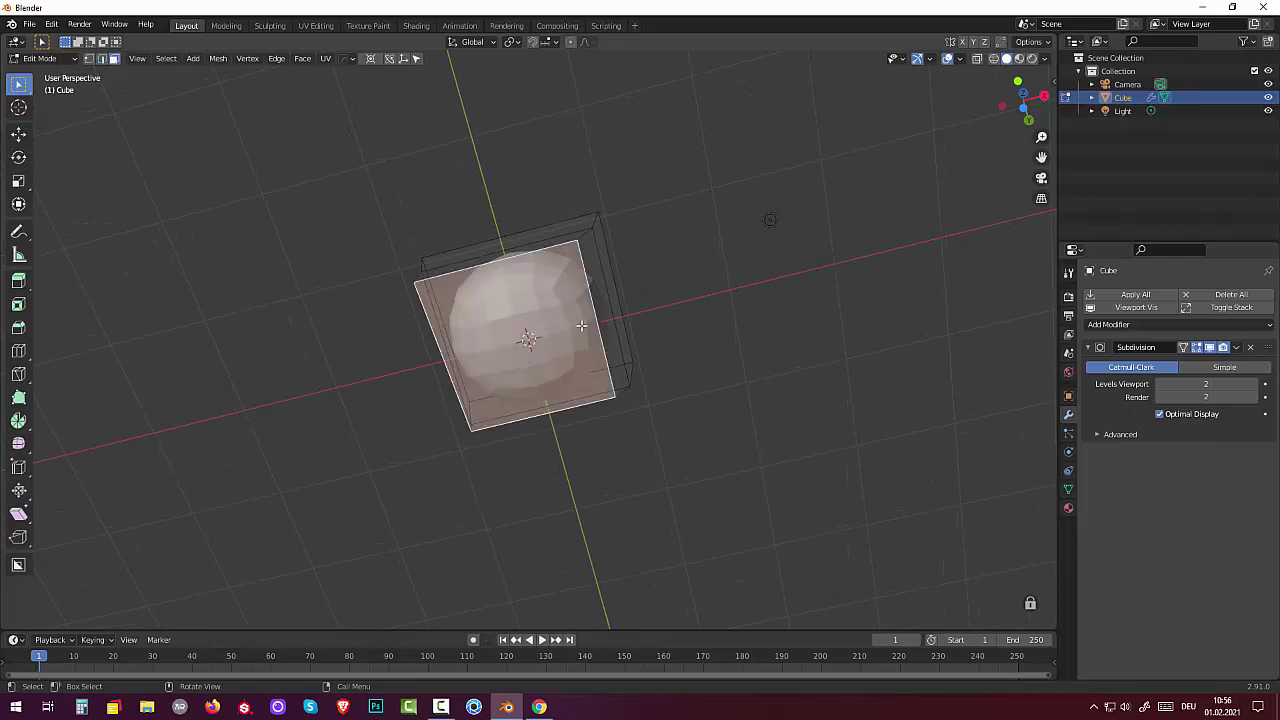
middle_drag(532, 302, 615, 395)
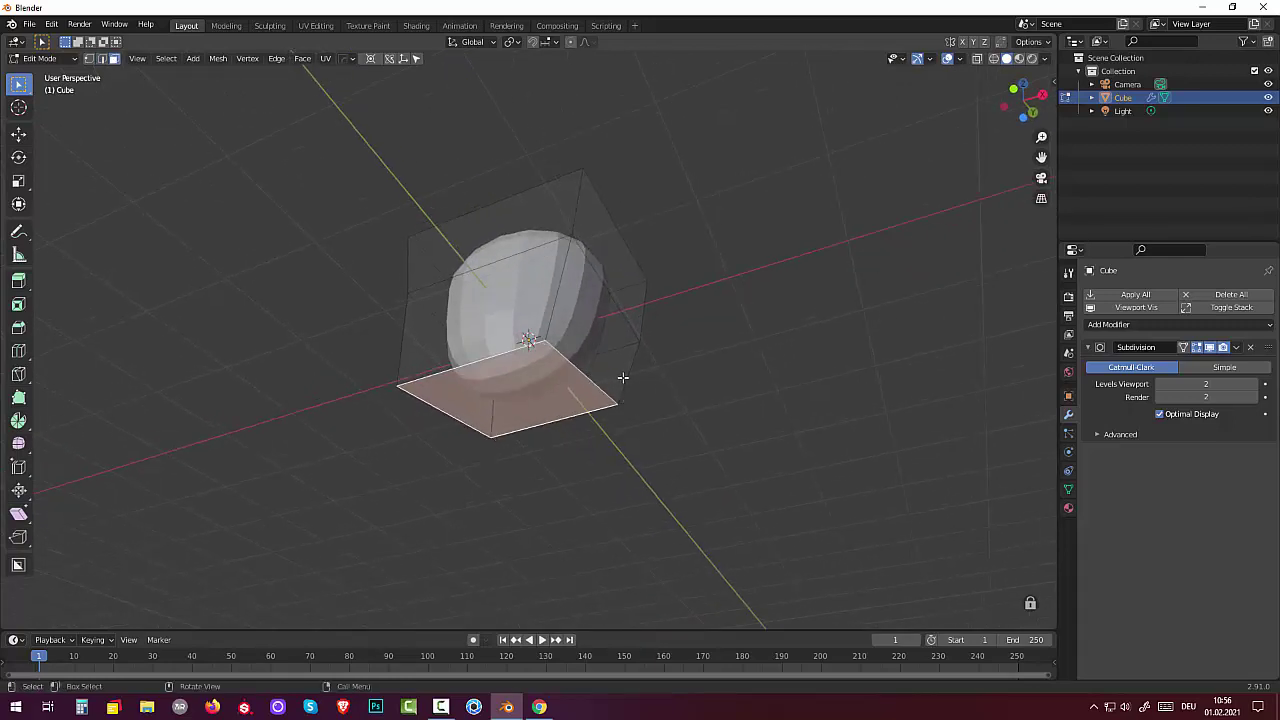
key(i)
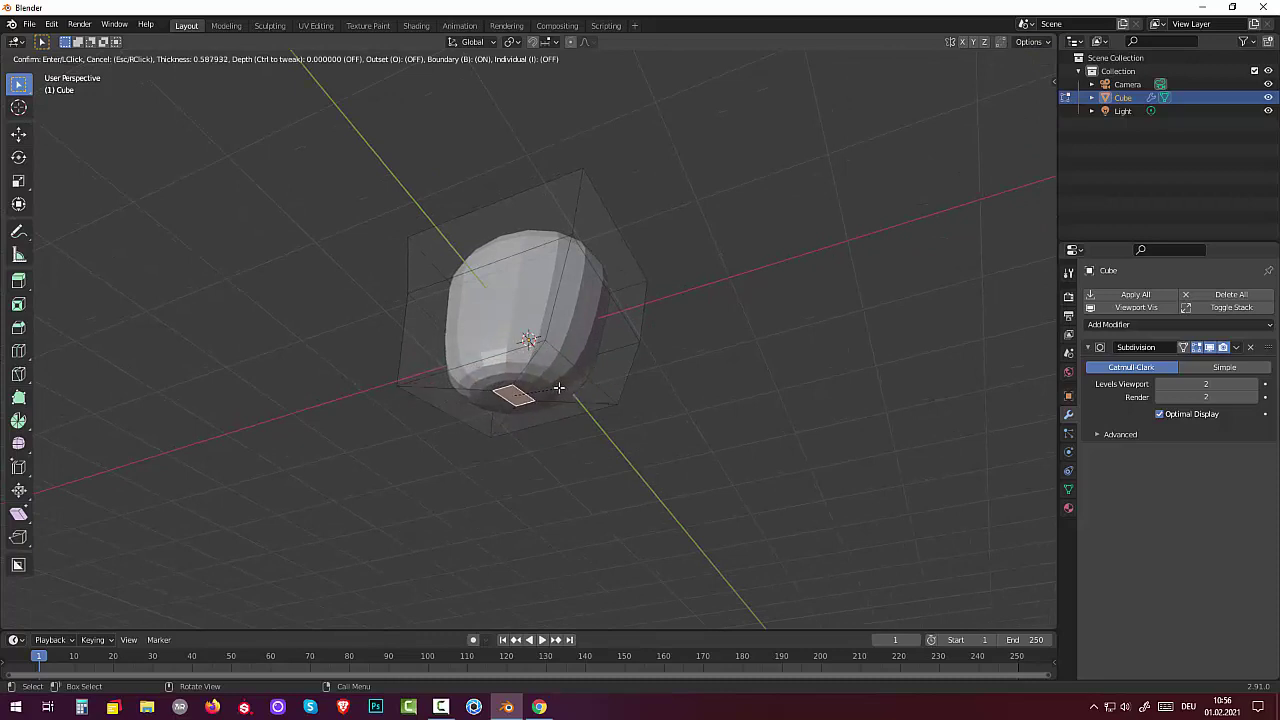
click(571, 388)
Step: Reposition the inset face in Right Orthographic view
mouse_move(571, 387)
middle_down()
mouse_move(501, 452)
mouse_move(509, 474)
middle_up()
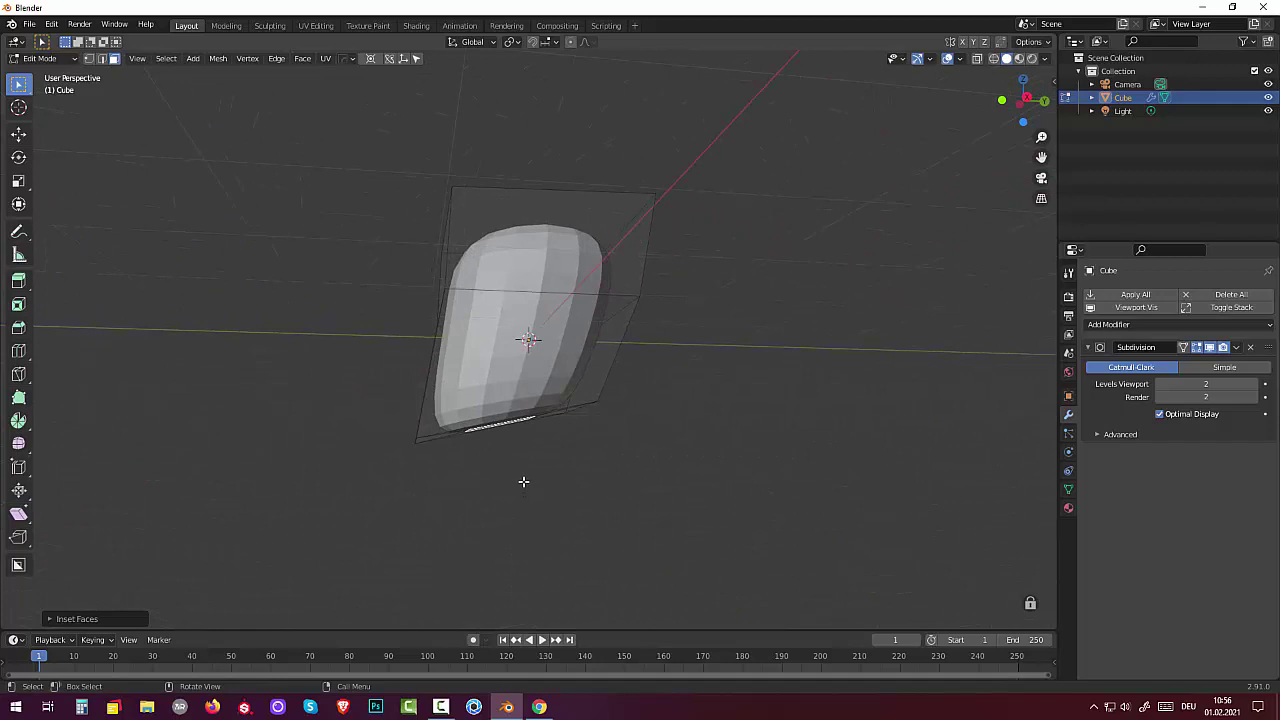
key(KP_3)
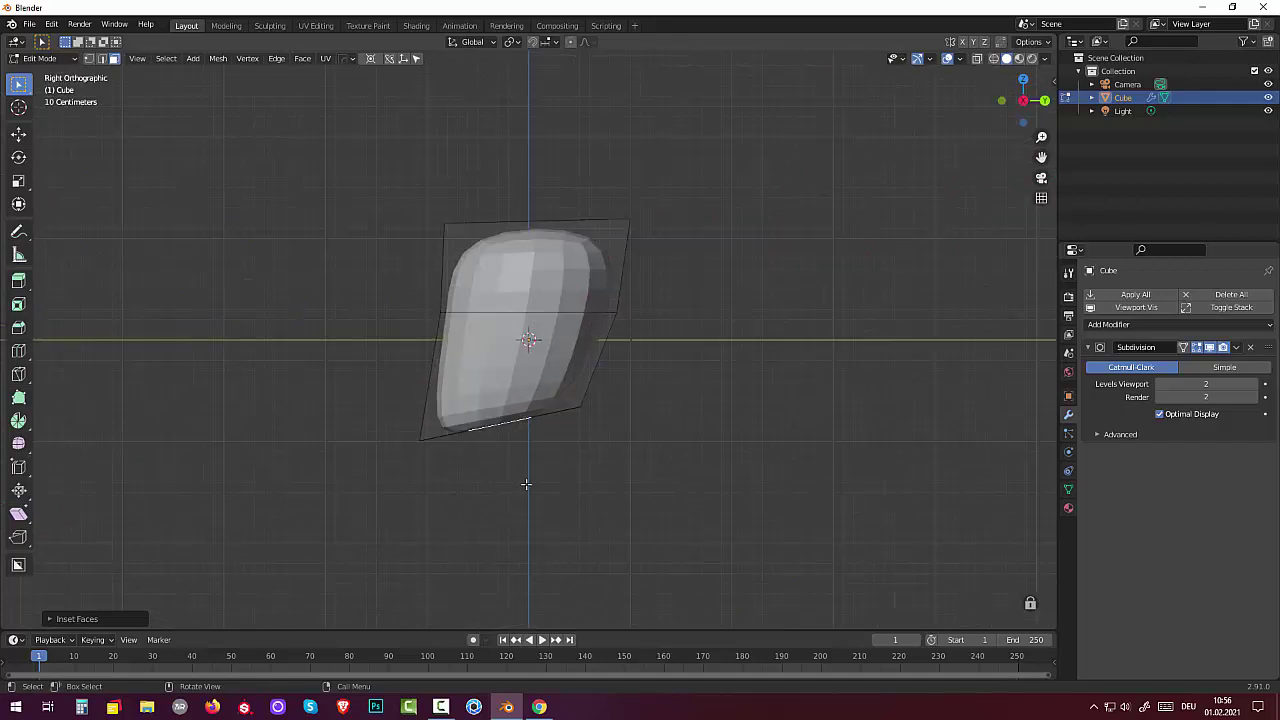
key(g)
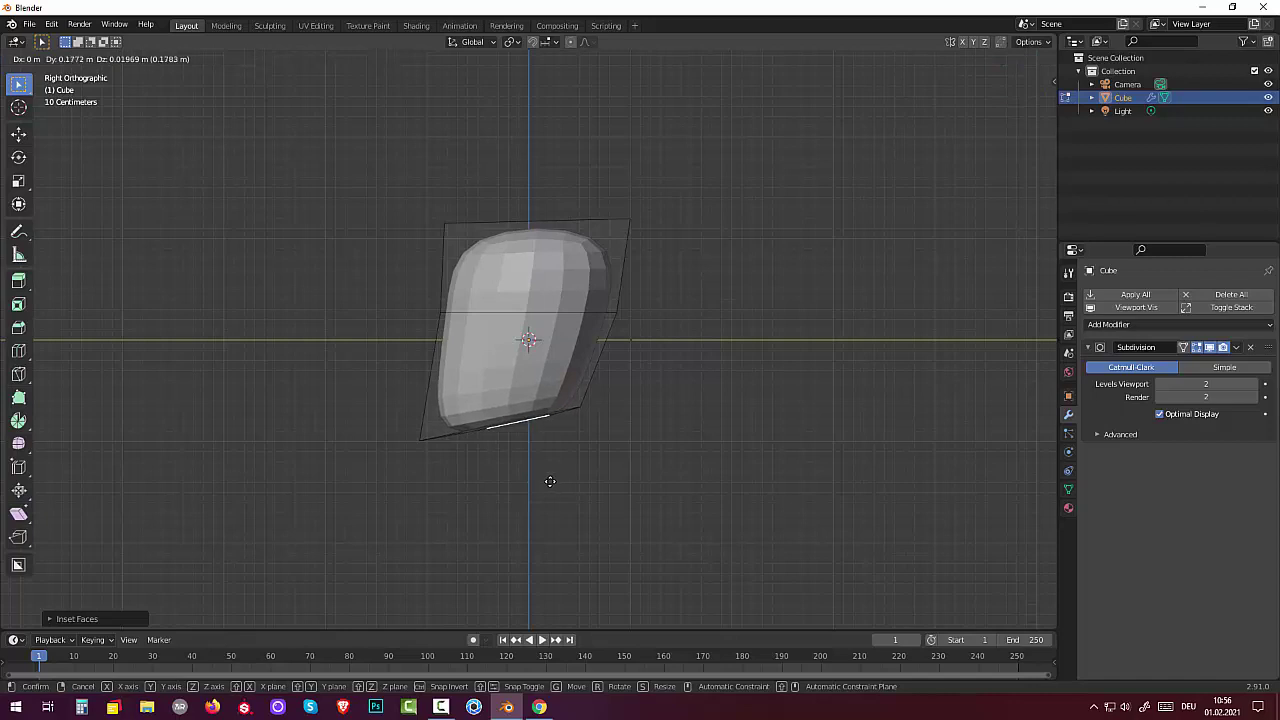
click(552, 481)
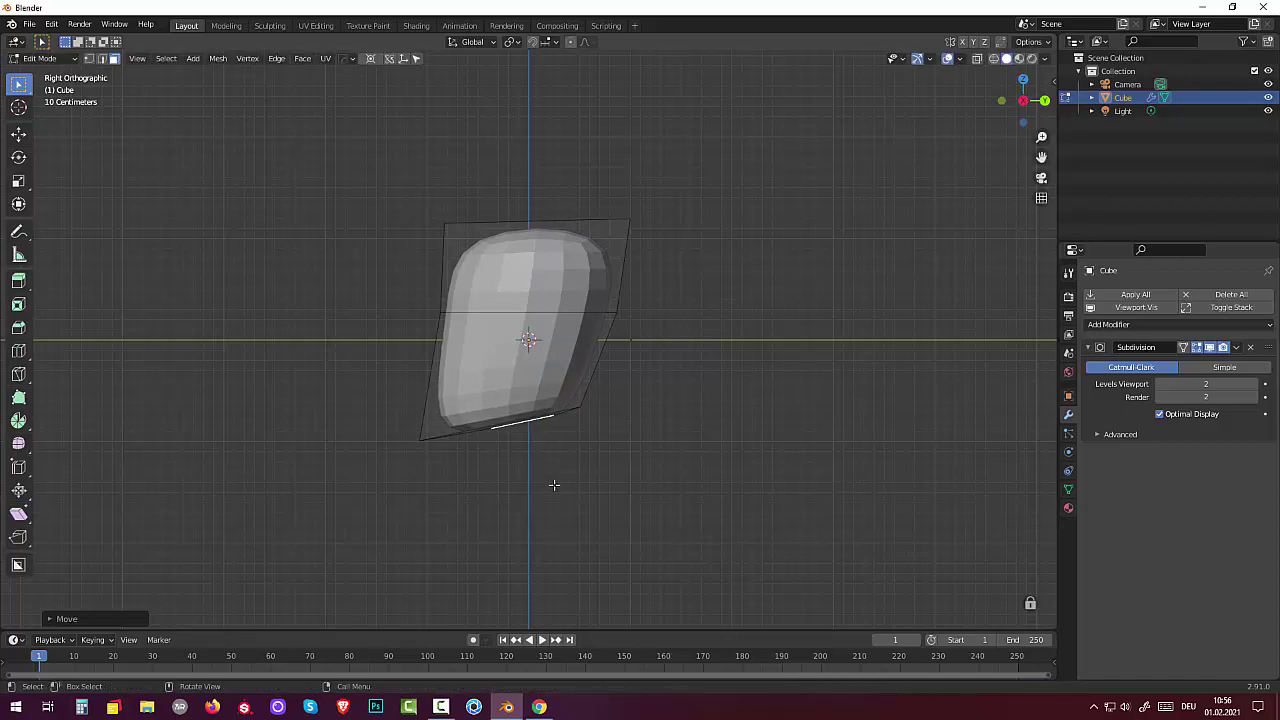
key(g)
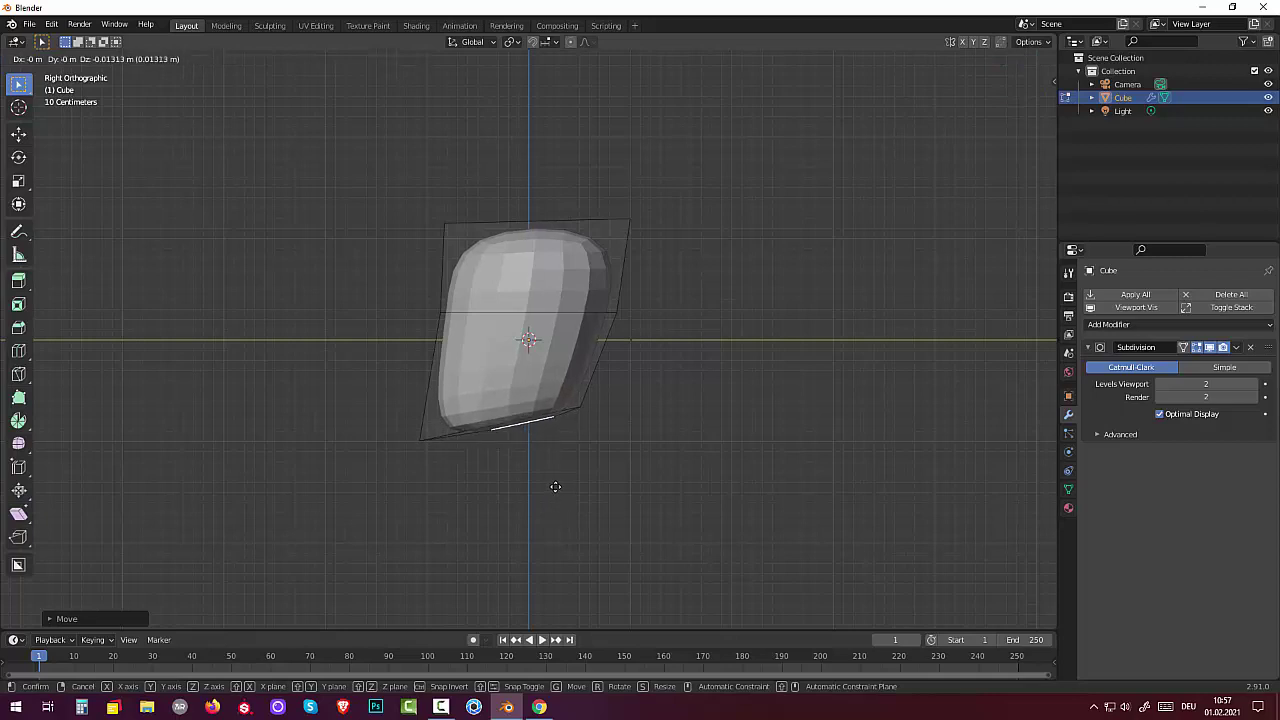
click(555, 486)
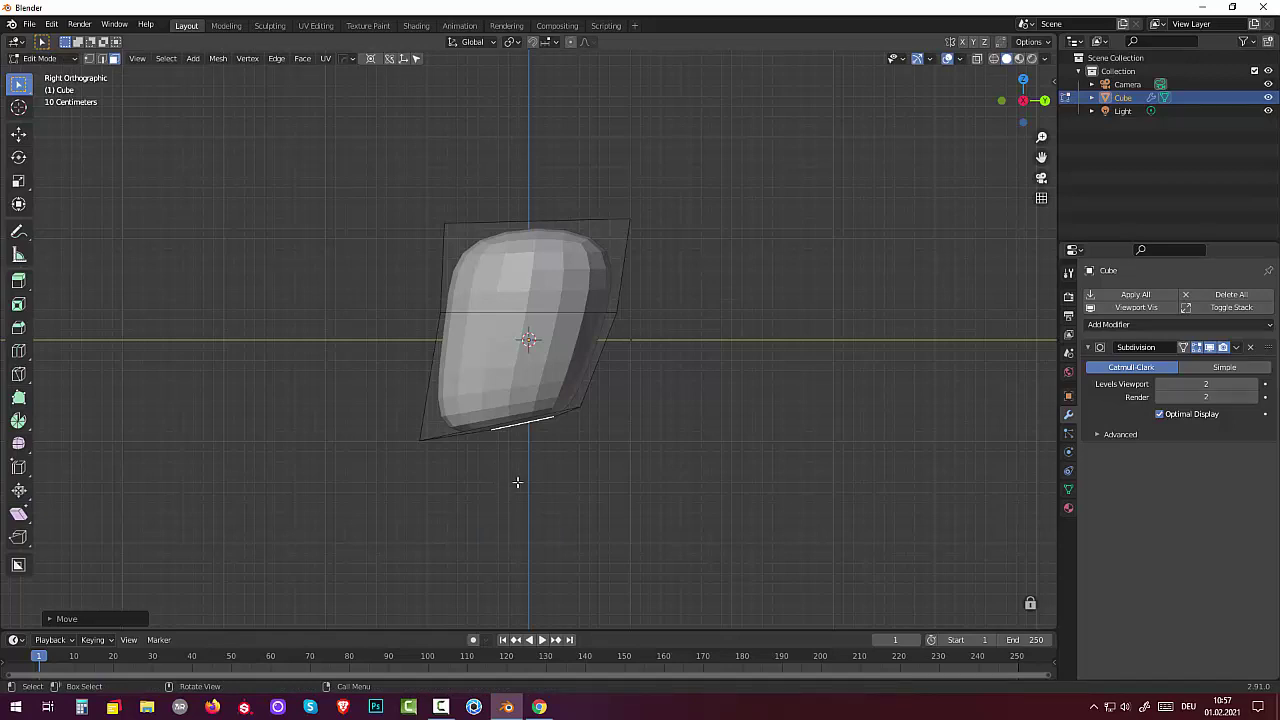
Step: Extrude the inset face down as a neck, tilt its end with R, and extrude again
key(e)
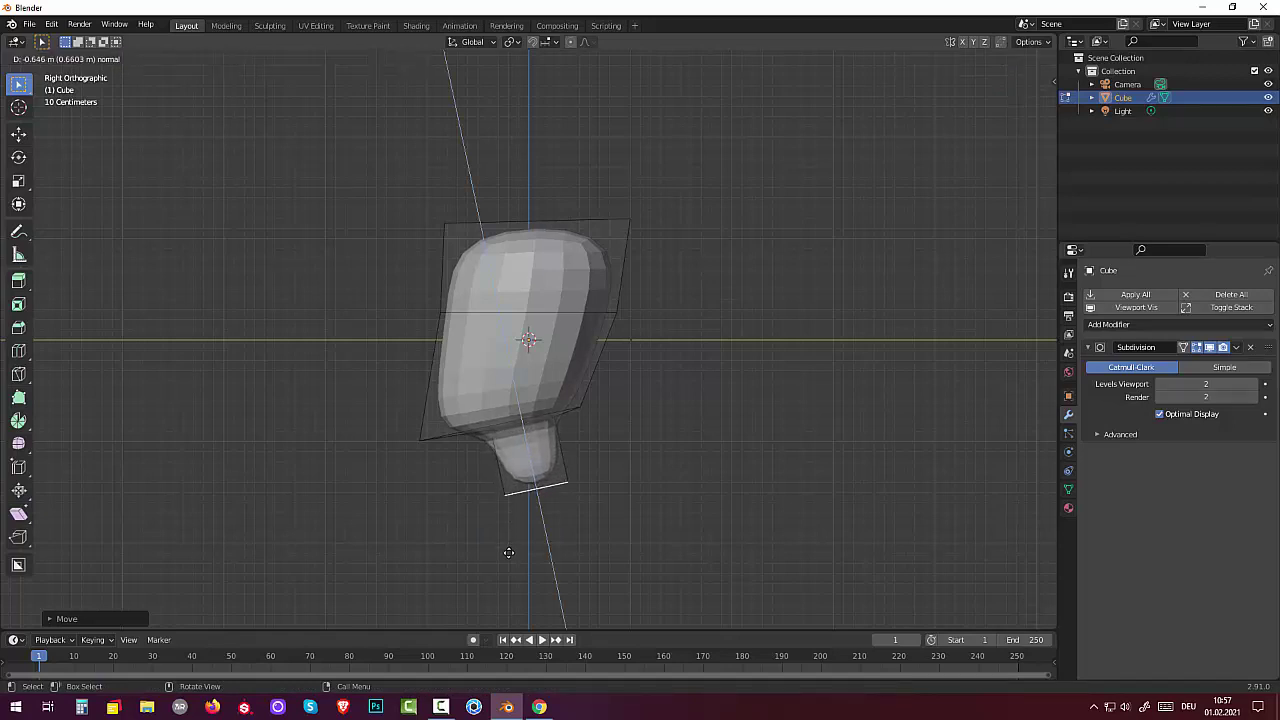
click(526, 532)
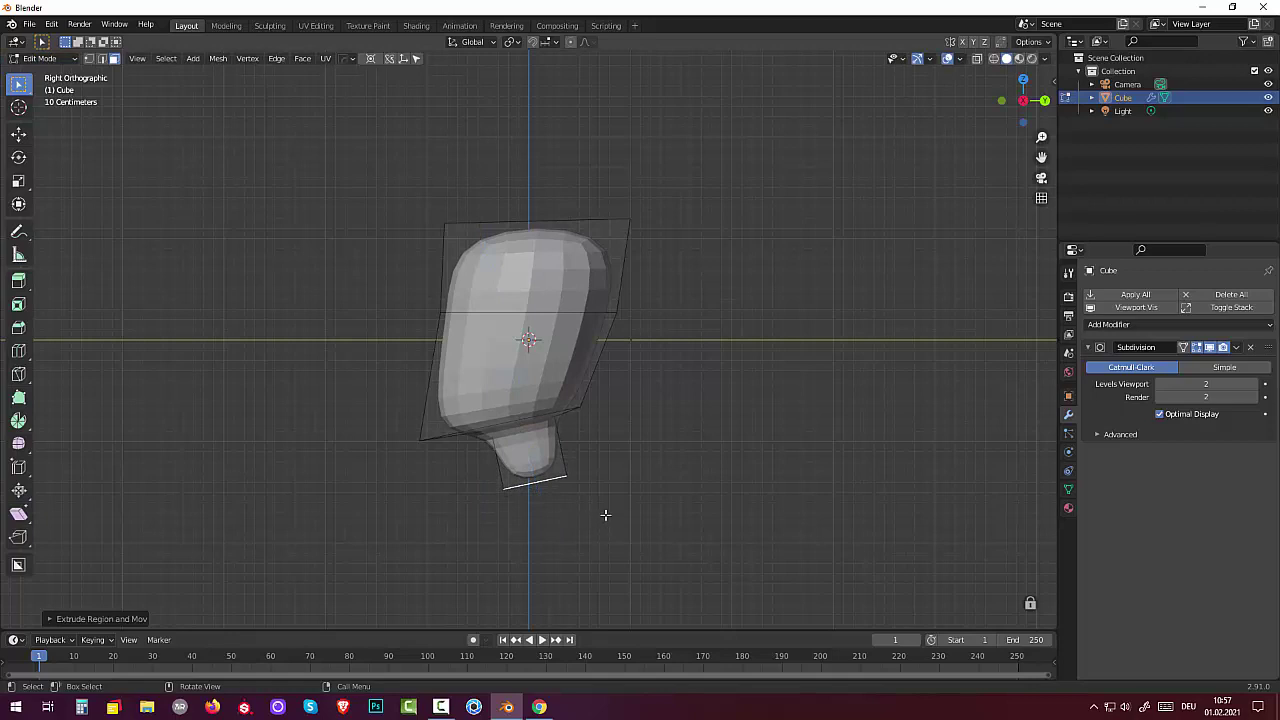
scroll(602, 513, down, 1)
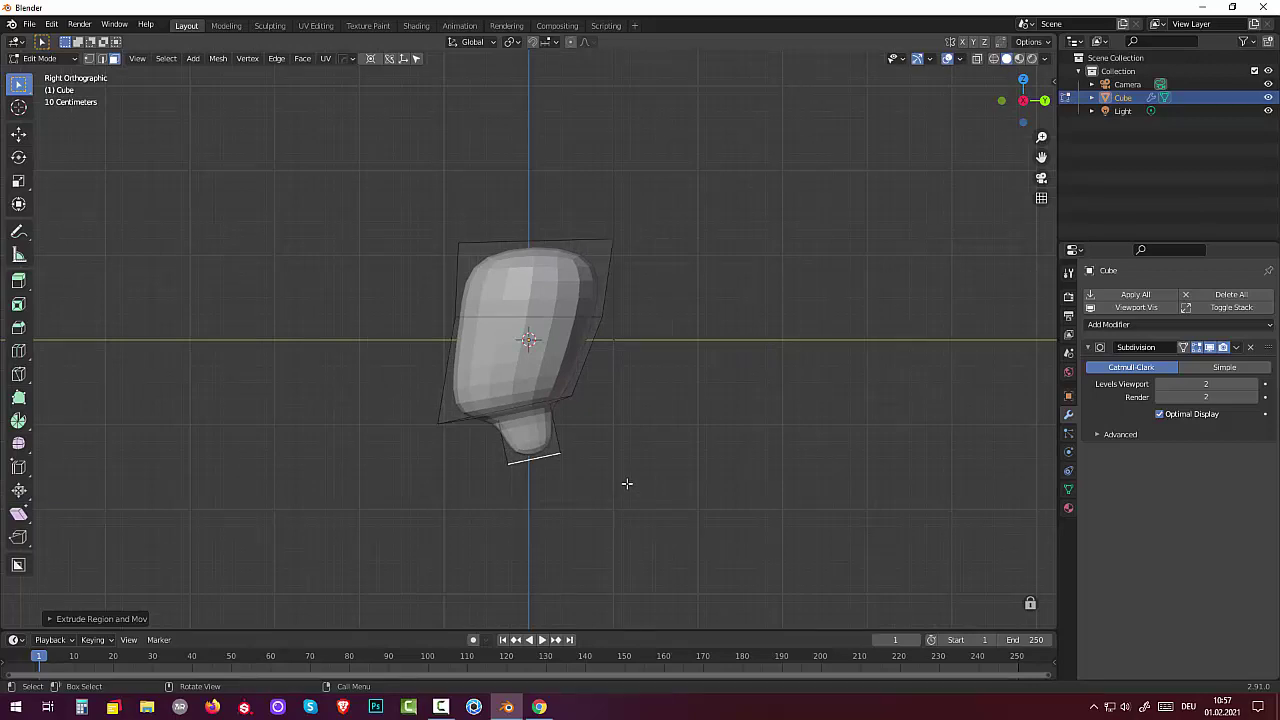
key(r)
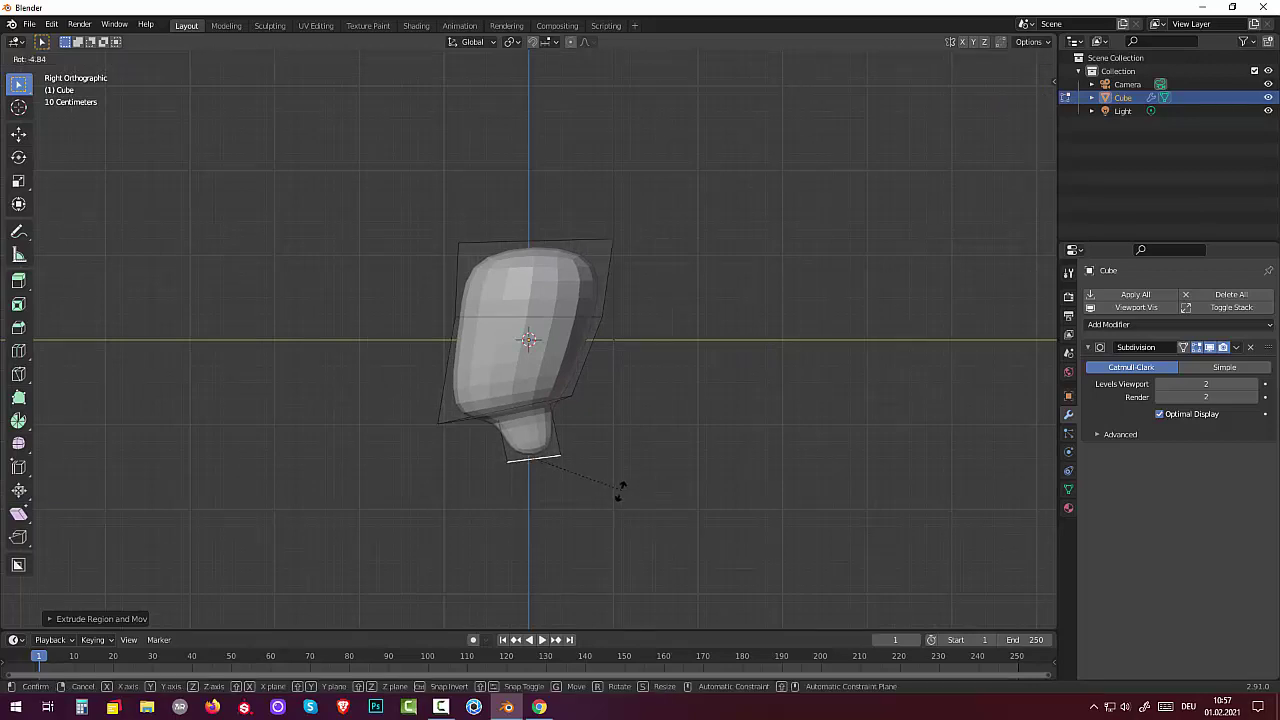
click(612, 500)
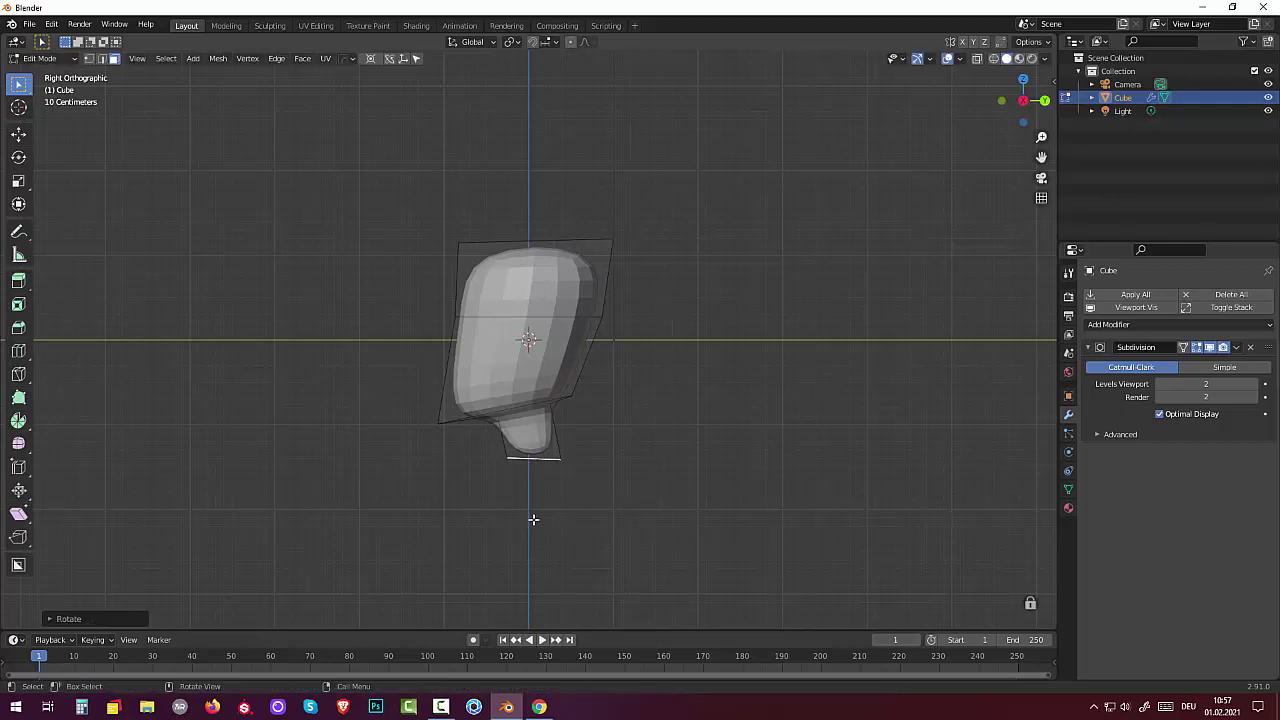
key(e)
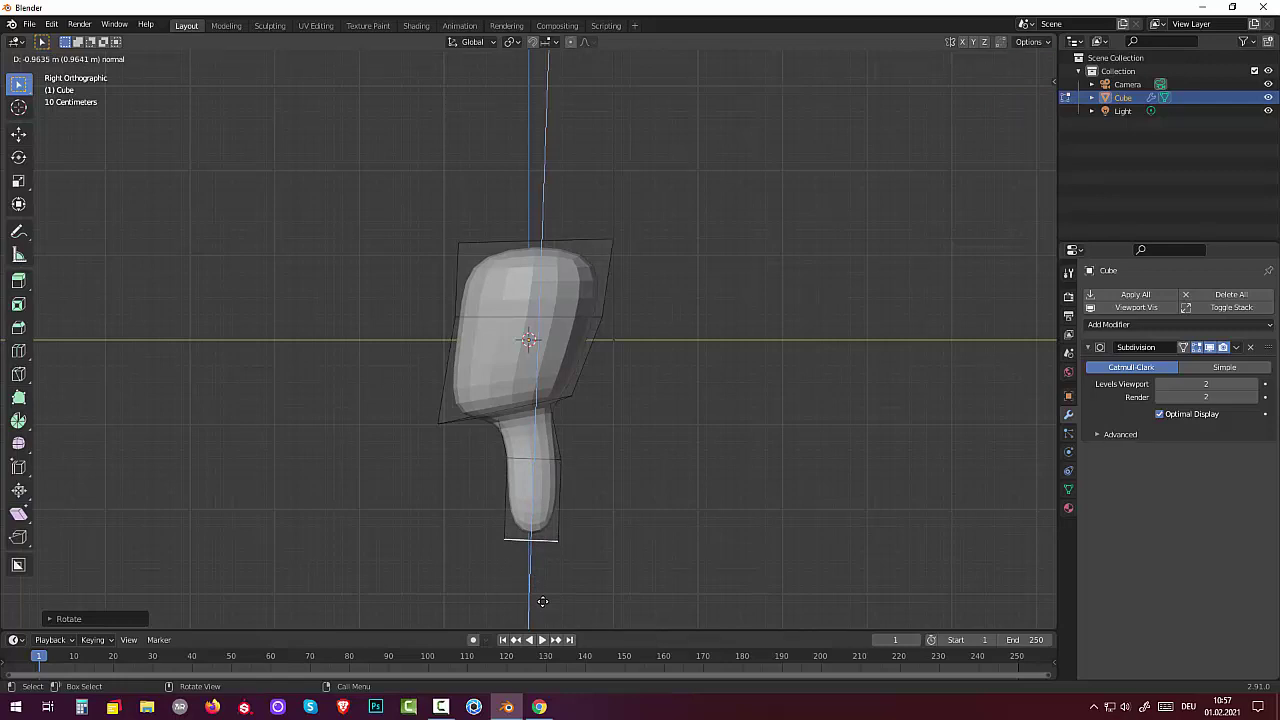
click(542, 601)
mouse_move(634, 549)
middle_down()
mouse_move(800, 543)
mouse_move(771, 551)
mouse_move(489, 517)
middle_up()
Step: Scale both lower-neck side faces along X about Individual Origins, then extrude them outward
click(542, 509)
shift+click(502, 488)
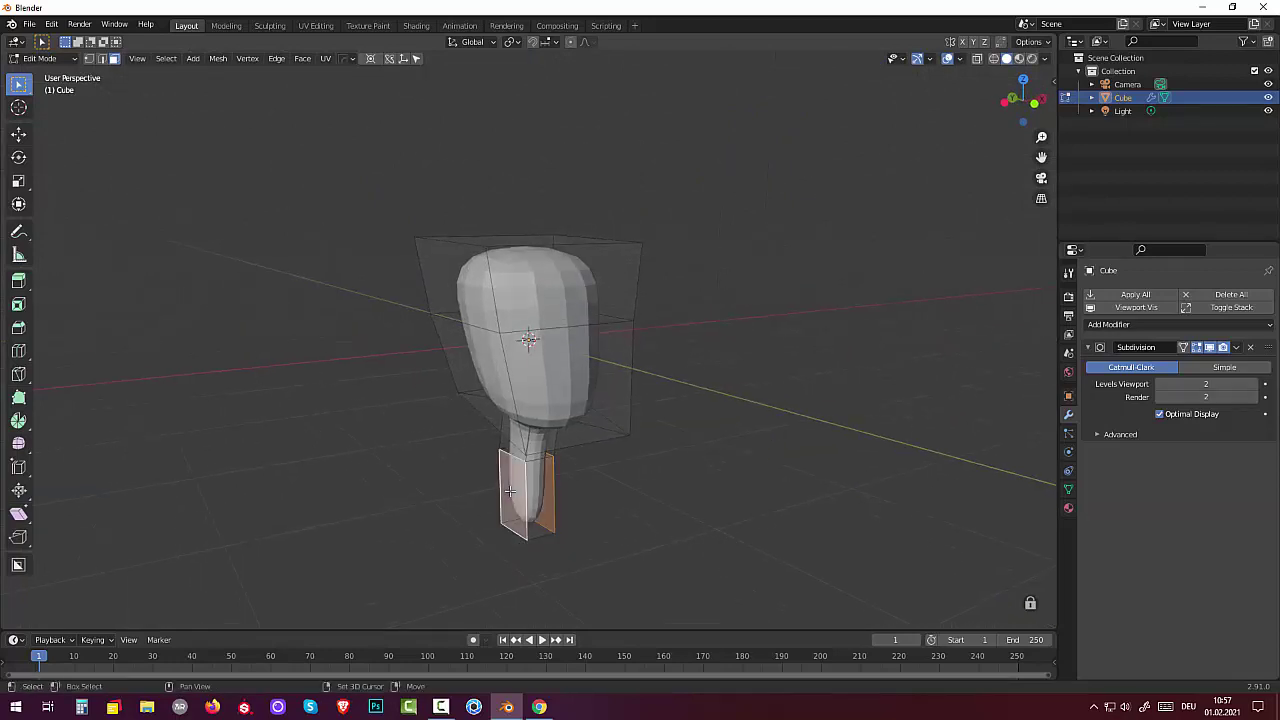
mouse_move(586, 514)
middle_down()
mouse_move(563, 517)
mouse_move(540, 470)
middle_up()
click(511, 42)
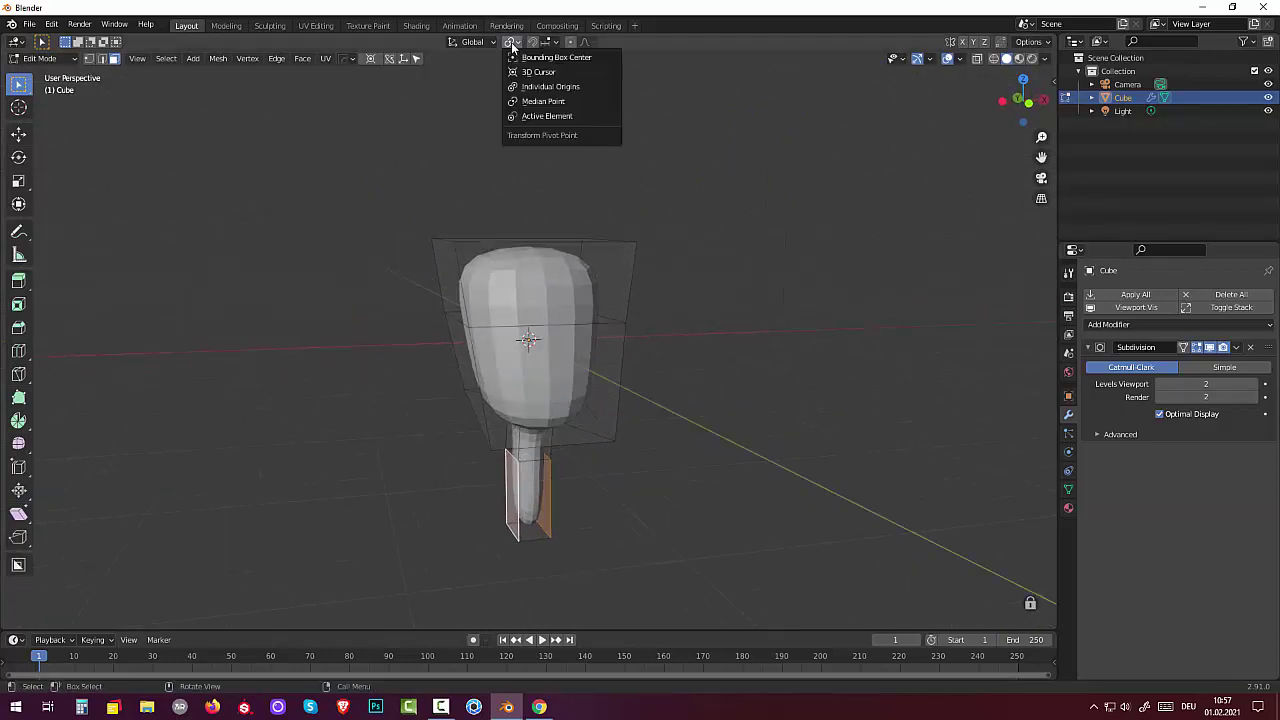
click(542, 87)
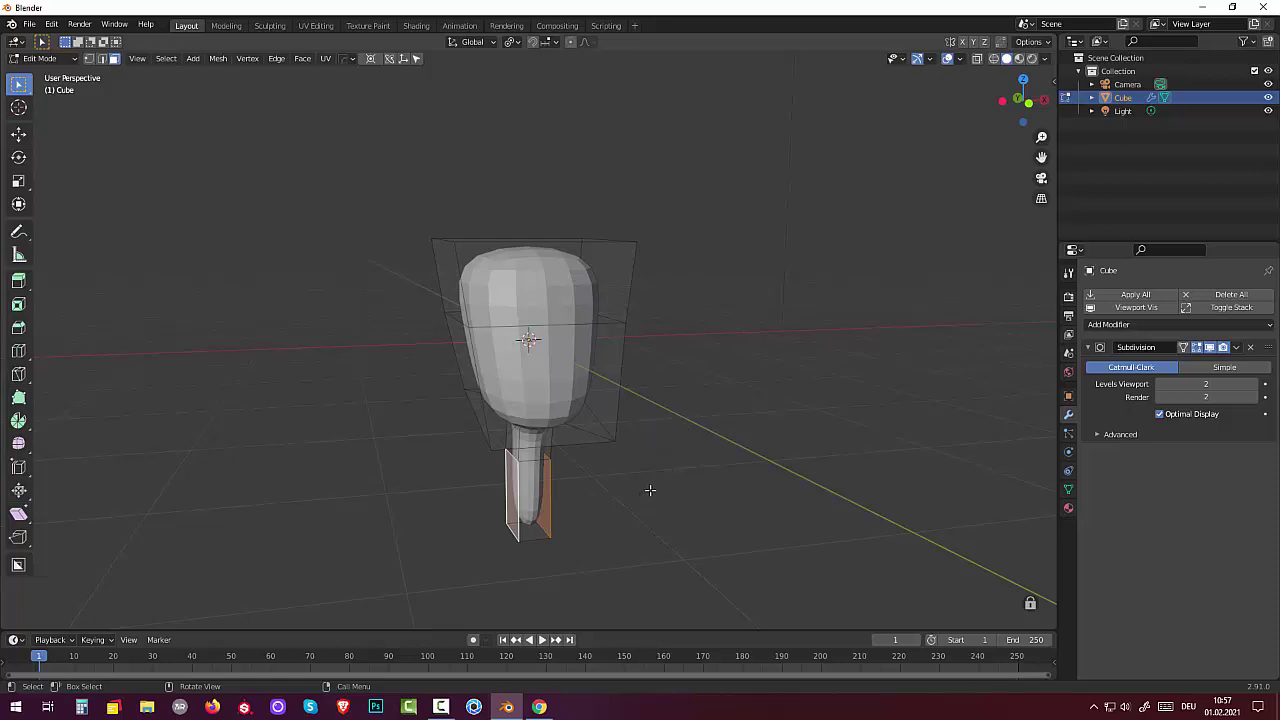
key(s)
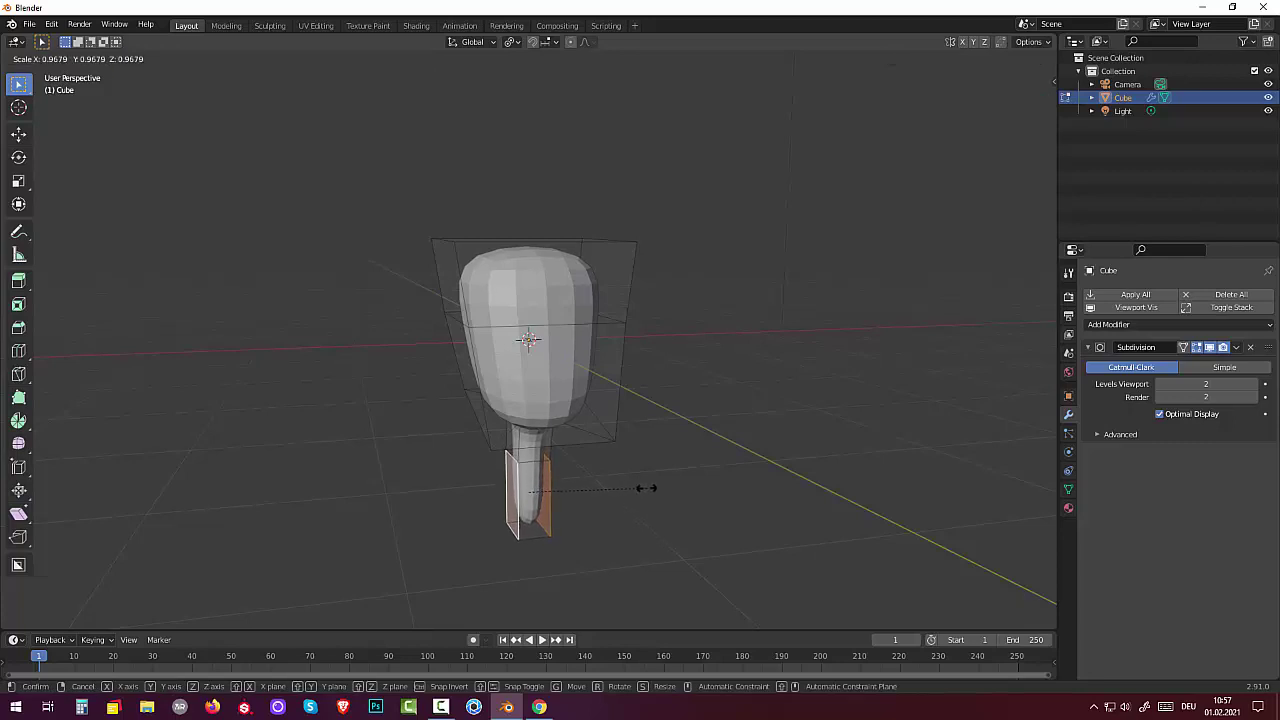
key(x)
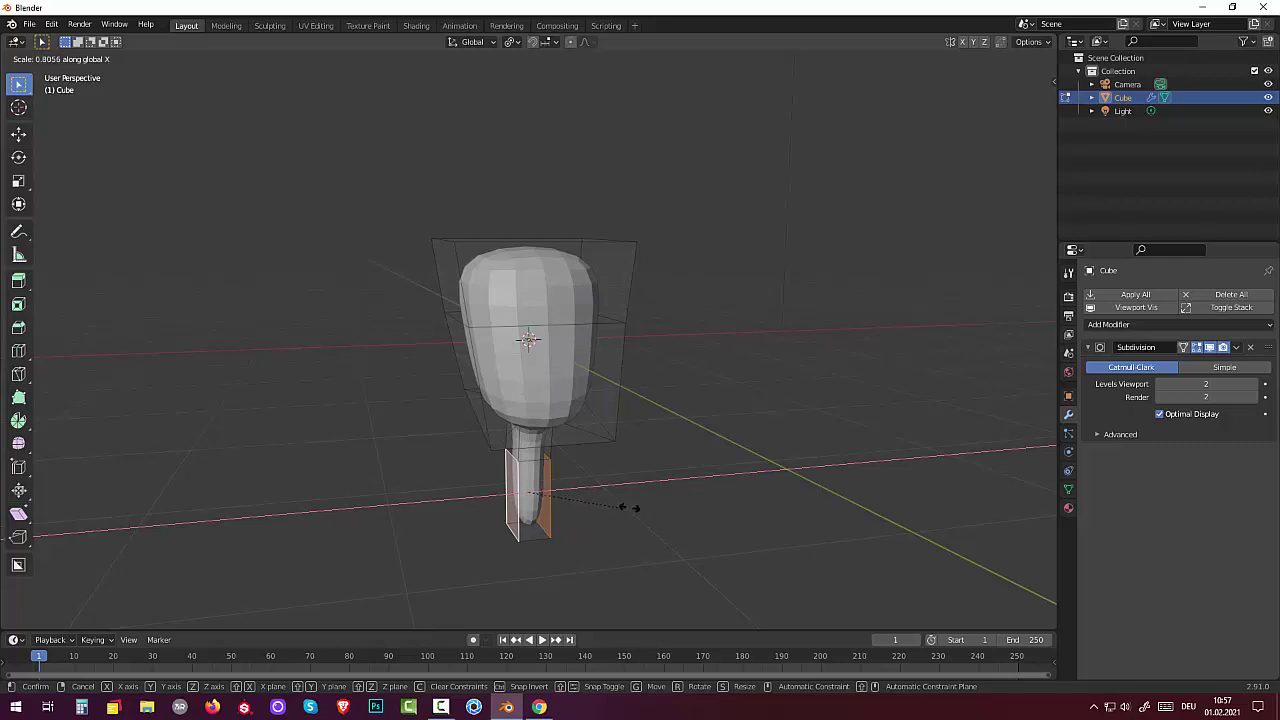
click(632, 507)
key(e)
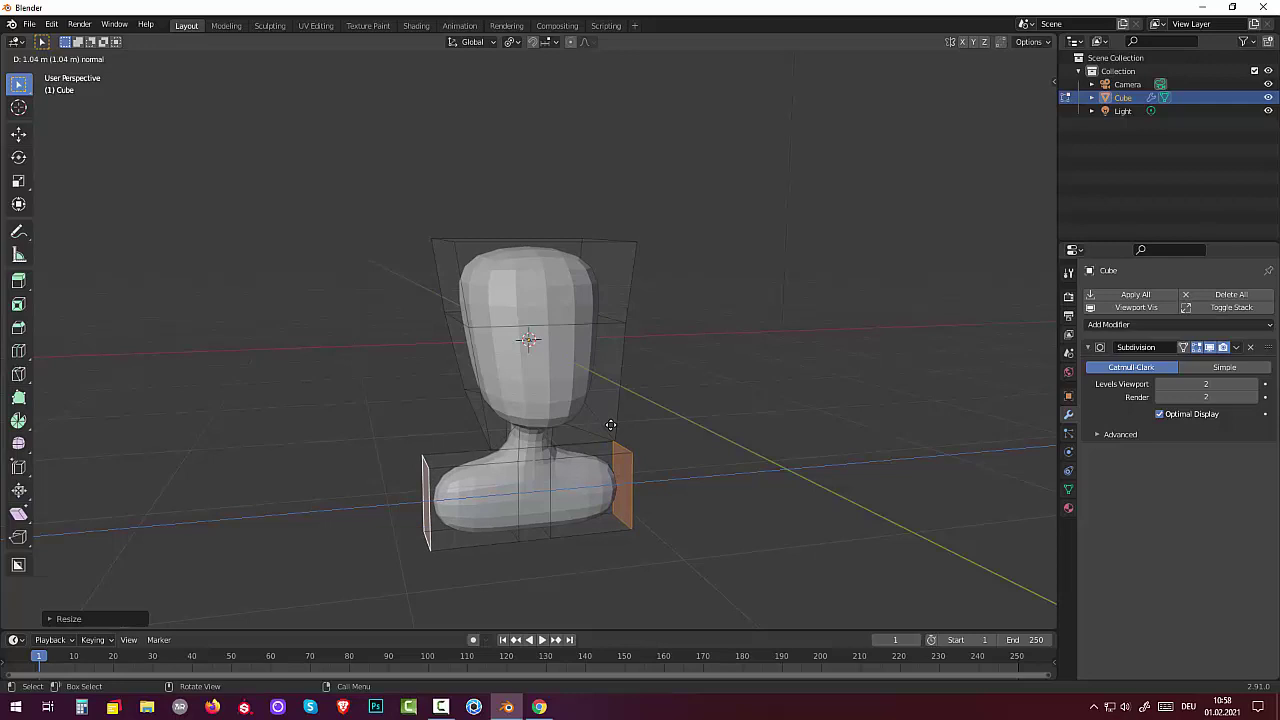
Step: Finish the shoulder extrusion, then nudge the selected shoulder base slightly
click(608, 422)
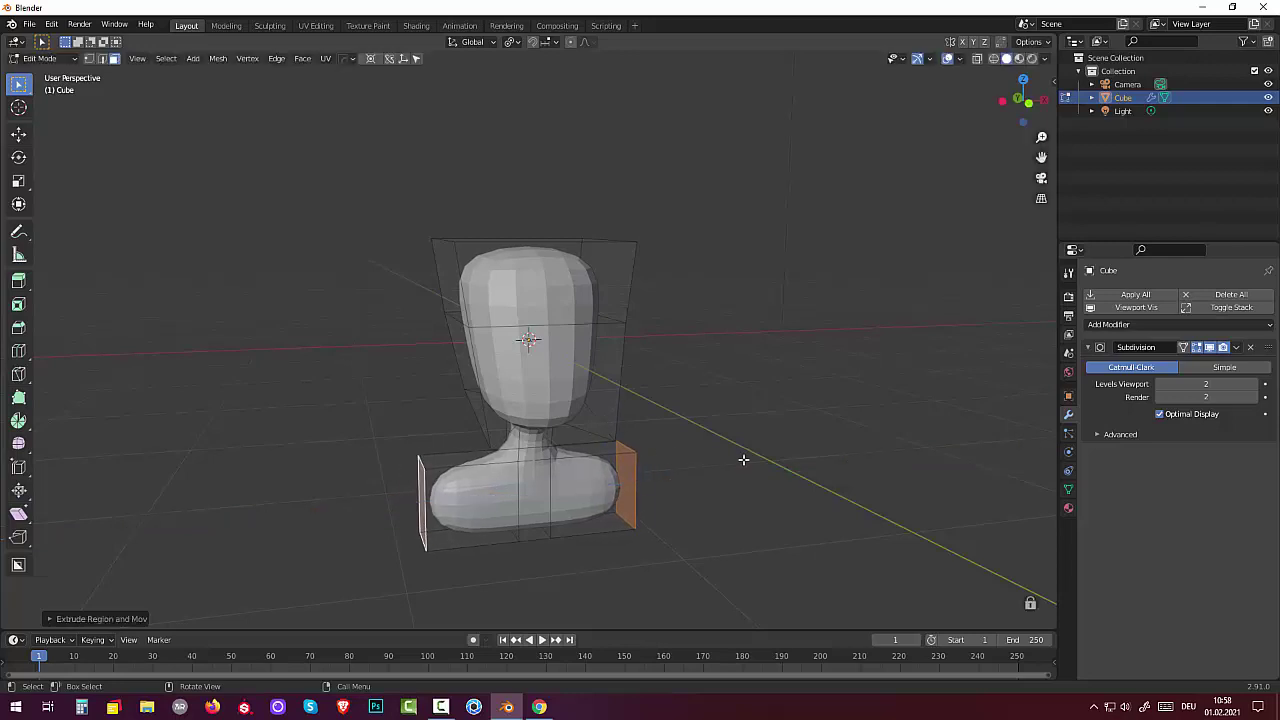
mouse_move(744, 460)
middle_down()
mouse_move(636, 454)
mouse_move(637, 437)
mouse_move(590, 461)
mouse_move(691, 451)
middle_up()
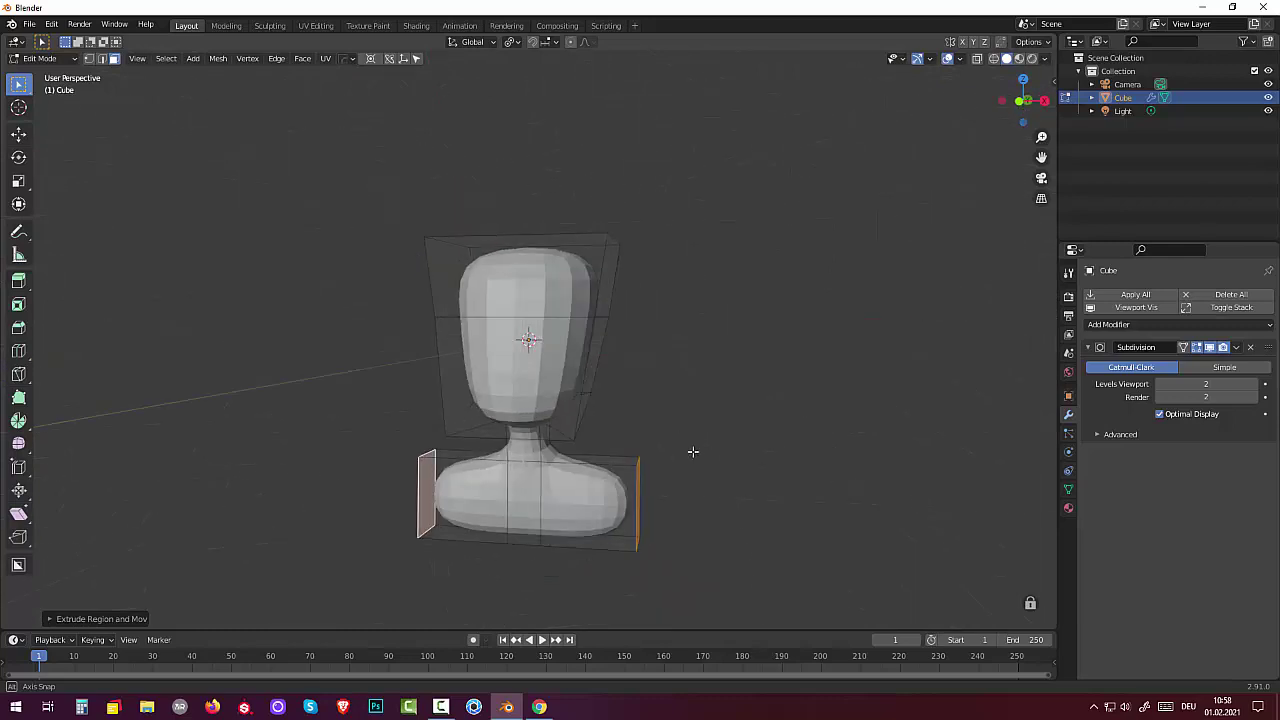
click(557, 505)
shift+click(486, 490)
mouse_move(486, 490)
middle_down()
mouse_move(677, 537)
mouse_move(531, 520)
mouse_move(657, 545)
middle_up()
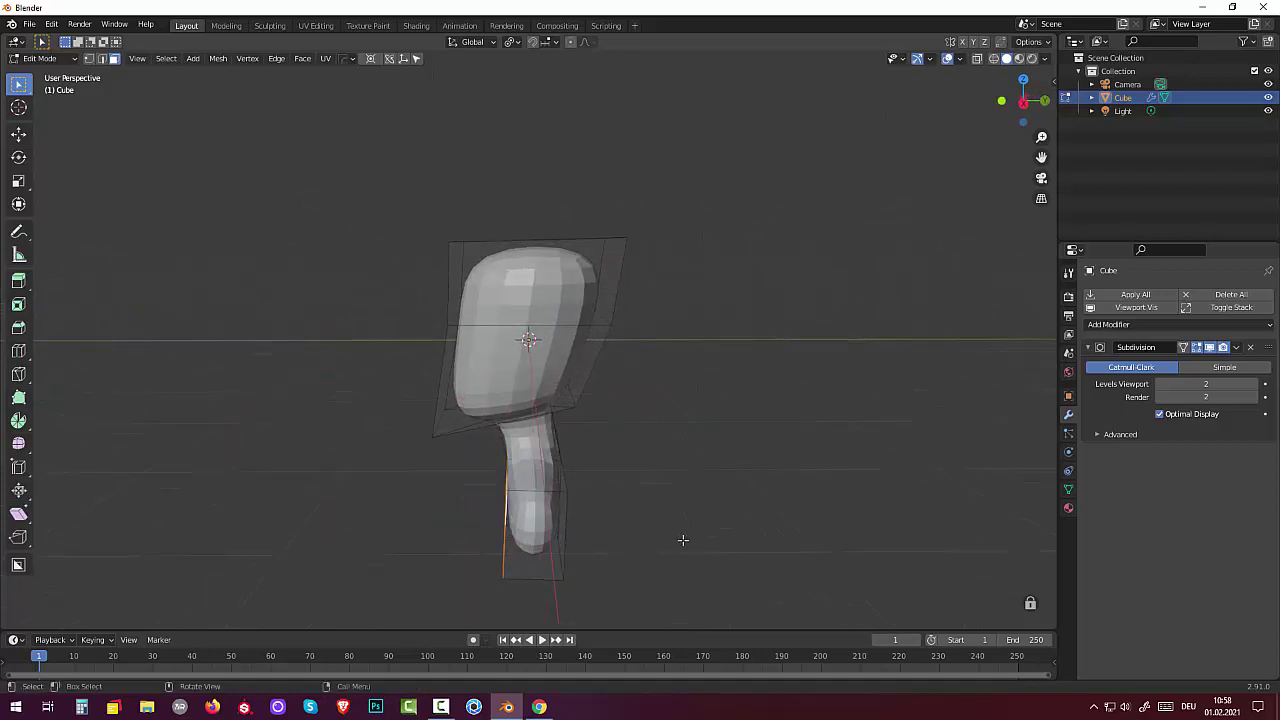
key(g)
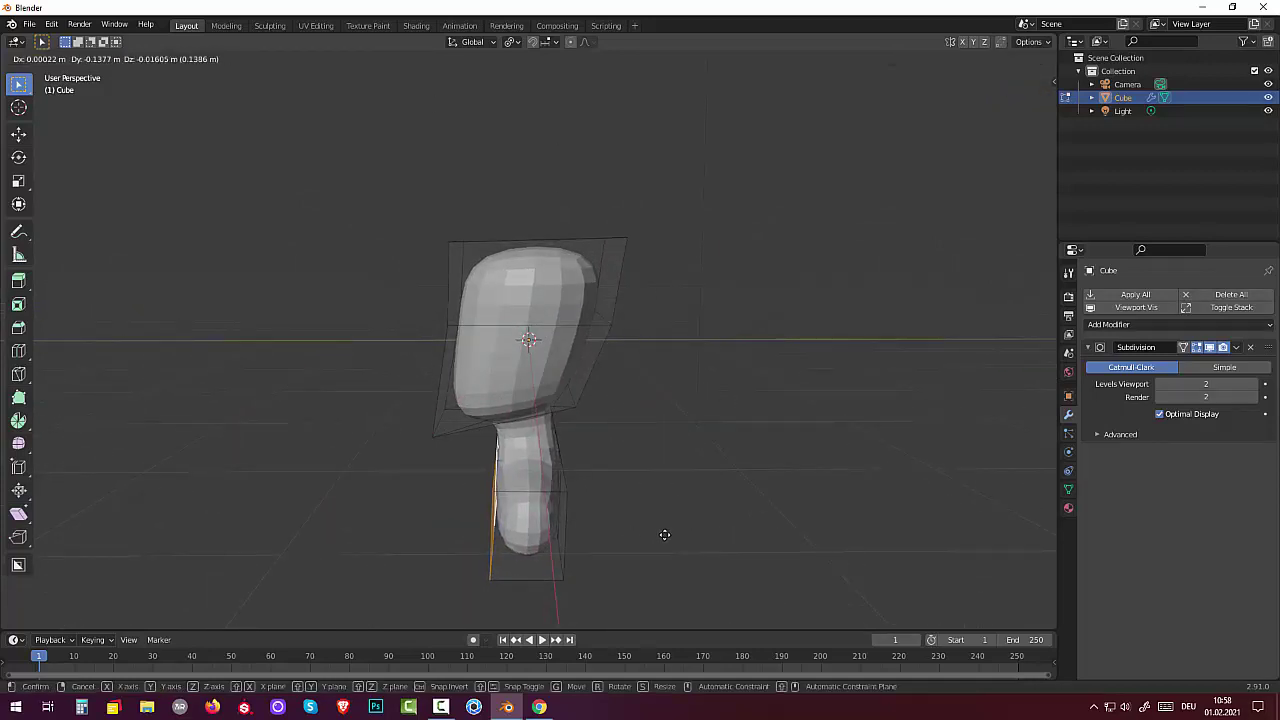
click(670, 535)
Step: Select front faces of the shoulder base and extrude them outward
mouse_move(675, 533)
middle_down()
mouse_move(743, 503)
mouse_move(820, 493)
middle_up()
click(758, 495)
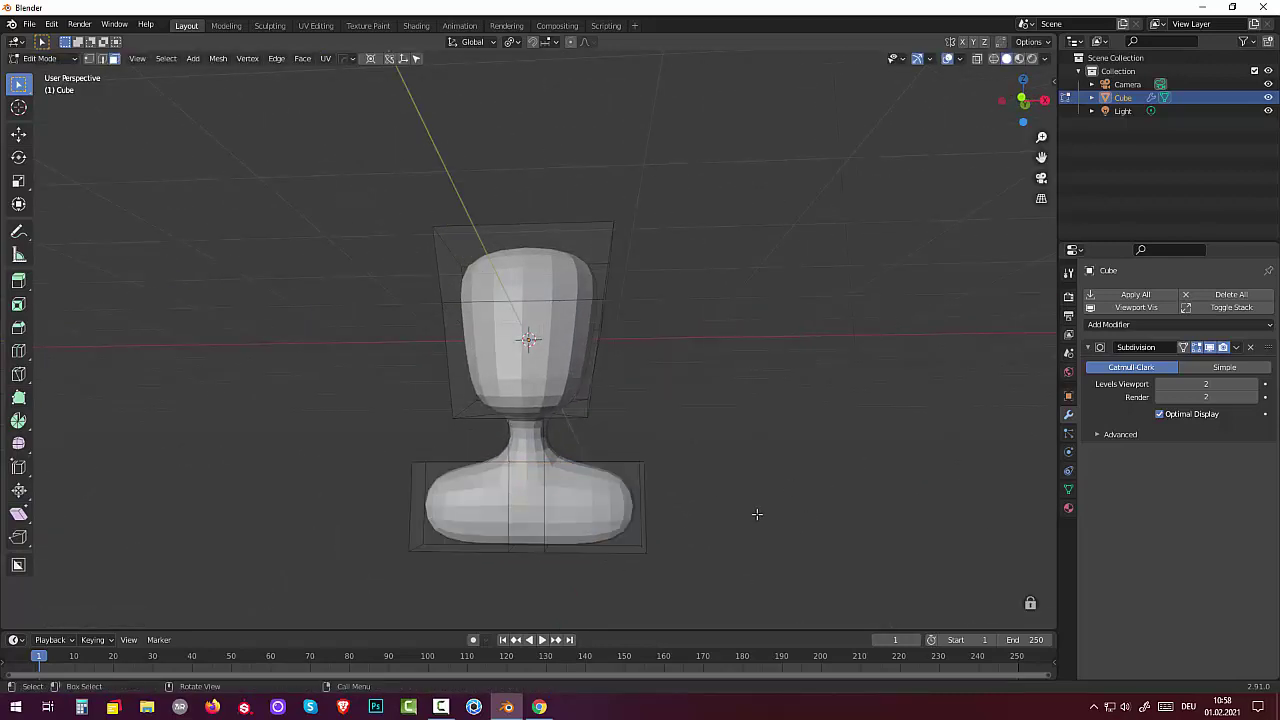
mouse_move(757, 508)
middle_down()
mouse_move(571, 531)
mouse_move(537, 560)
mouse_move(709, 509)
mouse_move(737, 526)
middle_up()
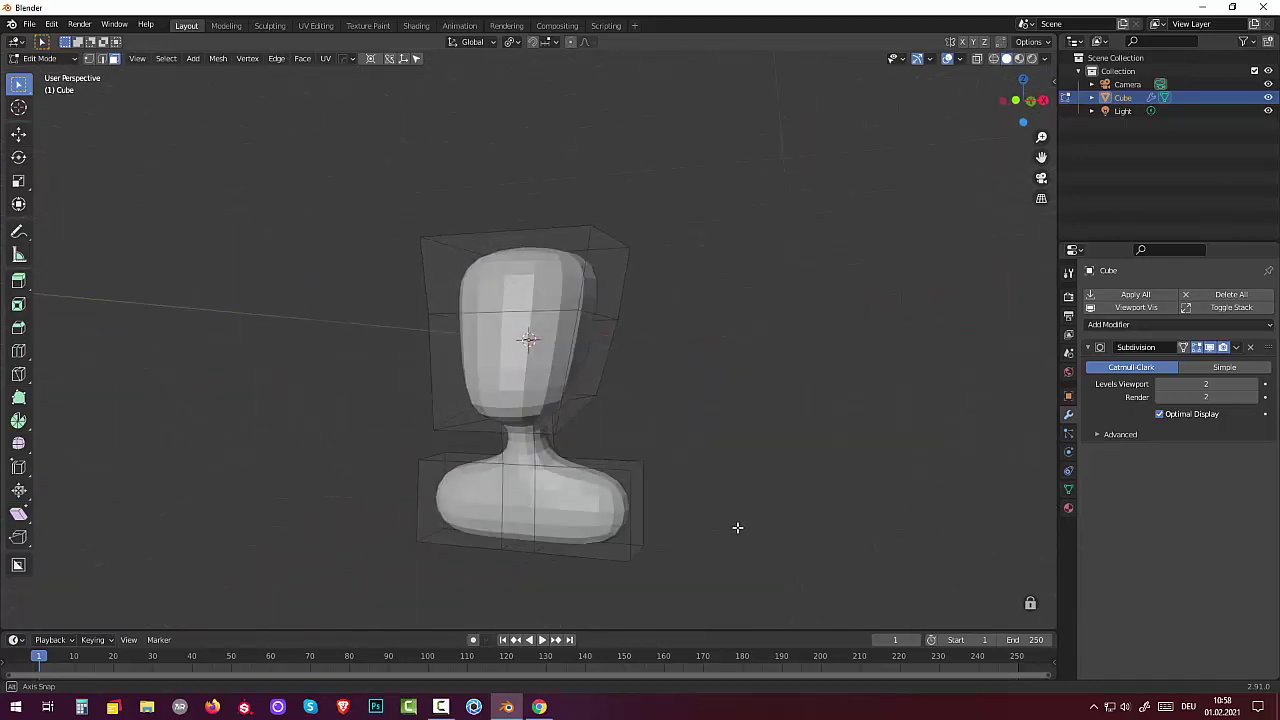
click(590, 512)
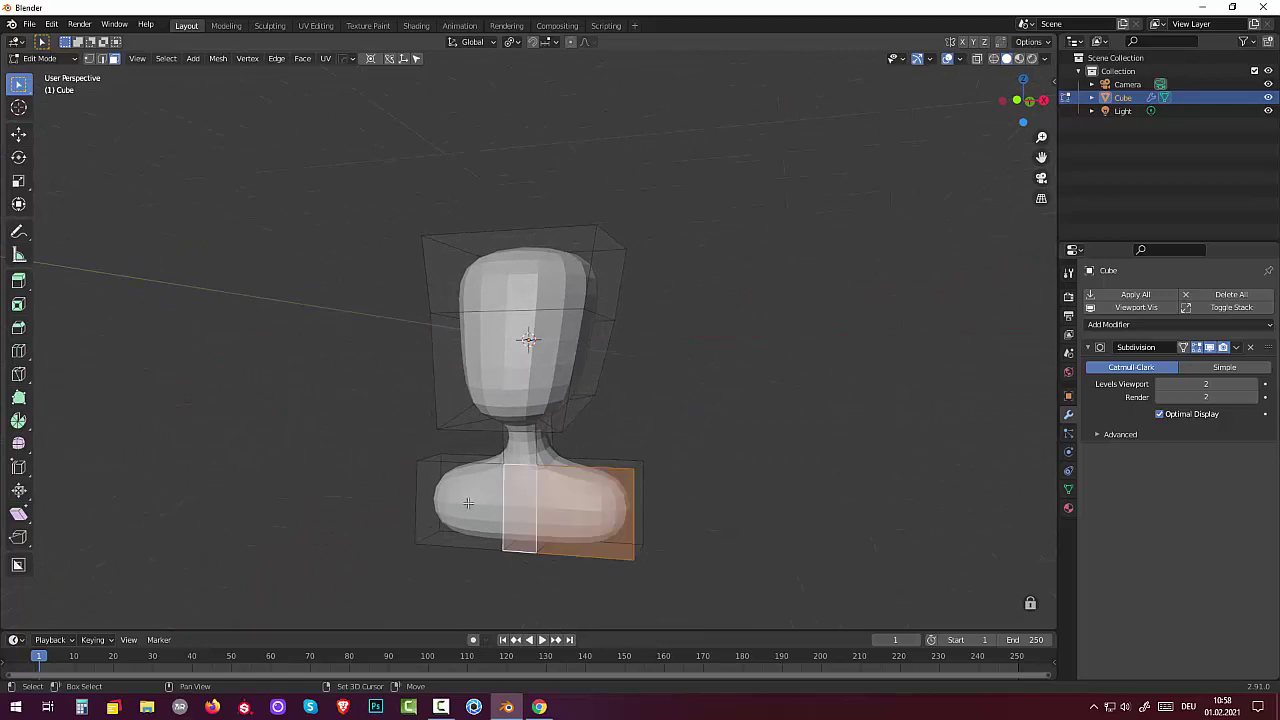
shift+click(527, 515)
mouse_move(527, 515)
middle_down()
mouse_move(596, 511)
mouse_move(694, 571)
mouse_move(700, 540)
middle_up()
shift+click(596, 511)
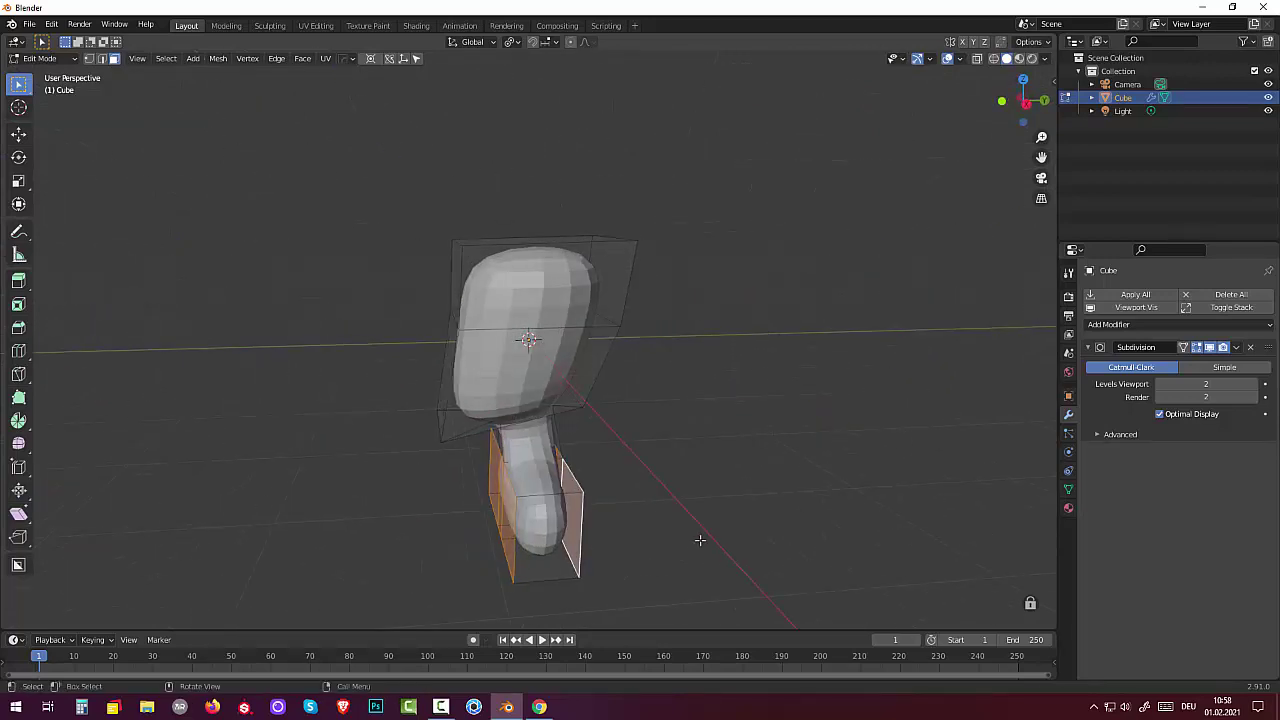
key(e)
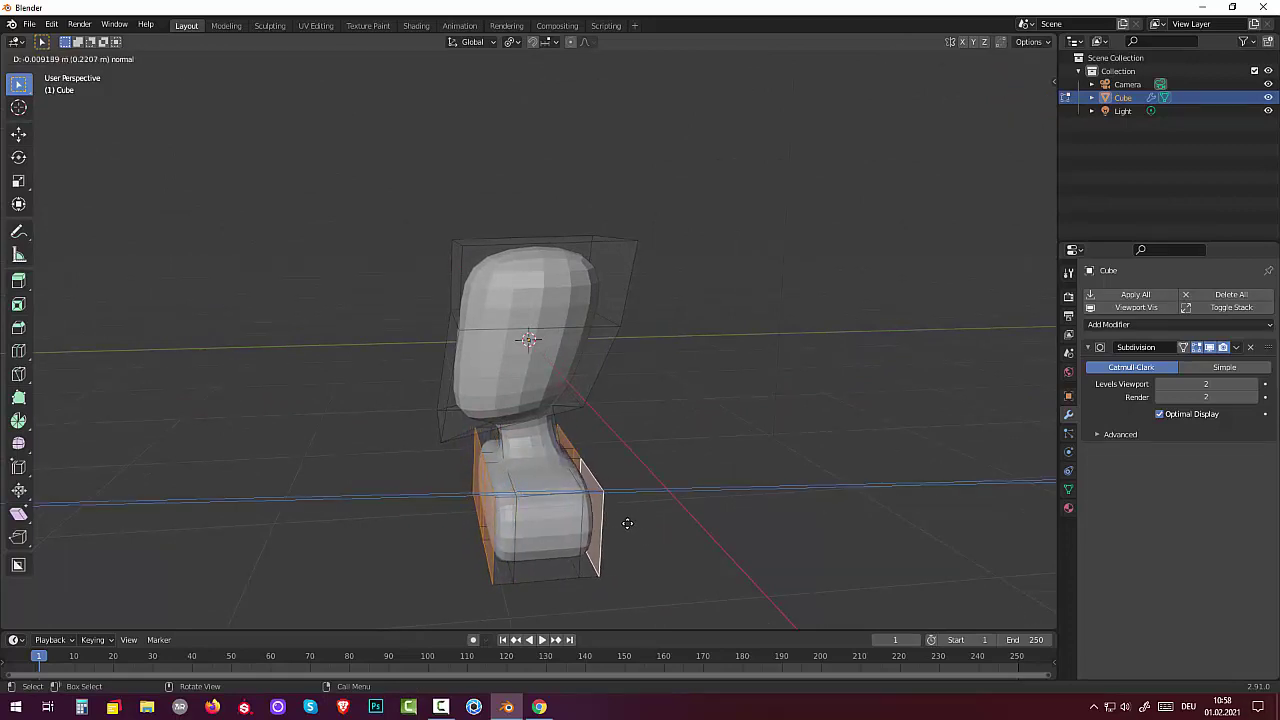
click(626, 517)
Step: Undo the base extrusion and select the head's top face
mouse_move(637, 517)
middle_down()
mouse_move(771, 443)
mouse_move(831, 460)
middle_up()
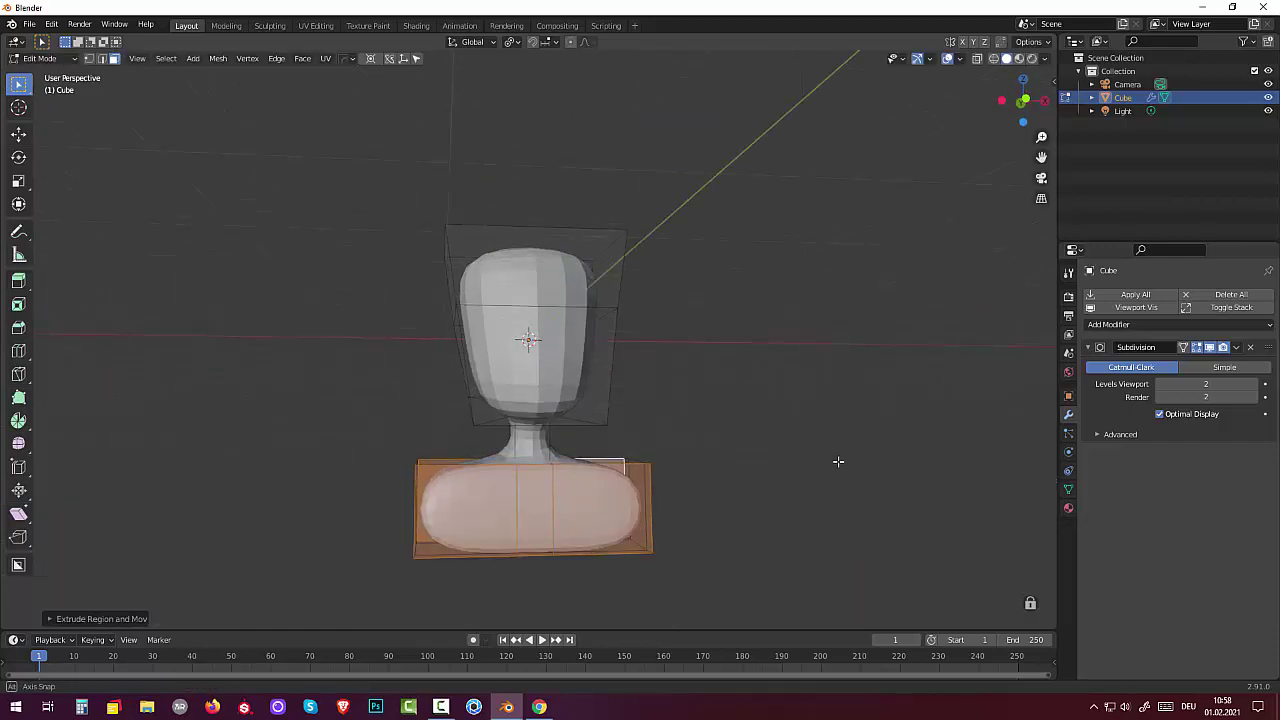
key(ctrl+z)
key(ctrl+z)
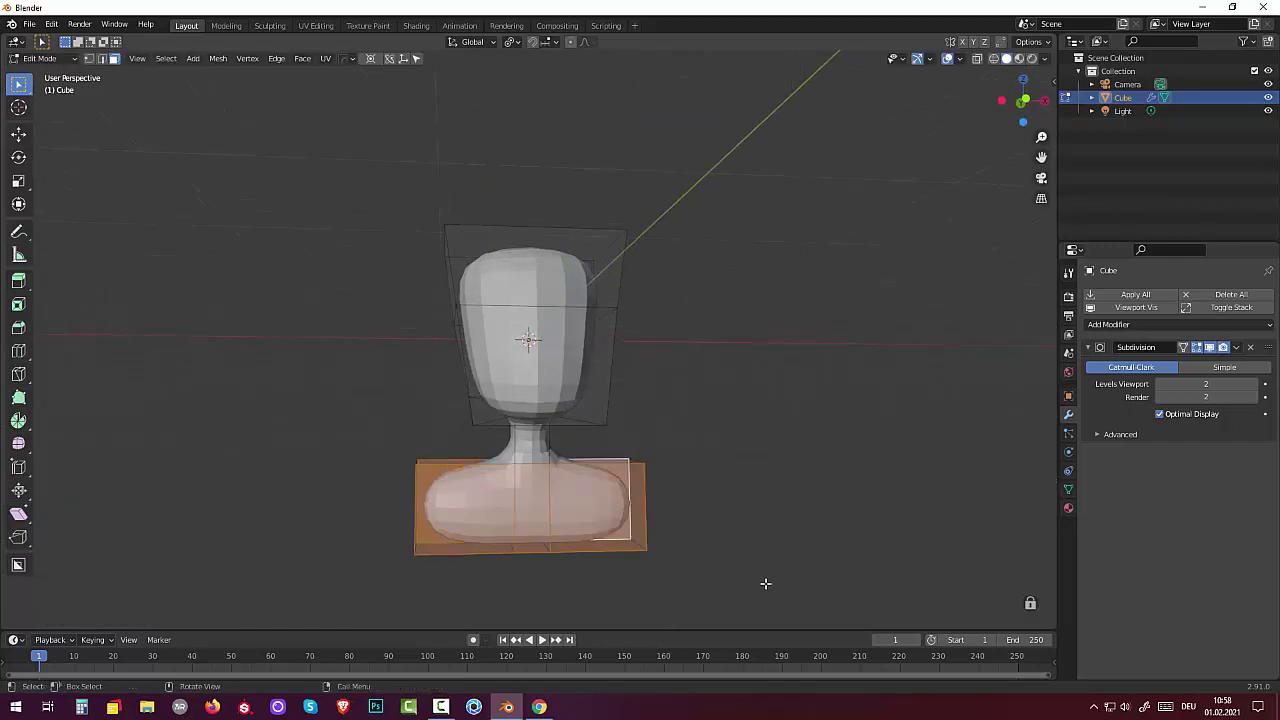
middle_drag(774, 526, 774, 543)
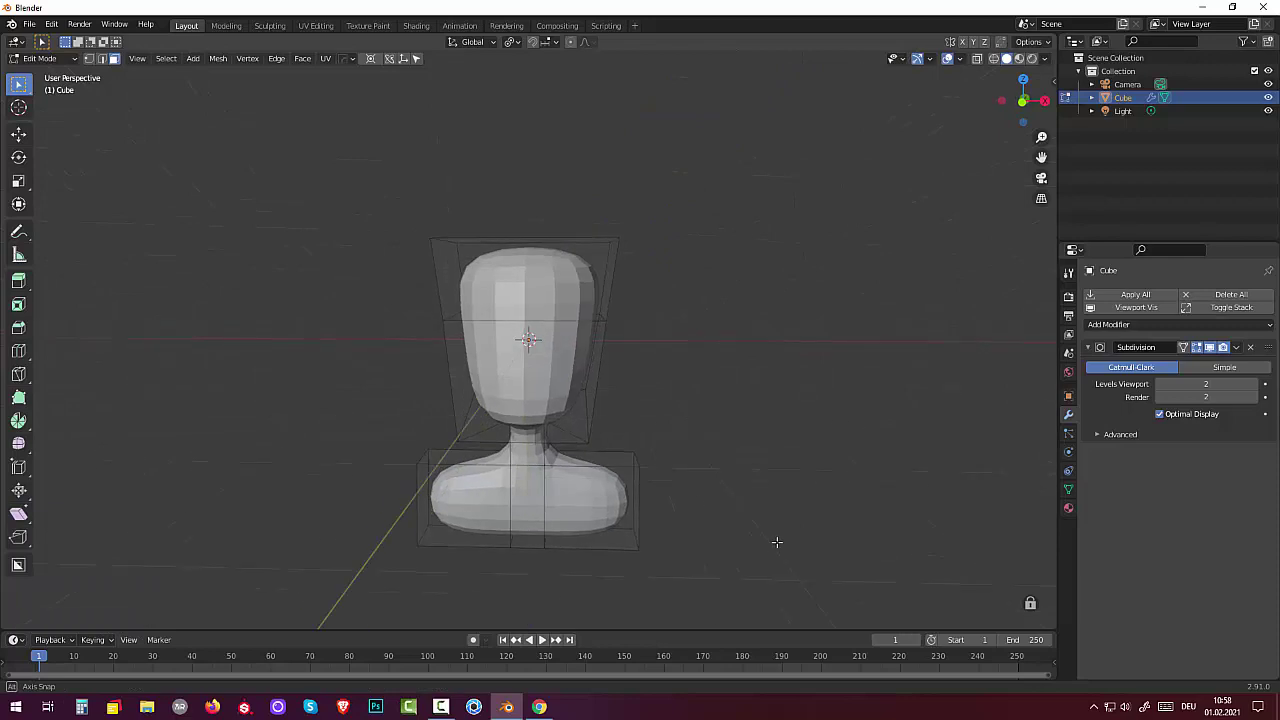
click(553, 299)
Step: In edge select mode, pick the head cage's two vertical side edges and scale them along X
middle_drag(559, 307, 627, 268)
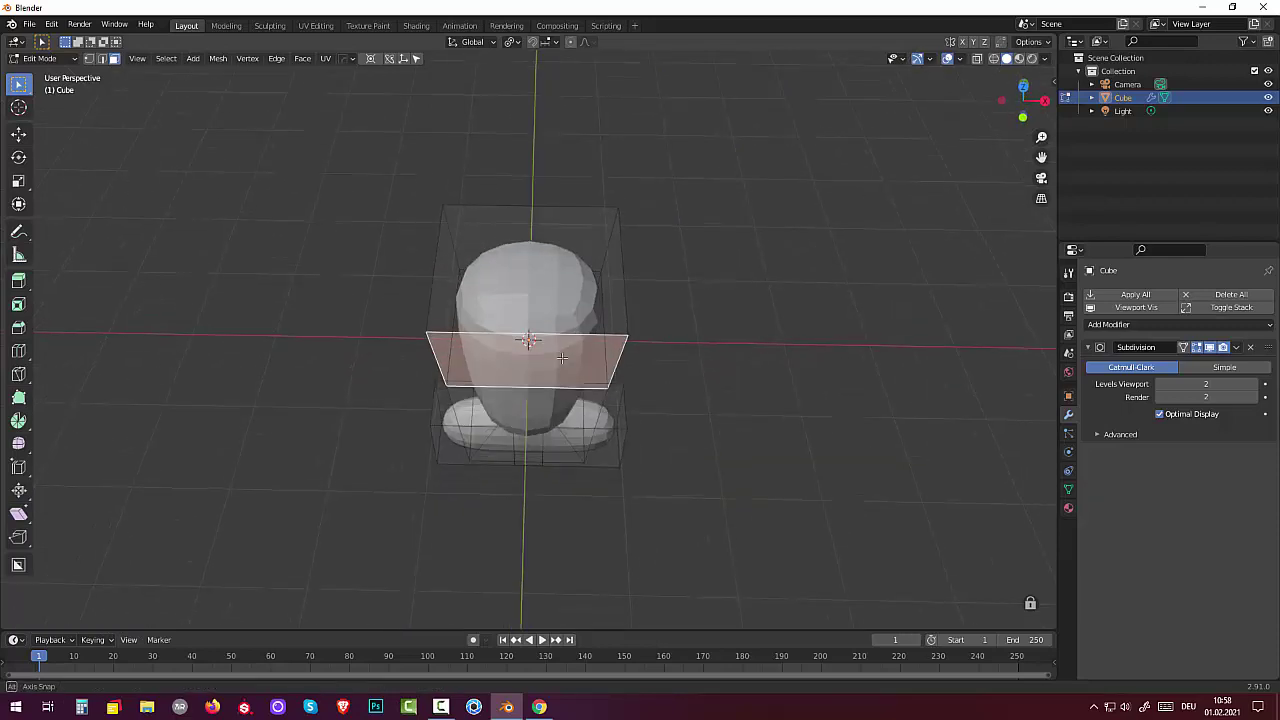
click(627, 268)
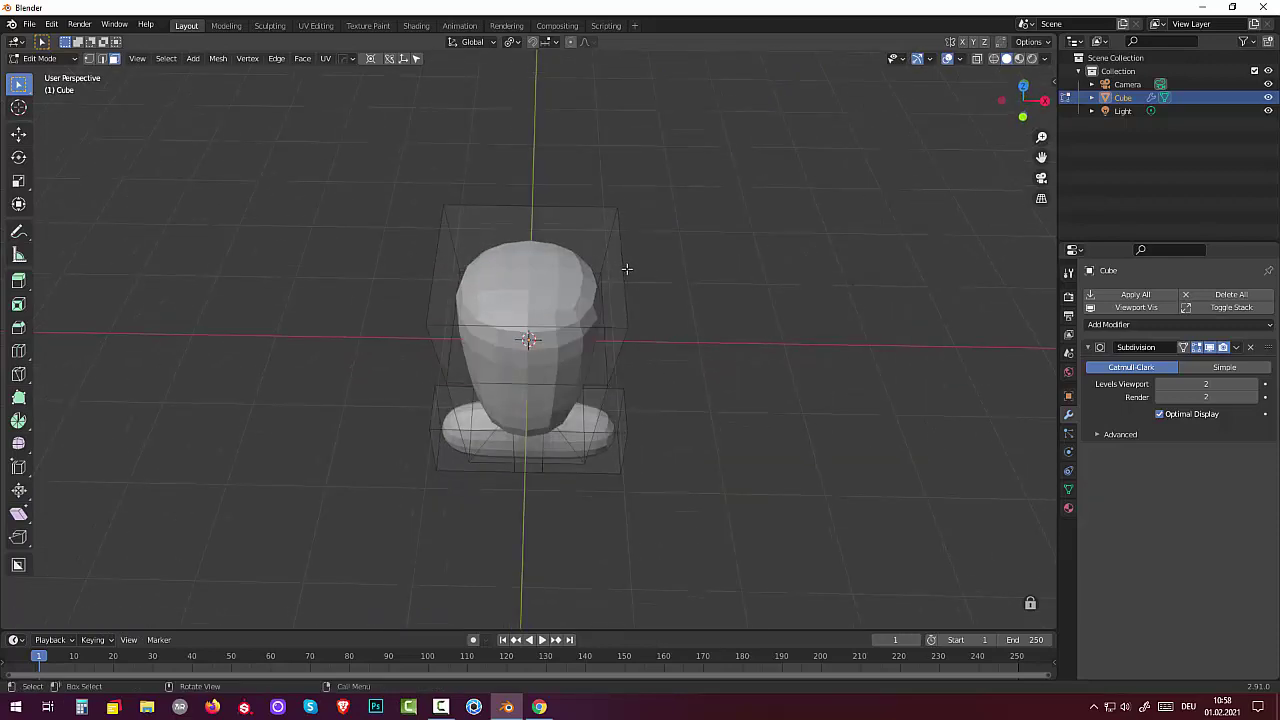
click(101, 58)
click(432, 257)
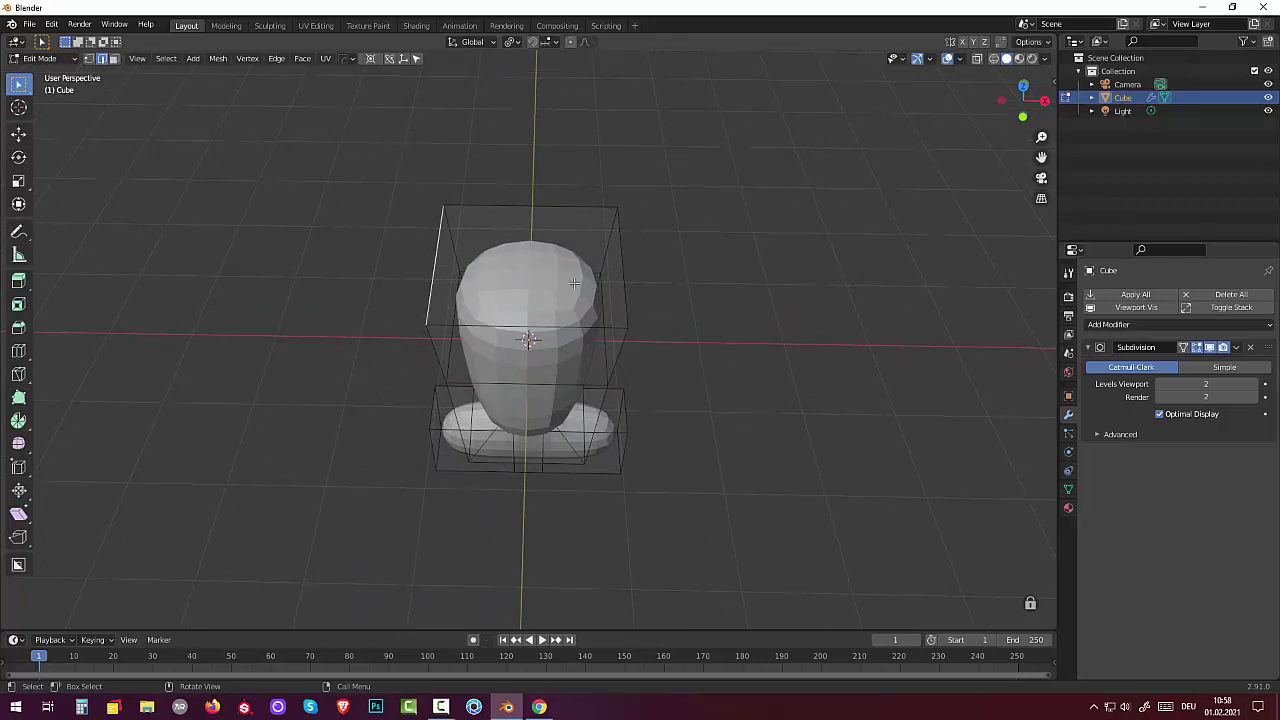
shift+click(625, 280)
middle_drag(666, 294, 671, 214)
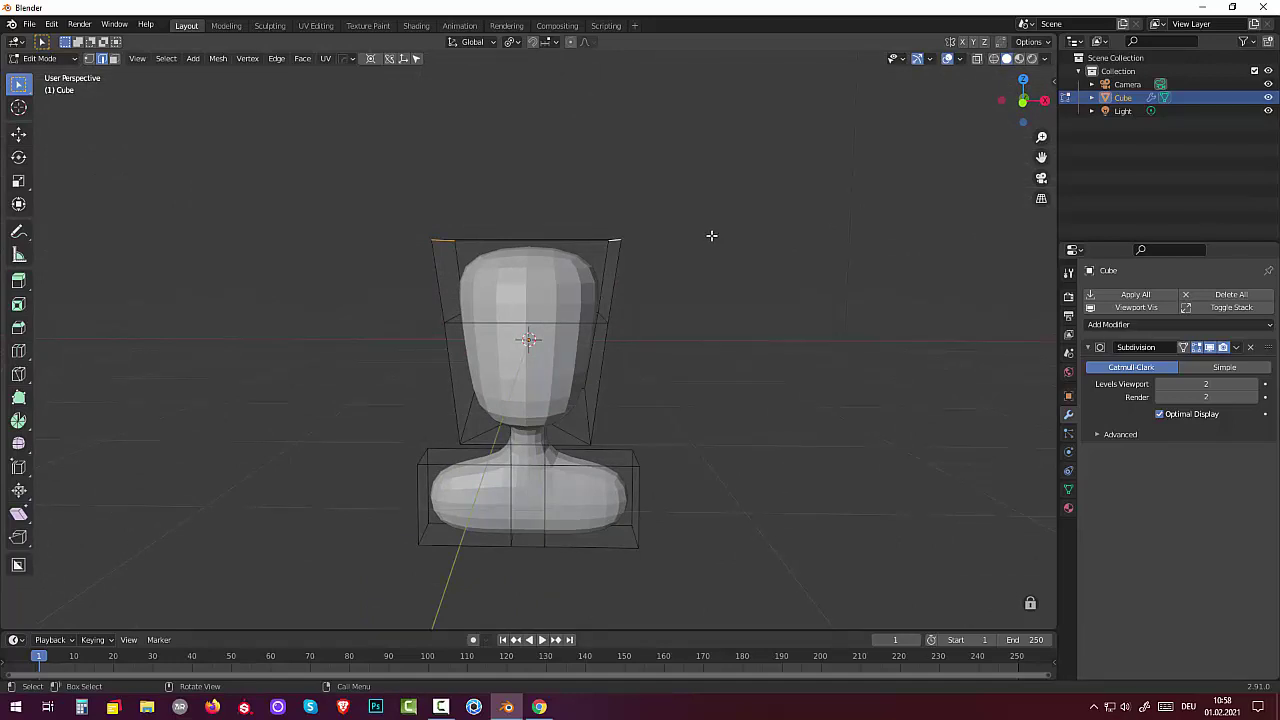
key(s)
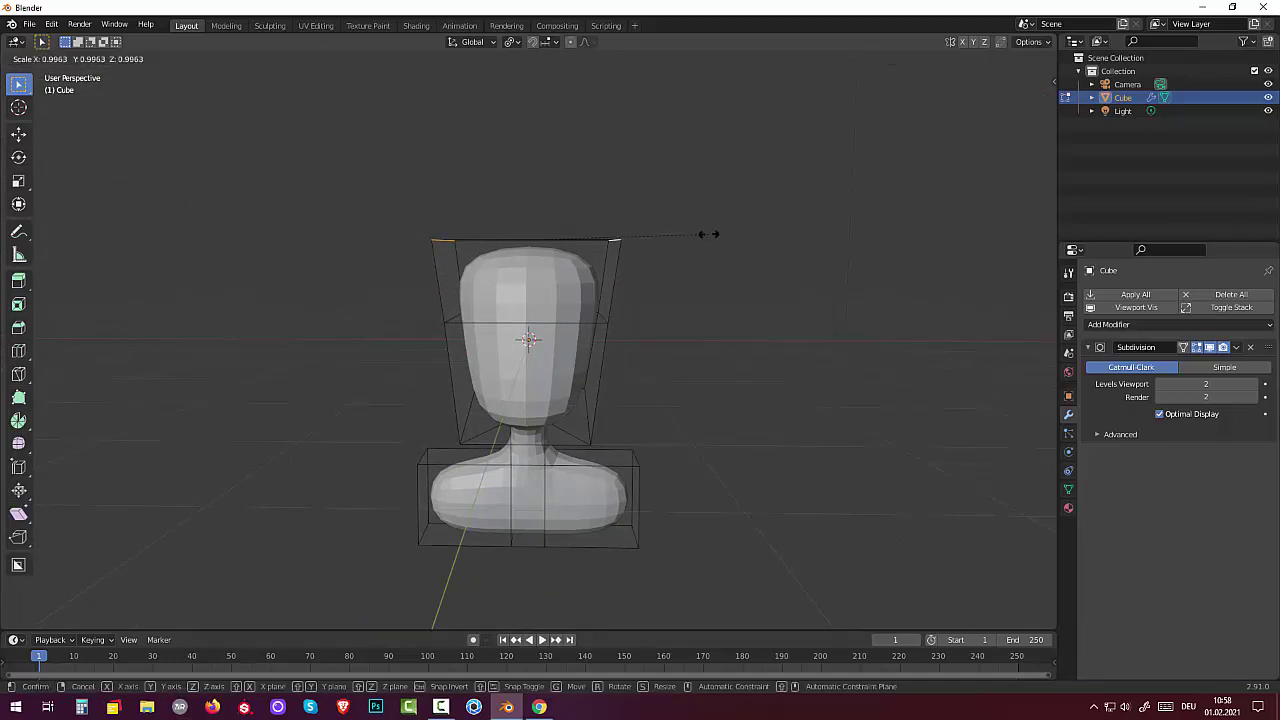
key(x)
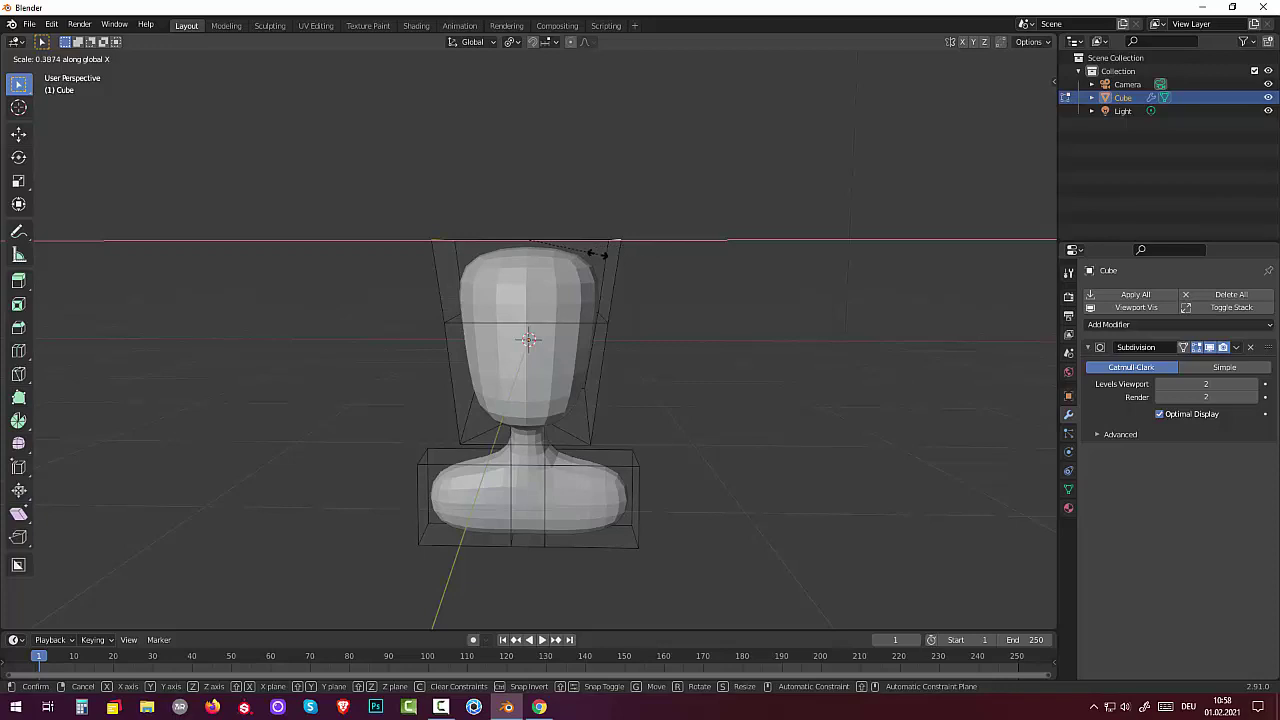
click(772, 248)
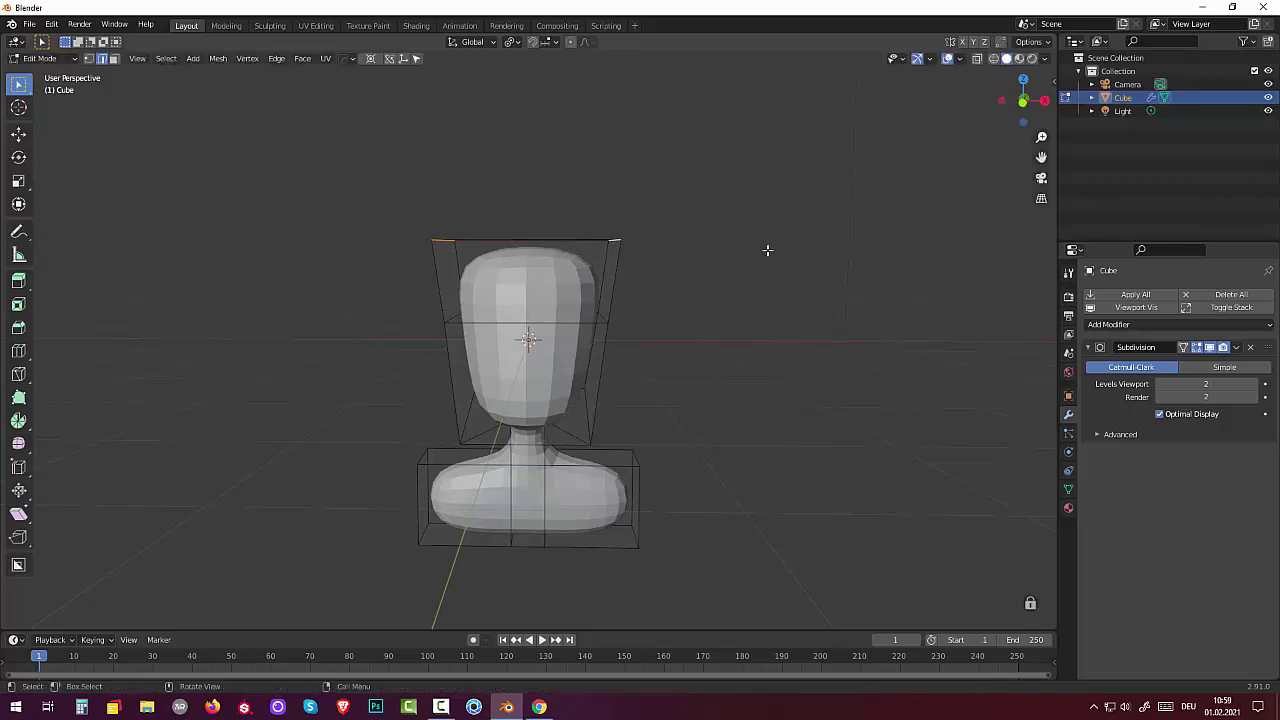
Step: Scale the same side edges again, constrained to Z
middle_drag(766, 251, 755, 273)
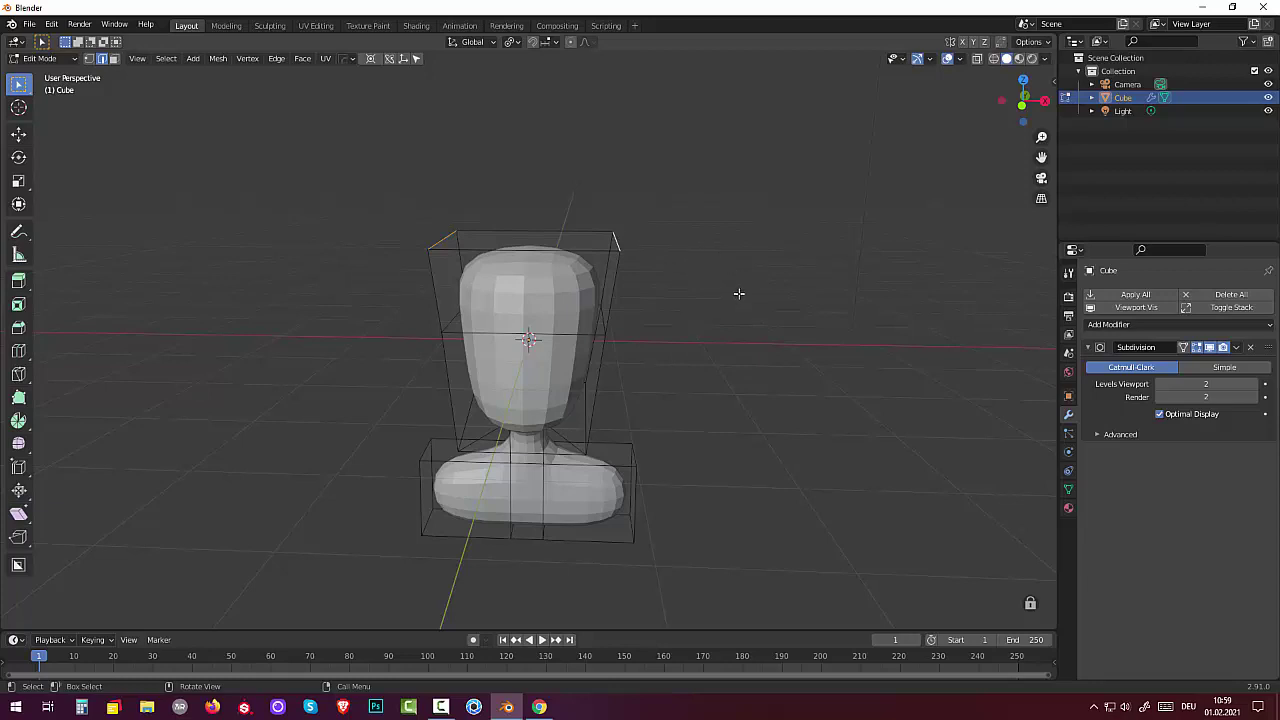
key(s)
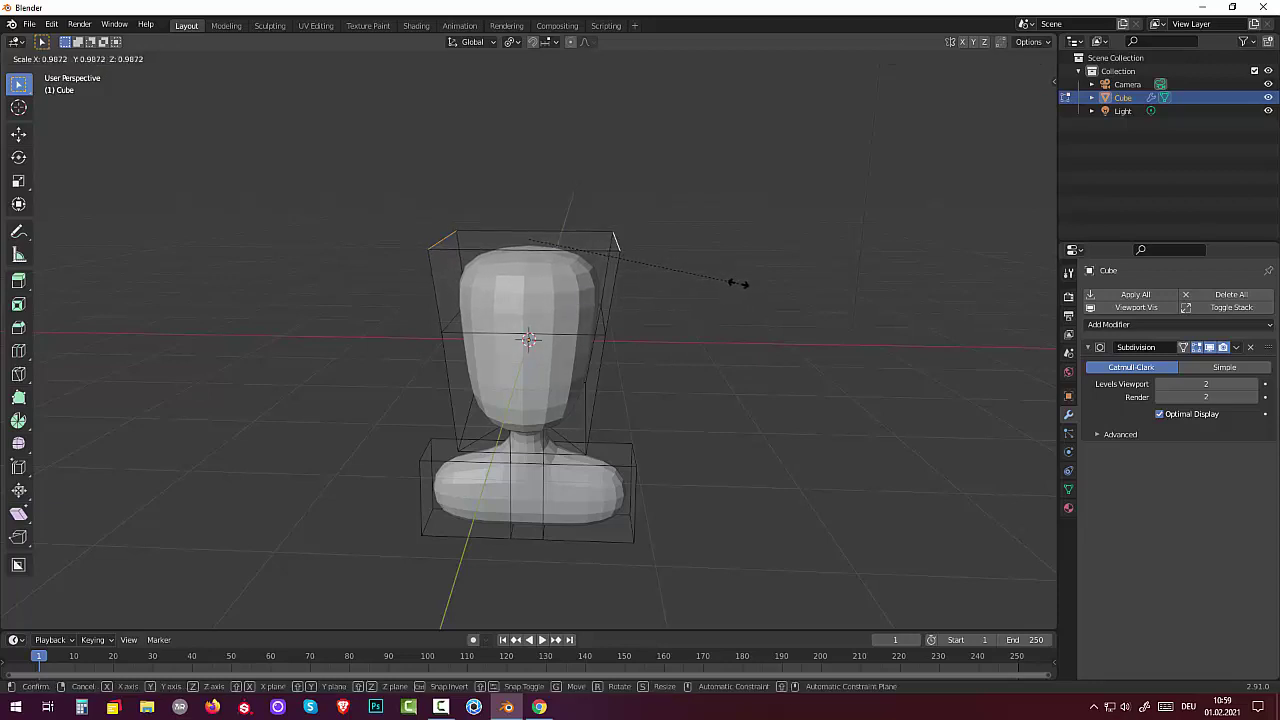
key(x)
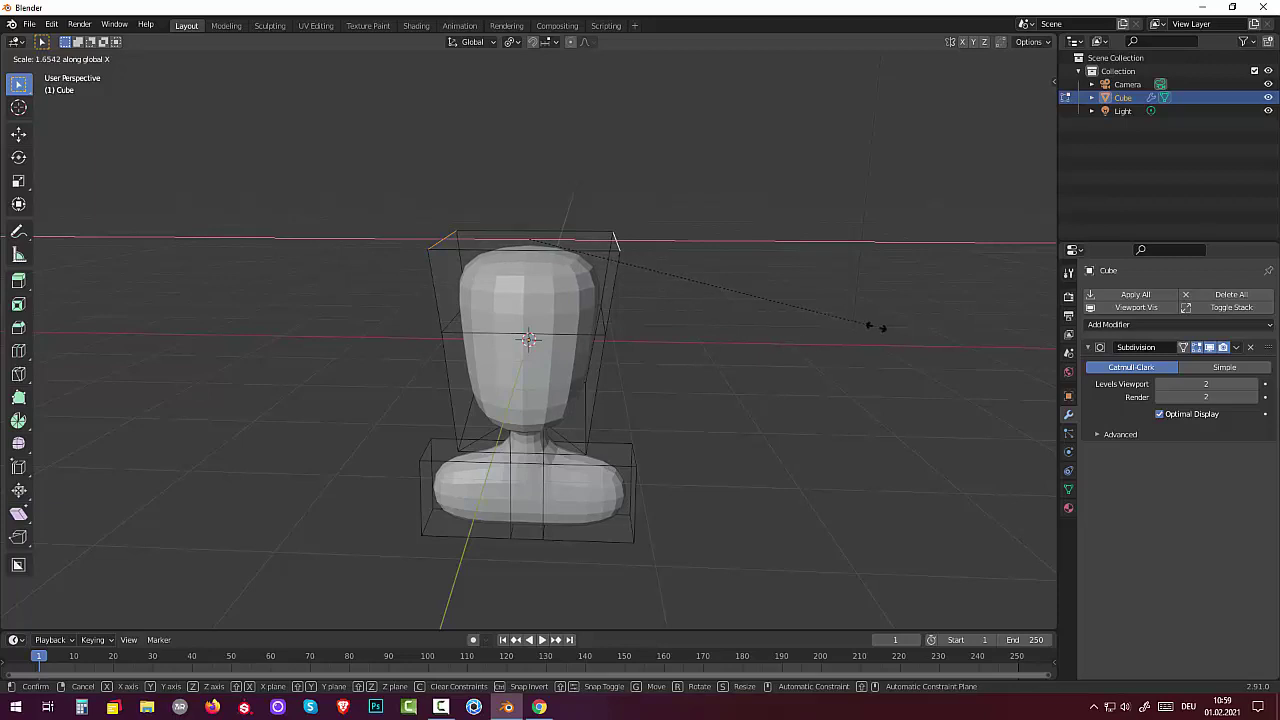
key(z)
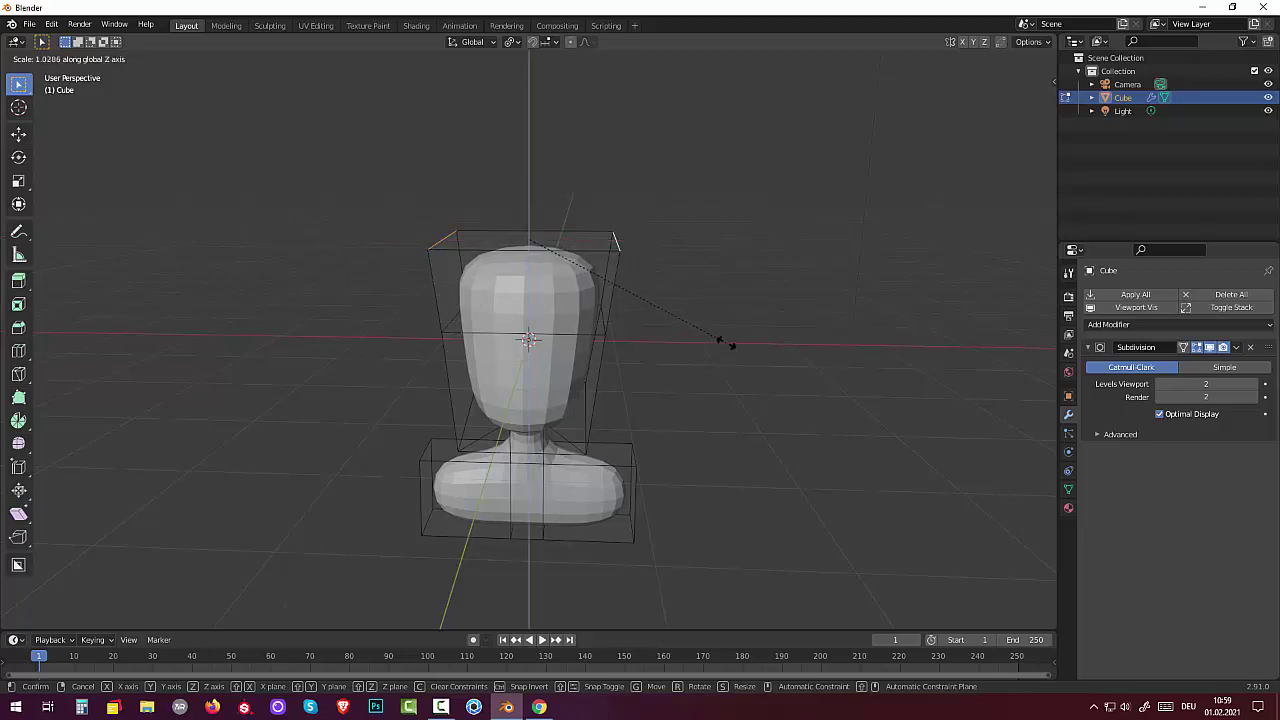
click(728, 344)
mouse_move(766, 343)
middle_down()
mouse_move(774, 434)
mouse_move(763, 400)
middle_up()
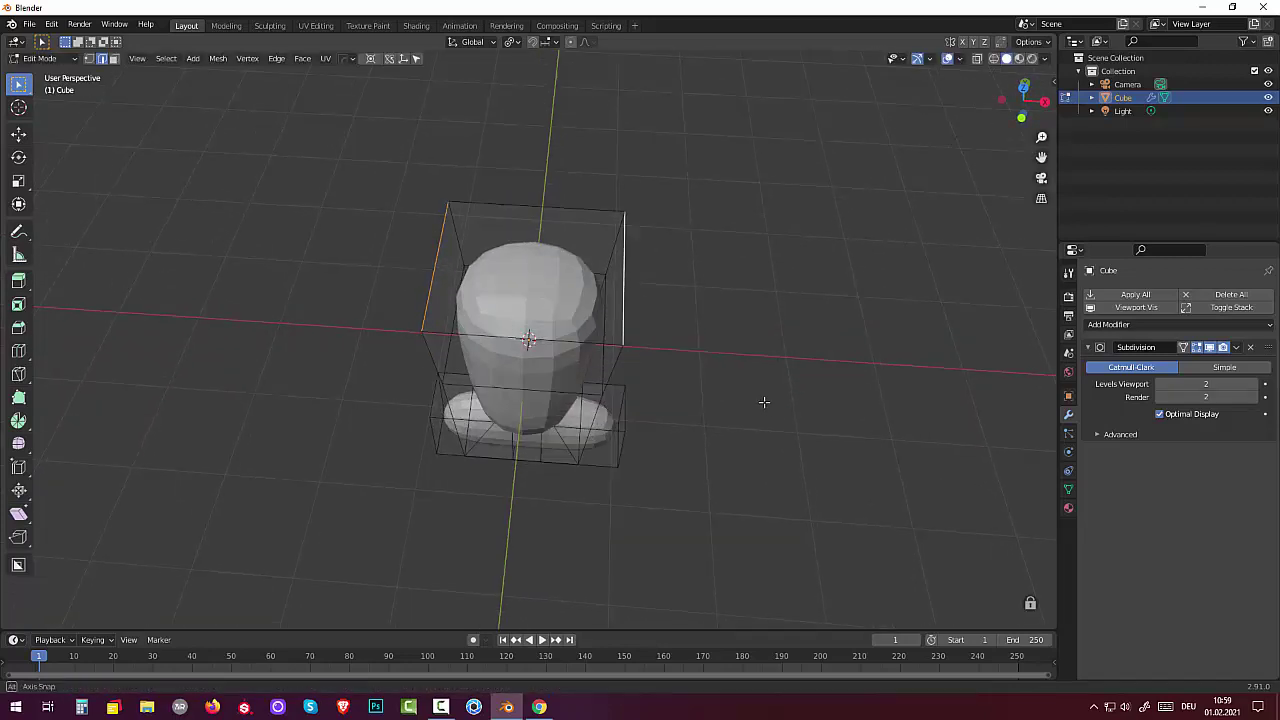
Step: Keep only the right cage edge, scale it uniformly, then narrow it along X
click(625, 270)
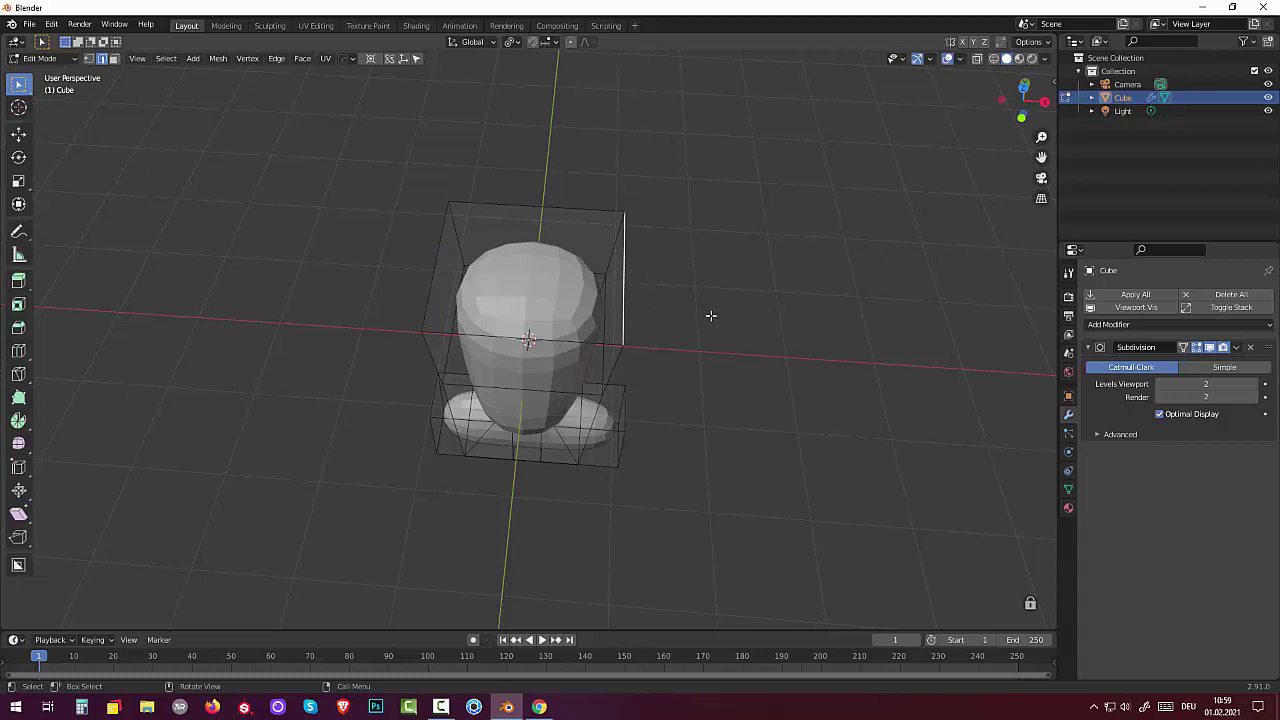
key(s)
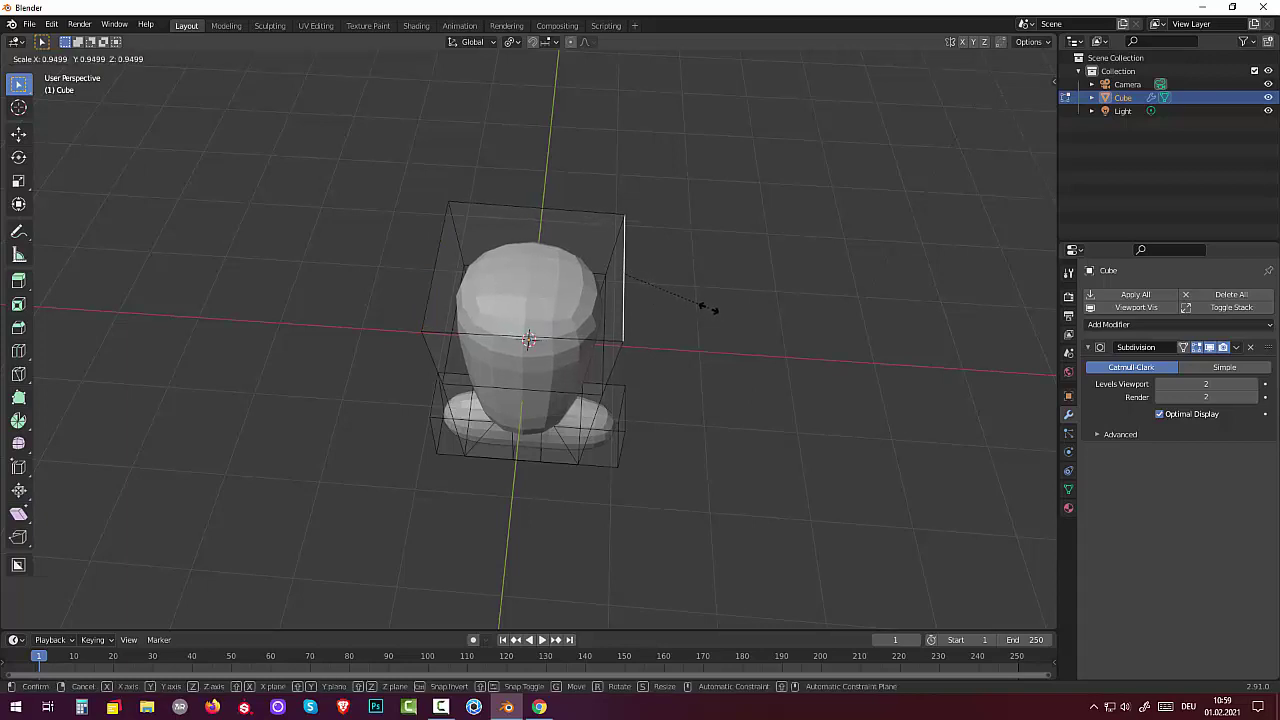
click(712, 309)
key(s)
key(x)
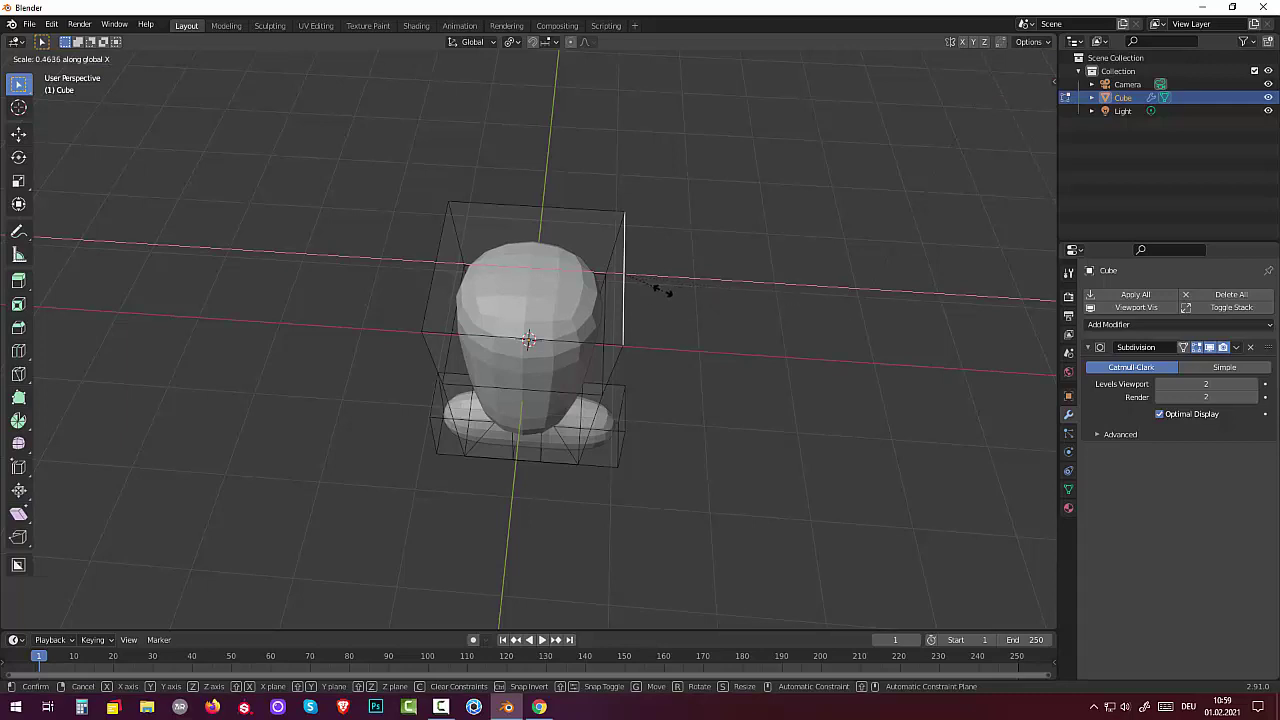
click(667, 290)
mouse_move(700, 283)
middle_down()
mouse_move(720, 237)
mouse_move(659, 293)
middle_up()
mouse_move(723, 371)
middle_down()
mouse_move(794, 320)
mouse_move(877, 351)
mouse_move(843, 354)
mouse_move(860, 386)
mouse_move(911, 366)
mouse_move(892, 403)
mouse_move(814, 423)
mouse_move(244, 95)
middle_up()
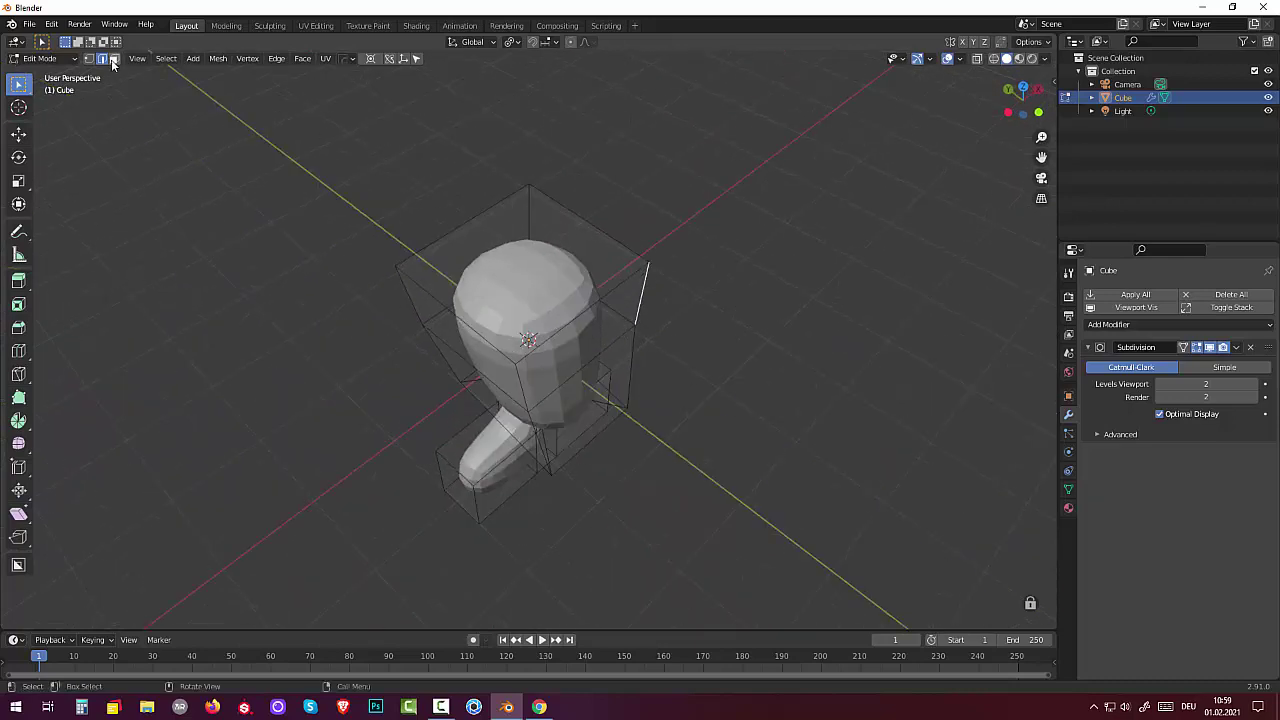
Step: Select the head's top face and scale it along X, then along Z
click(113, 60)
click(532, 286)
mouse_move(697, 306)
middle_down()
mouse_move(643, 277)
mouse_move(748, 286)
middle_up()
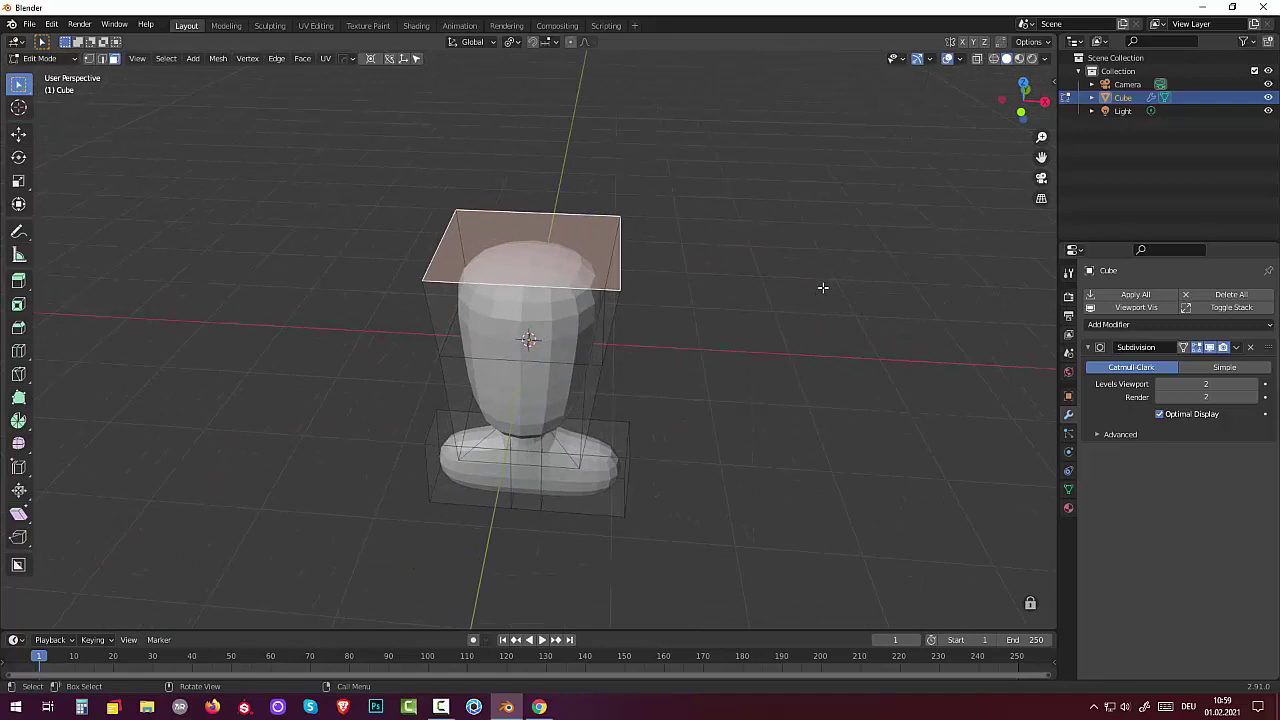
key(s)
key(x)
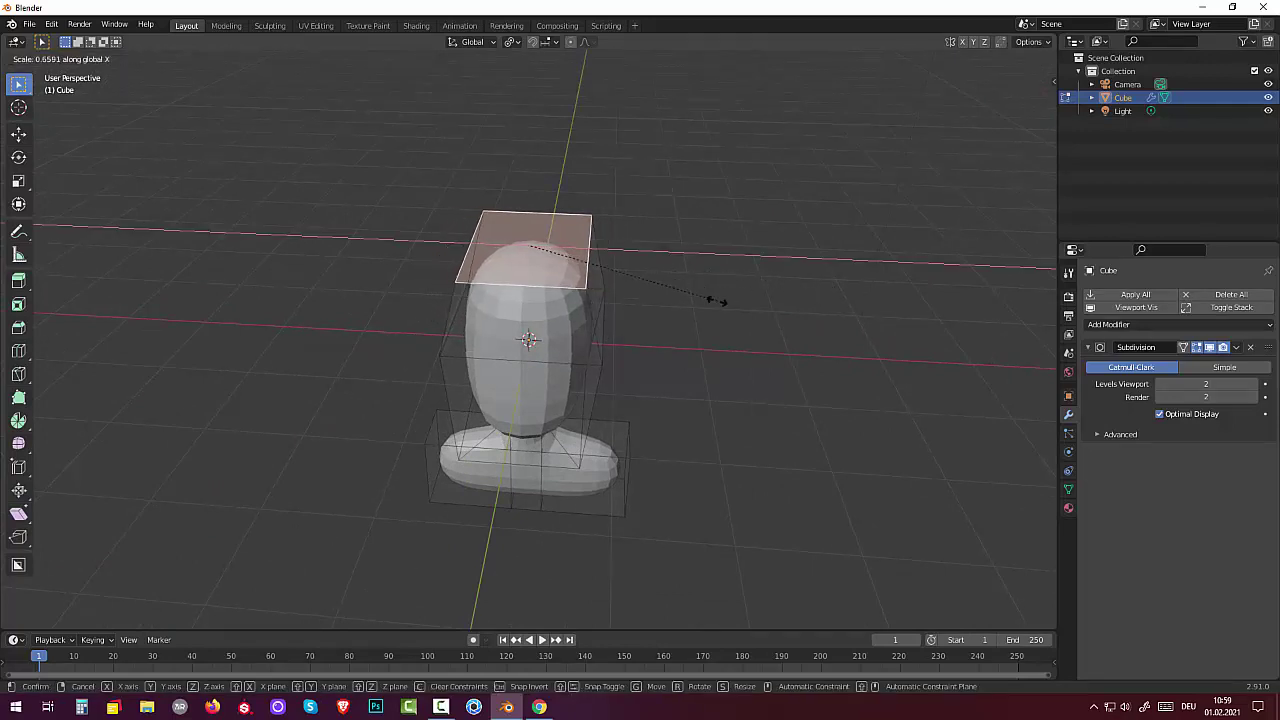
click(717, 301)
mouse_move(714, 268)
middle_down()
mouse_move(706, 206)
mouse_move(720, 214)
mouse_move(709, 215)
middle_up()
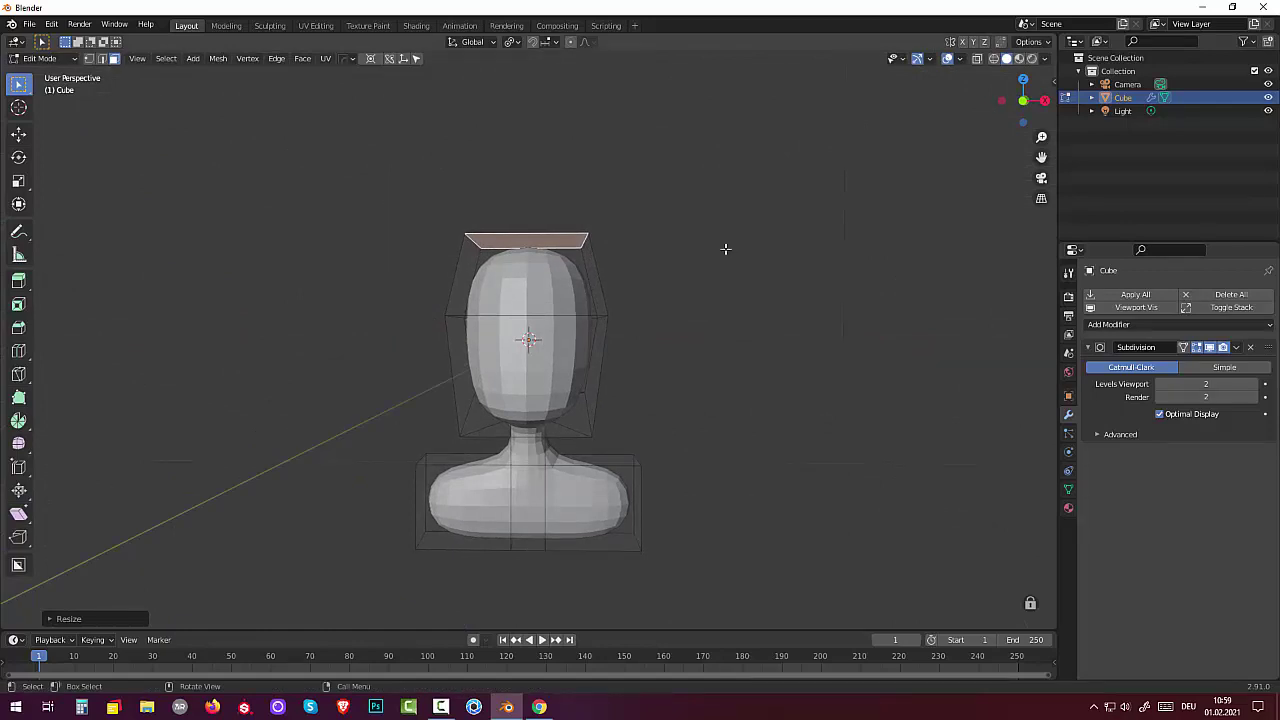
key(s)
key(z)
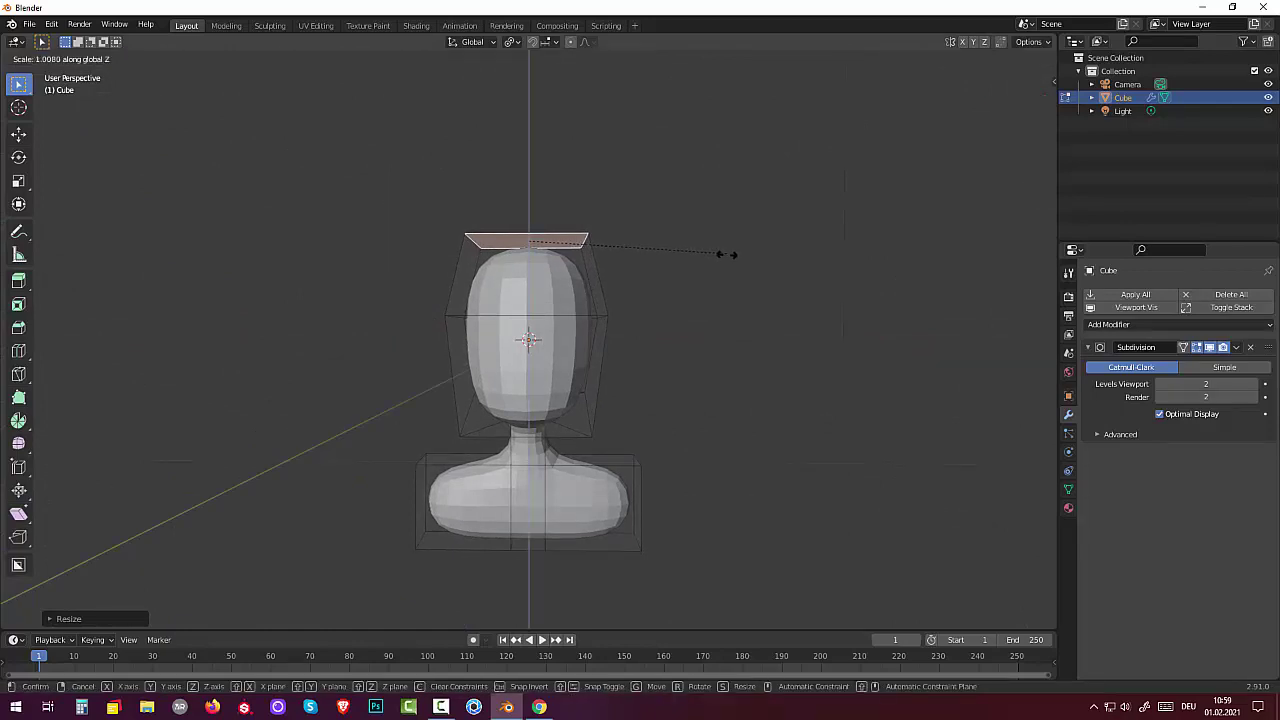
click(595, 253)
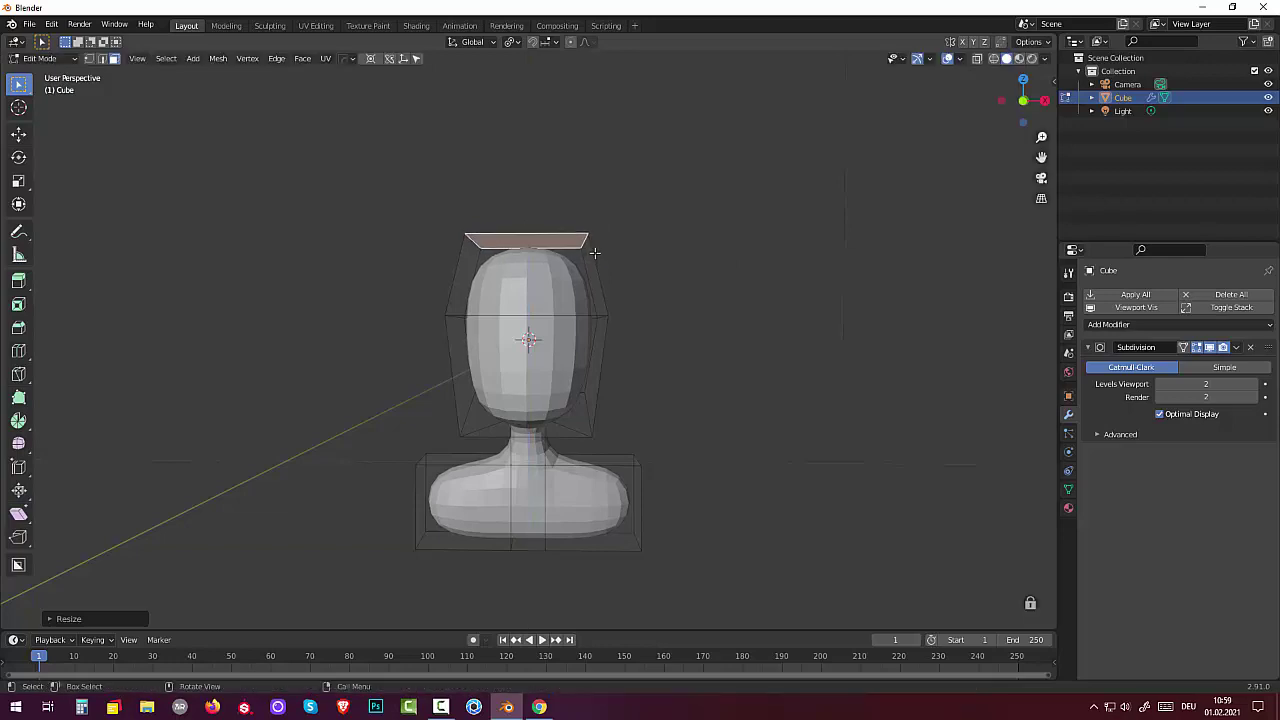
Step: Lower the top face about 0.14 m along Z
key(g)
key(z)
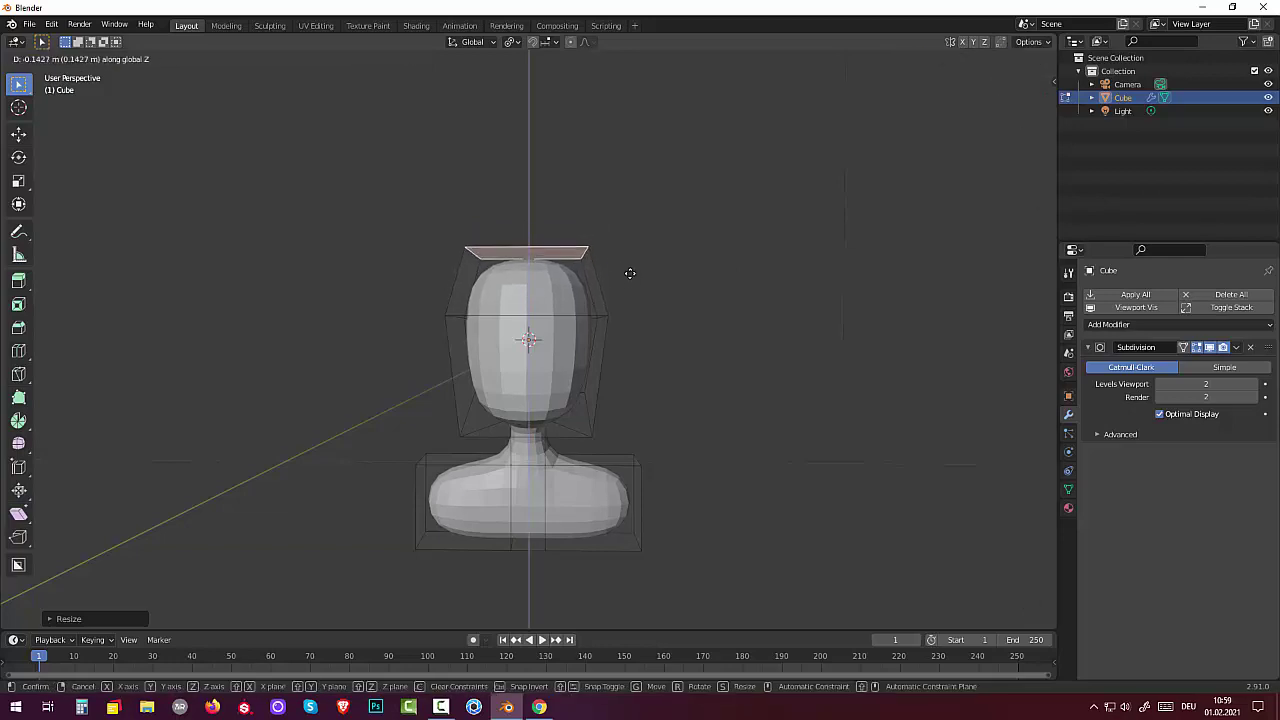
click(628, 281)
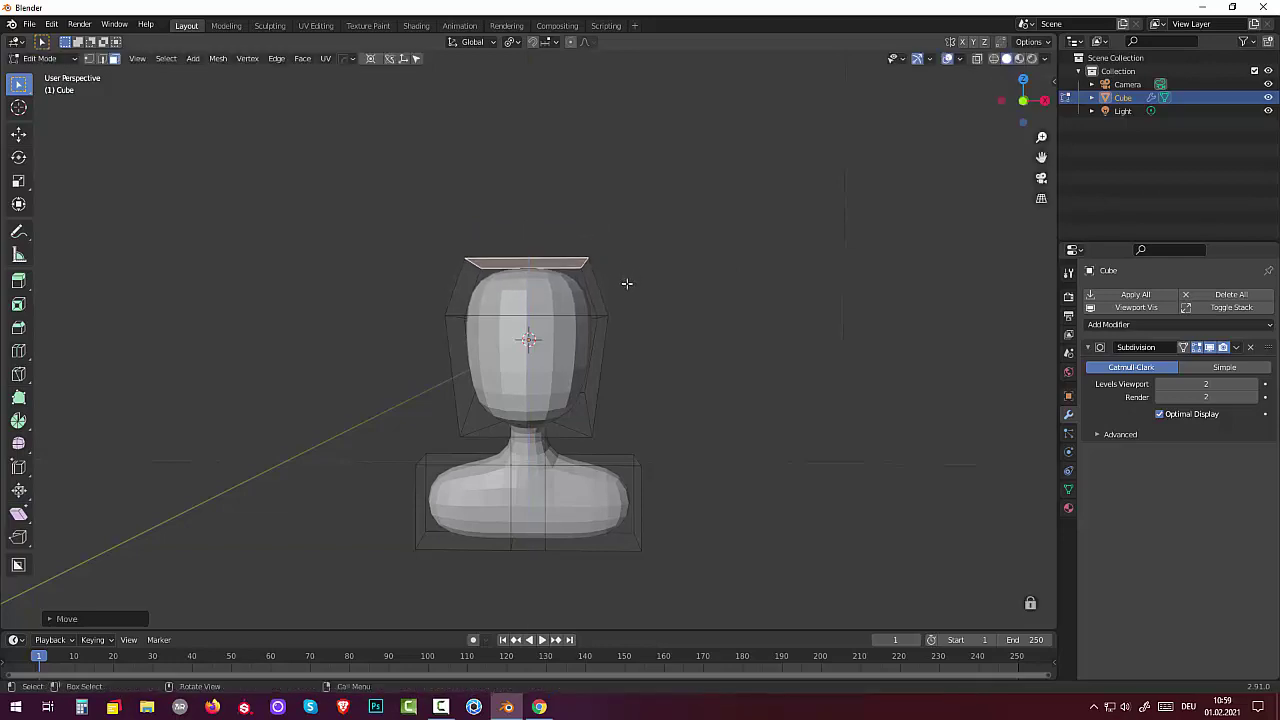
mouse_move(802, 400)
middle_down()
mouse_move(749, 425)
mouse_move(626, 417)
mouse_move(654, 417)
mouse_move(617, 405)
middle_up()
Step: In edge select mode, pick the lower front edge of the head cage and push it outward
click(576, 396)
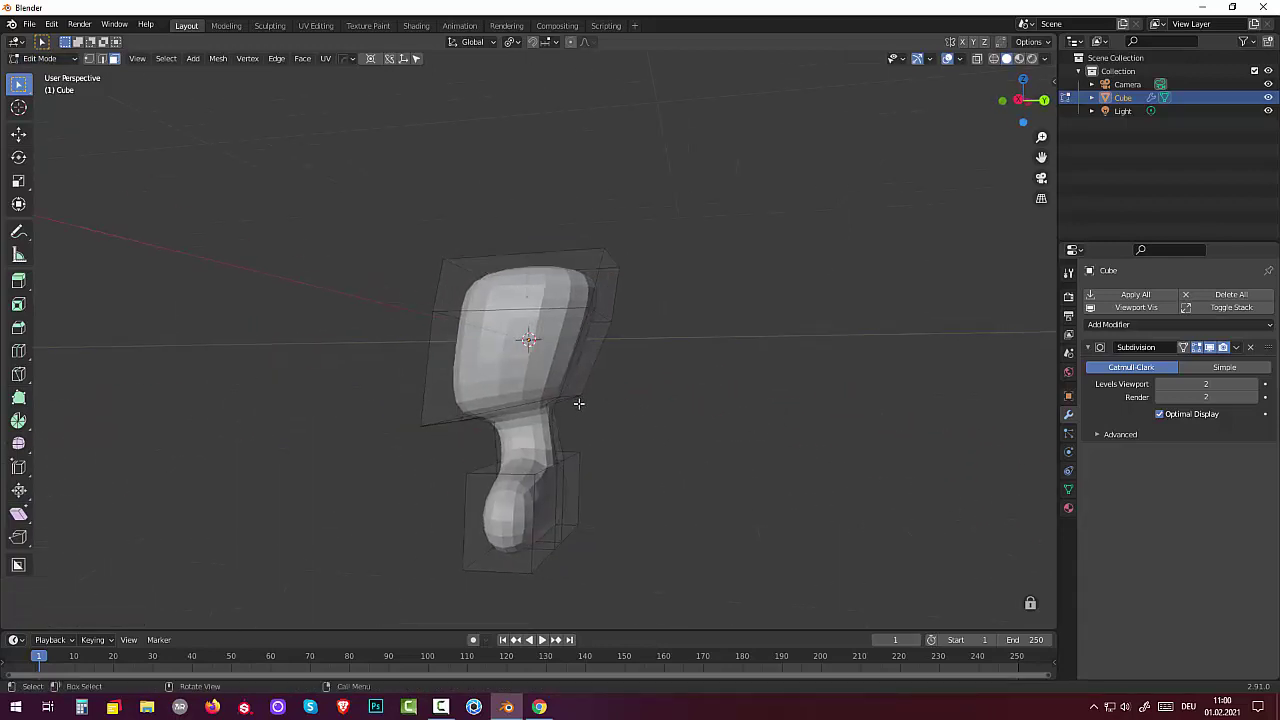
click(578, 396)
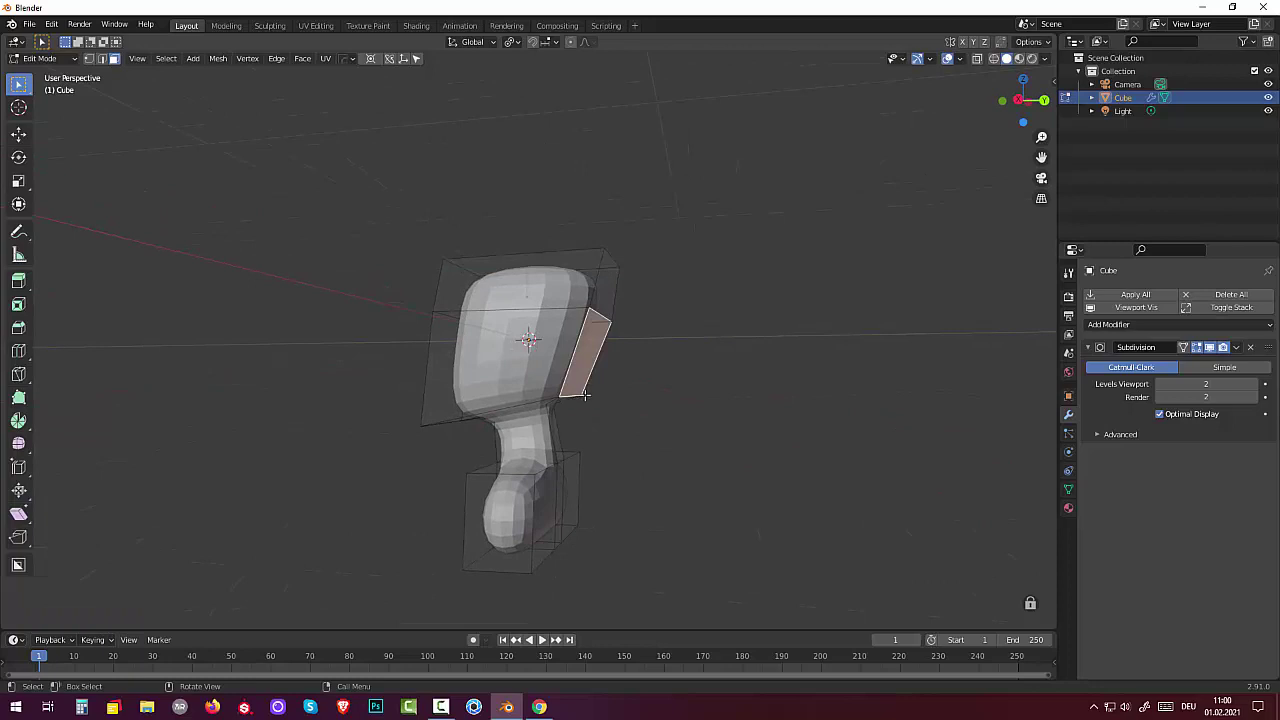
key(2)
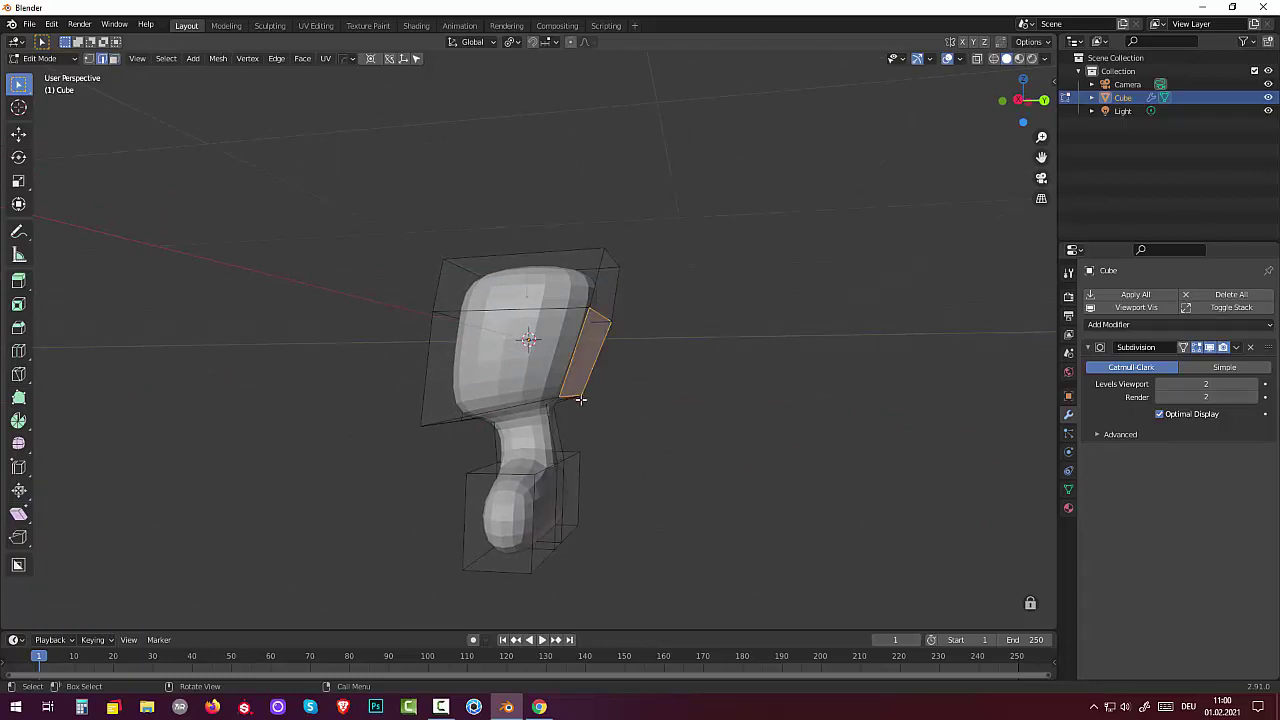
click(634, 414)
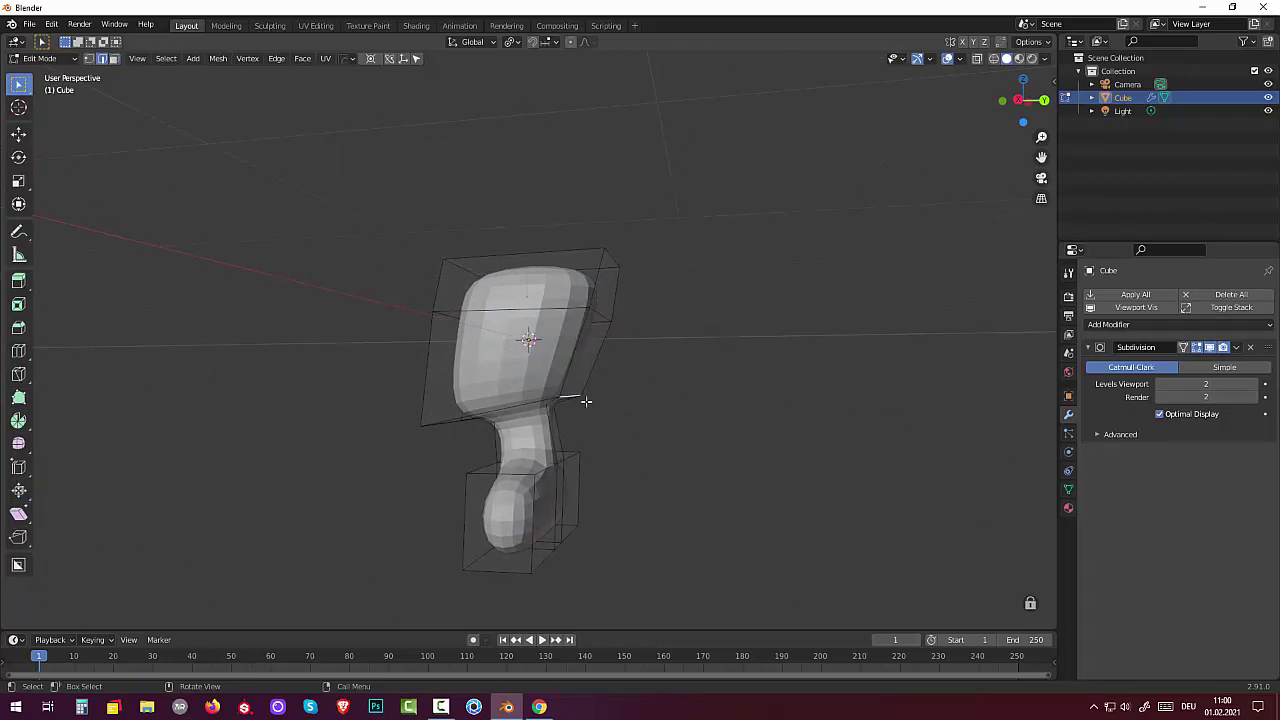
middle_drag(586, 400, 636, 423)
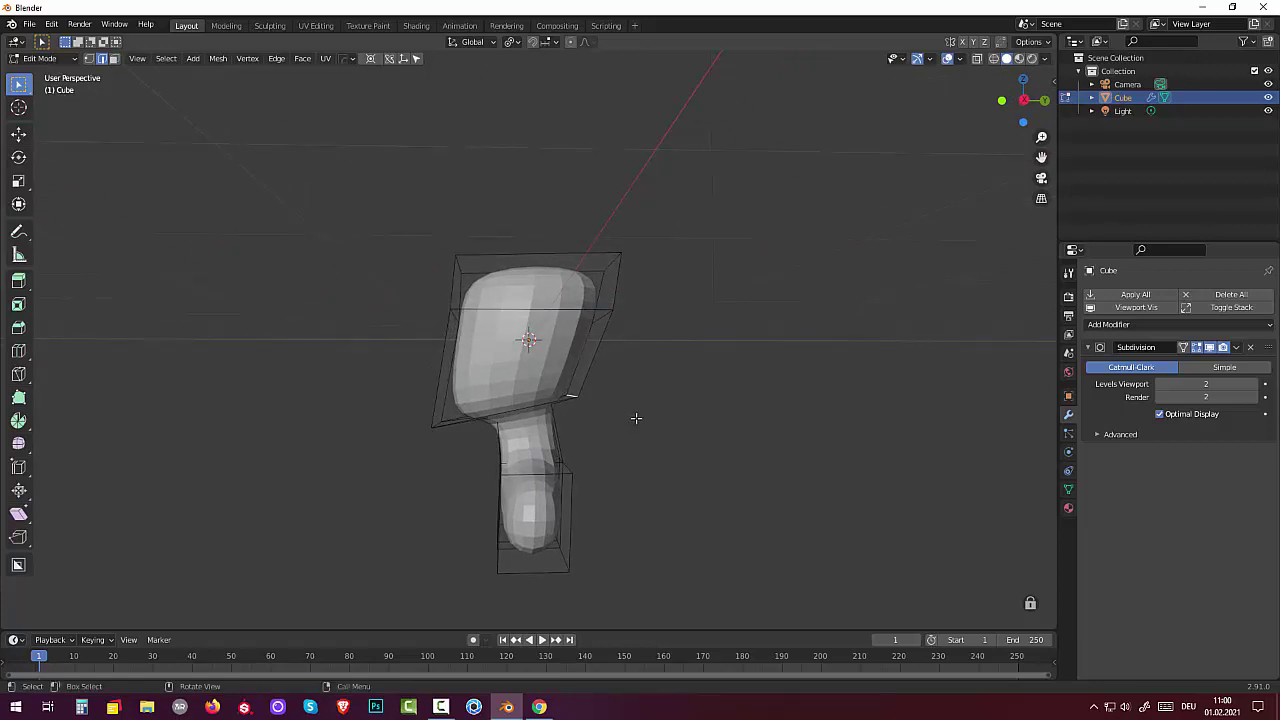
key(g)
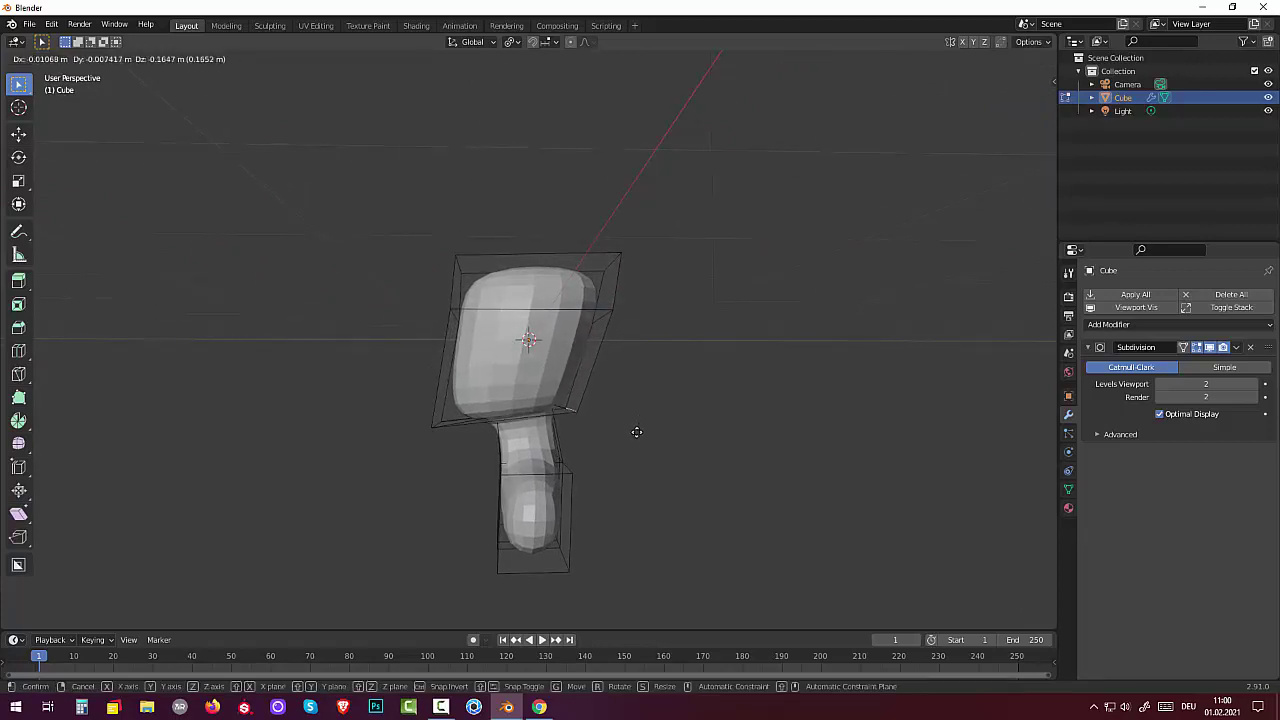
click(640, 426)
Step: In Right orthographic view, move the upper head edges about 0.44 m along Y to tilt the profile back
mouse_move(648, 334)
middle_down()
mouse_move(617, 366)
mouse_move(617, 280)
middle_up()
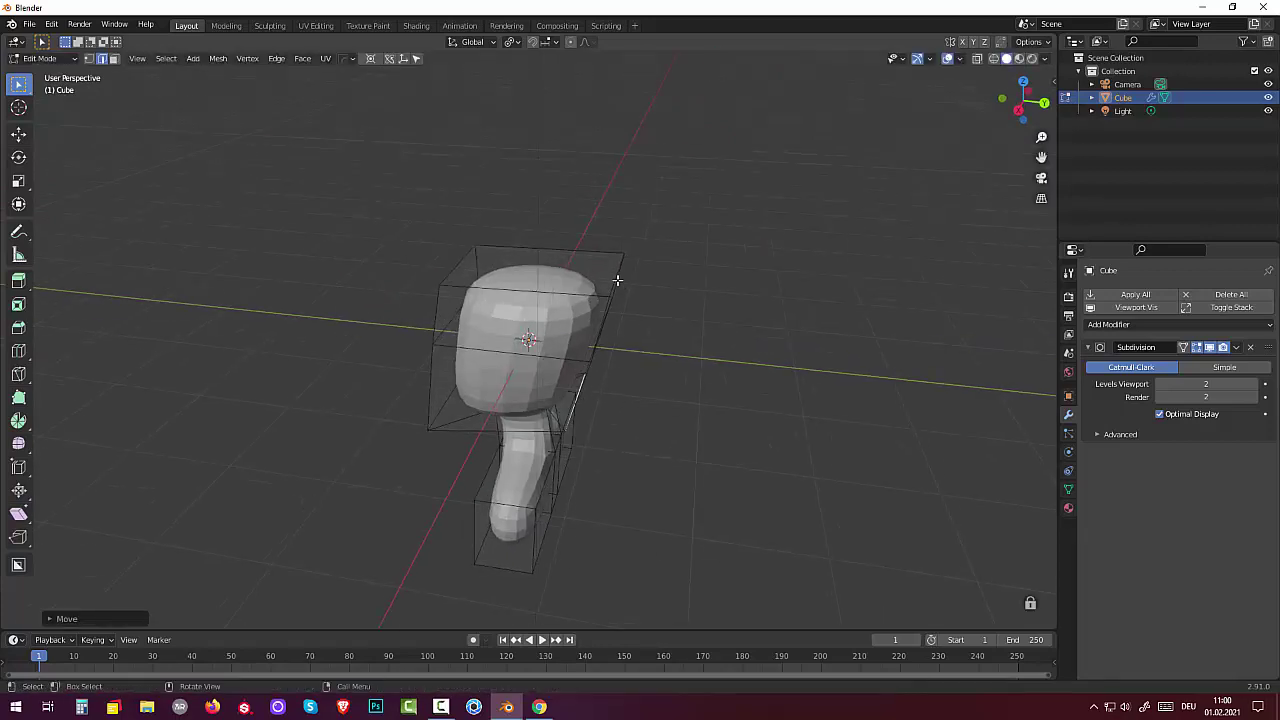
key(KP_3)
key(KP_5)
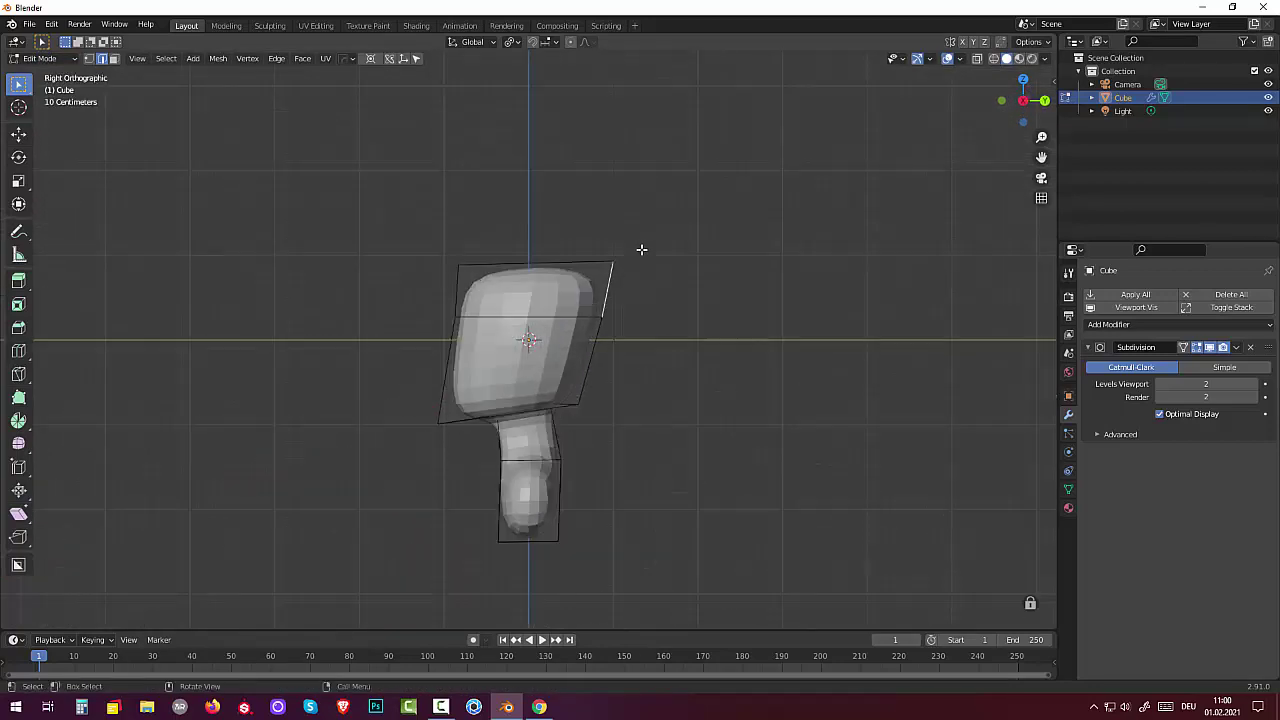
key(g)
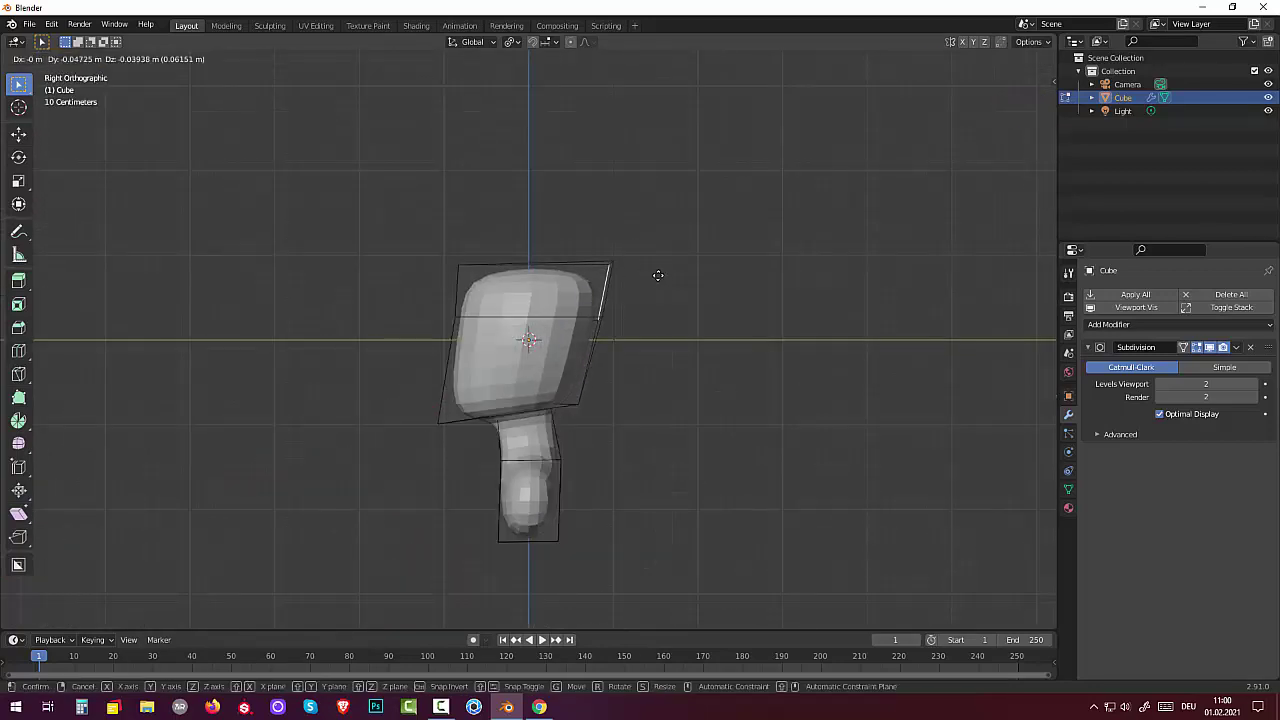
click(670, 291)
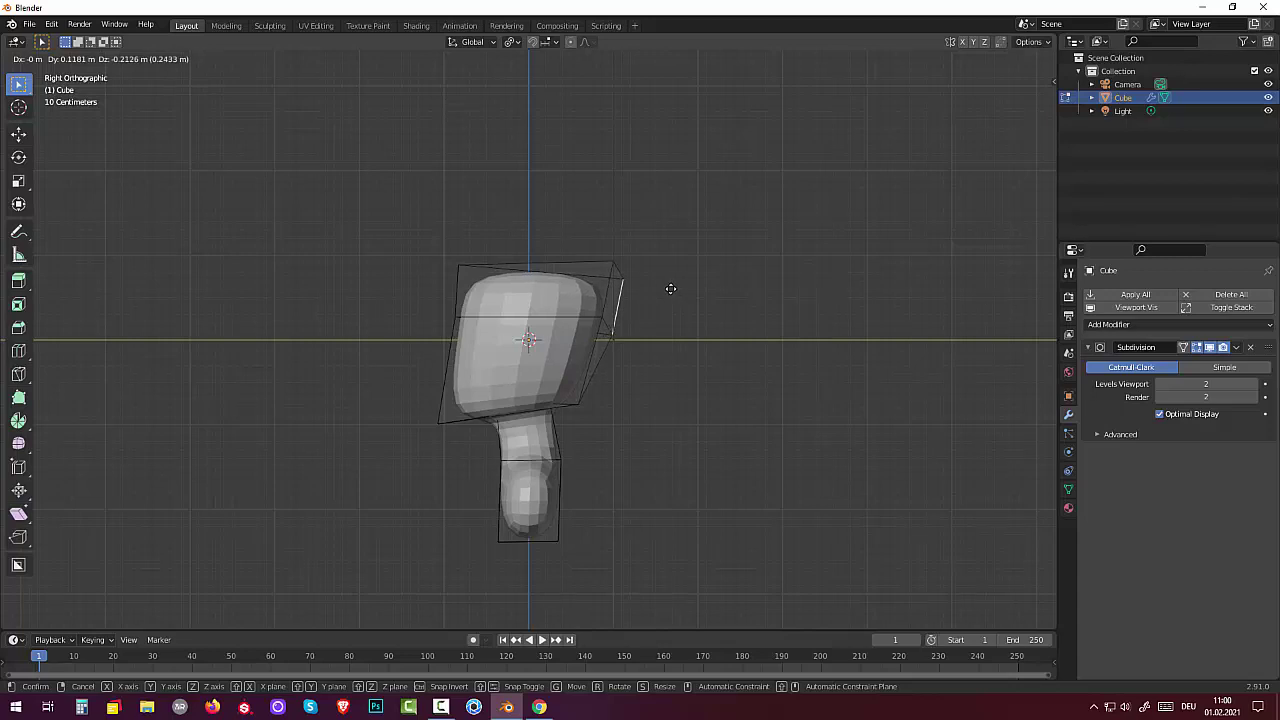
mouse_move(669, 286)
middle_down()
mouse_move(674, 328)
mouse_move(657, 328)
mouse_move(734, 277)
middle_up()
key(KP_3)
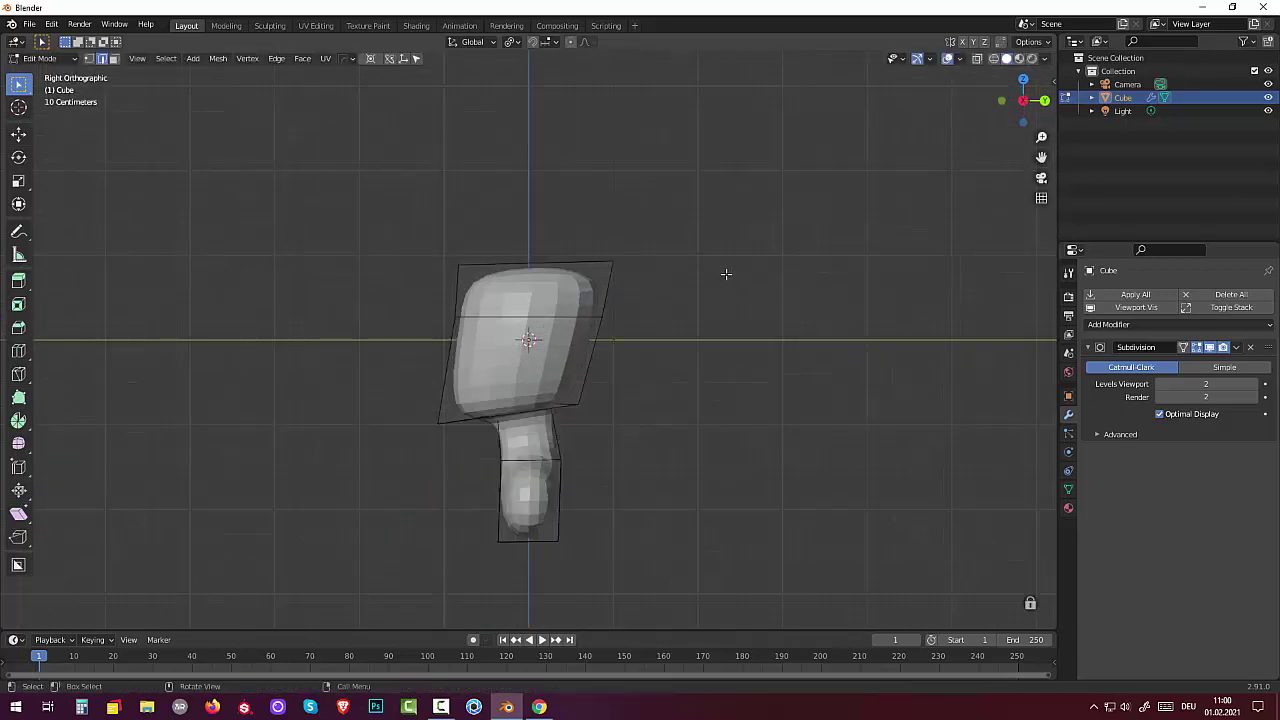
key(g)
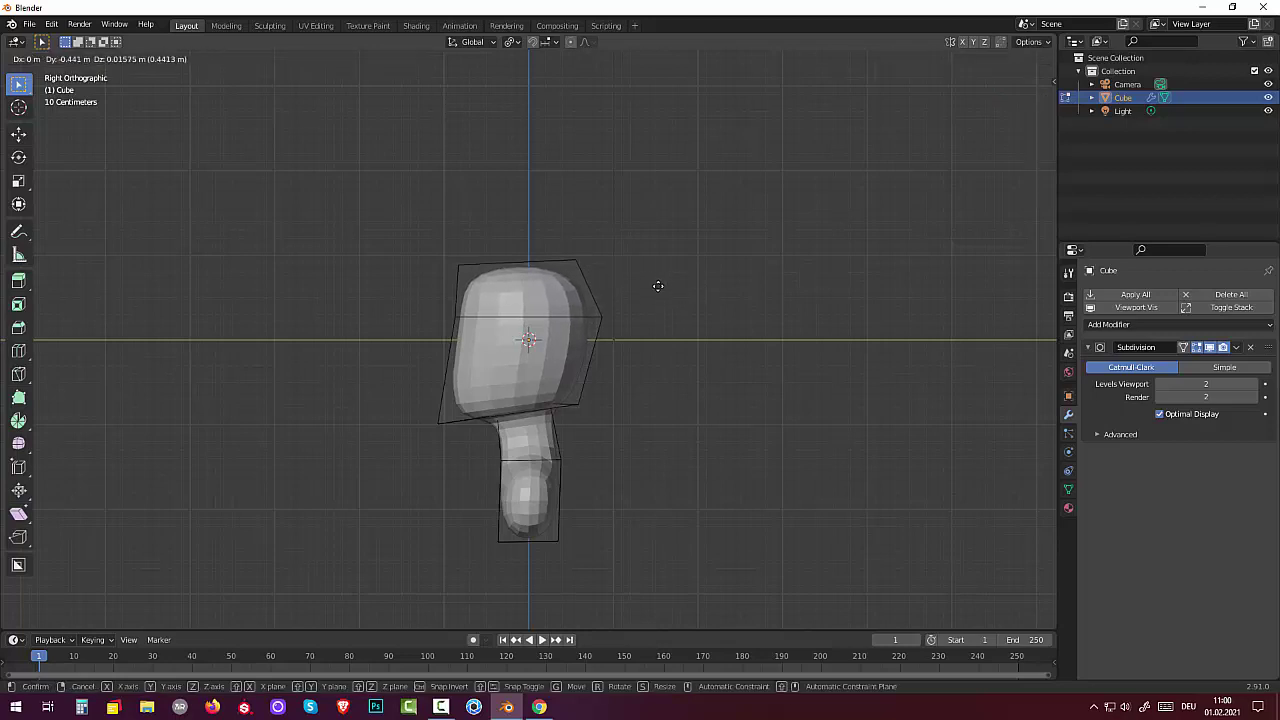
click(658, 286)
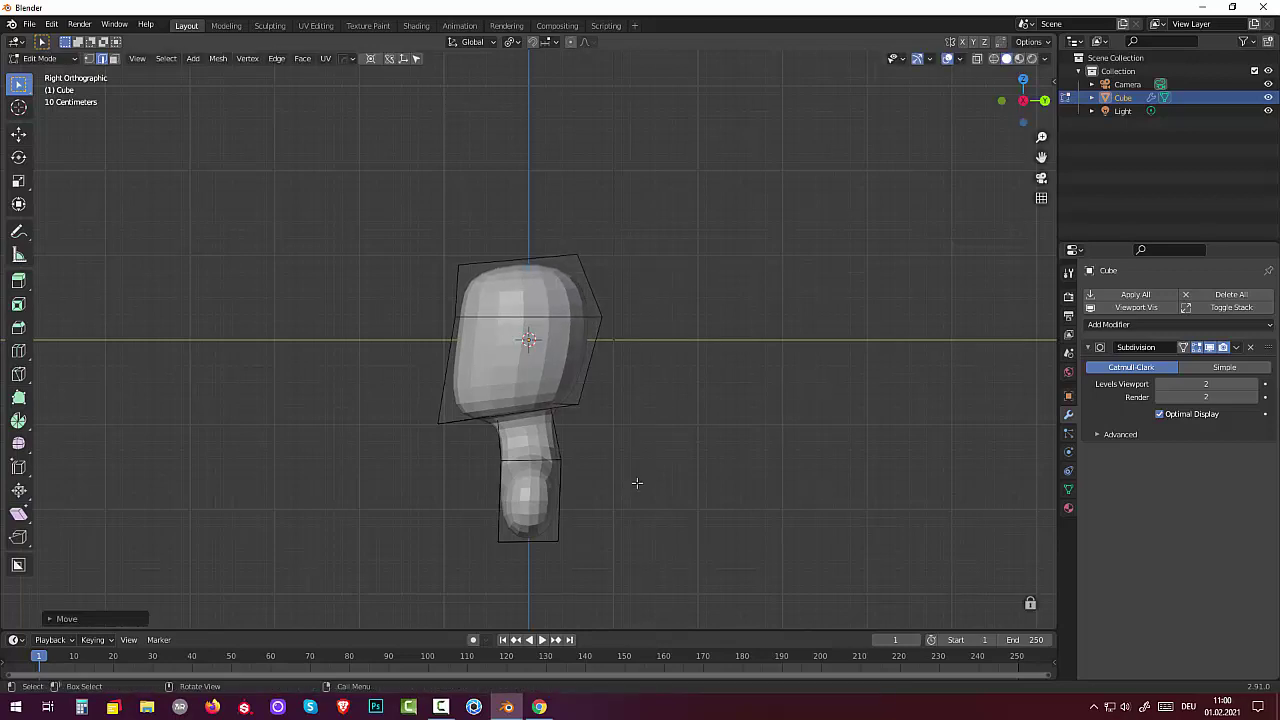
scroll(657, 460, down, 2)
middle_drag(608, 471, 755, 465)
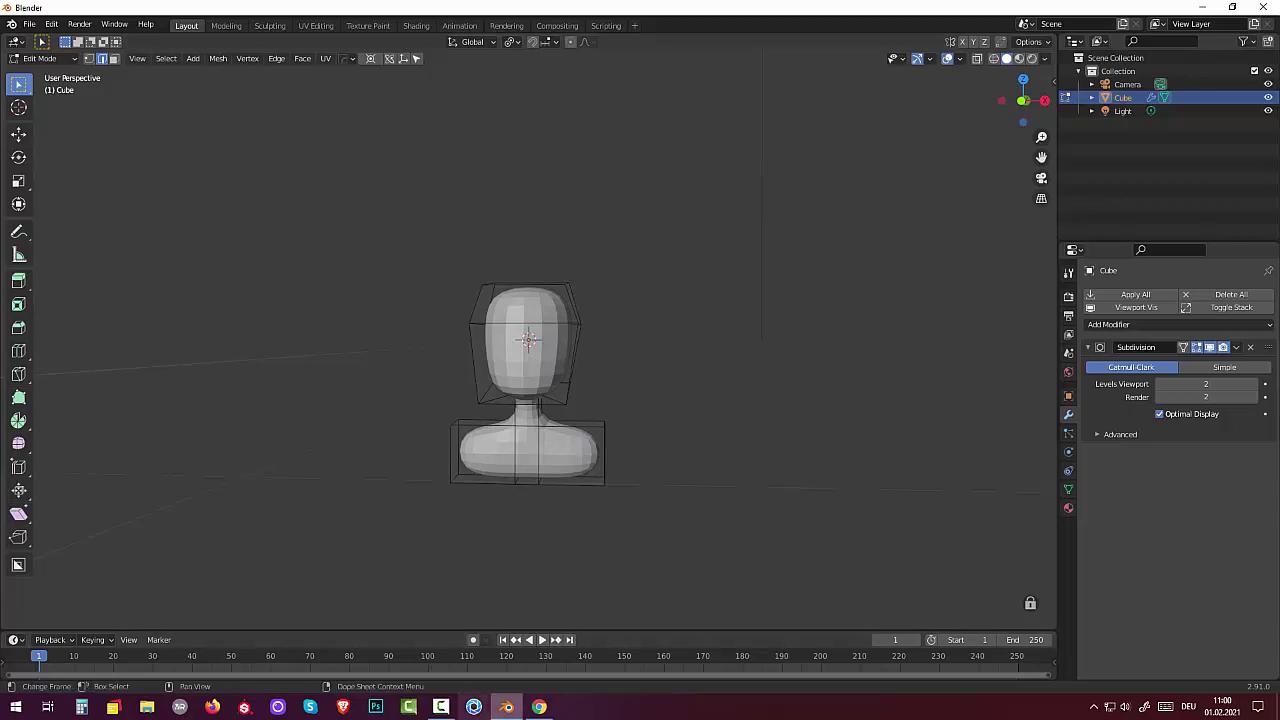
Step: Add a centred loop cut around the shoulder block with Ctrl+R
click(440, 707)
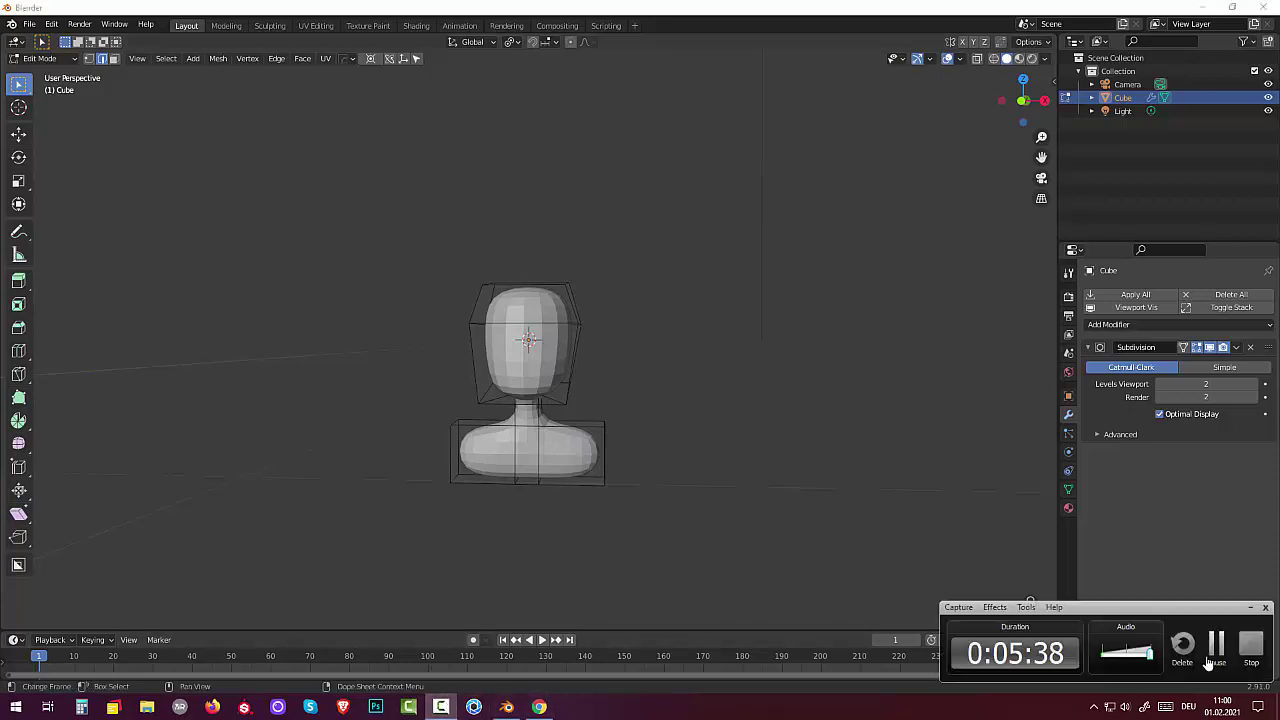
middle_drag(580, 400, 666, 395)
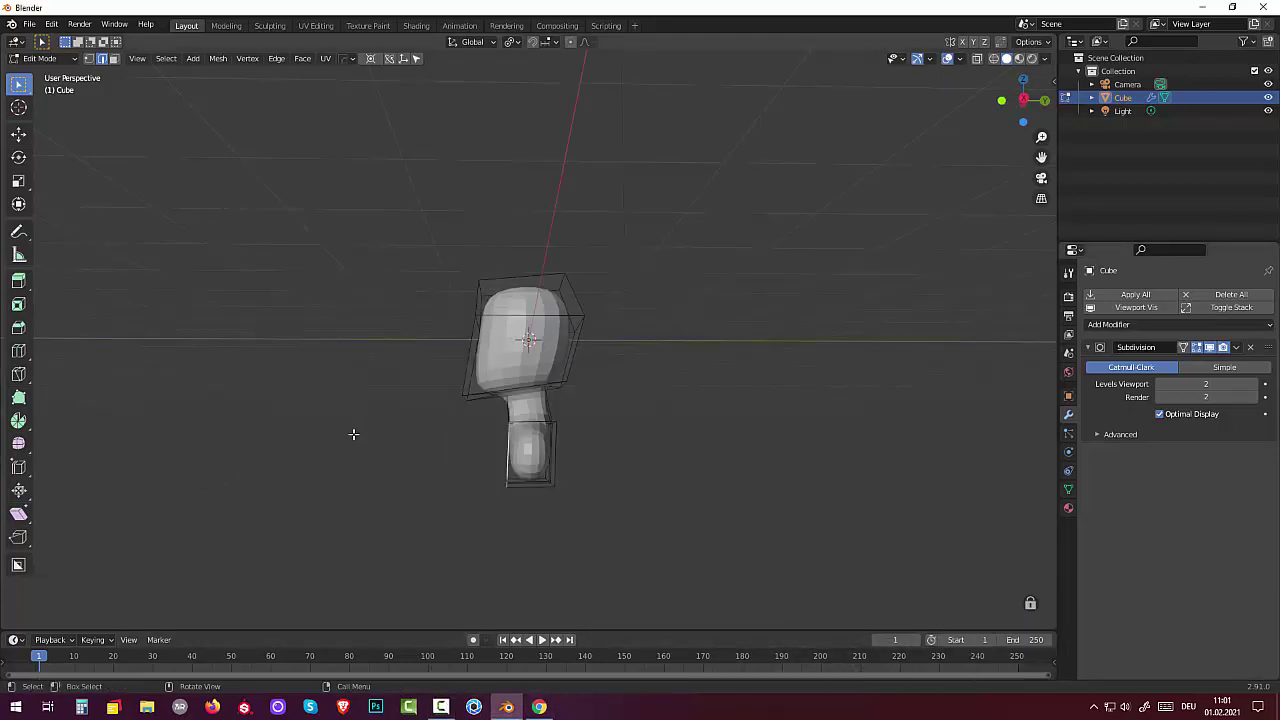
key(ctrl+r)
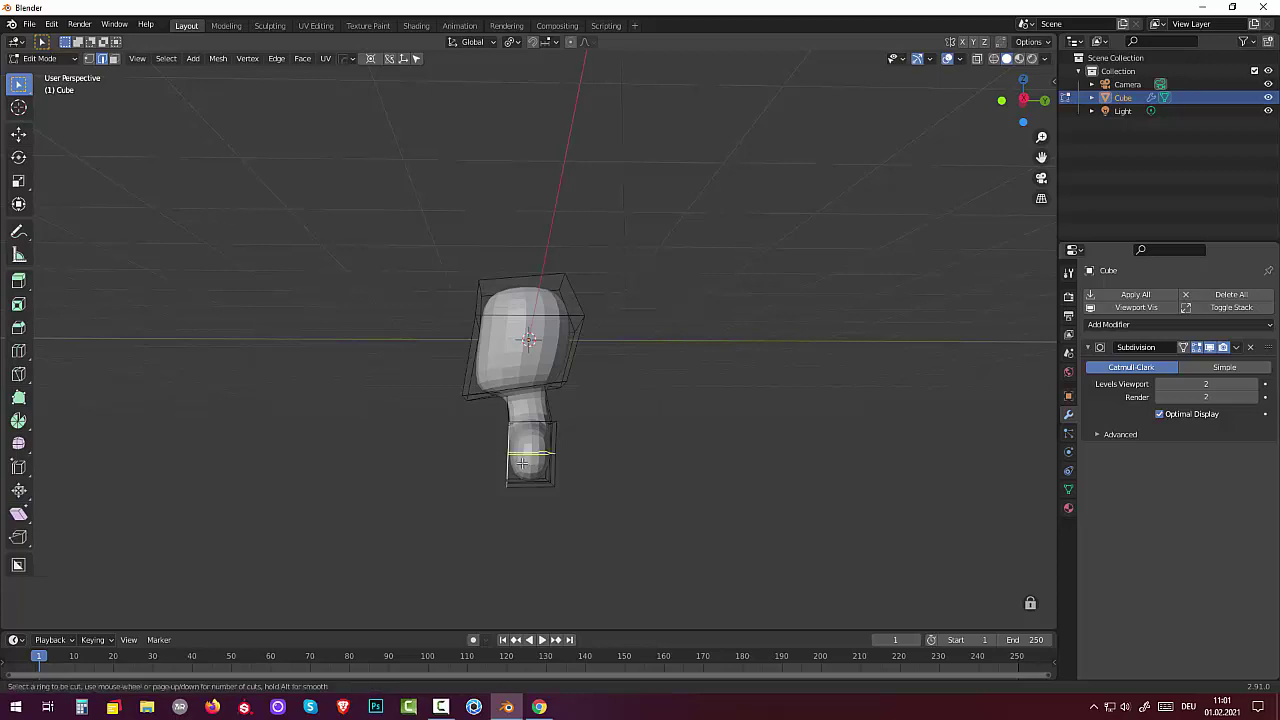
click(522, 458)
right_click(522, 463)
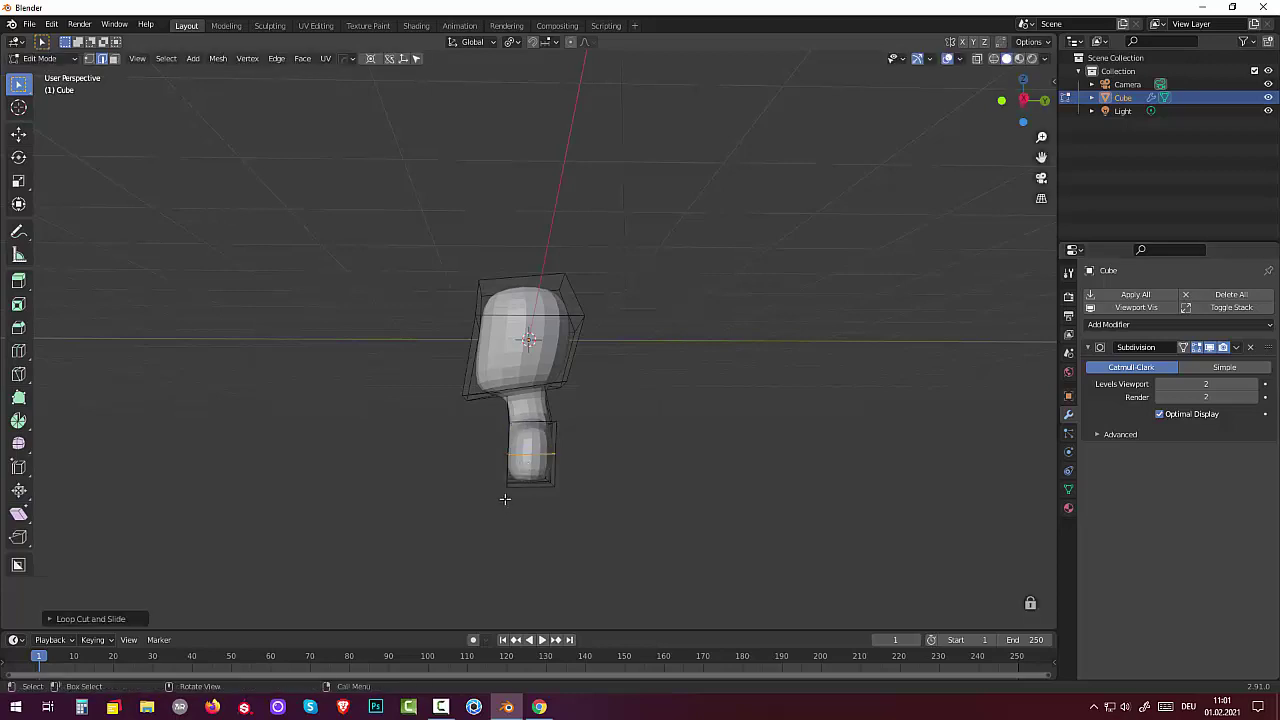
middle_drag(514, 503, 540, 511)
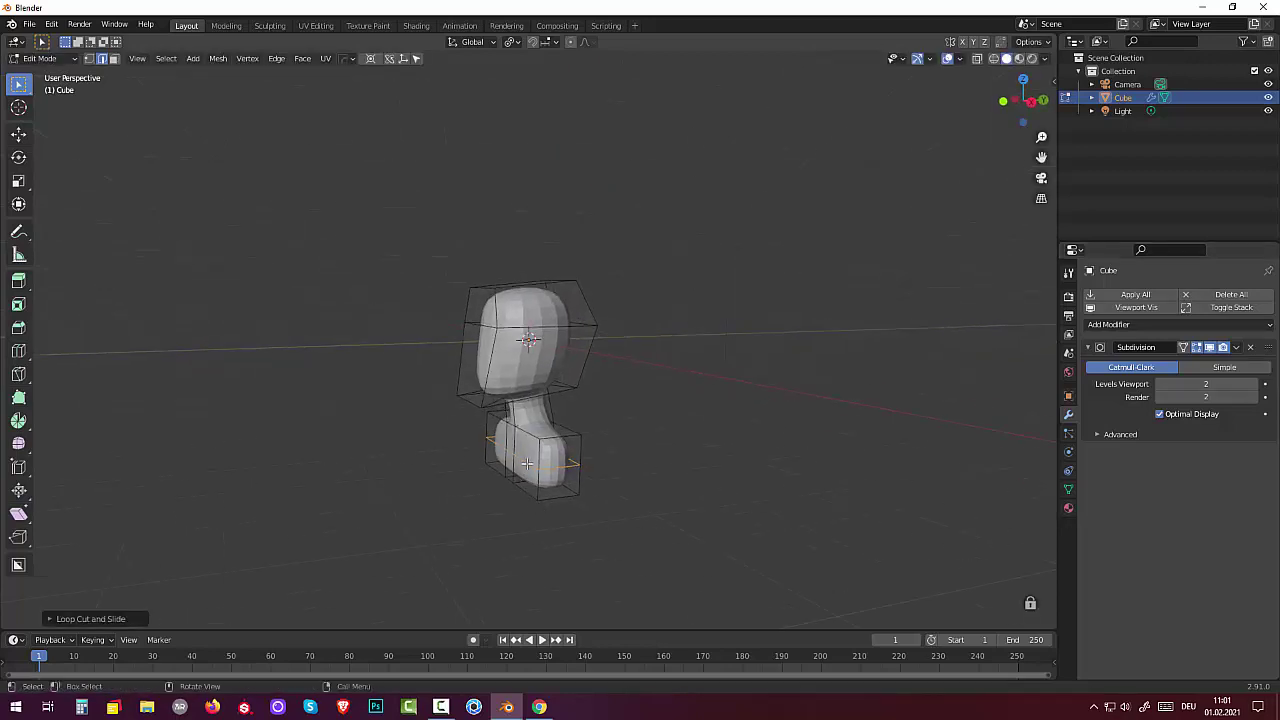
key(ctrl+r)
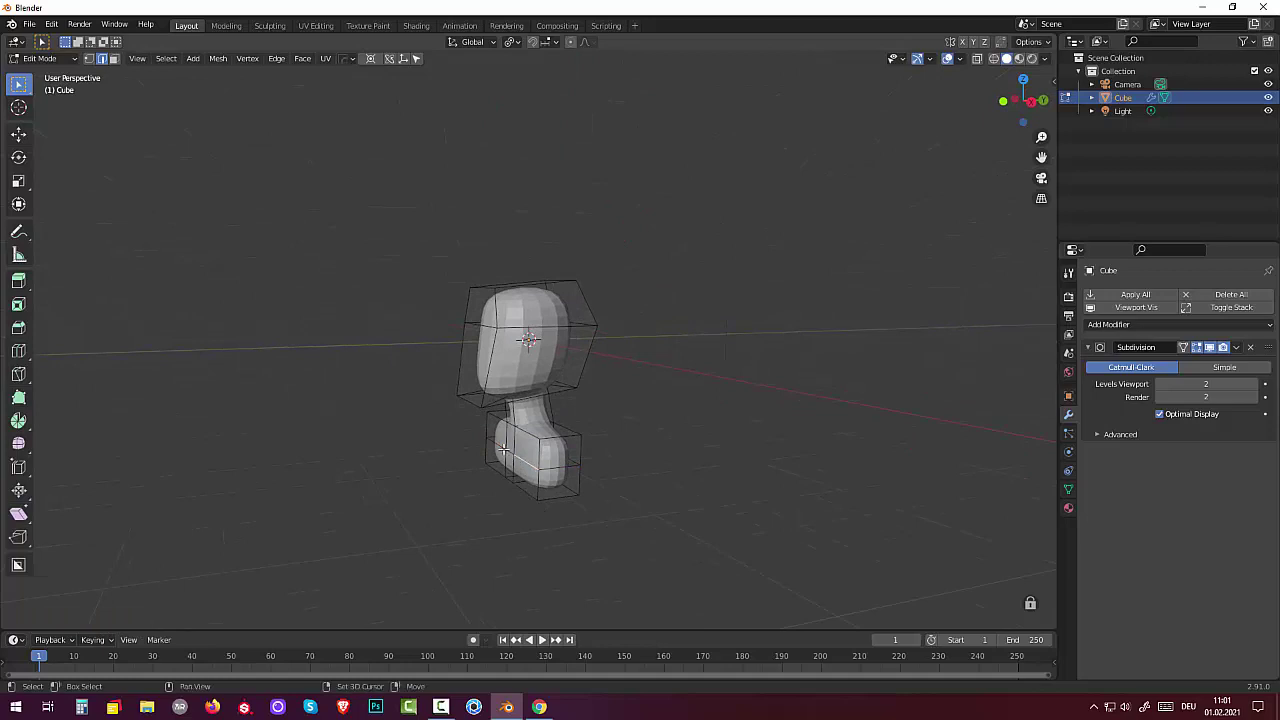
Step: Move the lower chest edge about 0.37 m diagonally down and along Y to slant the bust
mouse_move(502, 447)
middle_down()
mouse_move(548, 471)
mouse_move(536, 476)
middle_up()
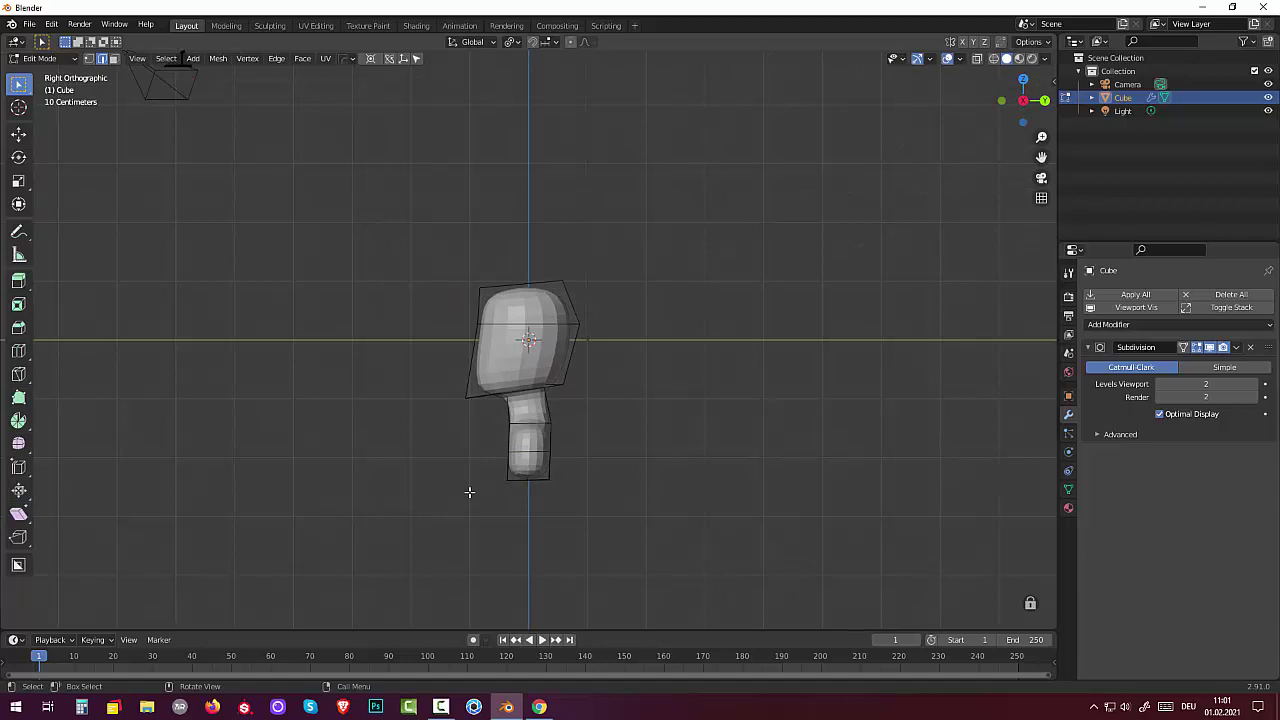
key(g)
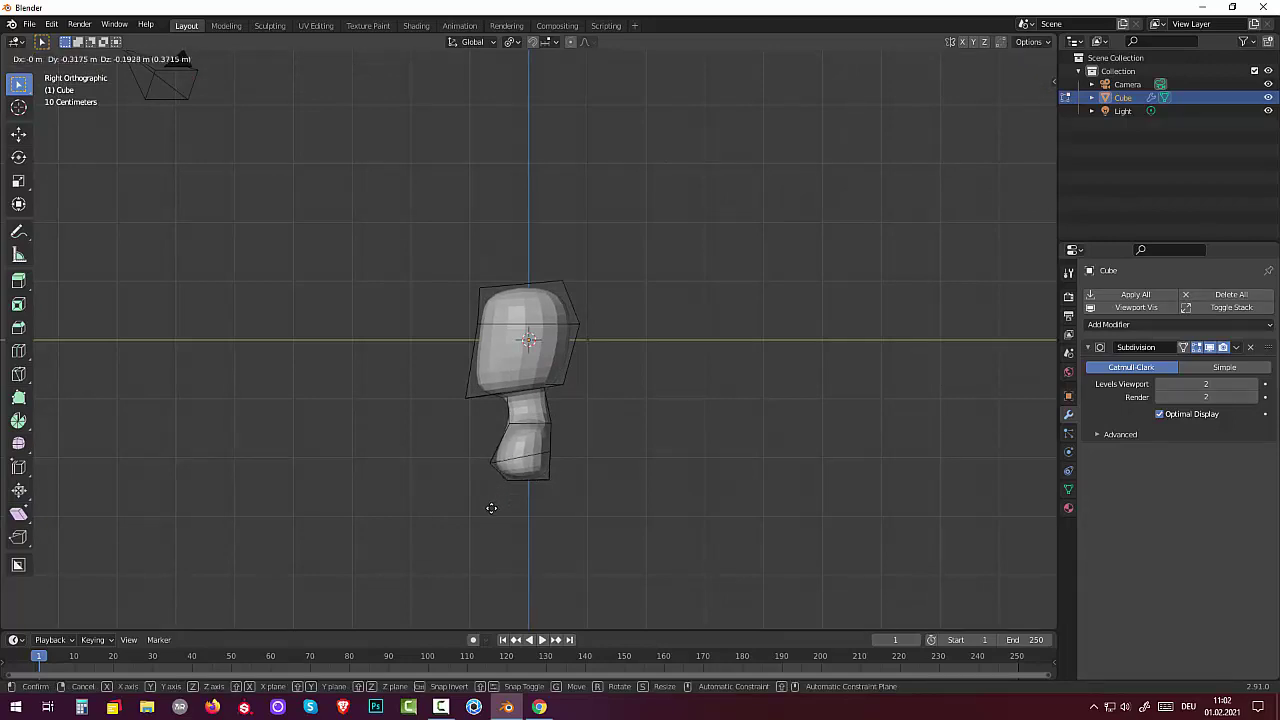
click(494, 503)
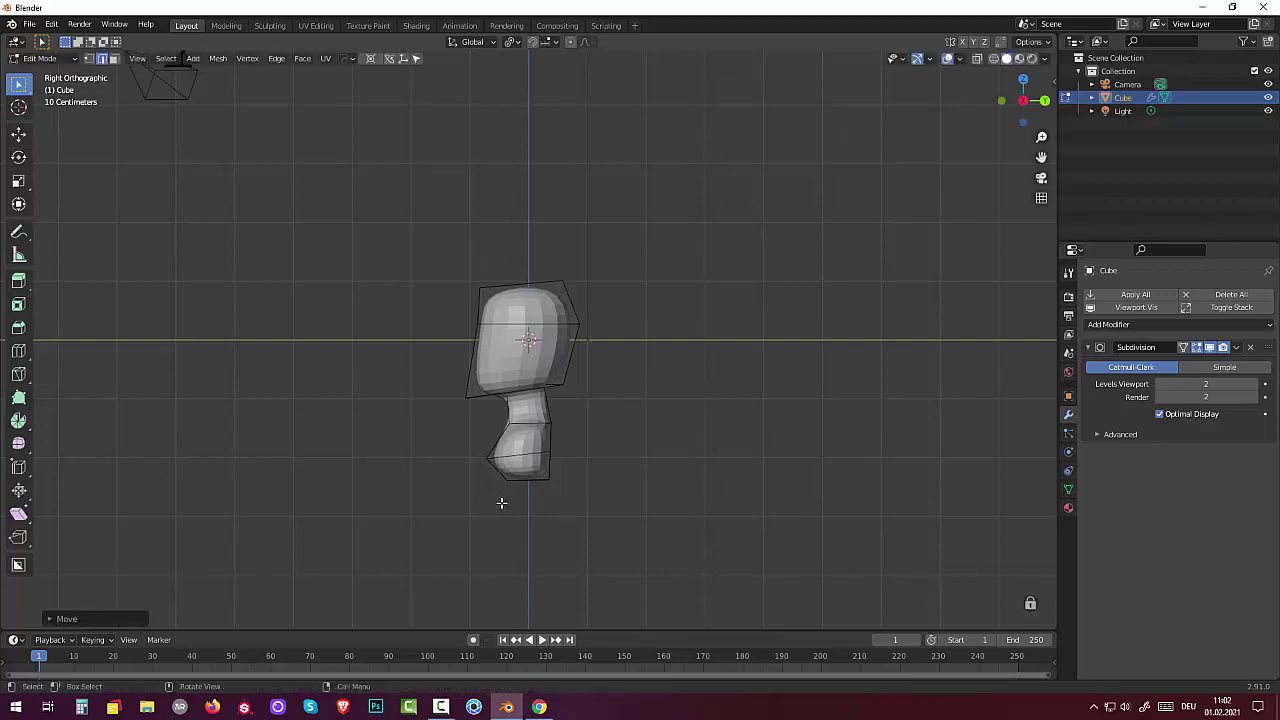
middle_drag(500, 505, 499, 470)
click(497, 461)
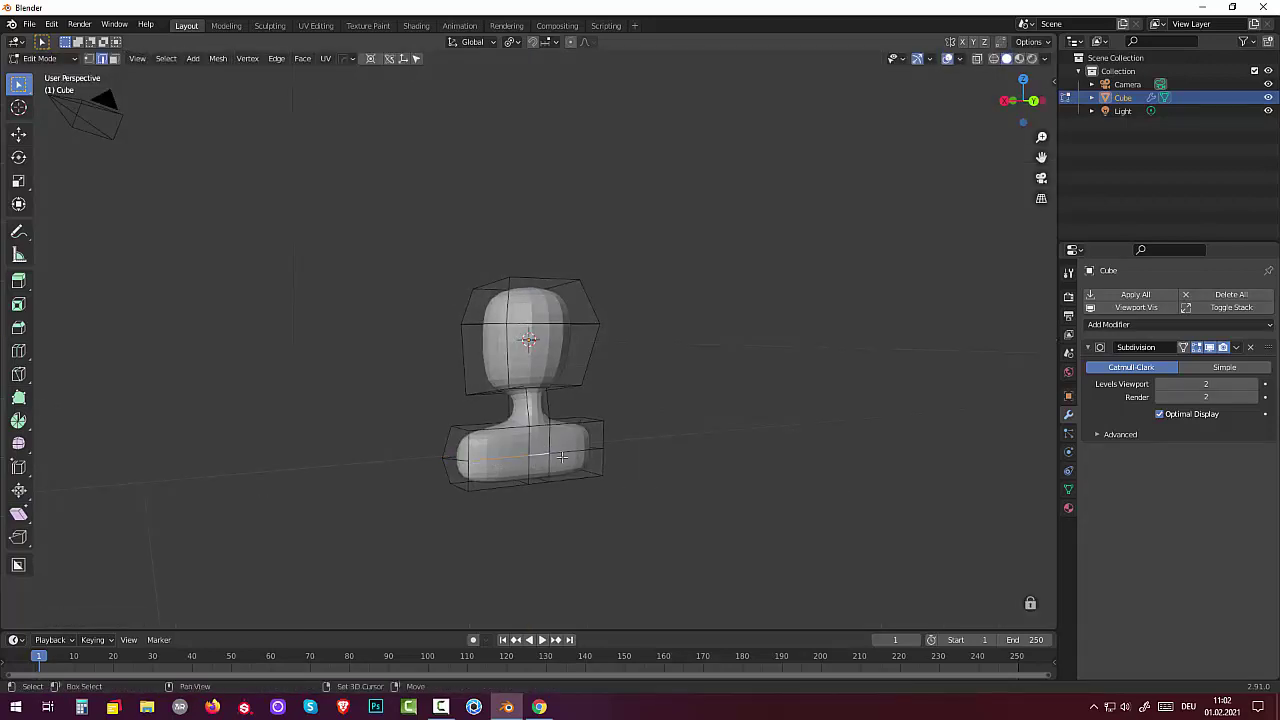
Step: In Right view, reposition the selected lower bust edge
middle_drag(651, 491, 670, 483)
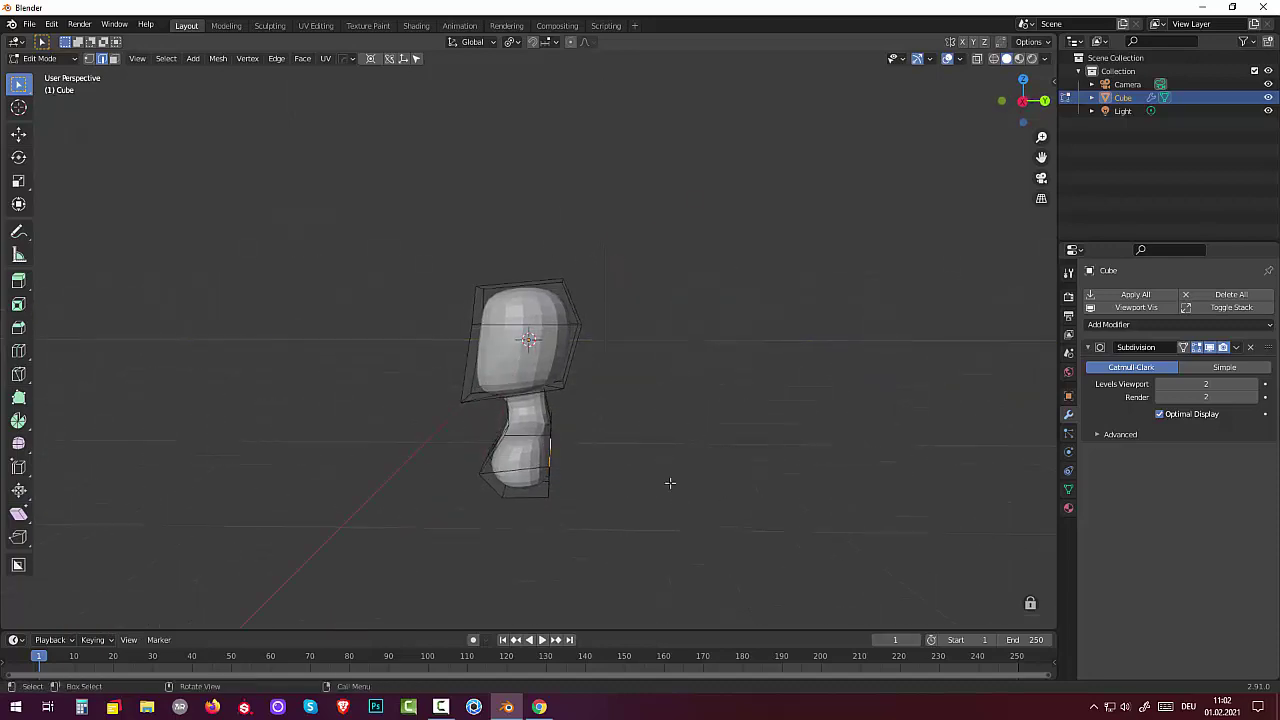
key(KP_3)
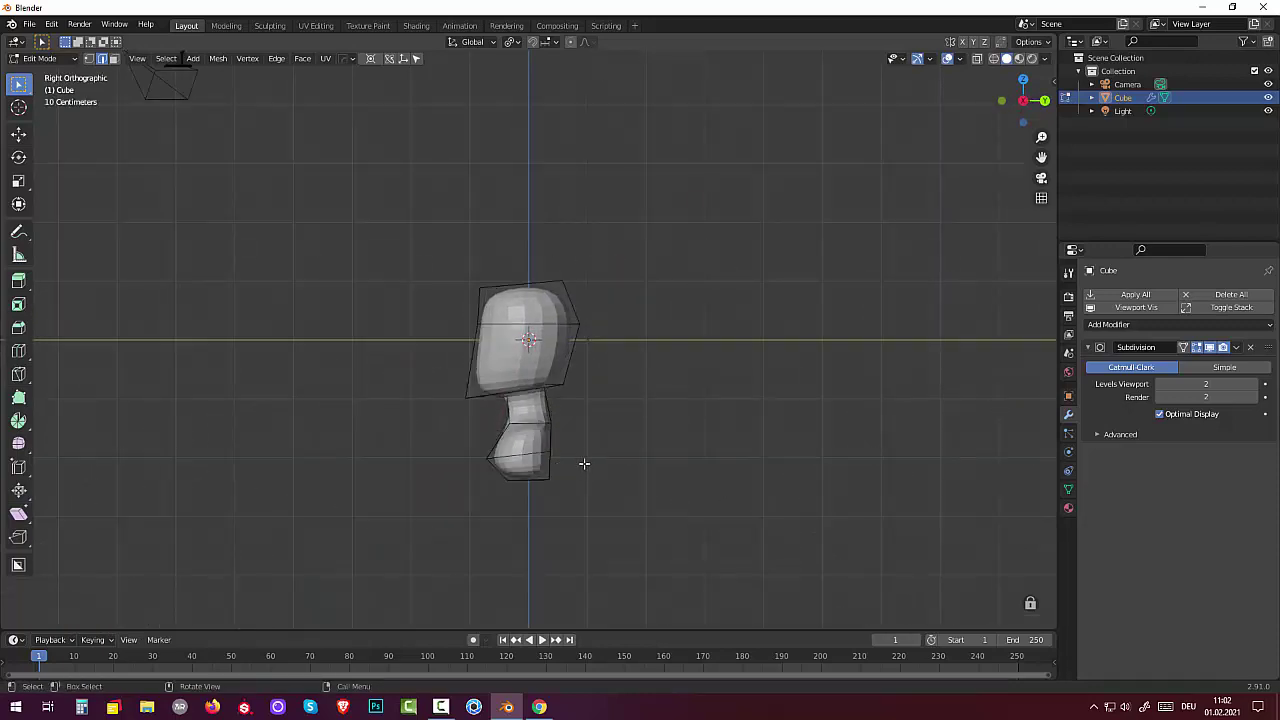
key(g)
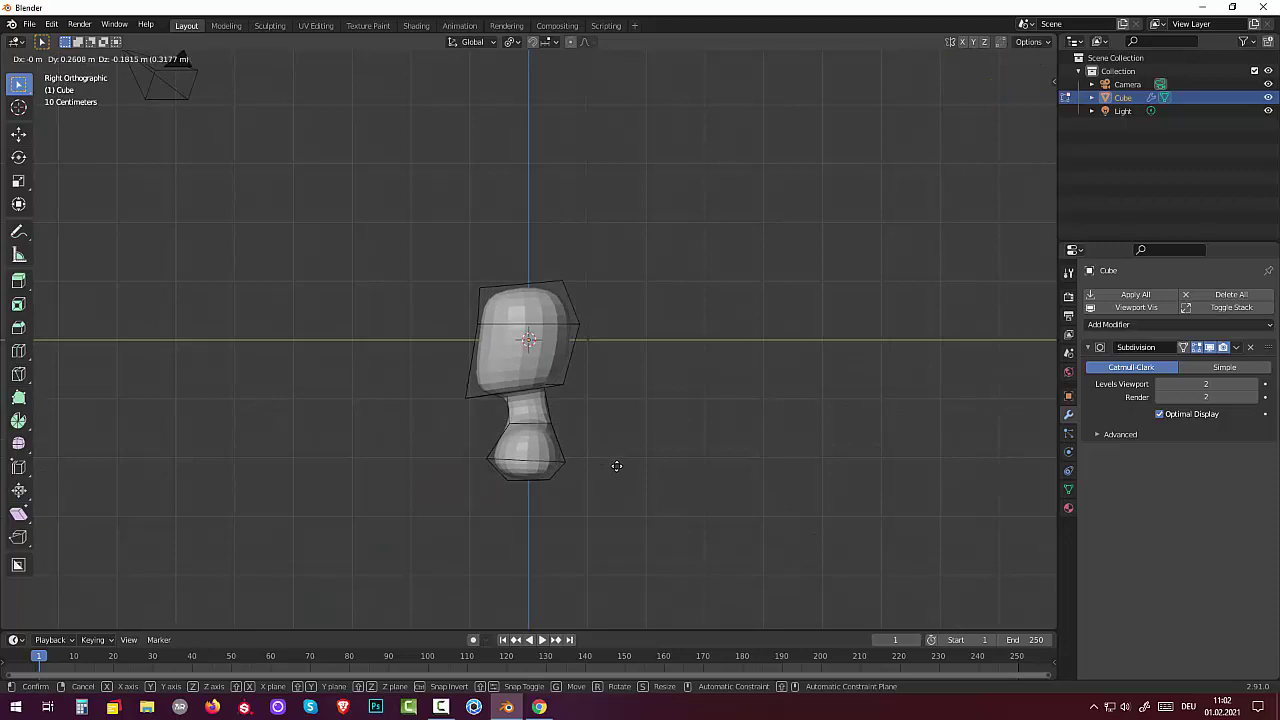
click(614, 463)
middle_drag(608, 466, 617, 360)
Step: In face select mode, scale the bottom face about 1.85 times along Y to widen the shoulders
click(521, 411)
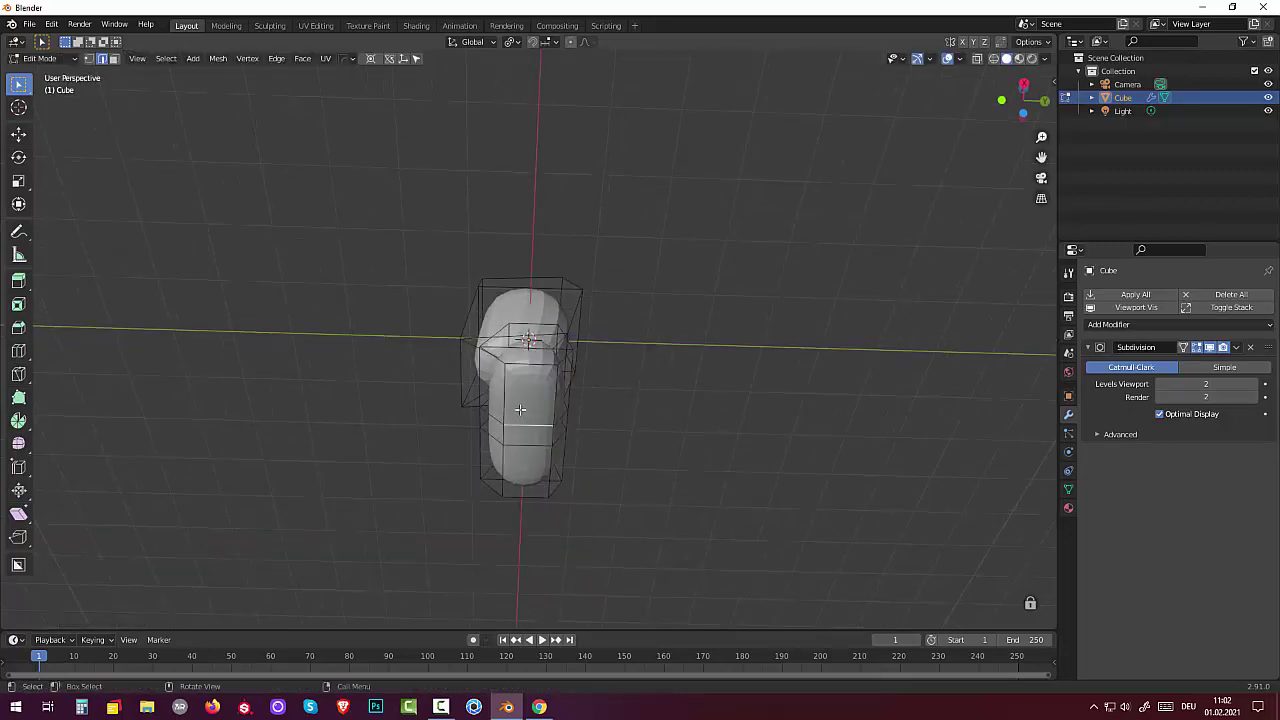
click(114, 60)
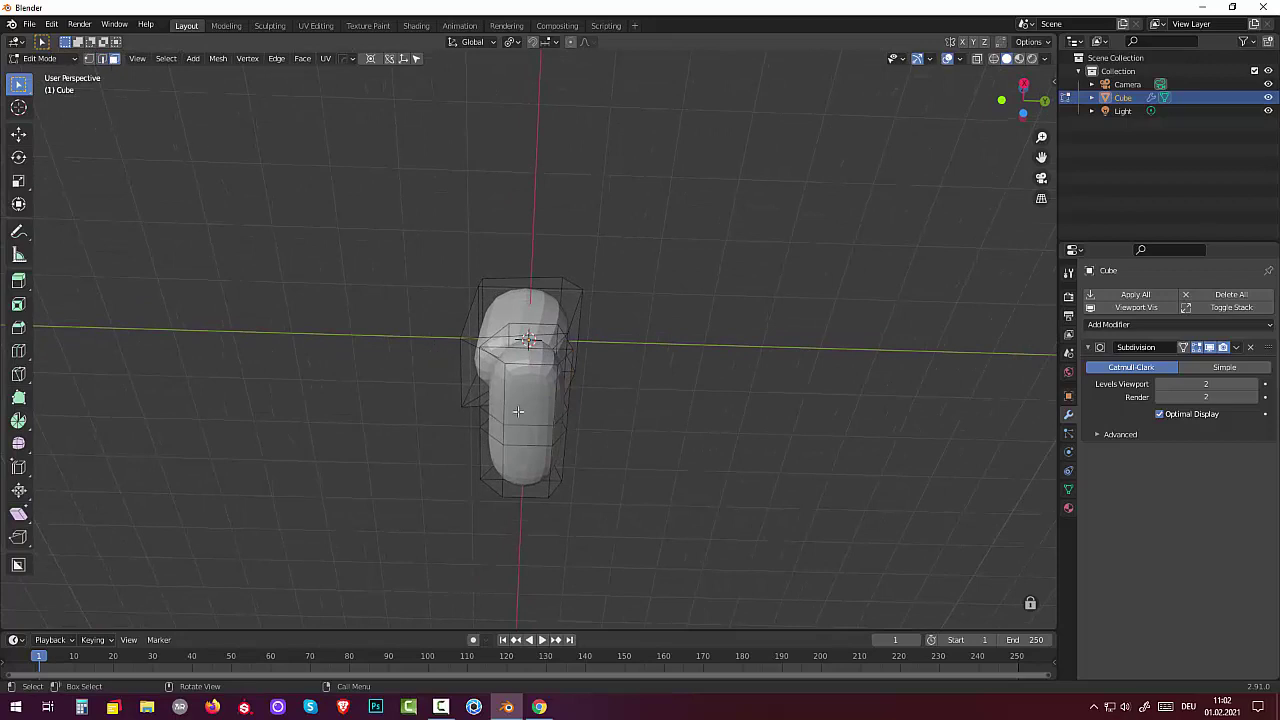
click(518, 411)
click(519, 440)
click(522, 470)
mouse_move(583, 466)
middle_down()
mouse_move(595, 556)
mouse_move(577, 546)
middle_up()
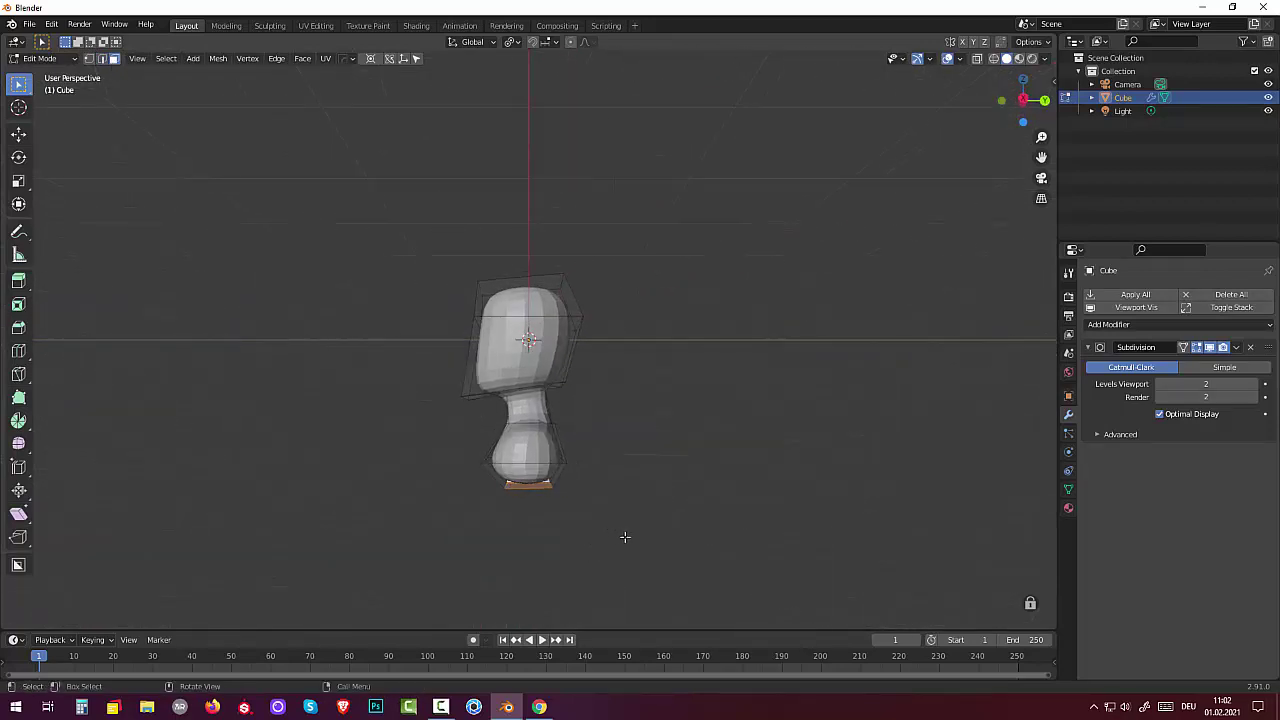
key(s)
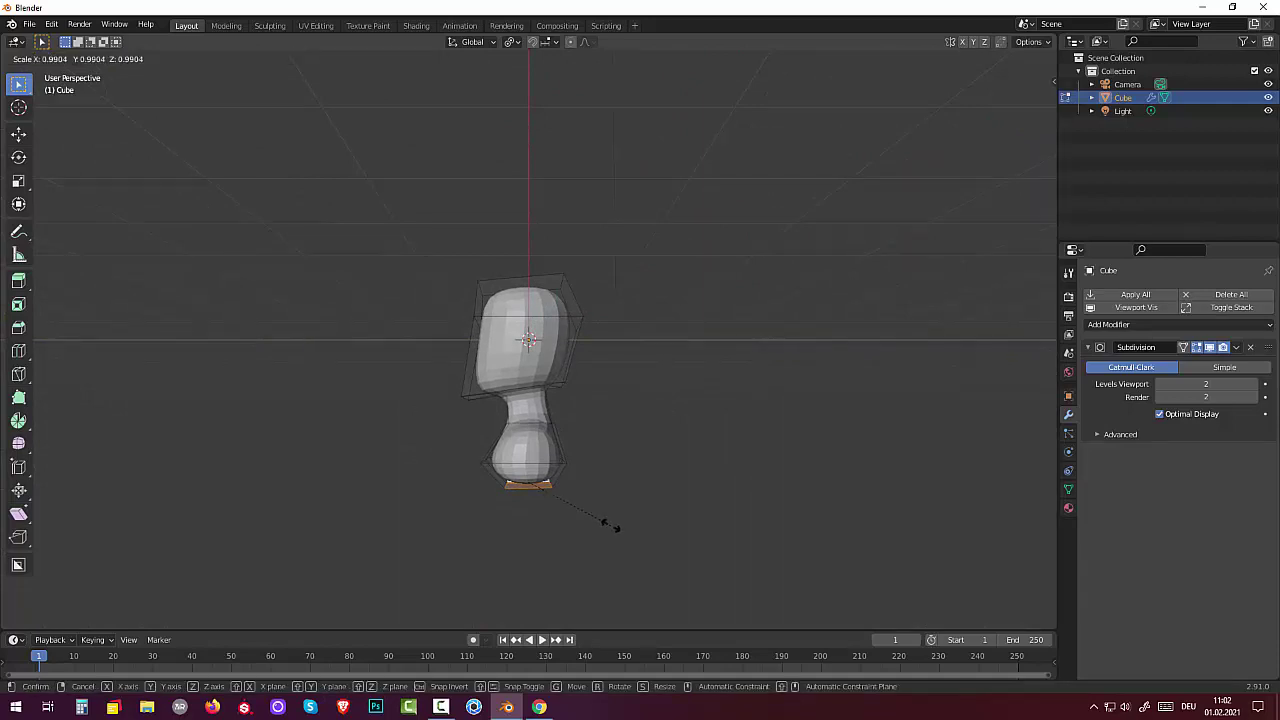
key(y)
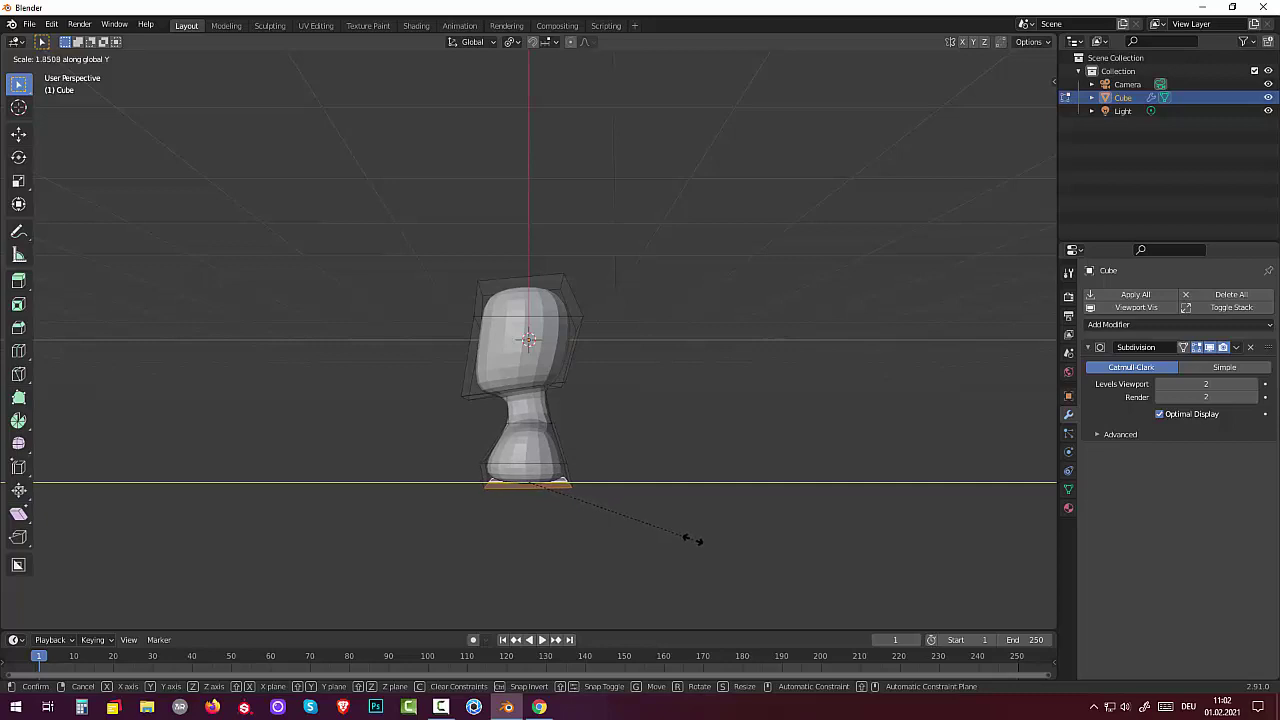
click(607, 564)
mouse_move(607, 564)
middle_down()
mouse_move(806, 532)
mouse_move(787, 534)
middle_up()
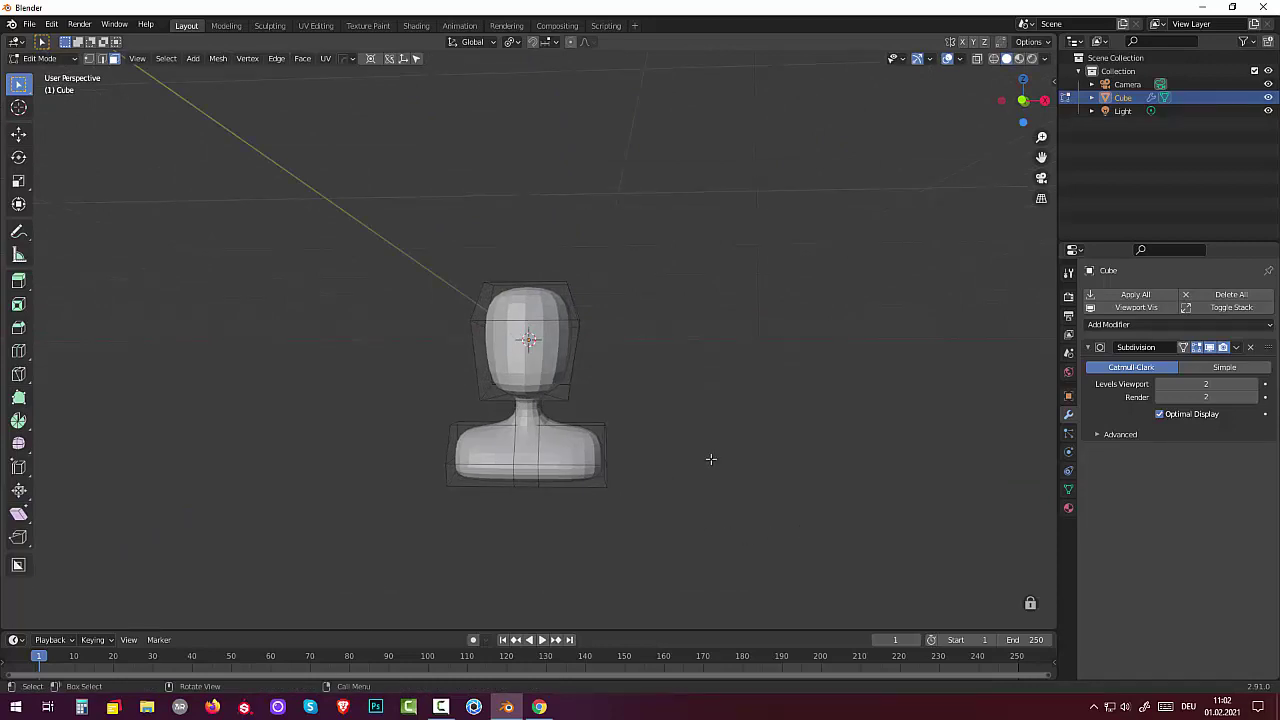
Step: In Object Mode, apply the Subdivision modifier, then zoom in and re-enter Edit Mode
mouse_move(684, 454)
middle_down()
mouse_move(694, 457)
mouse_move(689, 443)
mouse_move(564, 438)
mouse_move(721, 460)
middle_up()
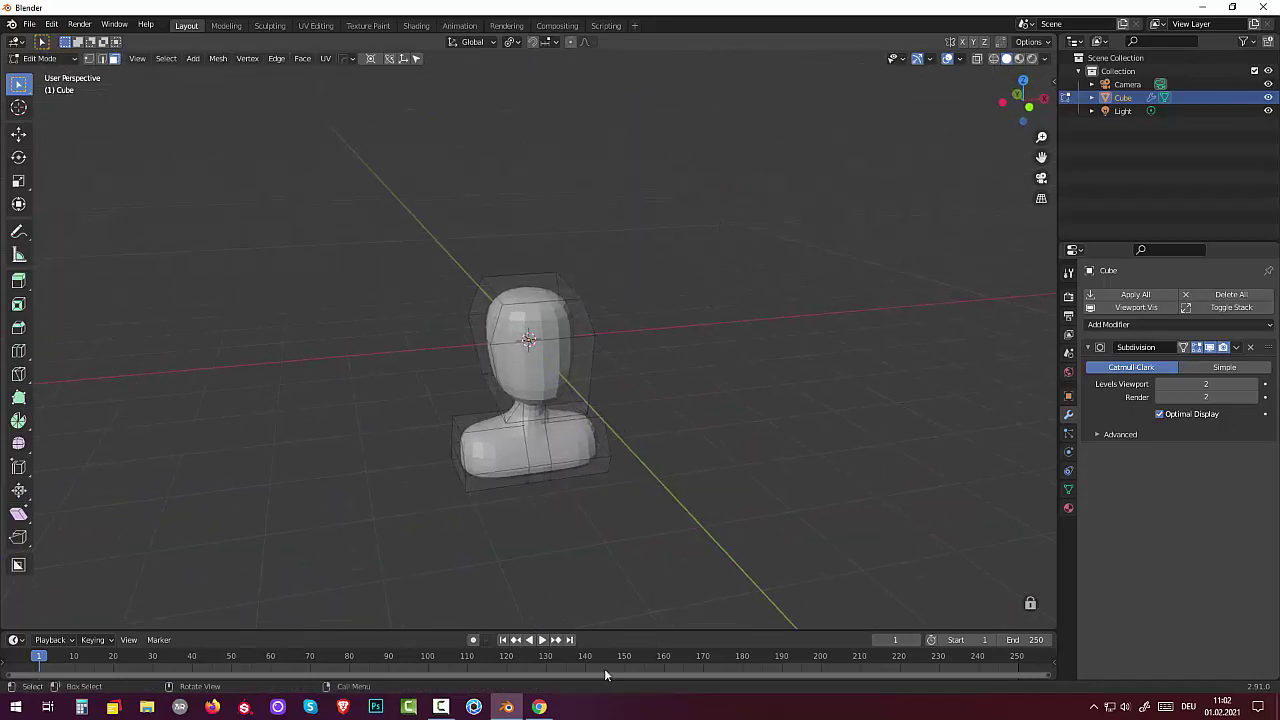
click(440, 714)
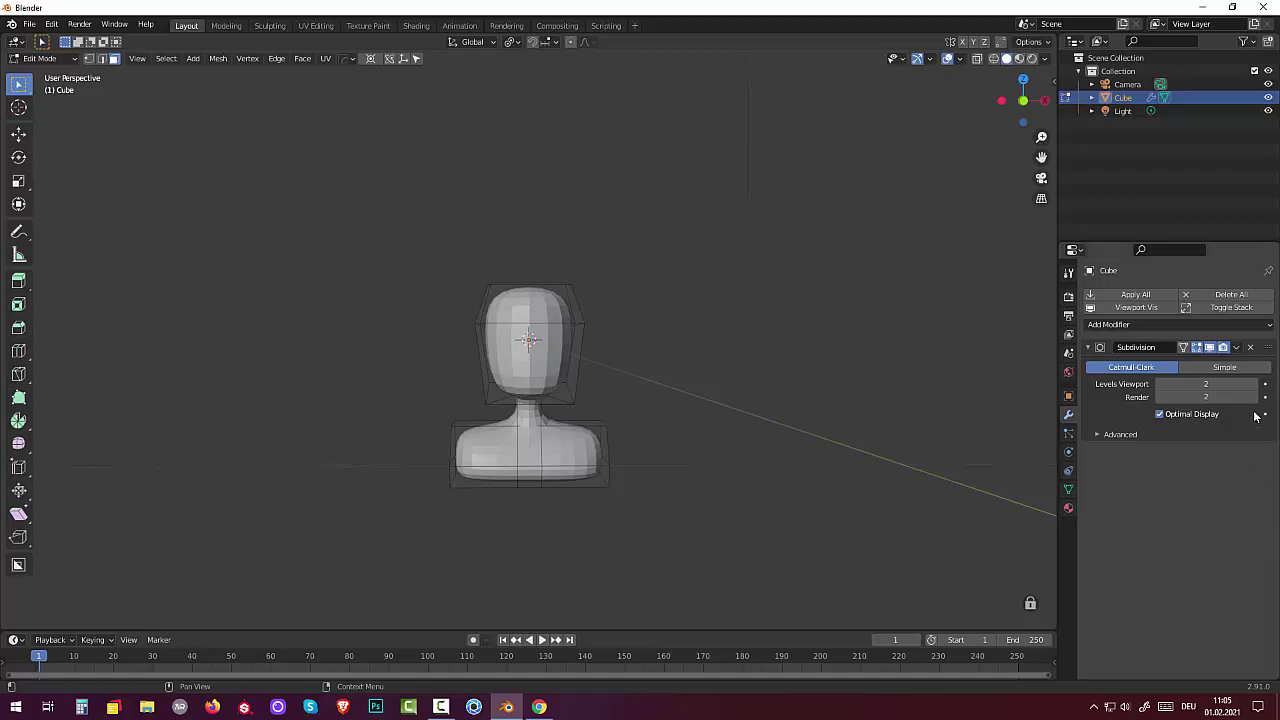
click(1236, 347)
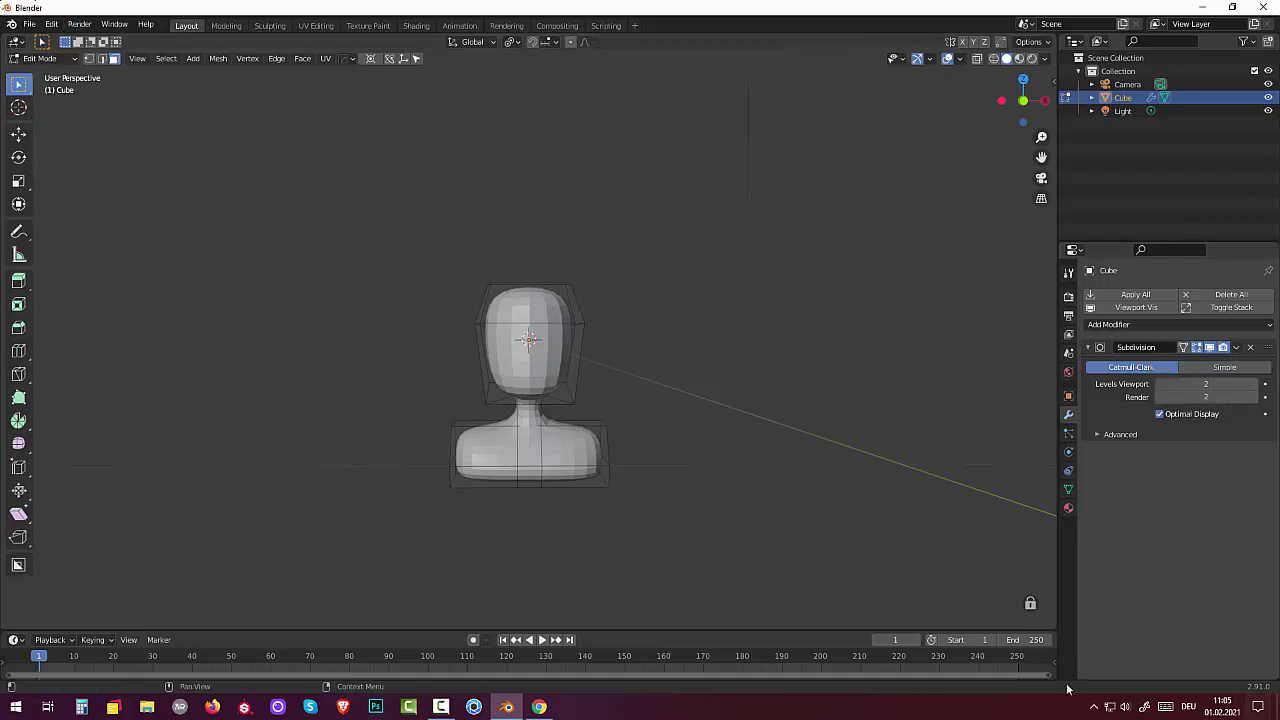
click(841, 657)
key(Tab)
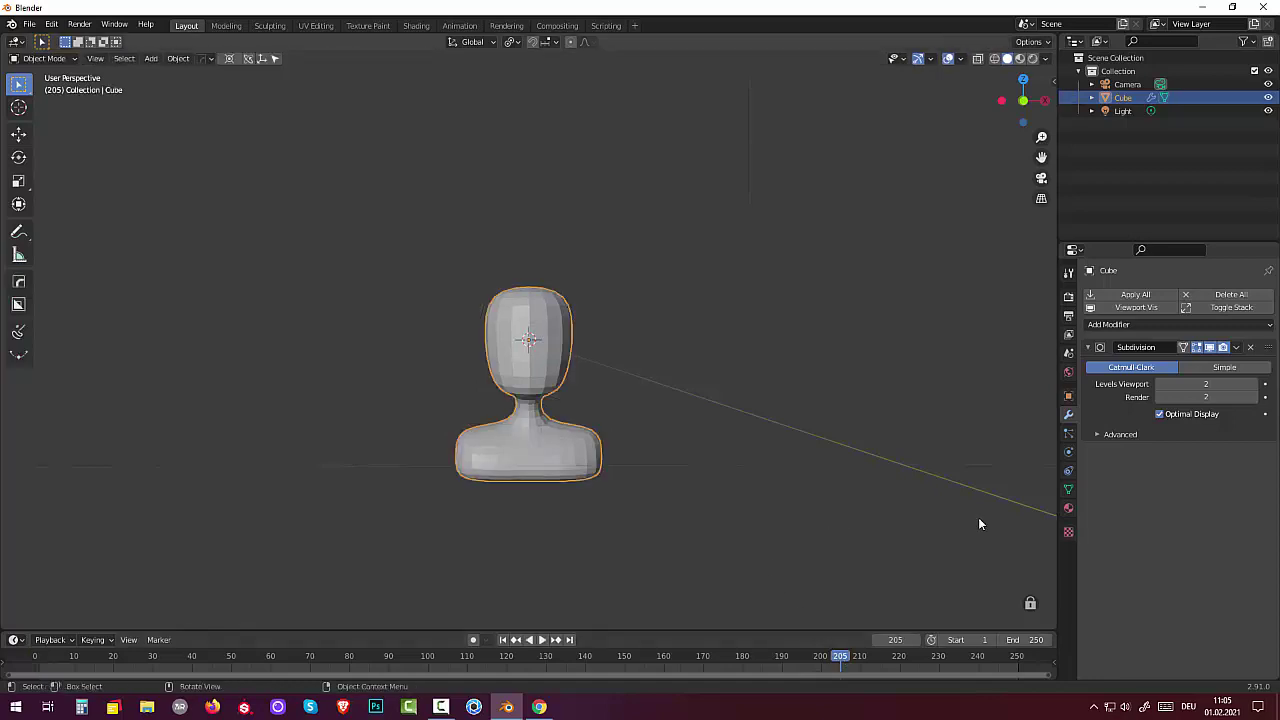
click(1237, 349)
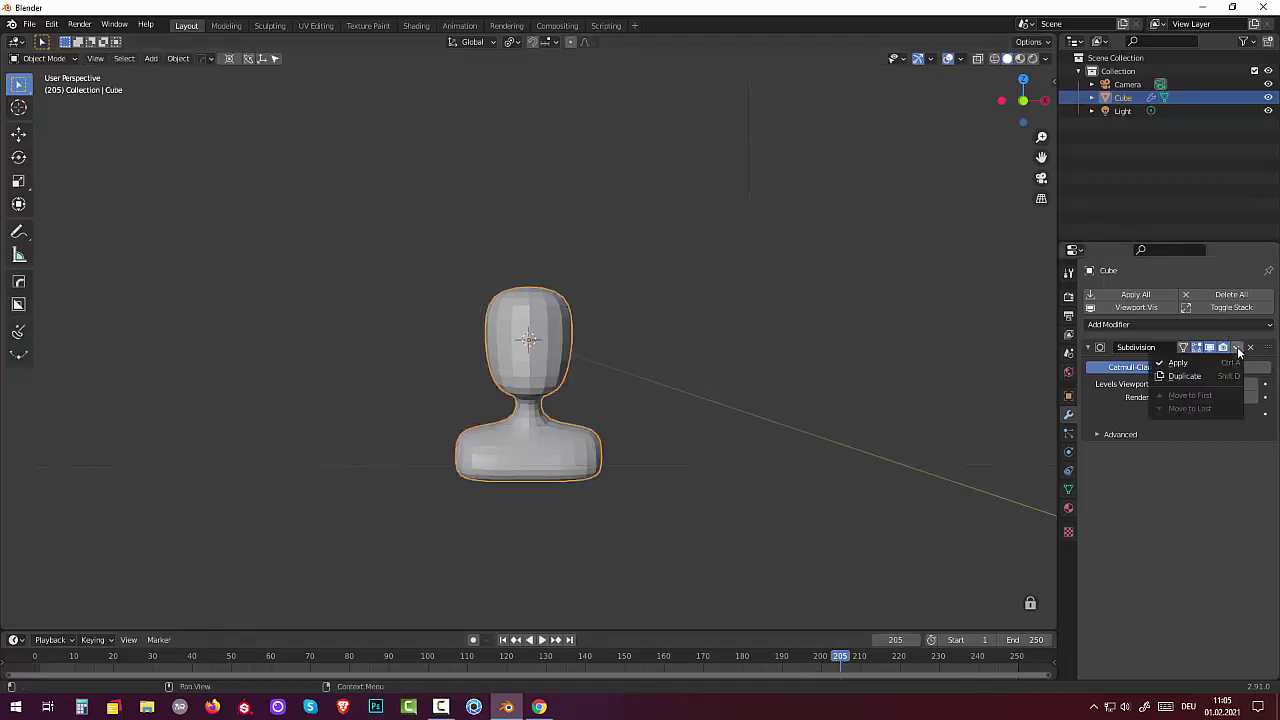
click(1178, 361)
middle_drag(585, 413, 578, 405)
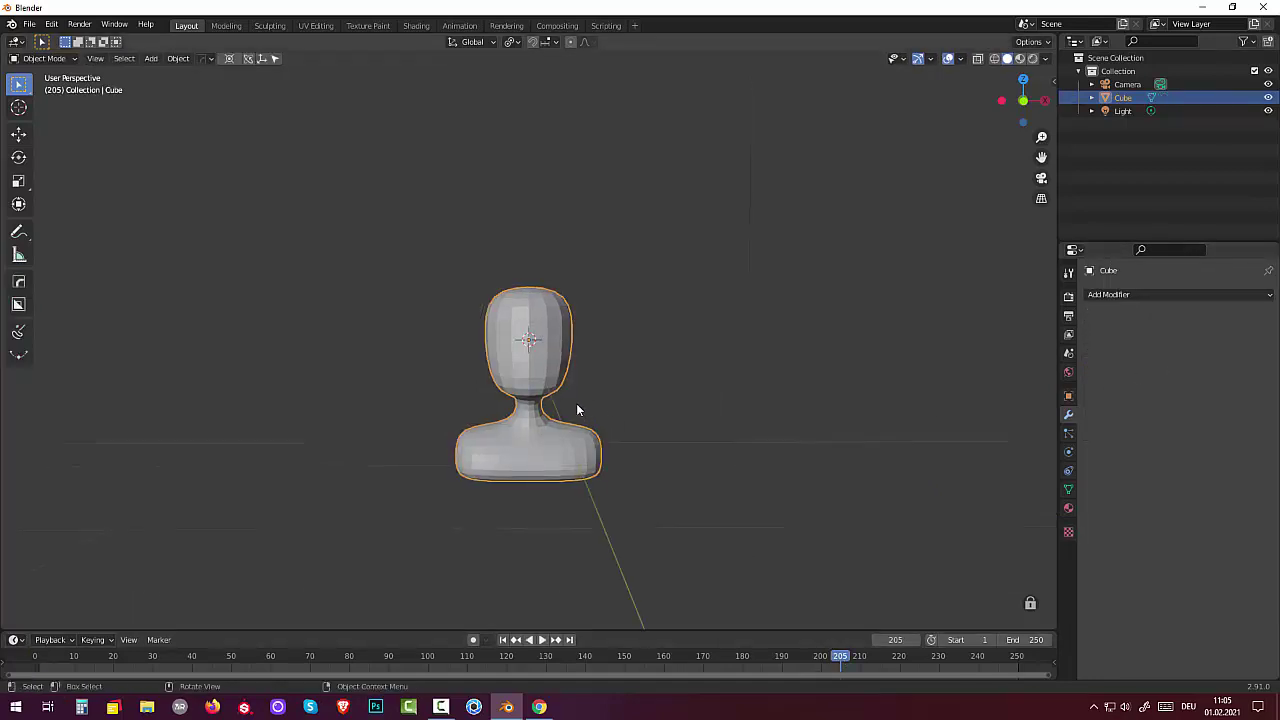
scroll(522, 375, up, 2)
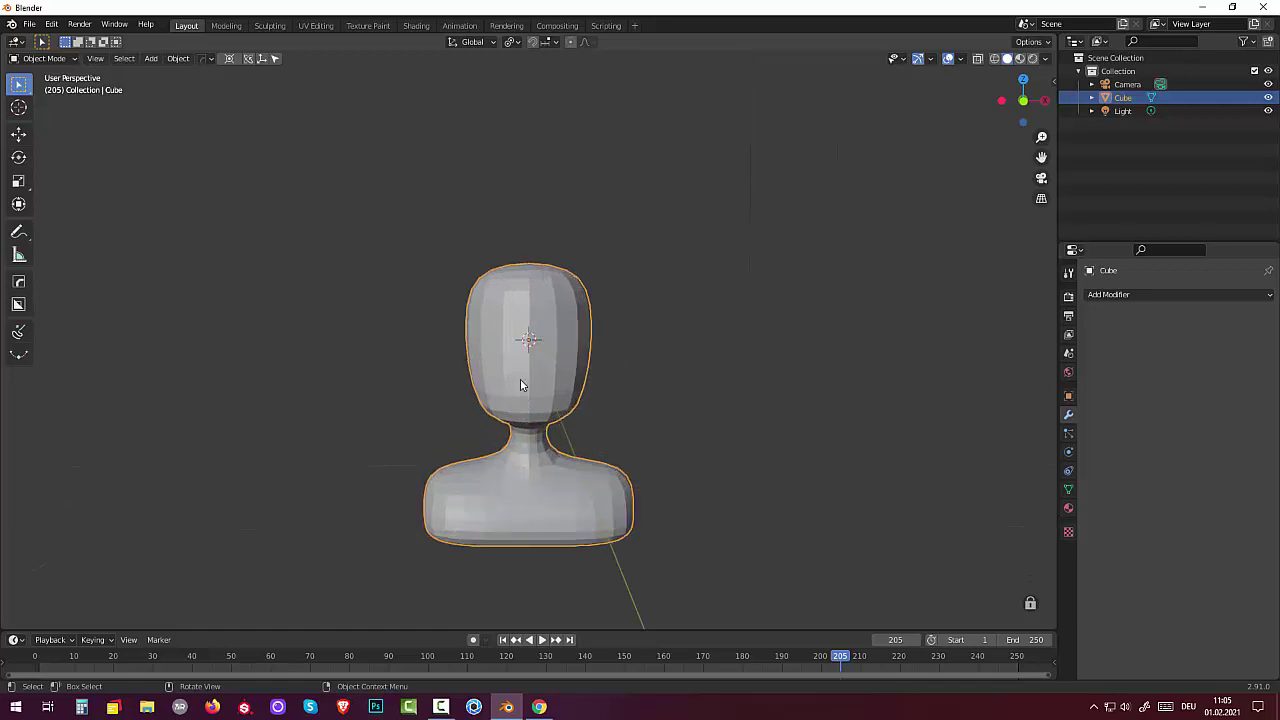
scroll(520, 388, up, 2)
key(Tab)
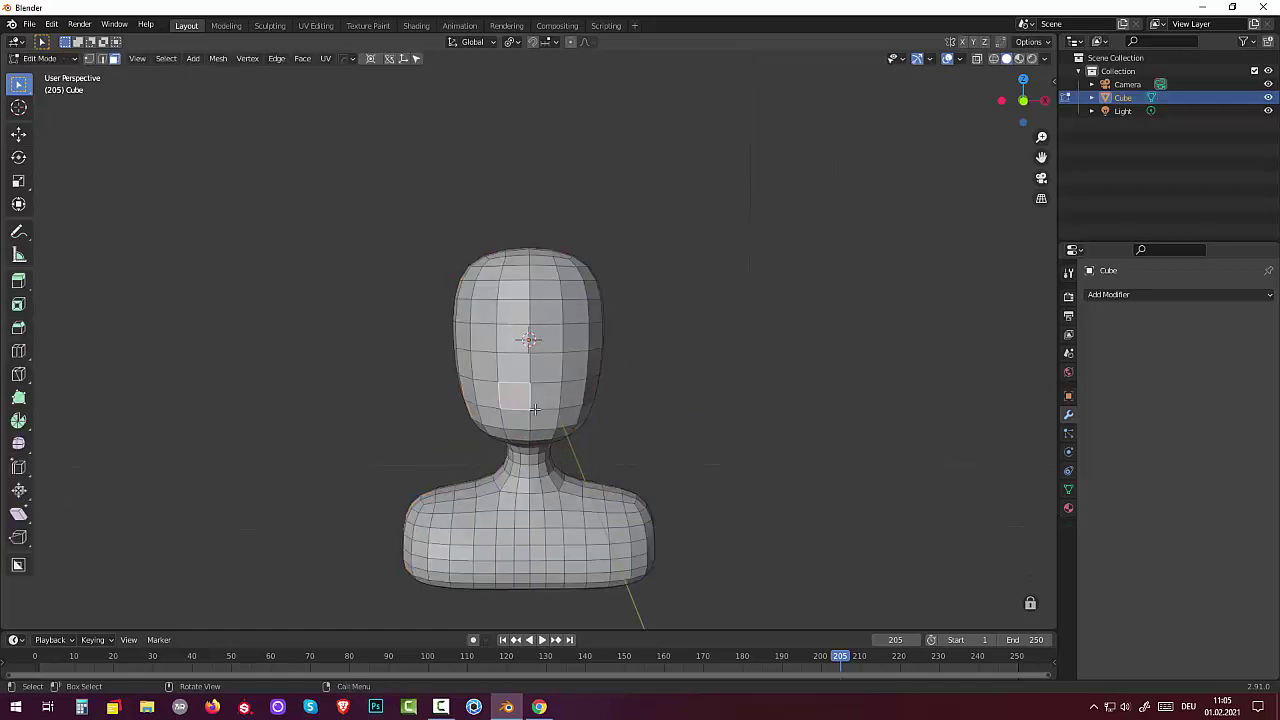
Step: Delete two front faces of the head to open a hole for the mouth
key(Tab)
key(Tab)
click(525, 399)
shift+click(537, 400)
middle_drag(566, 437, 577, 425)
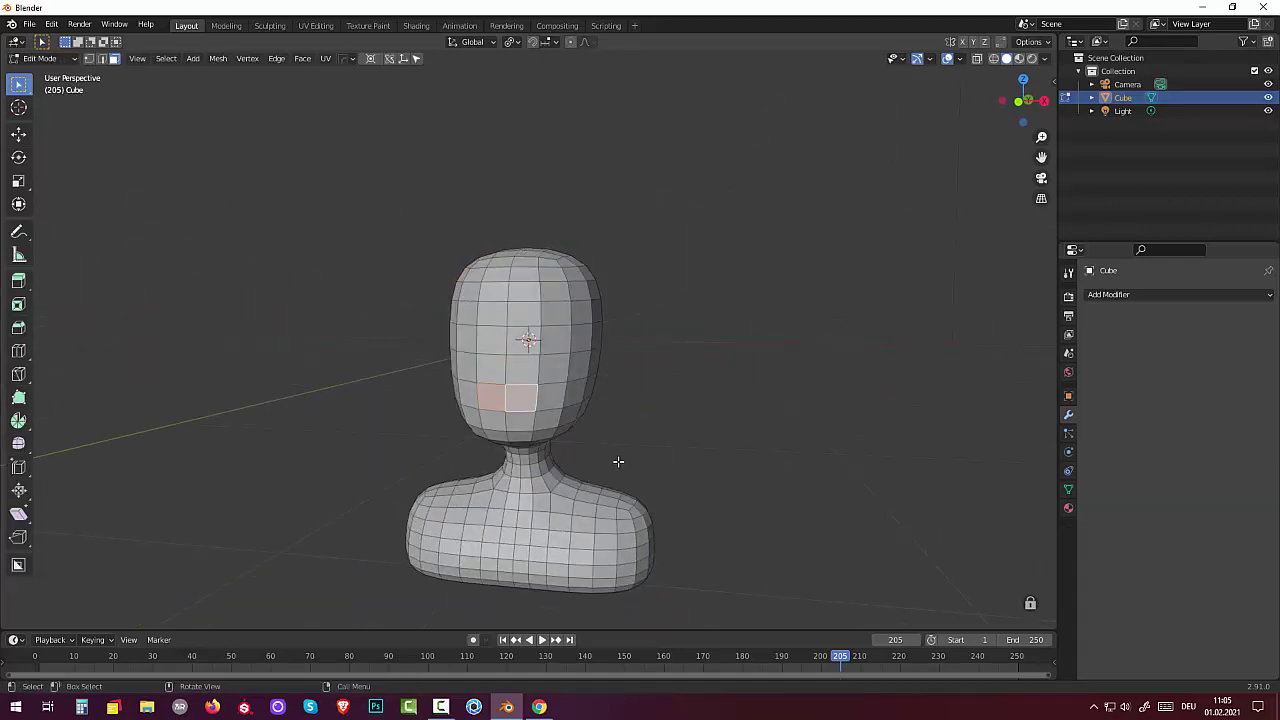
key(x)
click(566, 497)
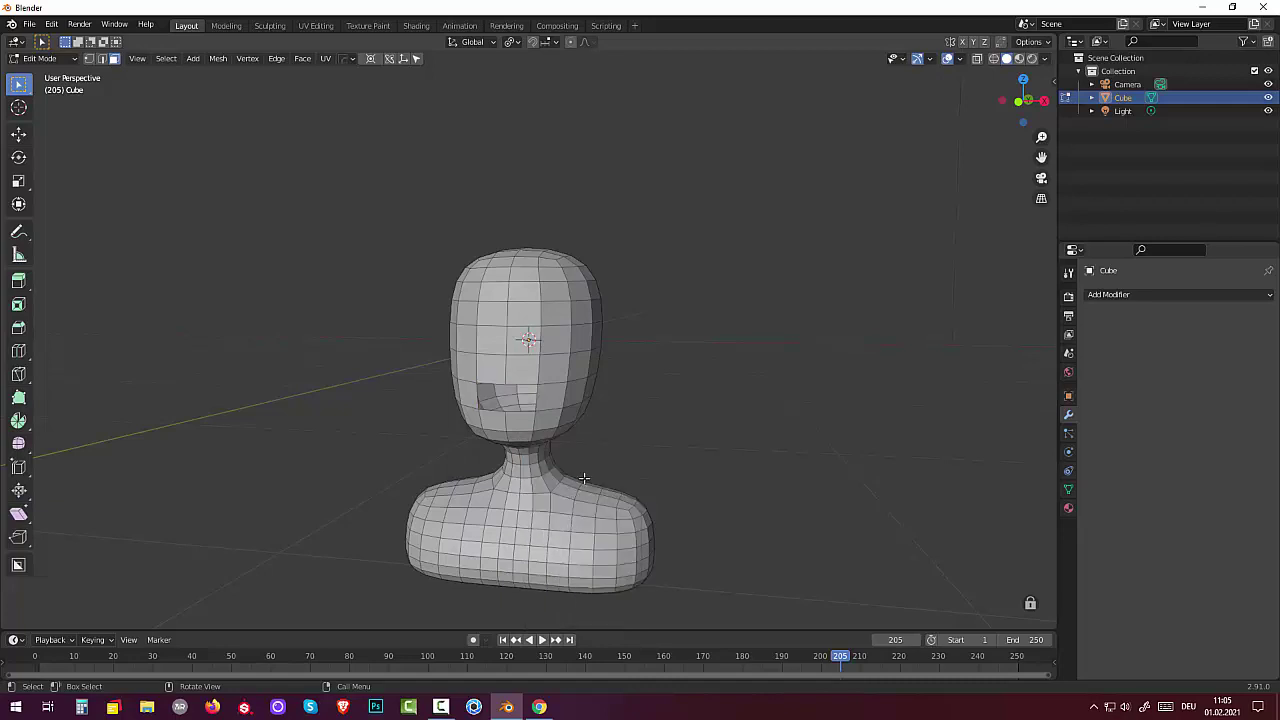
mouse_move(586, 471)
middle_down()
mouse_move(634, 474)
mouse_move(538, 475)
middle_up()
scroll(531, 450, up, 3)
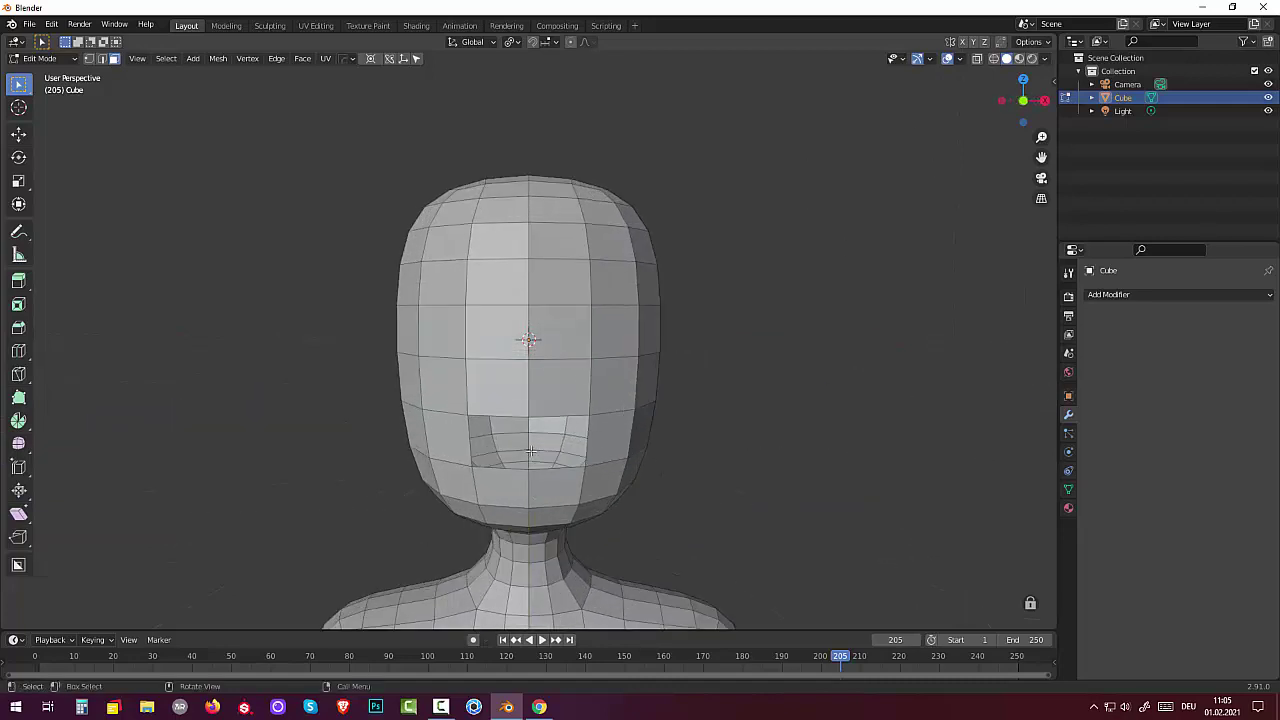
Step: In Front view, raise the lower mouth vertices and lower the top centre vertex along Z
key(KP_1)
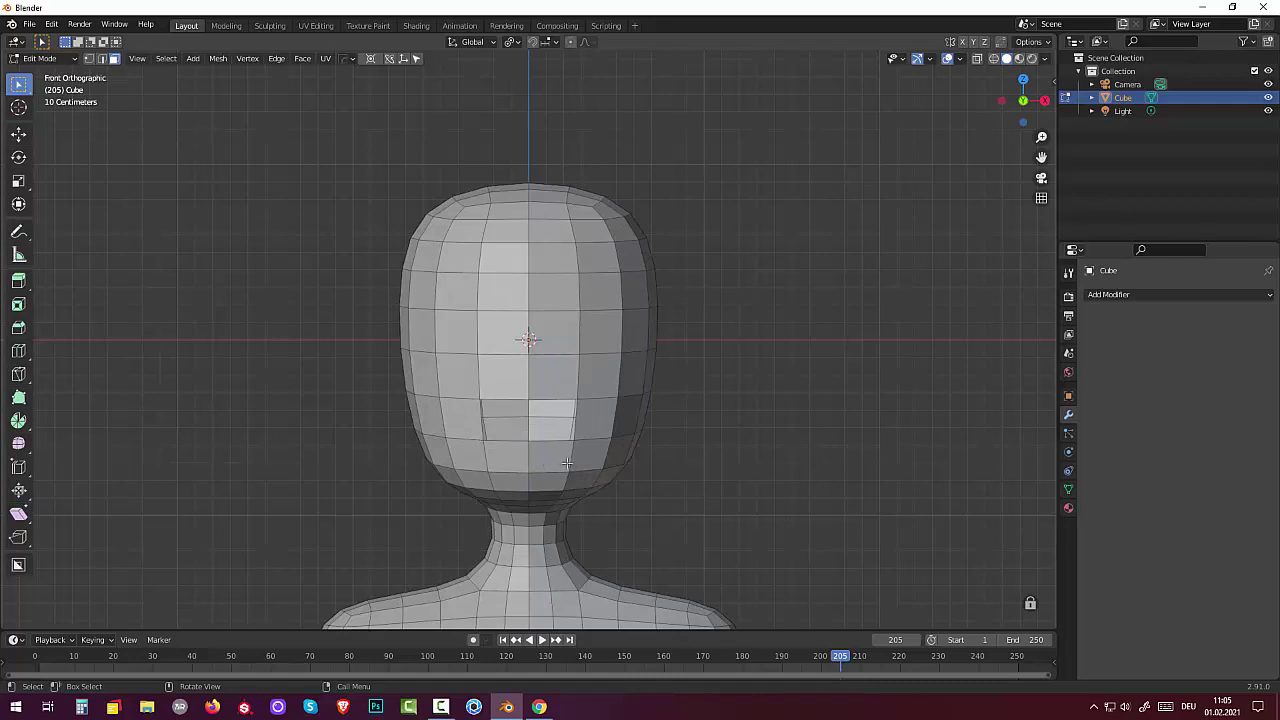
key(1)
shift+click(572, 440)
key(g)
key(z)
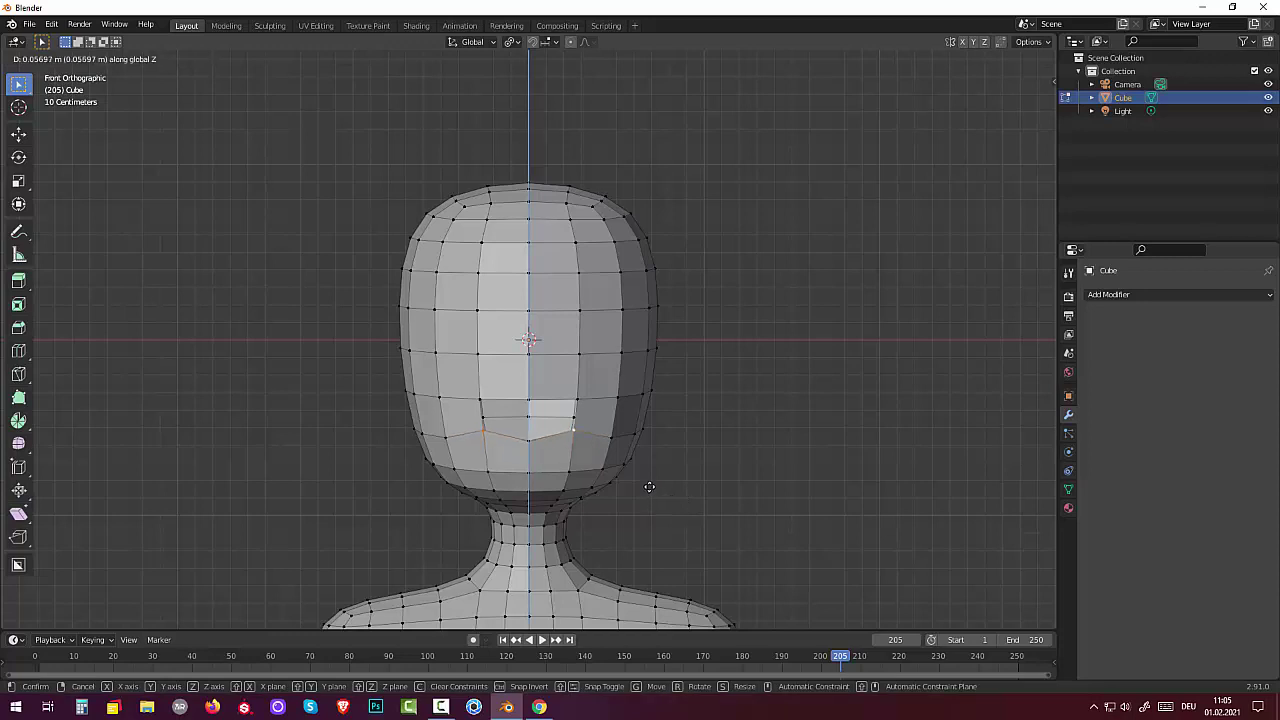
click(628, 481)
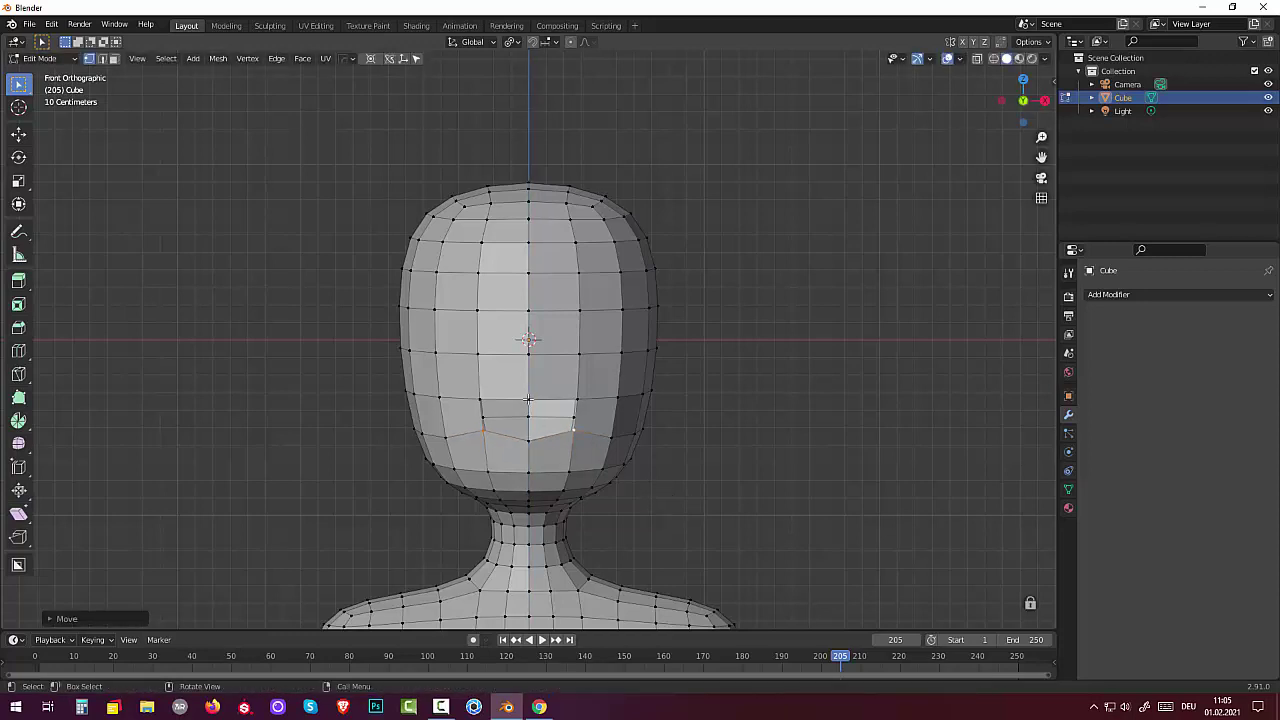
middle_drag(630, 458, 633, 439)
key(KP_1)
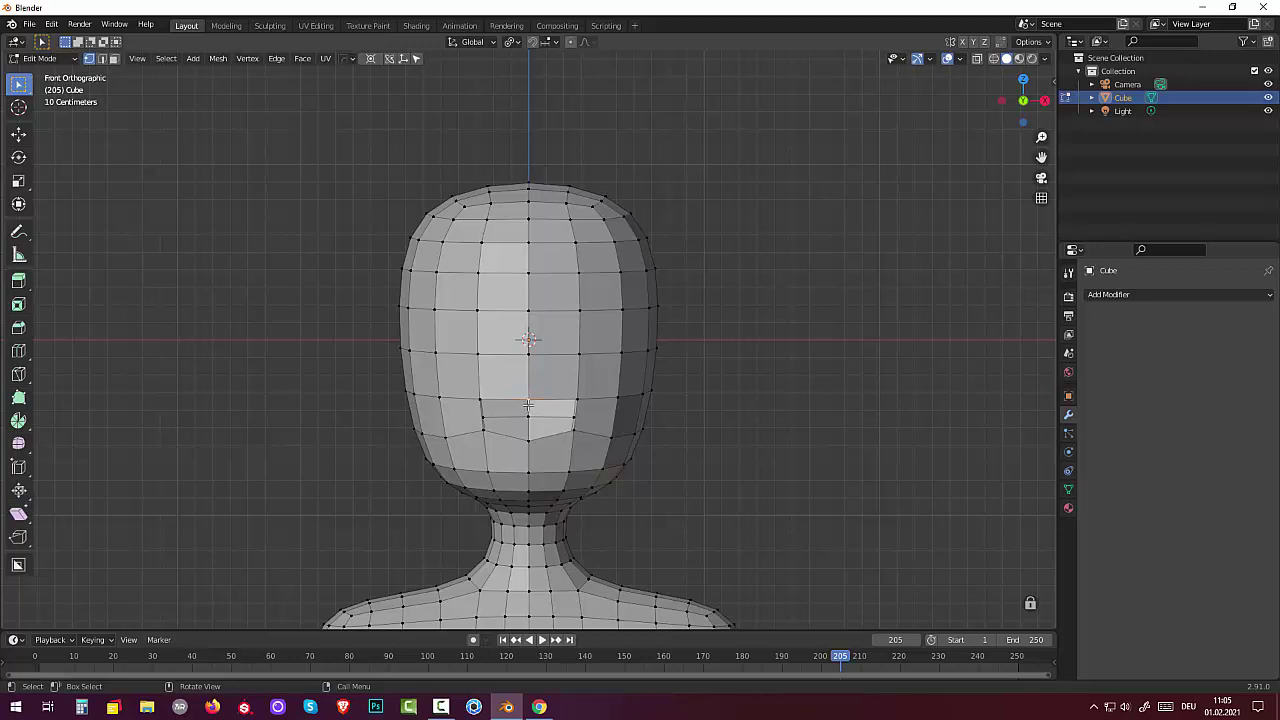
key(g)
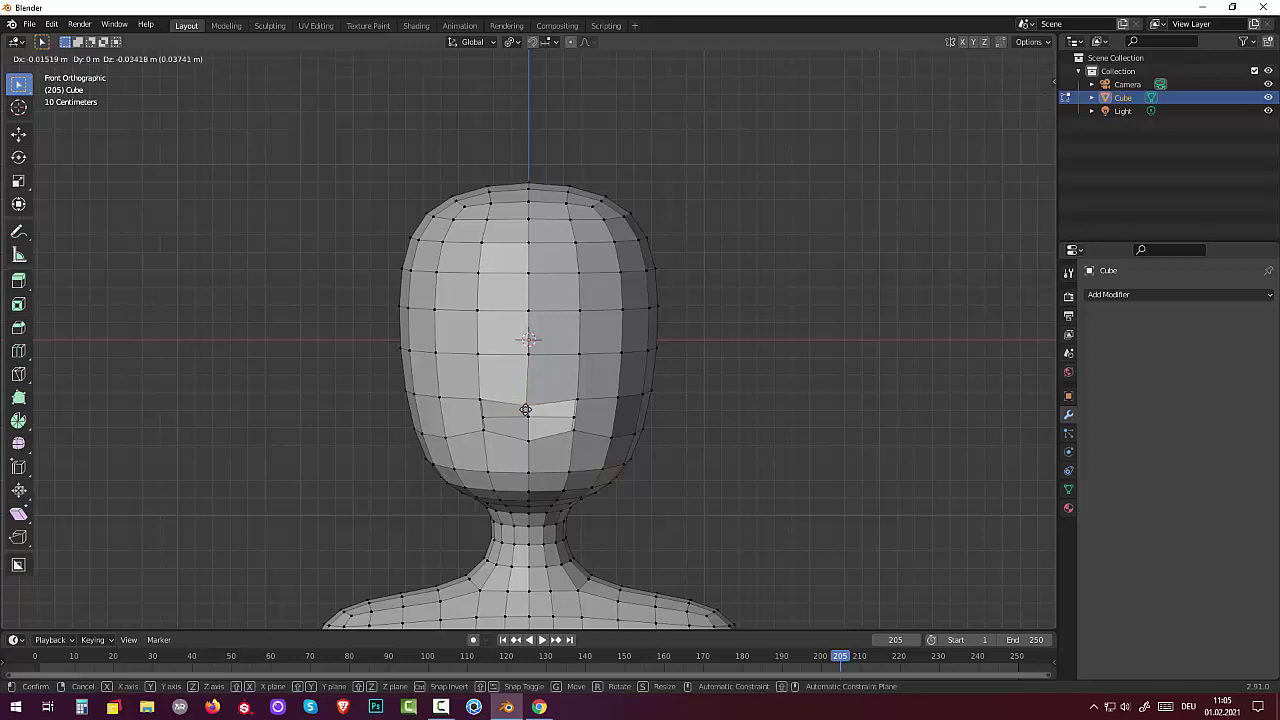
key(z)
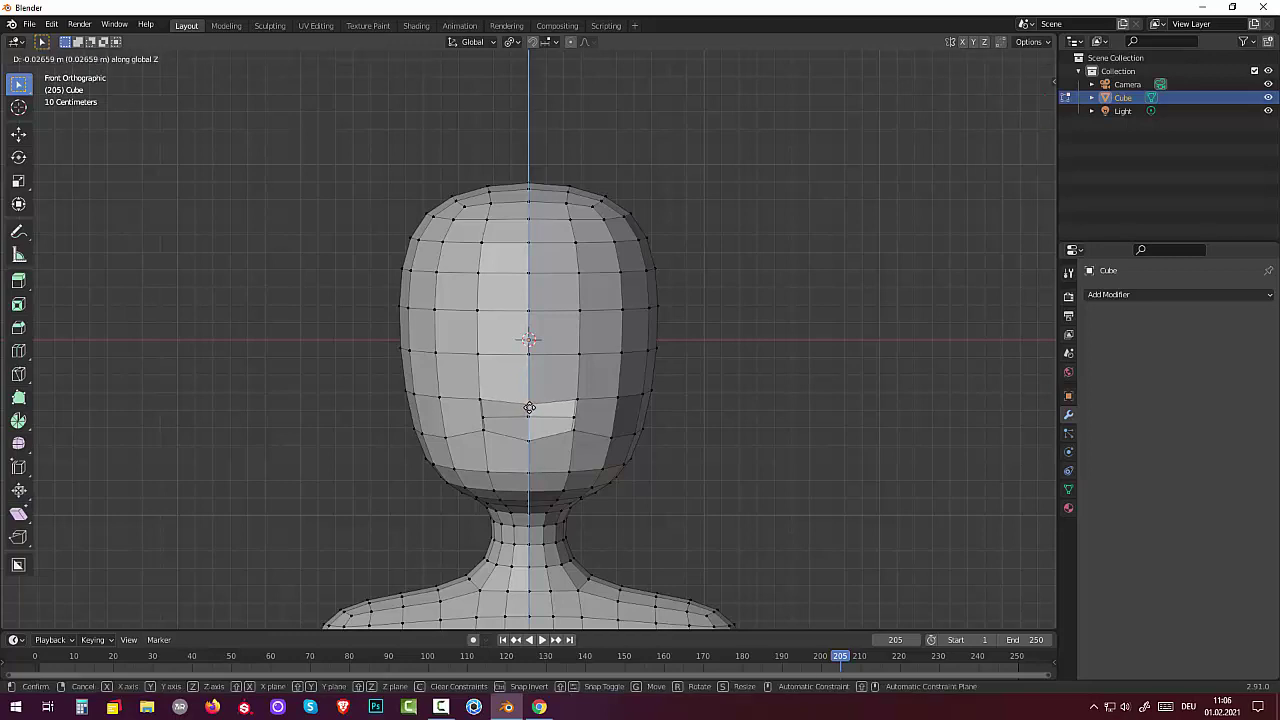
click(529, 408)
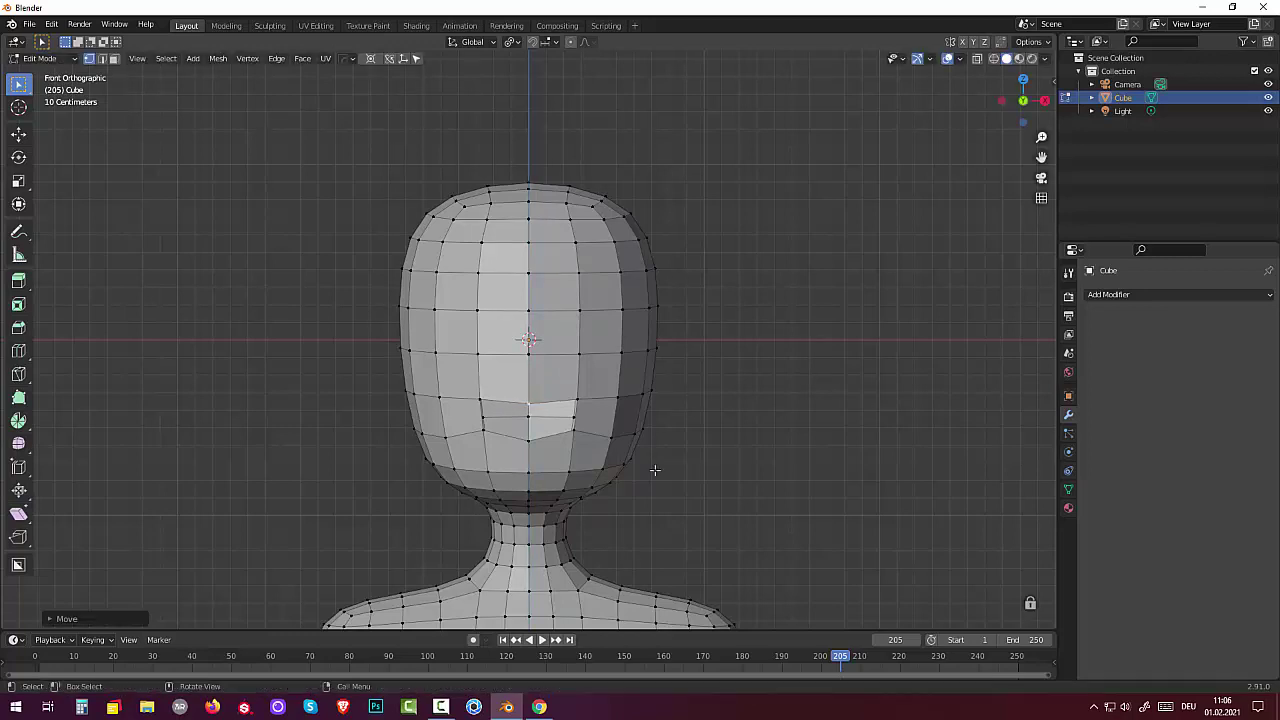
middle_drag(657, 471, 665, 482)
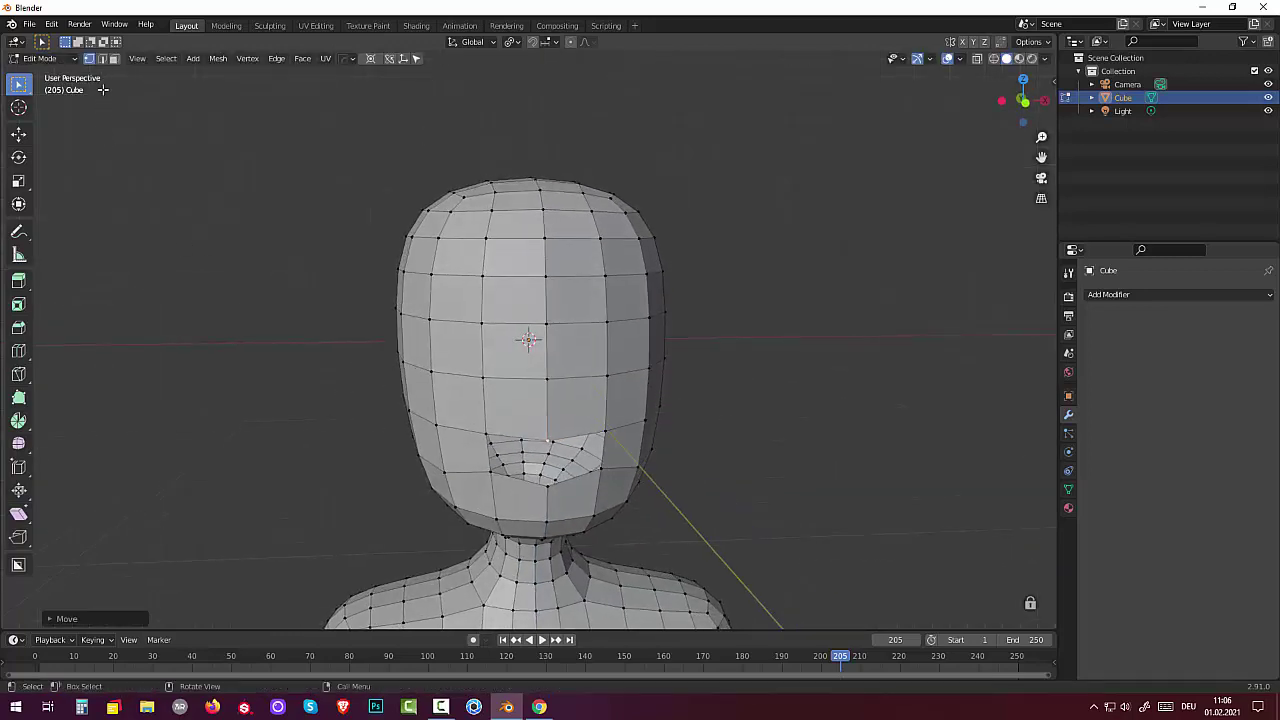
Step: Select the four mouth rim edges and extrude them inward along Y to form the recess
click(101, 58)
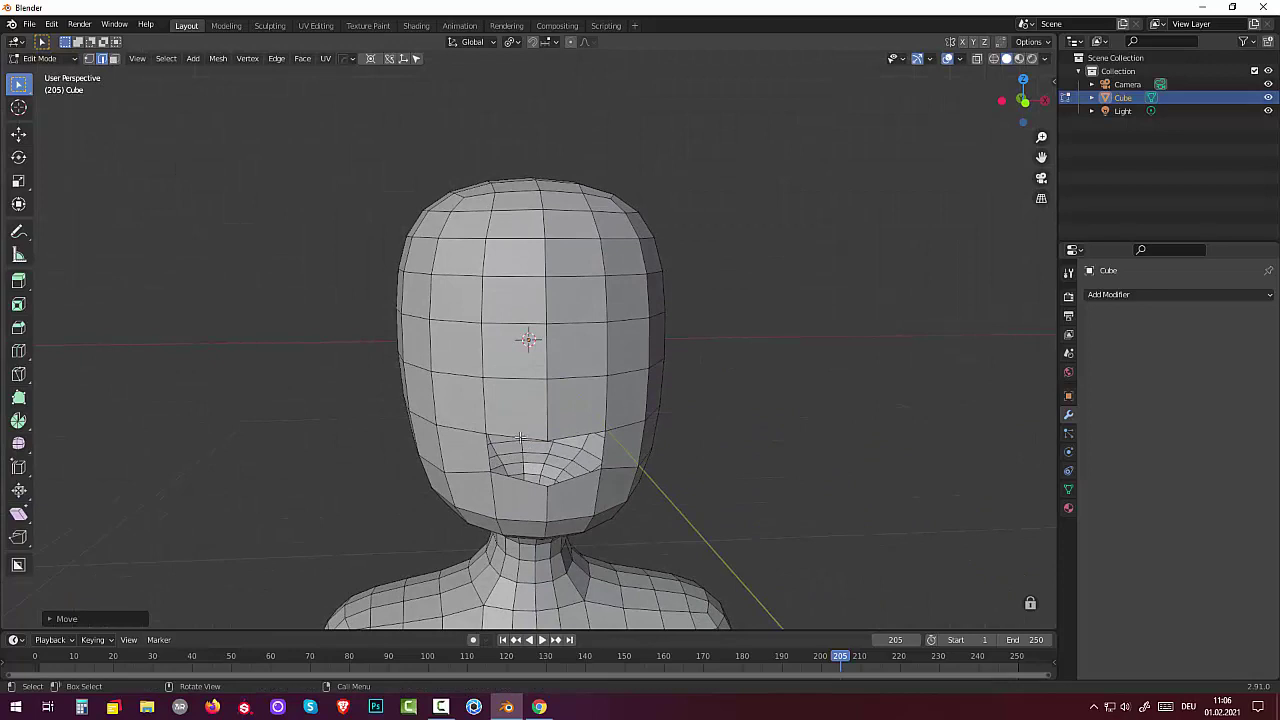
click(522, 437)
shift+click(524, 479)
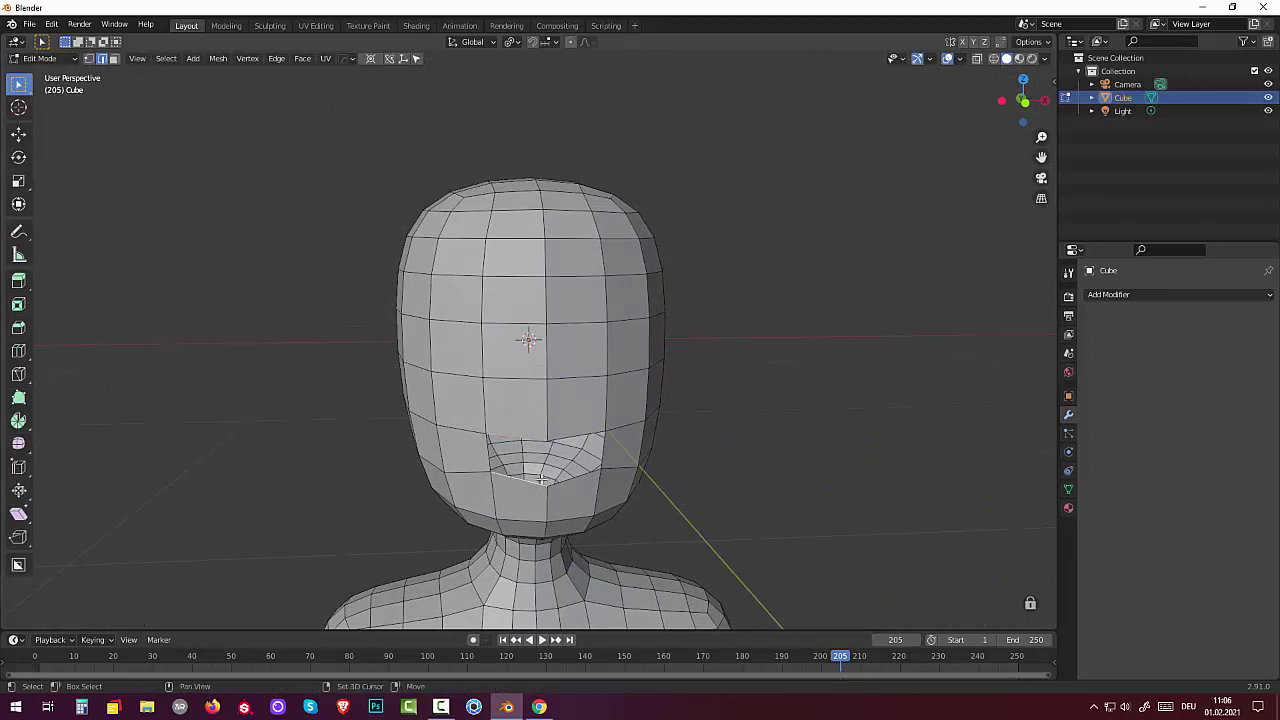
shift+click(577, 470)
shift+click(581, 436)
middle_drag(490, 453, 684, 496)
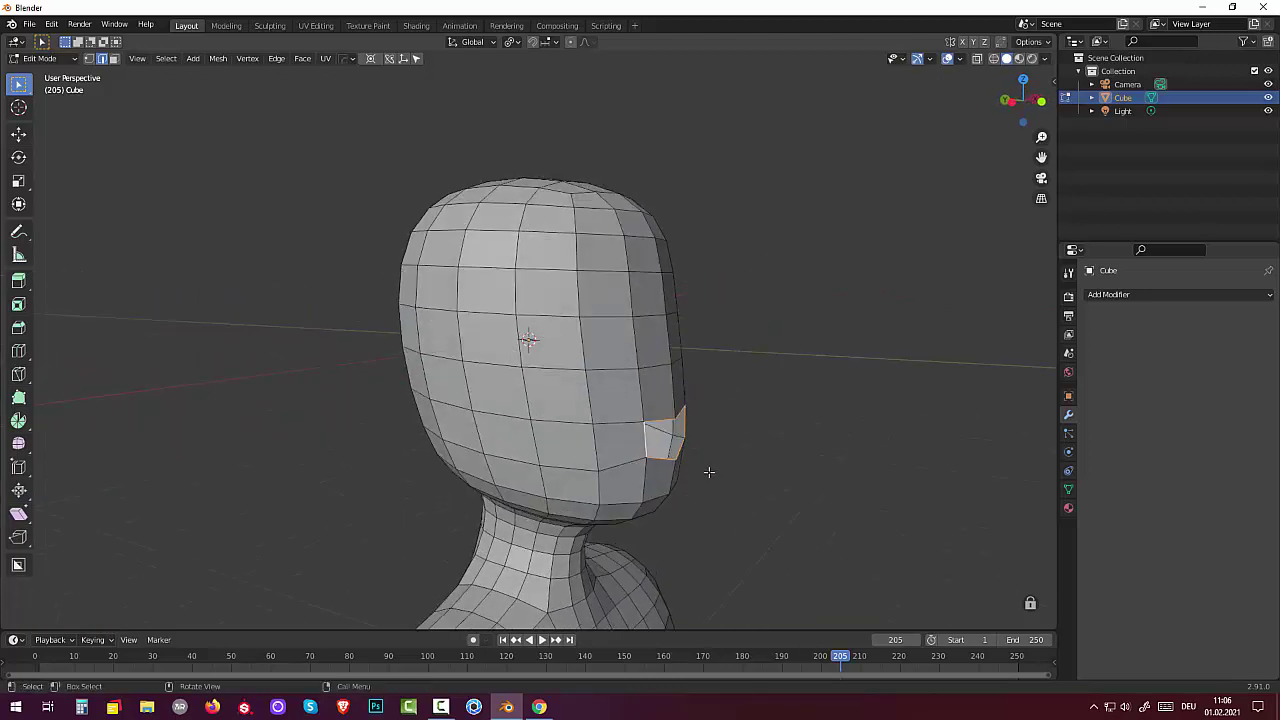
key(e)
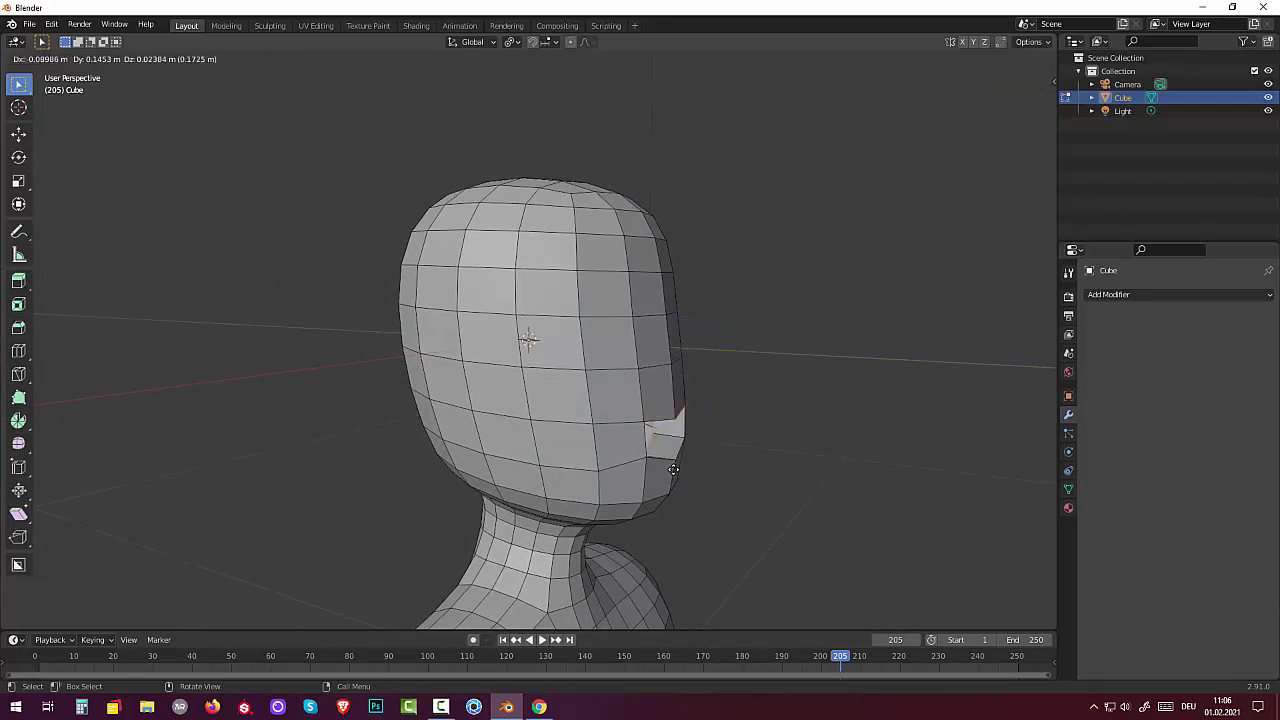
key(y)
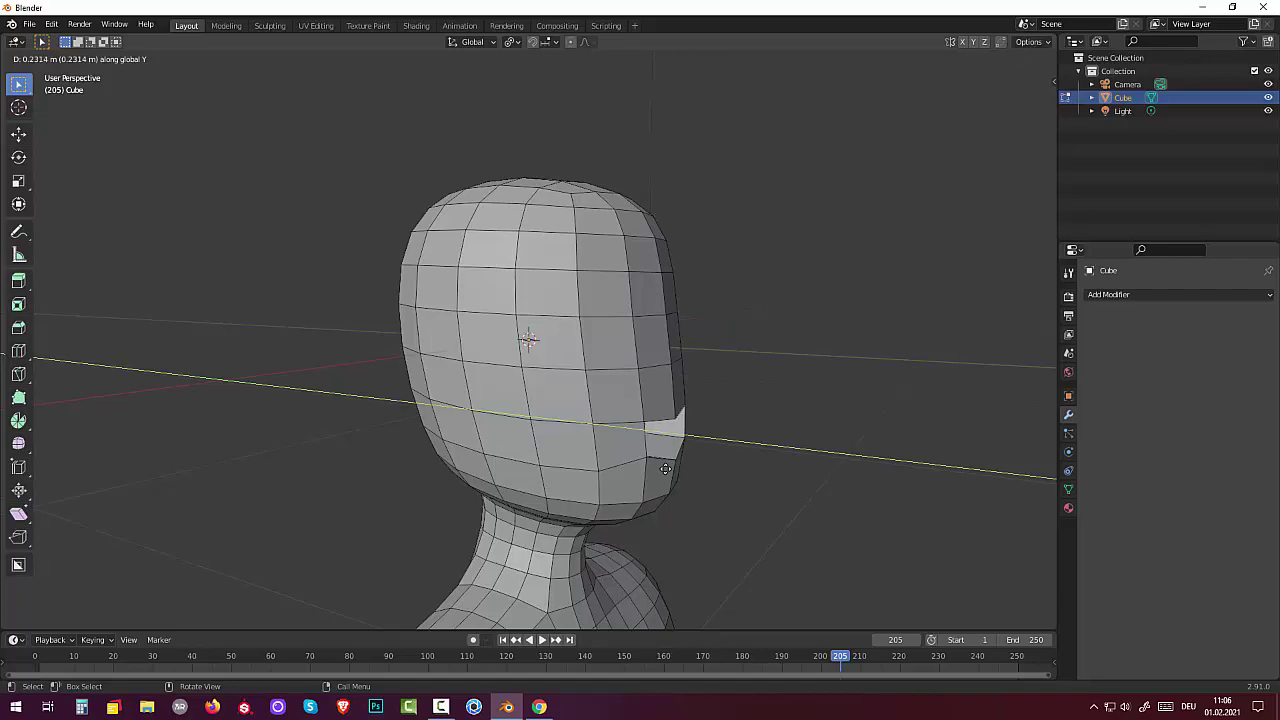
click(665, 468)
mouse_move(737, 469)
middle_down()
mouse_move(620, 455)
mouse_move(525, 473)
mouse_move(488, 519)
mouse_move(407, 526)
mouse_move(173, 231)
middle_up()
scroll(525, 473, up, 3)
scroll(526, 473, up, 3)
Step: Fill the right and left side openings of the mouth recess with new faces using F
click(88, 58)
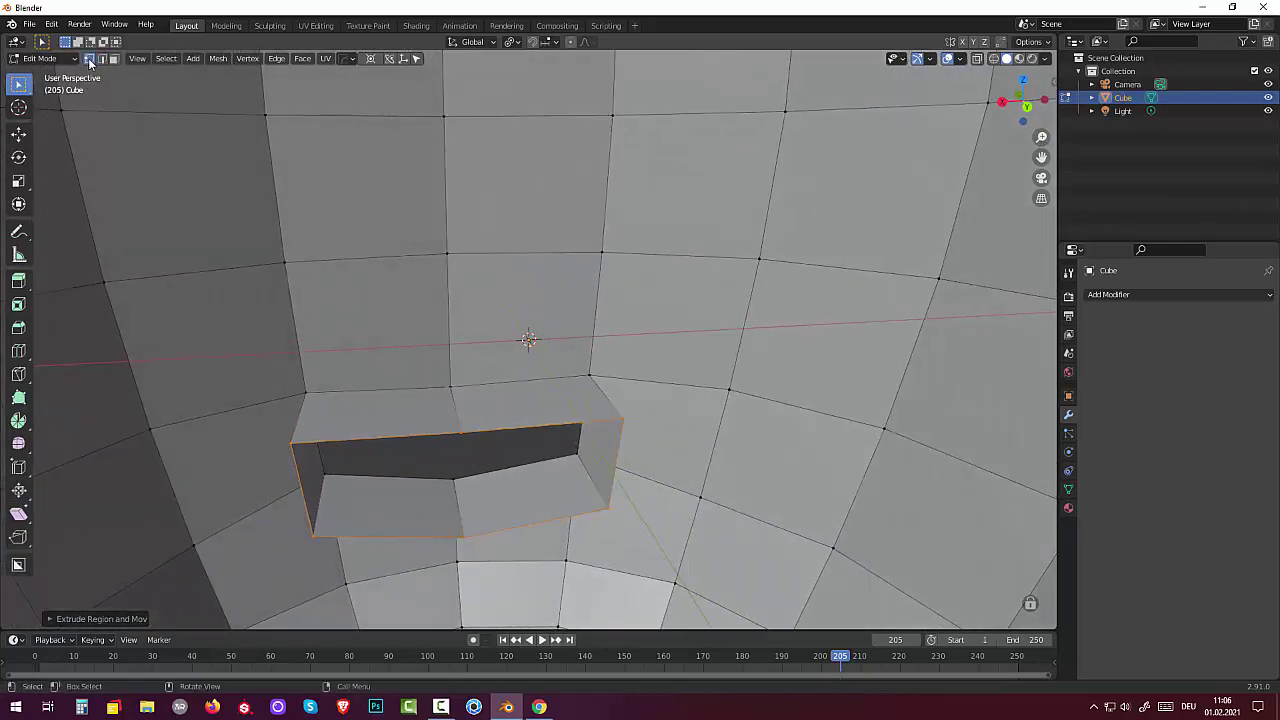
click(624, 423)
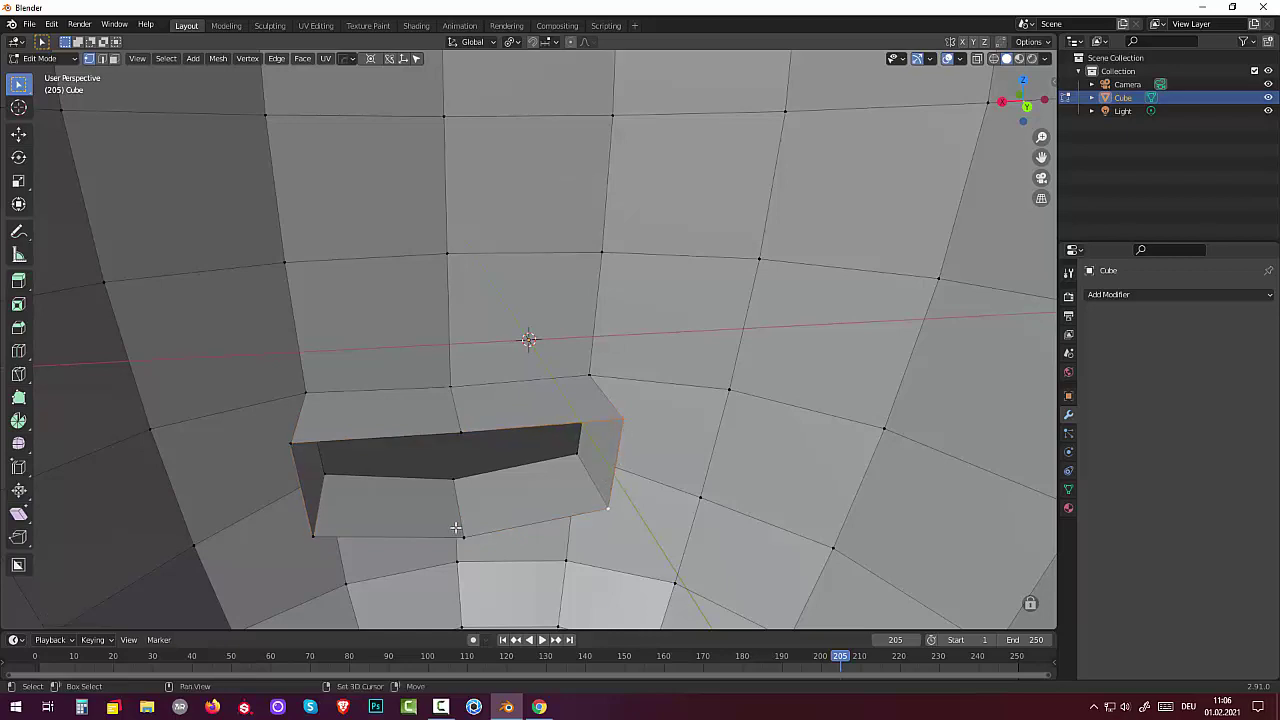
shift+click(461, 432)
key(f)
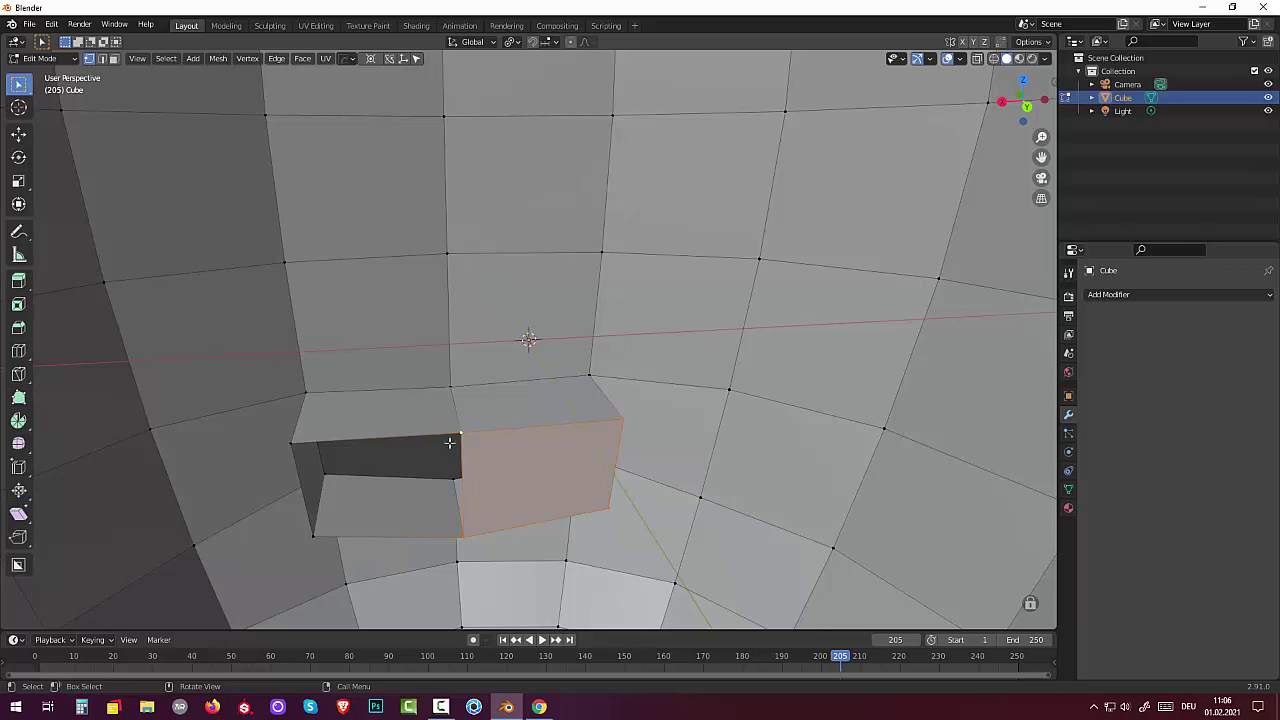
click(460, 432)
shift+click(291, 443)
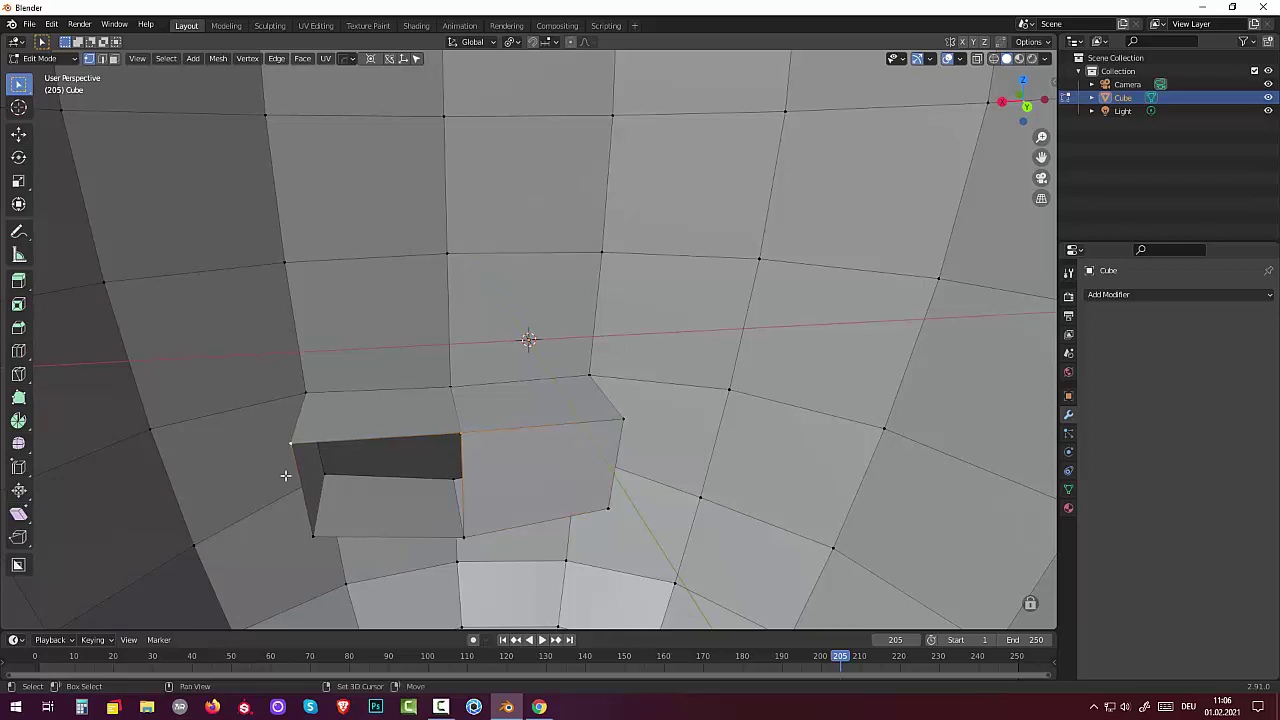
shift+click(316, 538)
shift+click(465, 538)
key(f)
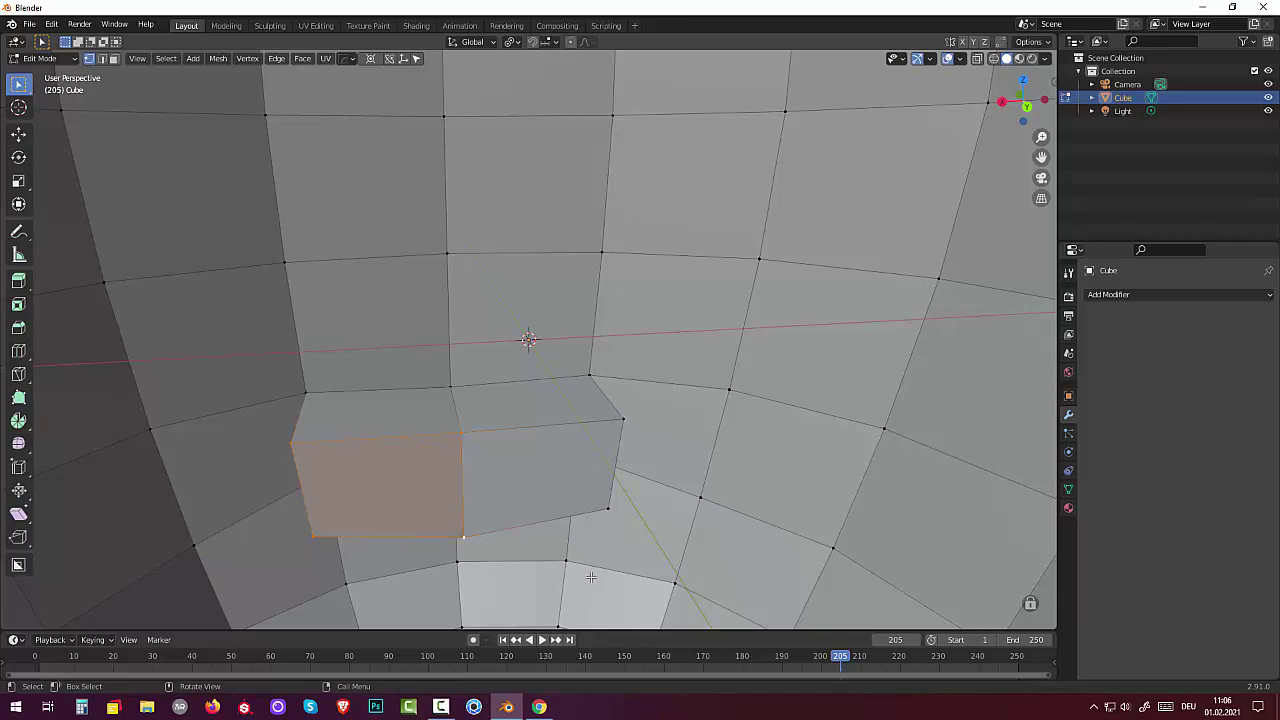
key(alt+a)
scroll(505, 495, down, 3)
scroll(495, 492, down, 3)
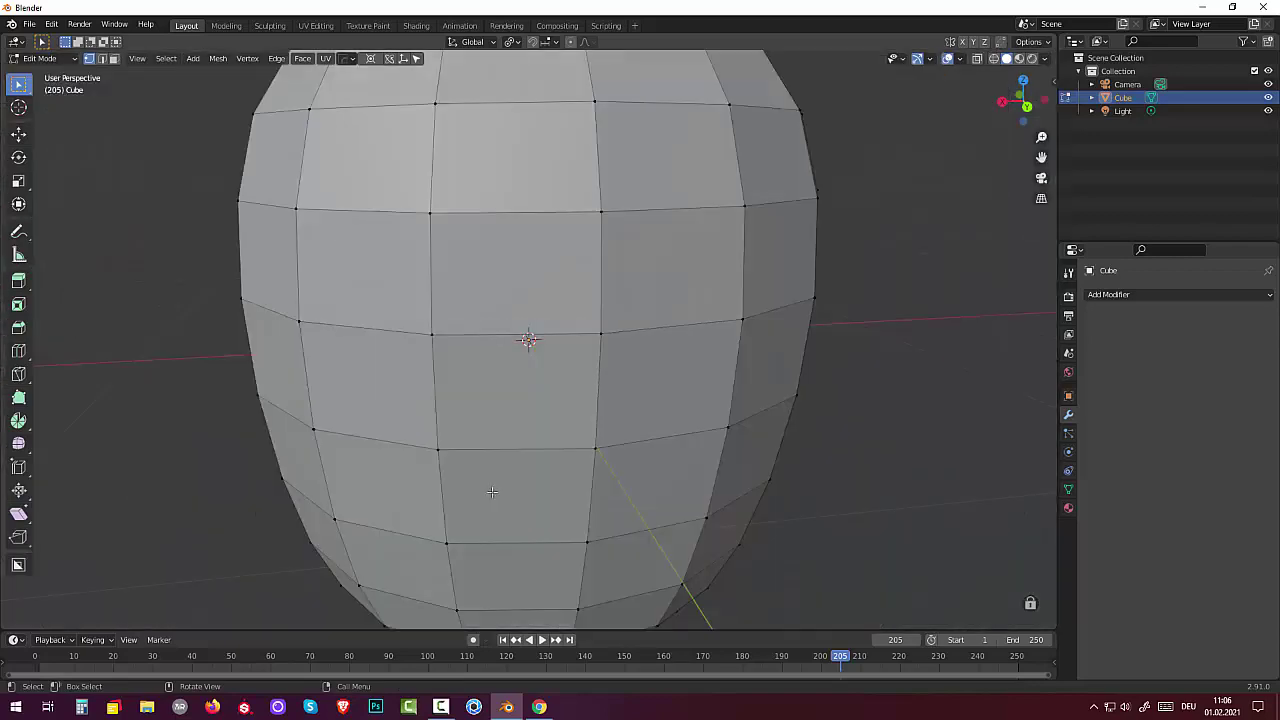
mouse_move(490, 490)
middle_down()
mouse_move(715, 493)
mouse_move(906, 471)
mouse_move(786, 509)
mouse_move(501, 521)
mouse_move(223, 497)
mouse_move(314, 543)
mouse_move(441, 525)
mouse_move(449, 538)
middle_up()
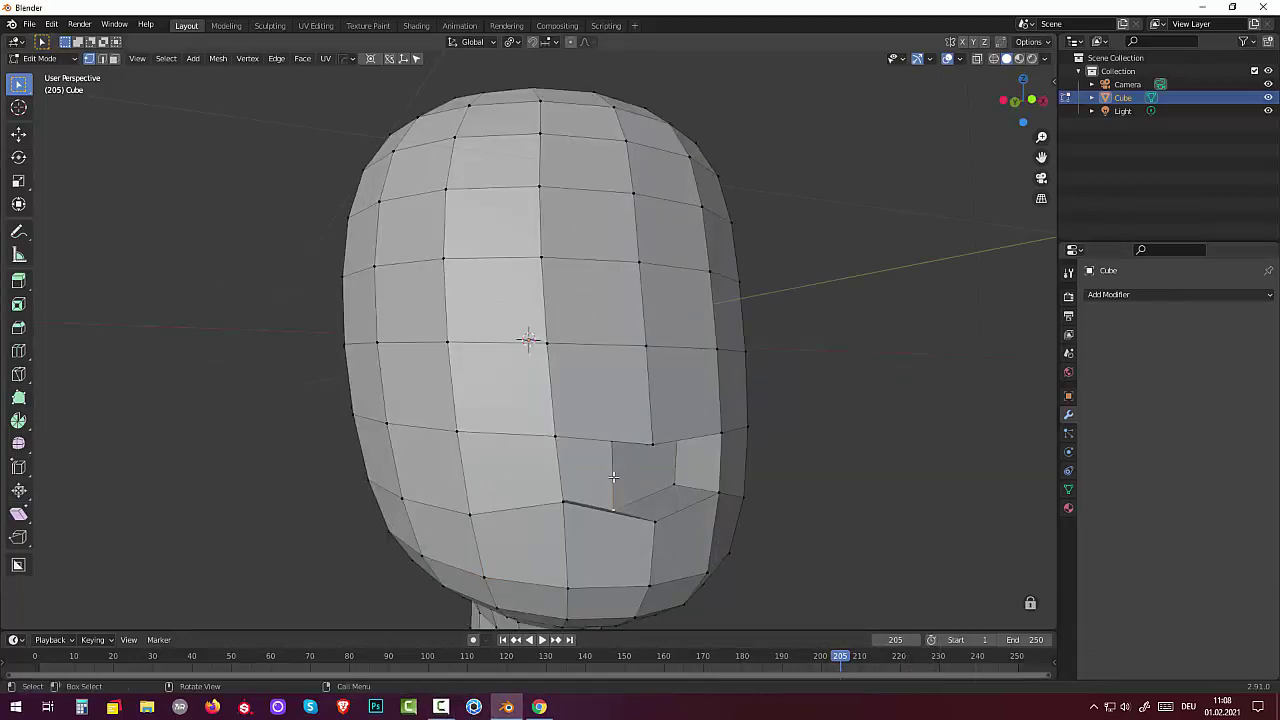
Step: Move the selected inner mouth edge about 0.13 m along Y to deepen the cavity
key(2)
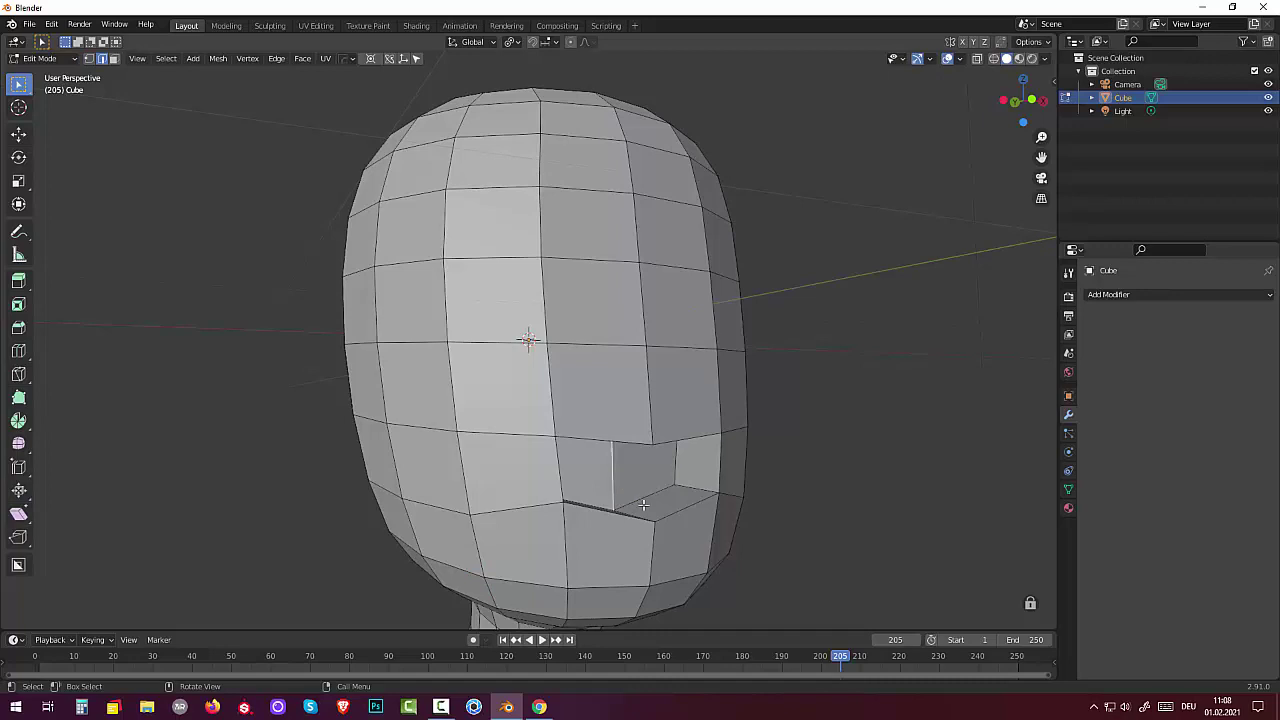
middle_drag(643, 505, 700, 470)
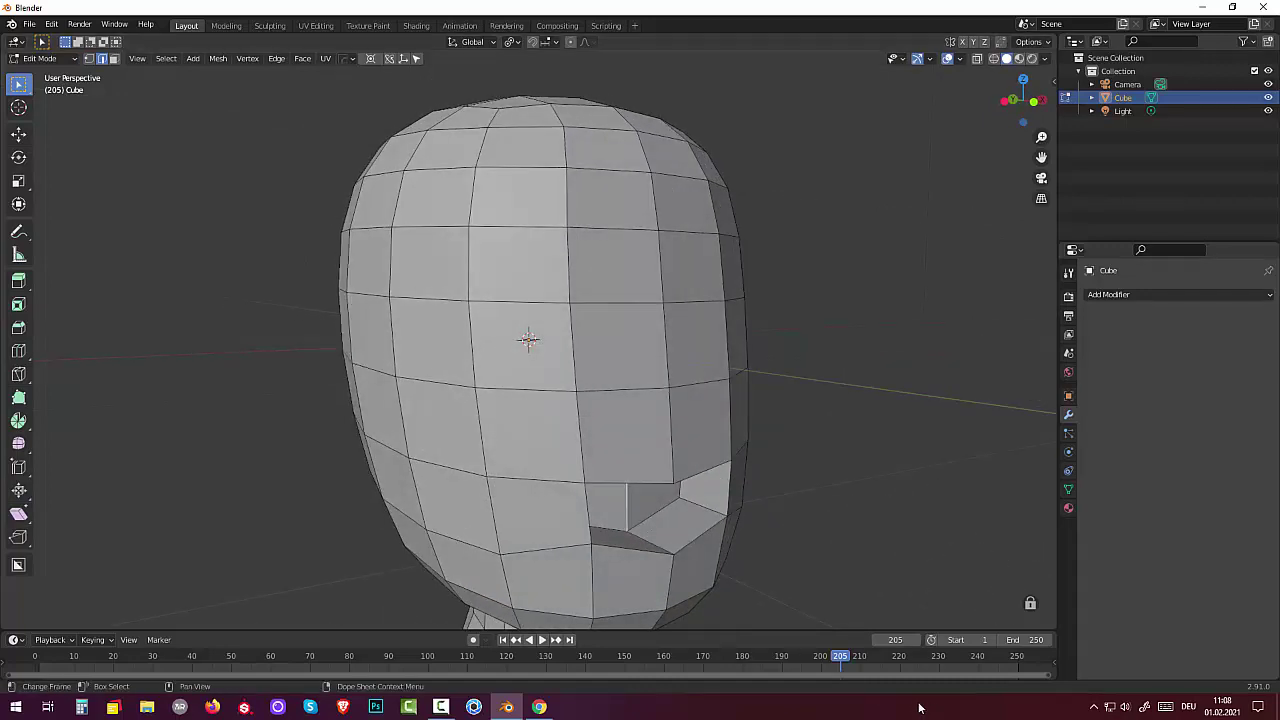
mouse_move(751, 528)
middle_down()
mouse_move(755, 477)
mouse_move(543, 491)
mouse_move(661, 496)
middle_up()
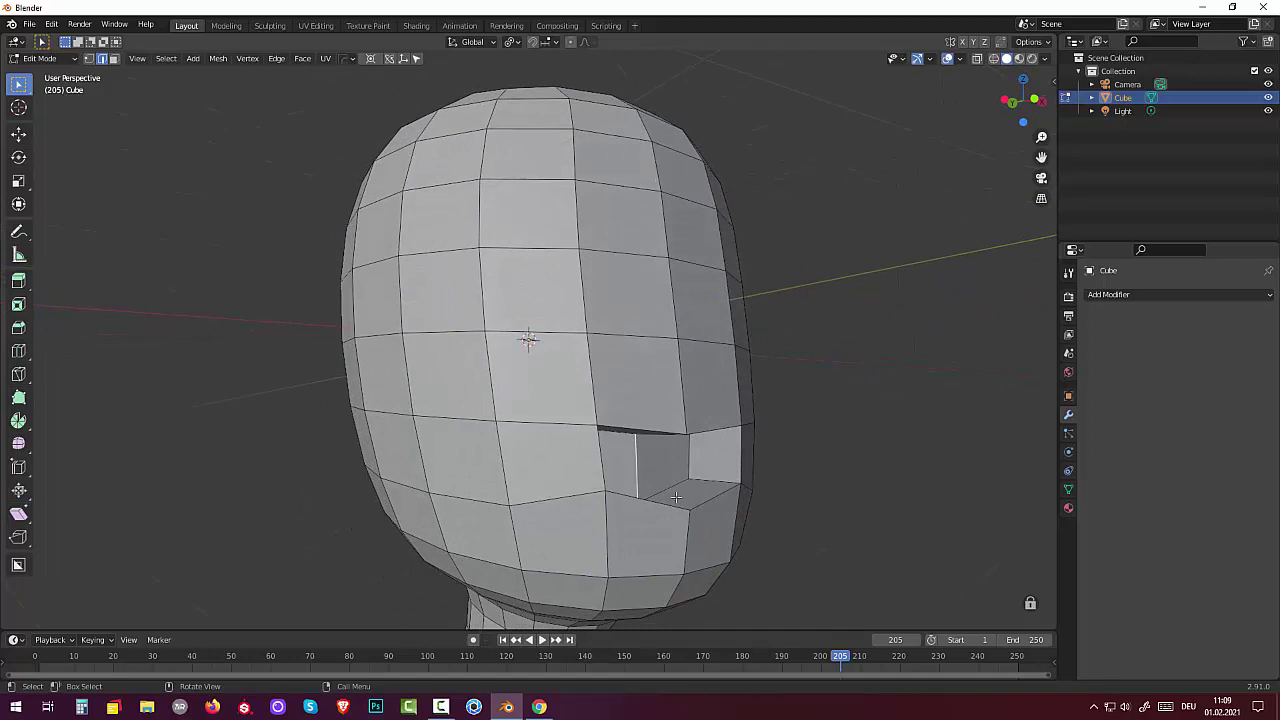
key(g)
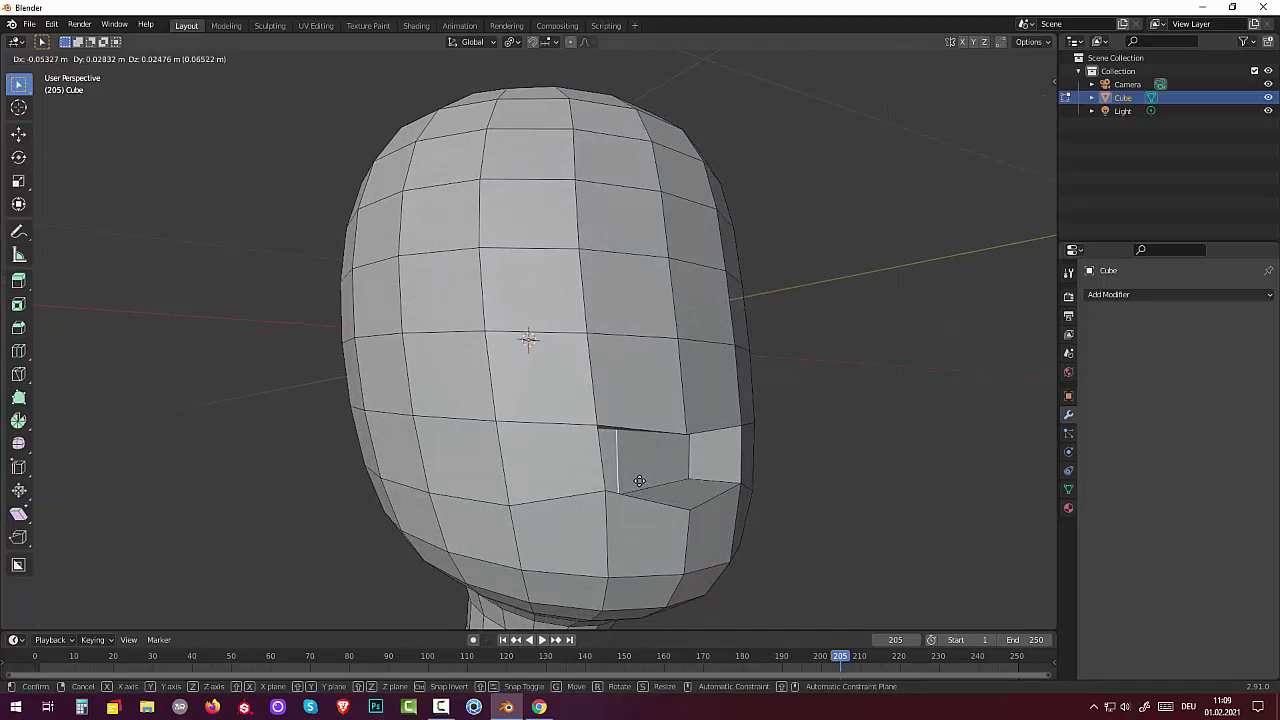
key(y)
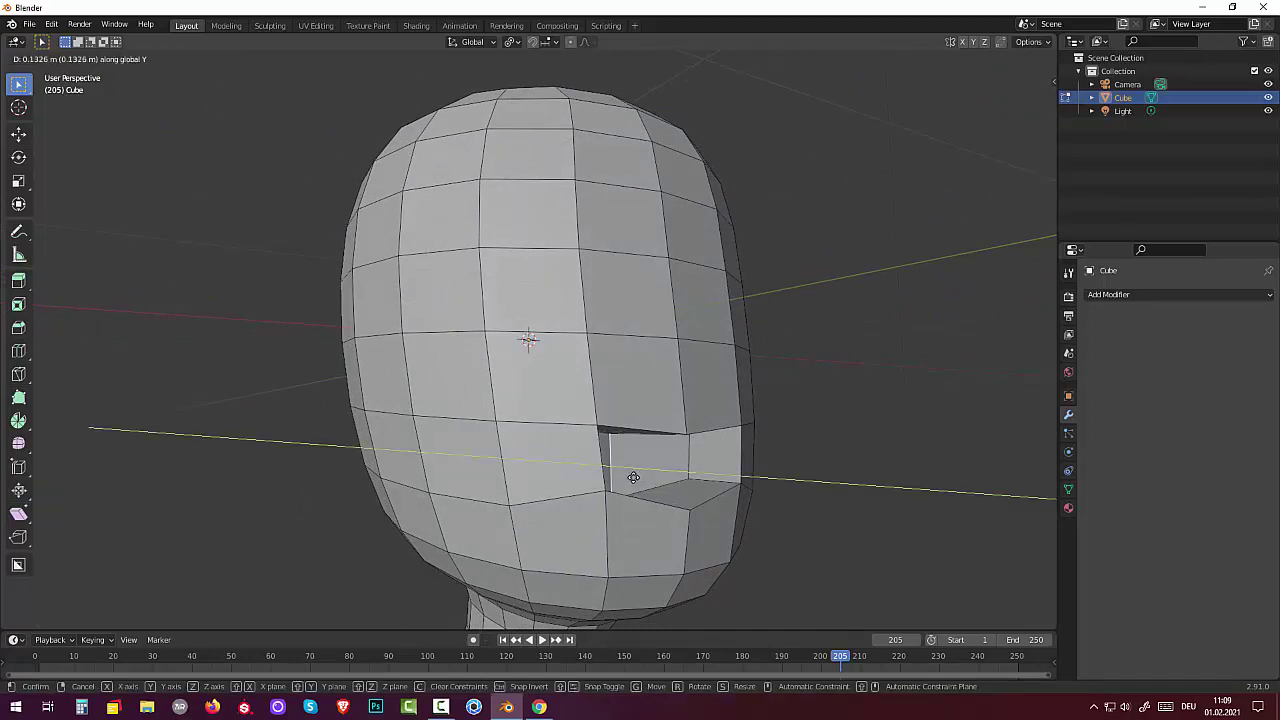
click(636, 477)
mouse_move(636, 477)
middle_down()
mouse_move(674, 495)
mouse_move(657, 474)
middle_up()
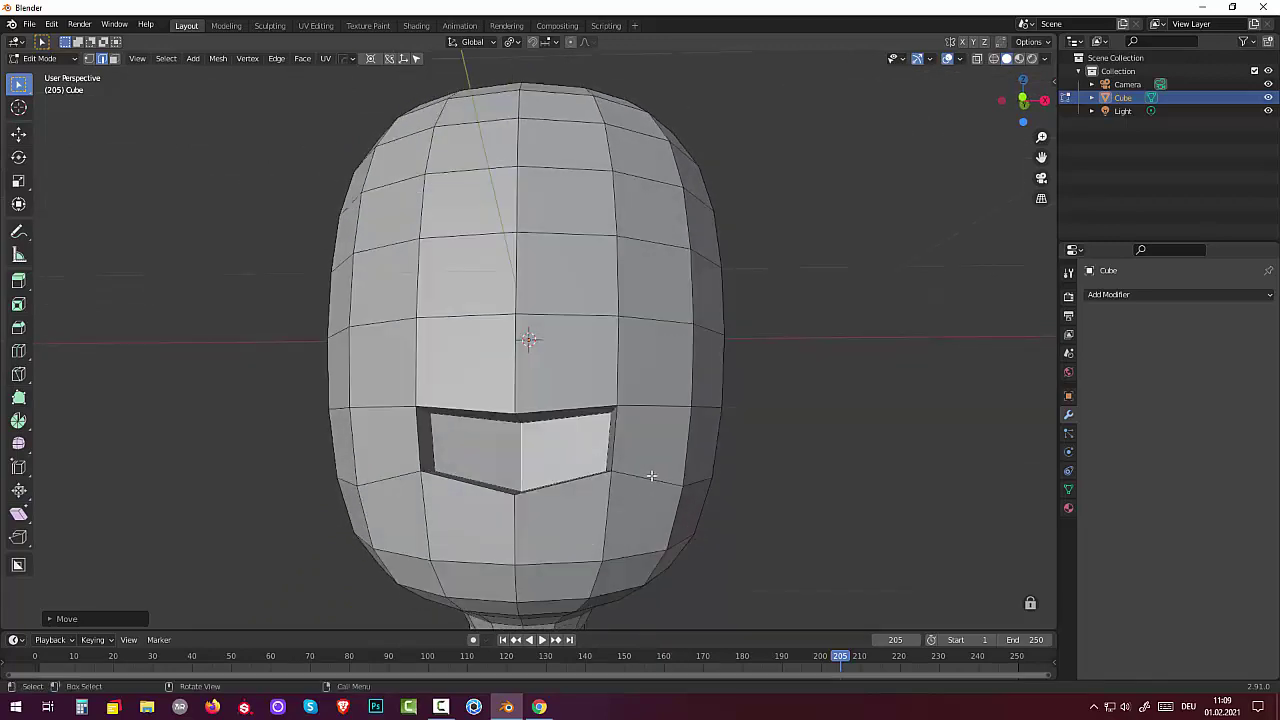
Step: Add a Subdivision Surface modifier to the head with viewport level 2
click(1106, 295)
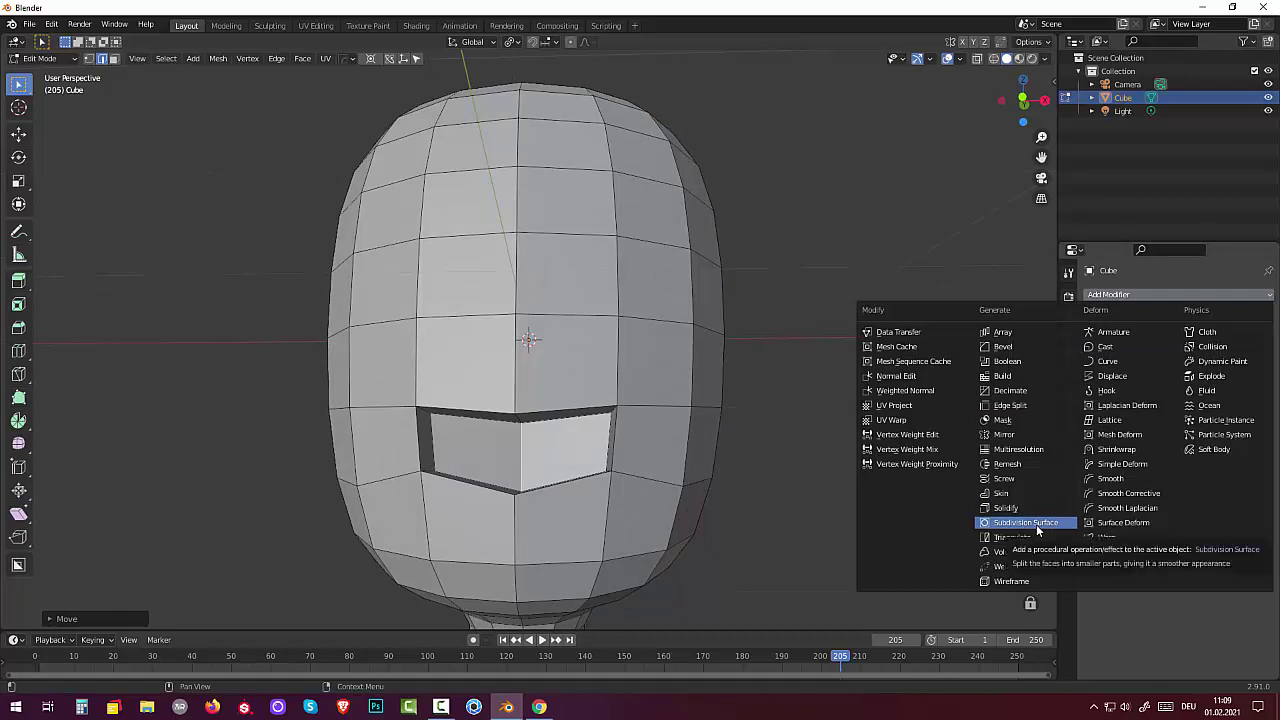
click(1037, 529)
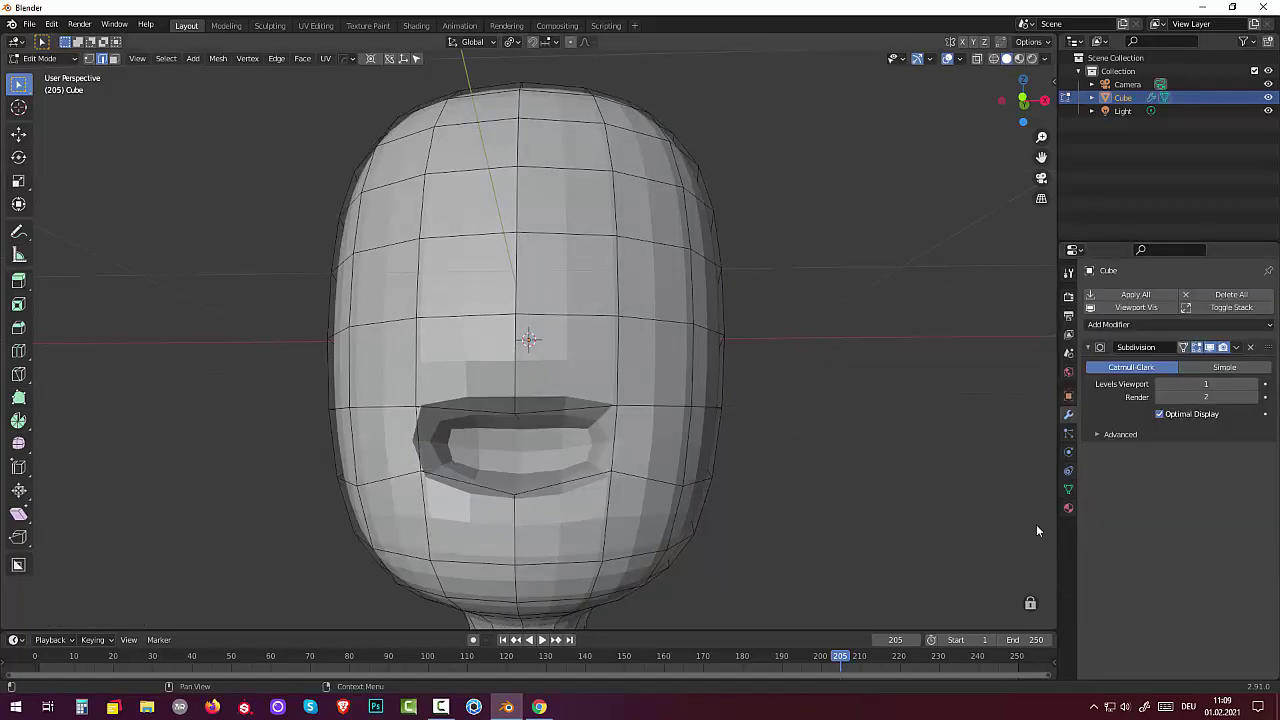
click(1254, 385)
middle_drag(894, 509, 894, 509)
scroll(663, 543, up, 2)
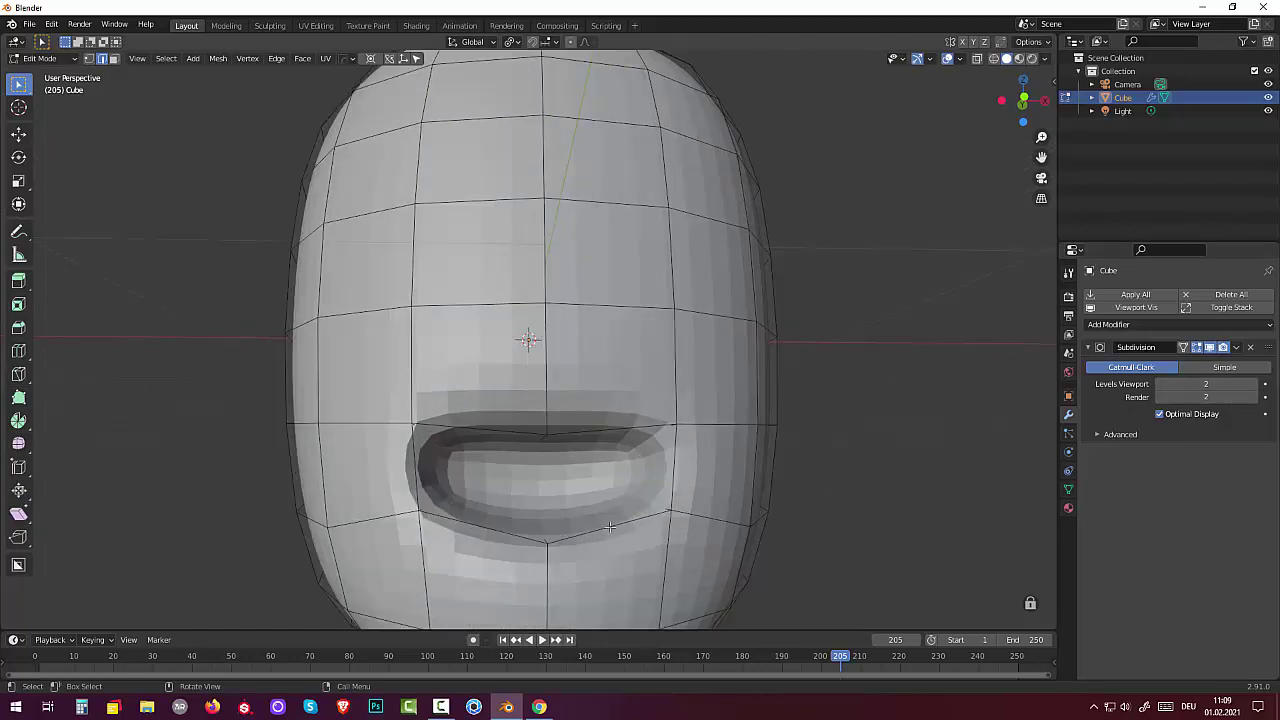
Step: Shift-select the edges forming the closed loop around the mouth opening
click(589, 431)
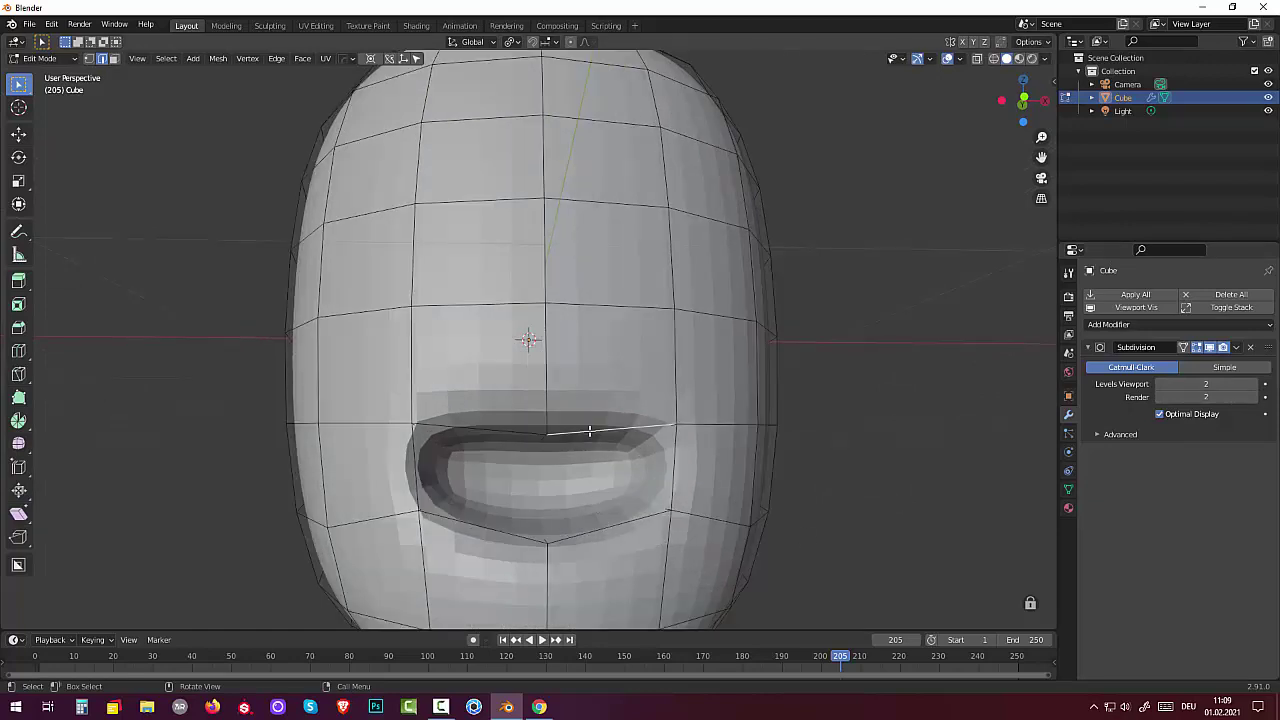
shift+click(490, 430)
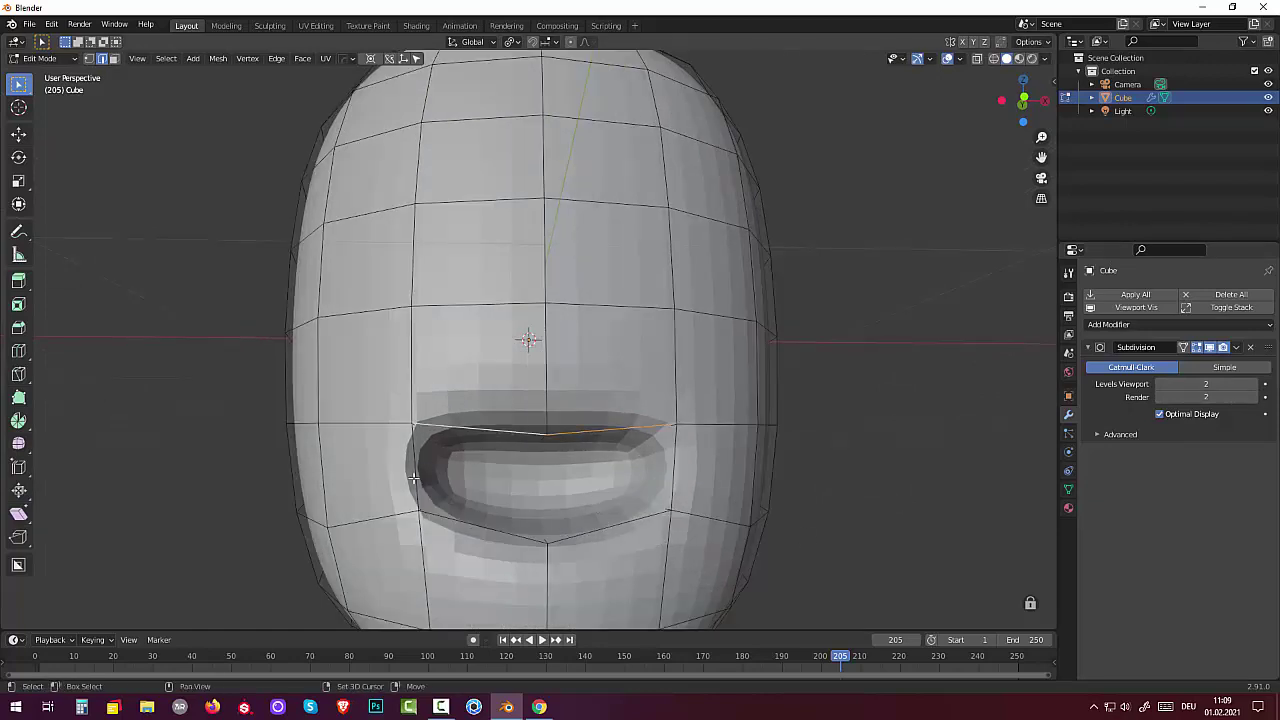
shift+drag(413, 478, 481, 536)
ctrl+click(494, 531)
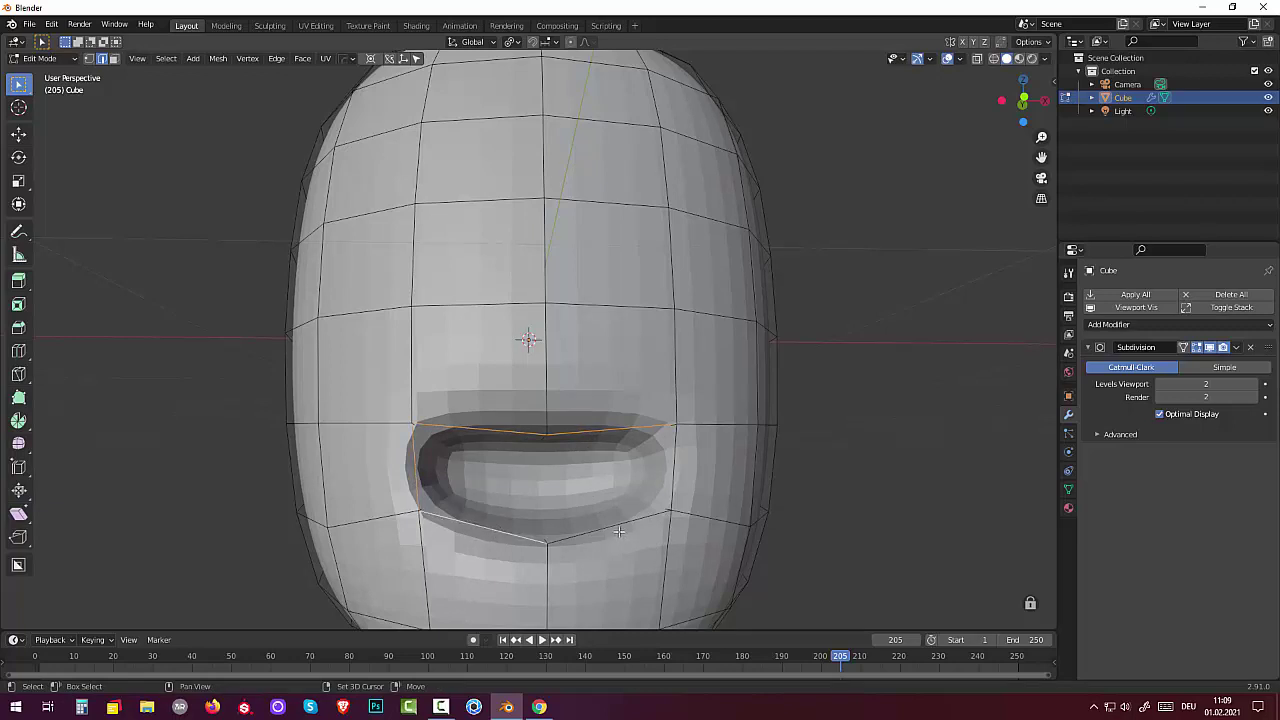
ctrl+click(629, 519)
ctrl+click(675, 473)
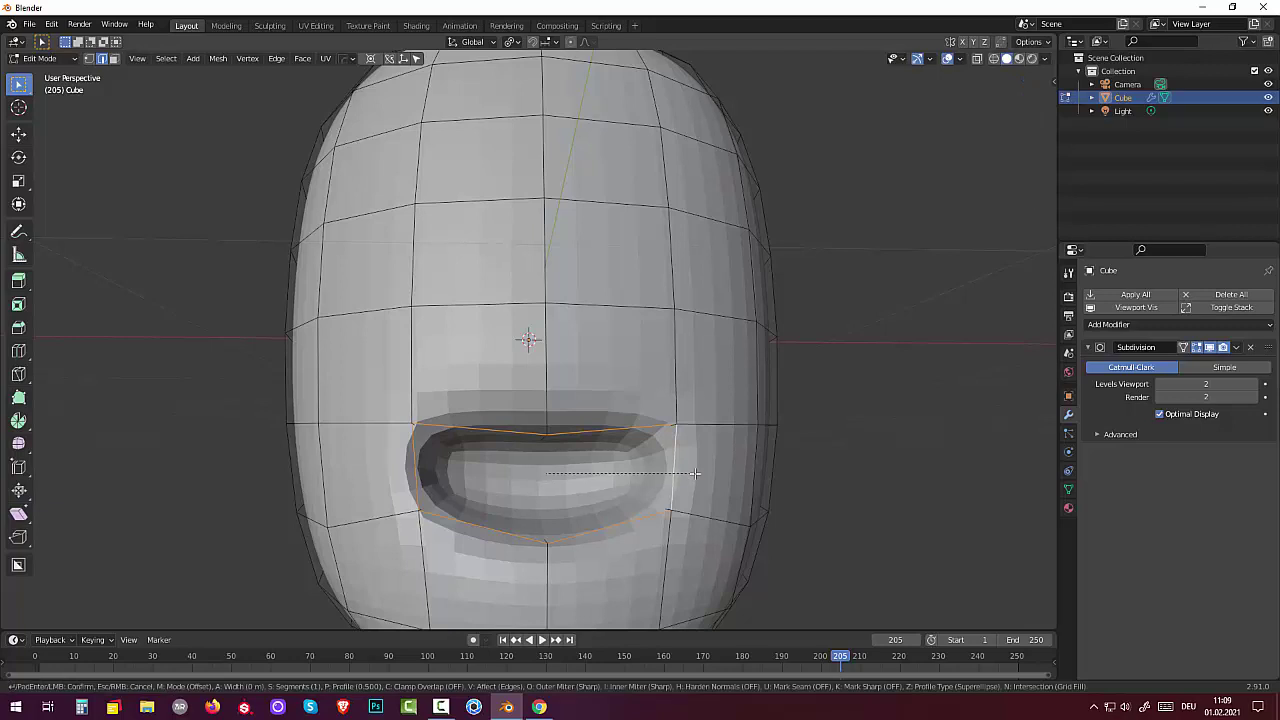
Step: Bevel the mouth edge loop at a narrow width to create a rim
key(ctrl+b)
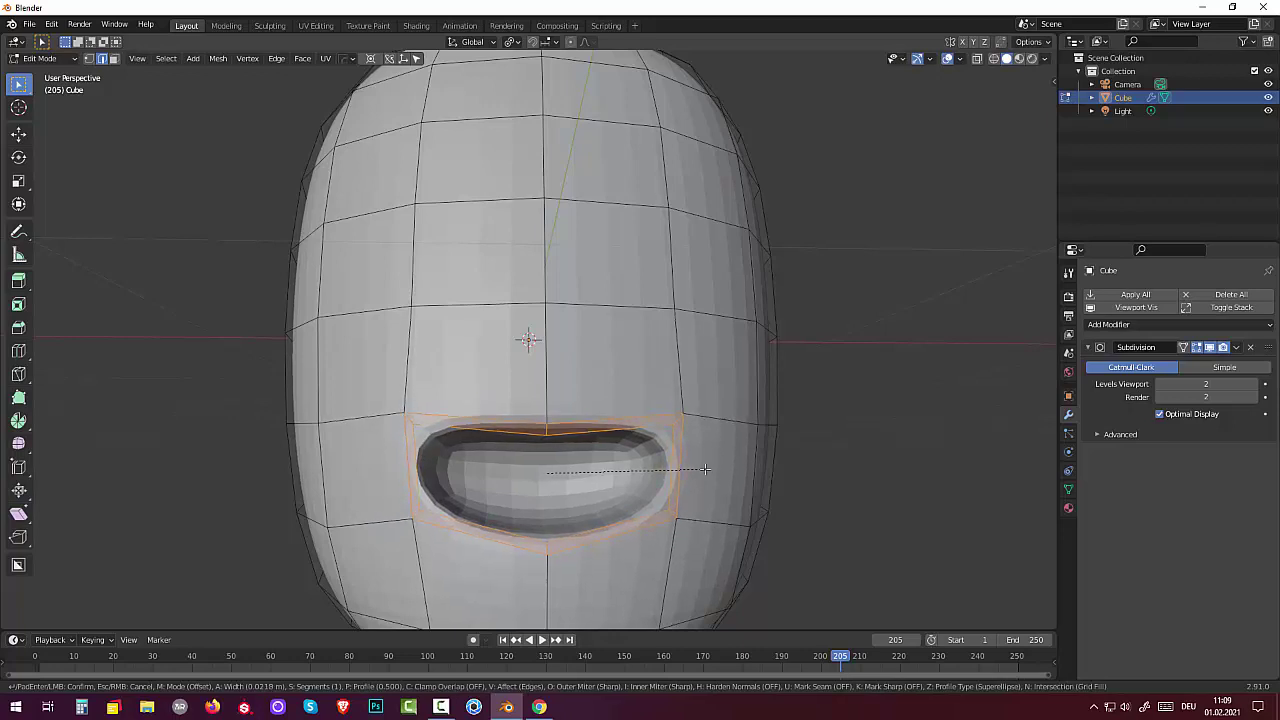
click(705, 468)
click(790, 460)
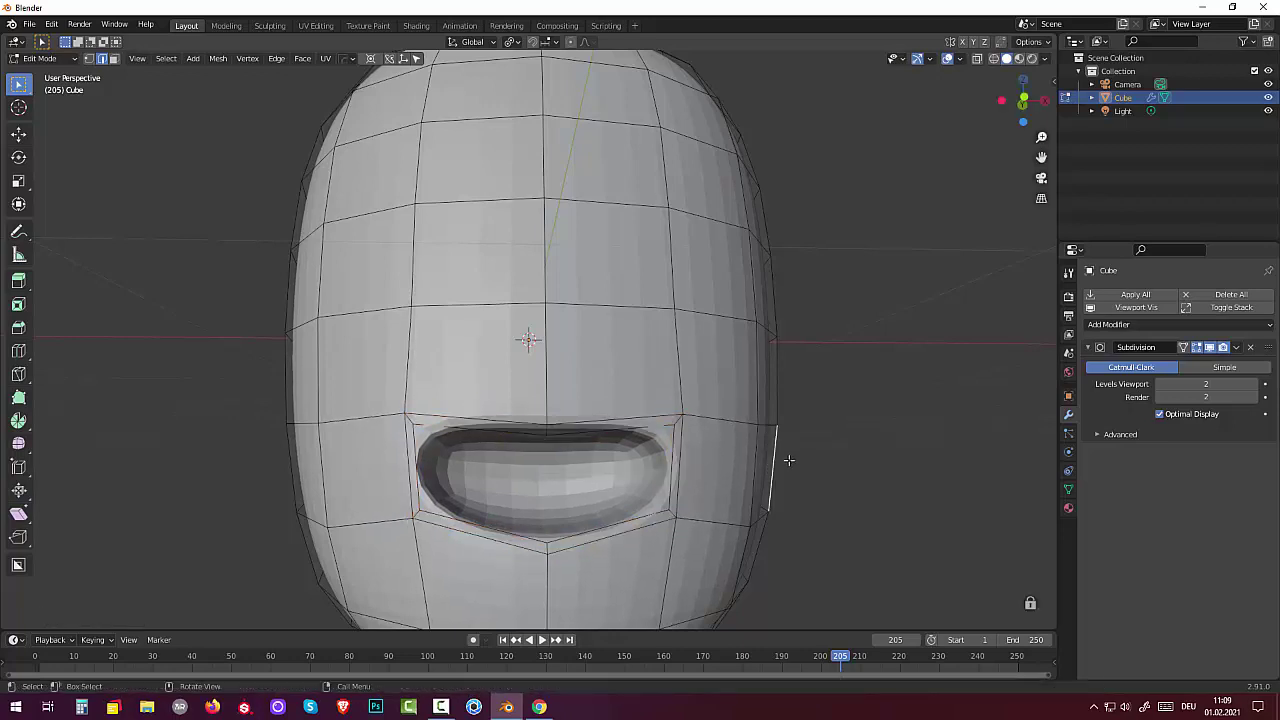
Step: Subdivide the selected edge on the head's side to add an extra loop
mouse_move(790, 462)
middle_down()
mouse_move(797, 483)
mouse_move(582, 387)
middle_up()
right_click(582, 387)
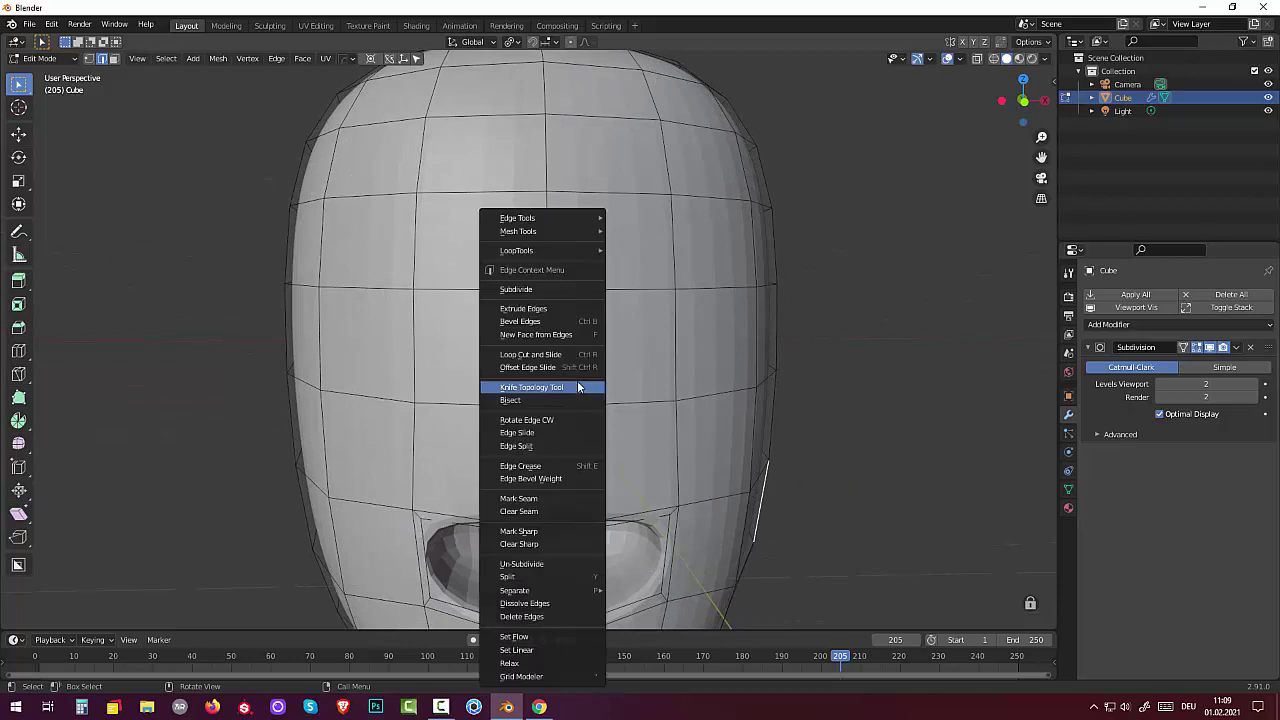
click(534, 290)
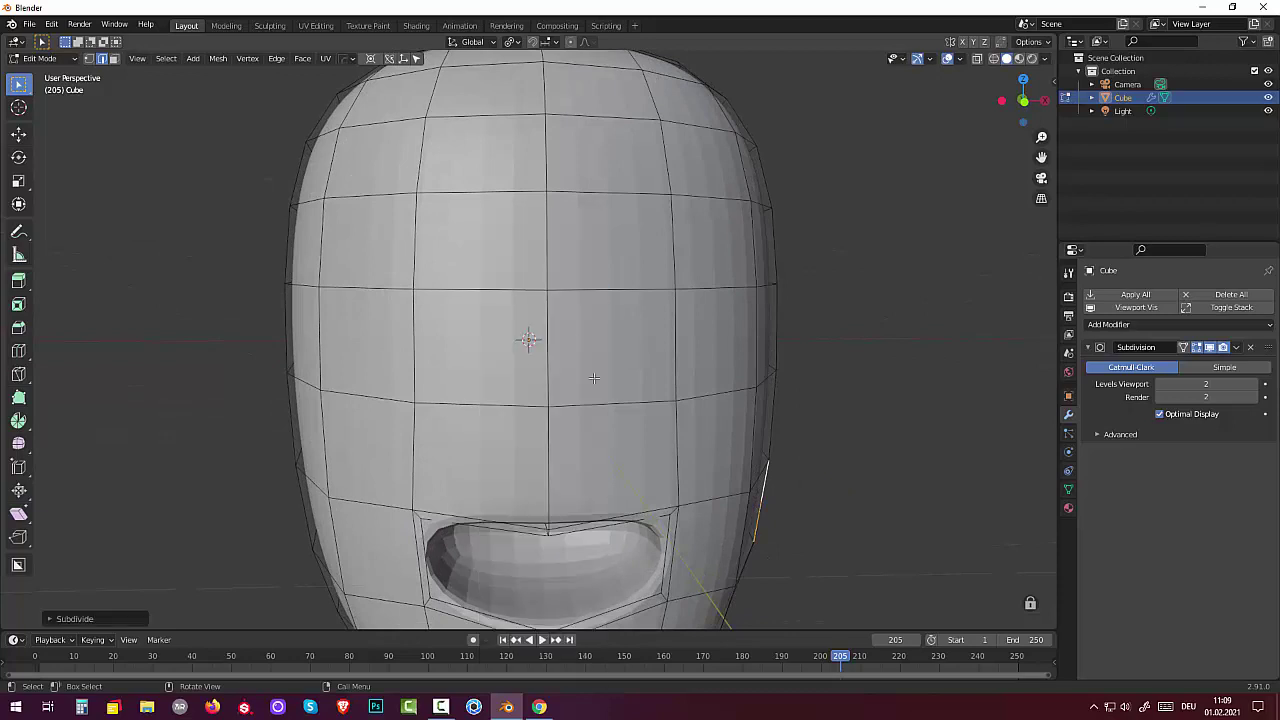
click(46, 60)
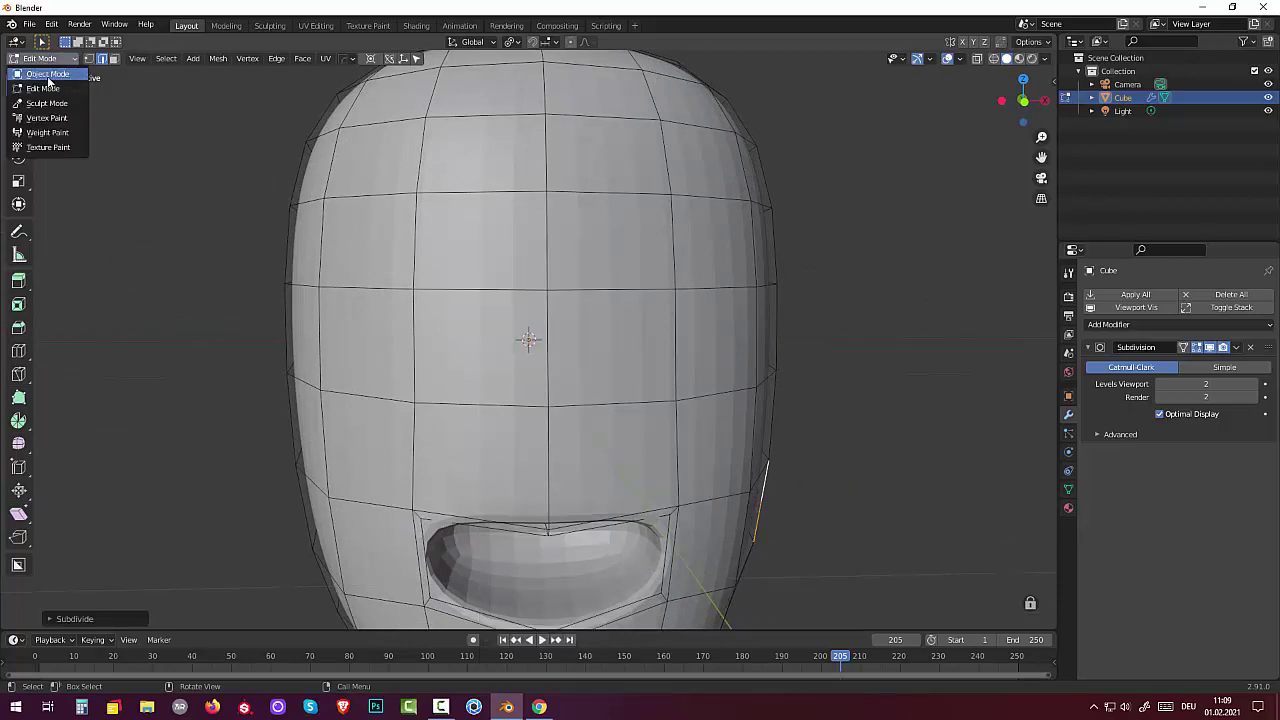
Step: Return to Object Mode and set the head to Shade Smooth
click(50, 76)
right_click(533, 375)
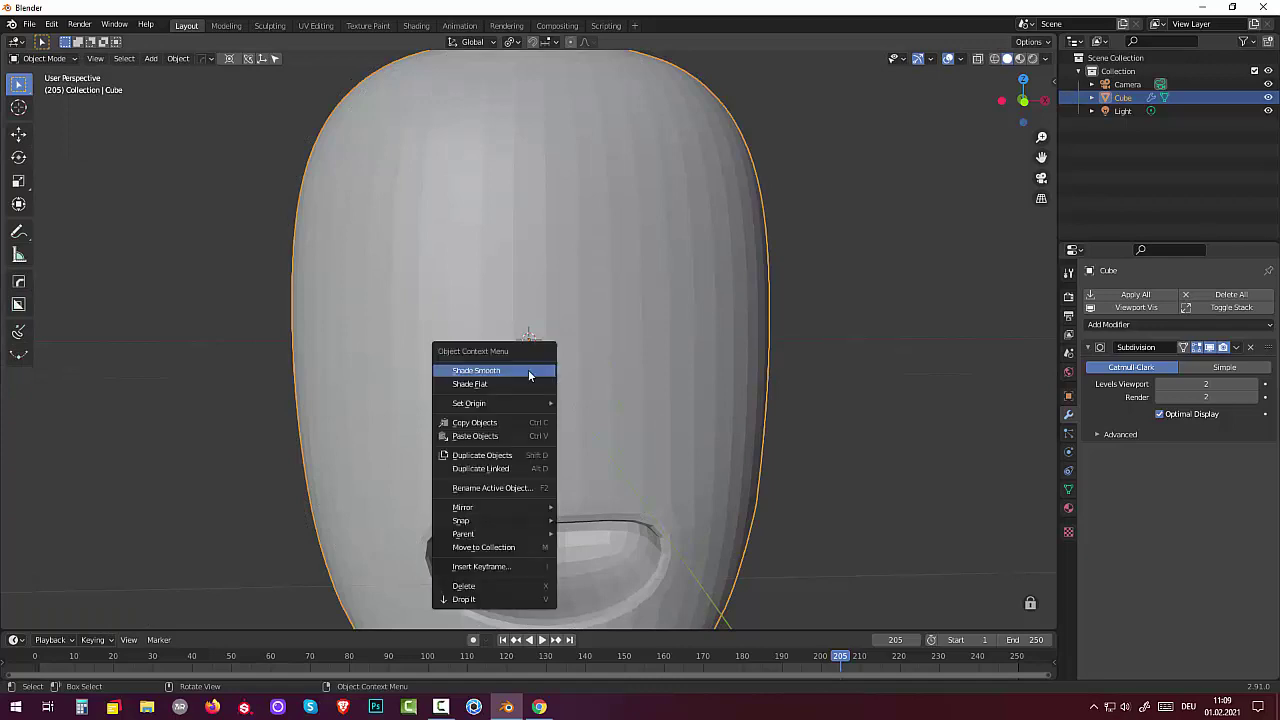
click(488, 368)
scroll(559, 394, down, 3)
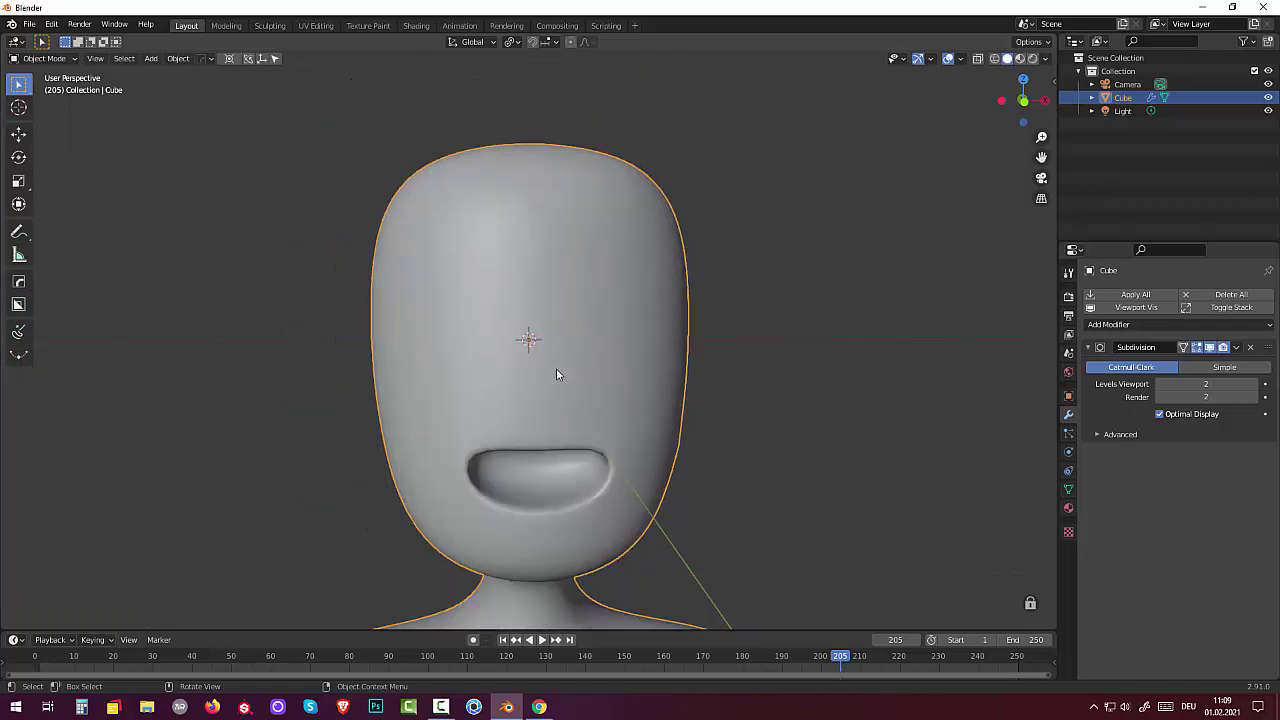
mouse_move(556, 368)
middle_down()
mouse_move(483, 374)
mouse_move(611, 371)
mouse_move(565, 398)
mouse_move(546, 354)
mouse_move(544, 385)
middle_up()
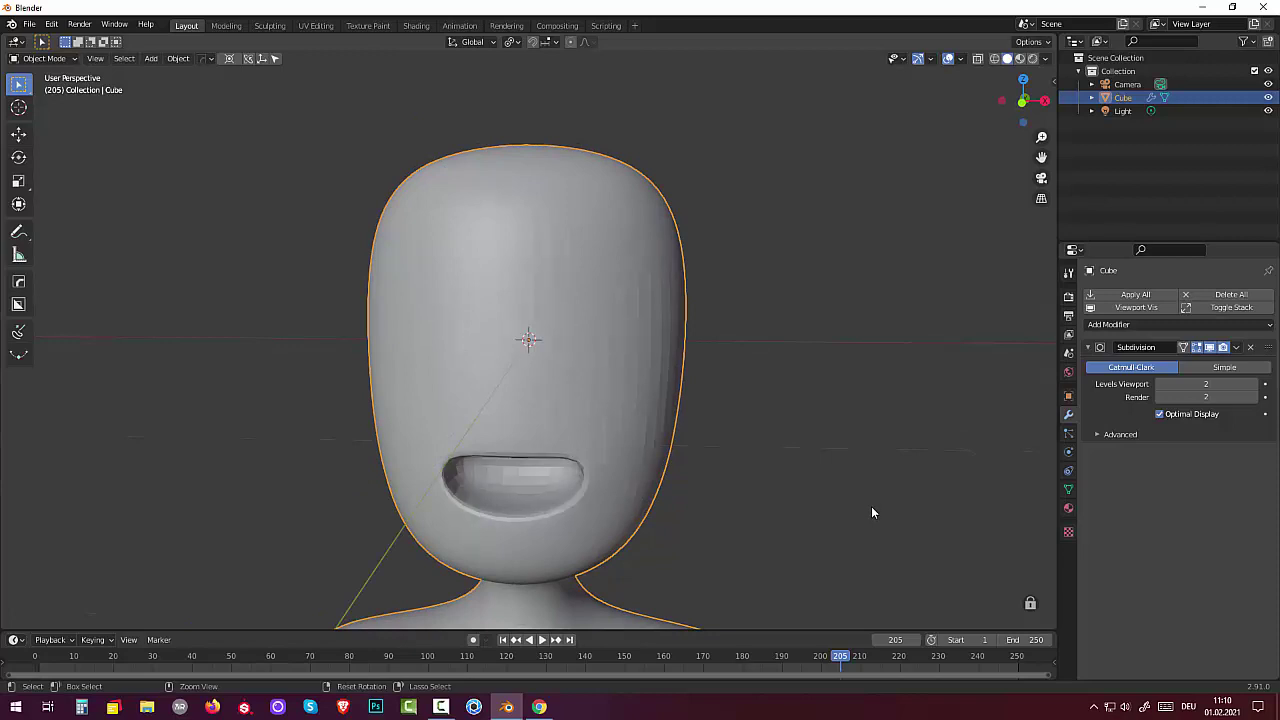
Step: Increase the Subdivision modifier's Levels Viewport from 2 to 3
click(766, 530)
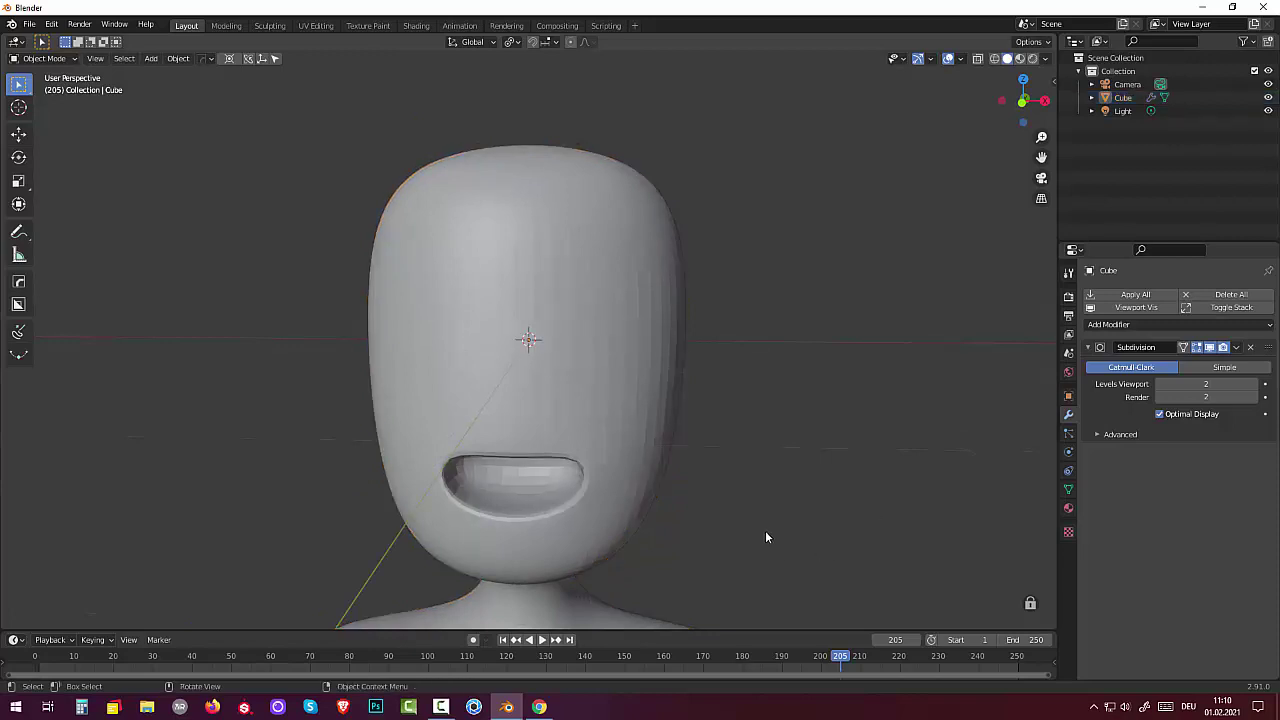
mouse_move(765, 530)
middle_down()
mouse_move(798, 508)
mouse_move(782, 546)
middle_up()
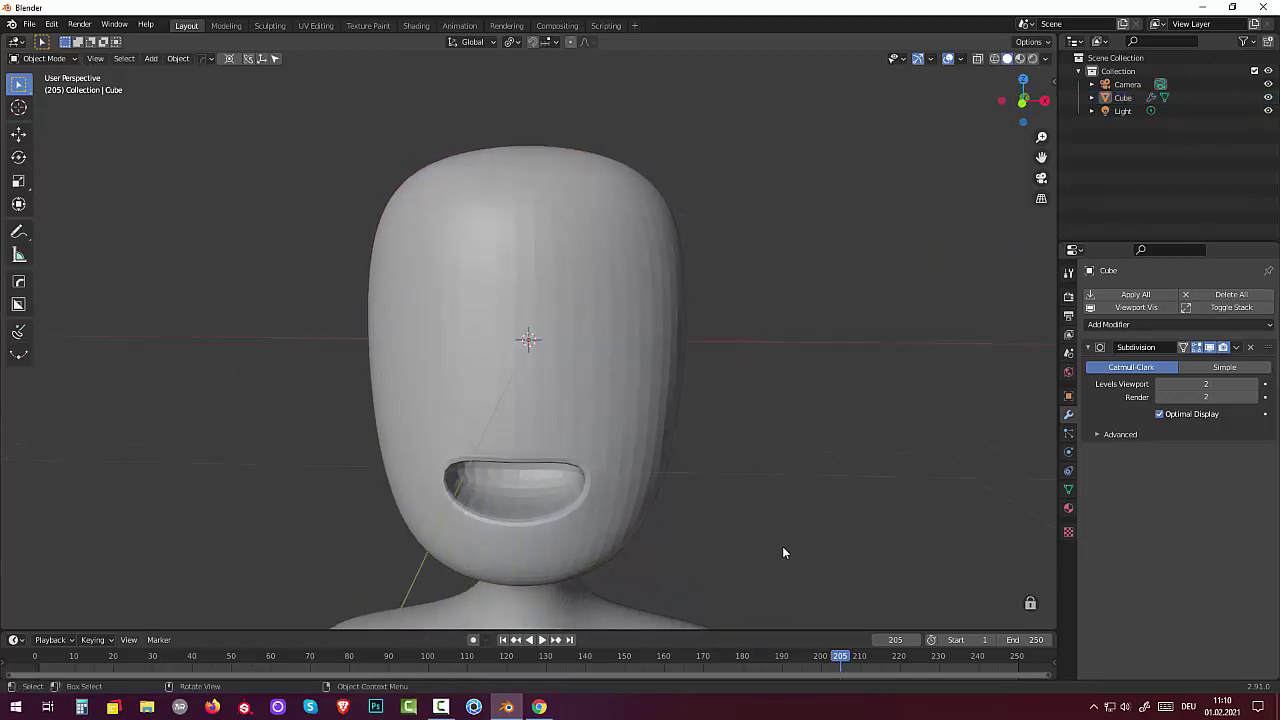
click(1253, 384)
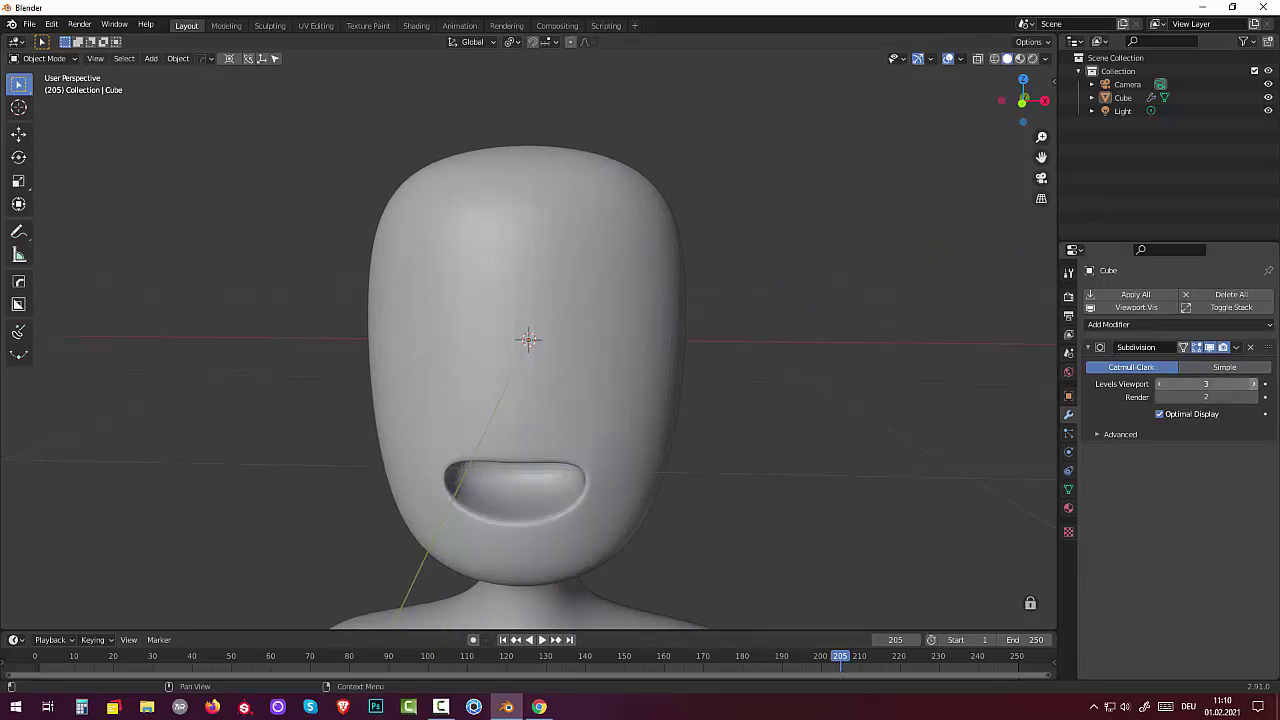
Step: Zoom out on the bust and set the head's Subdivision levels to 3 for viewport and render
click(1160, 385)
scroll(735, 510, down, 3)
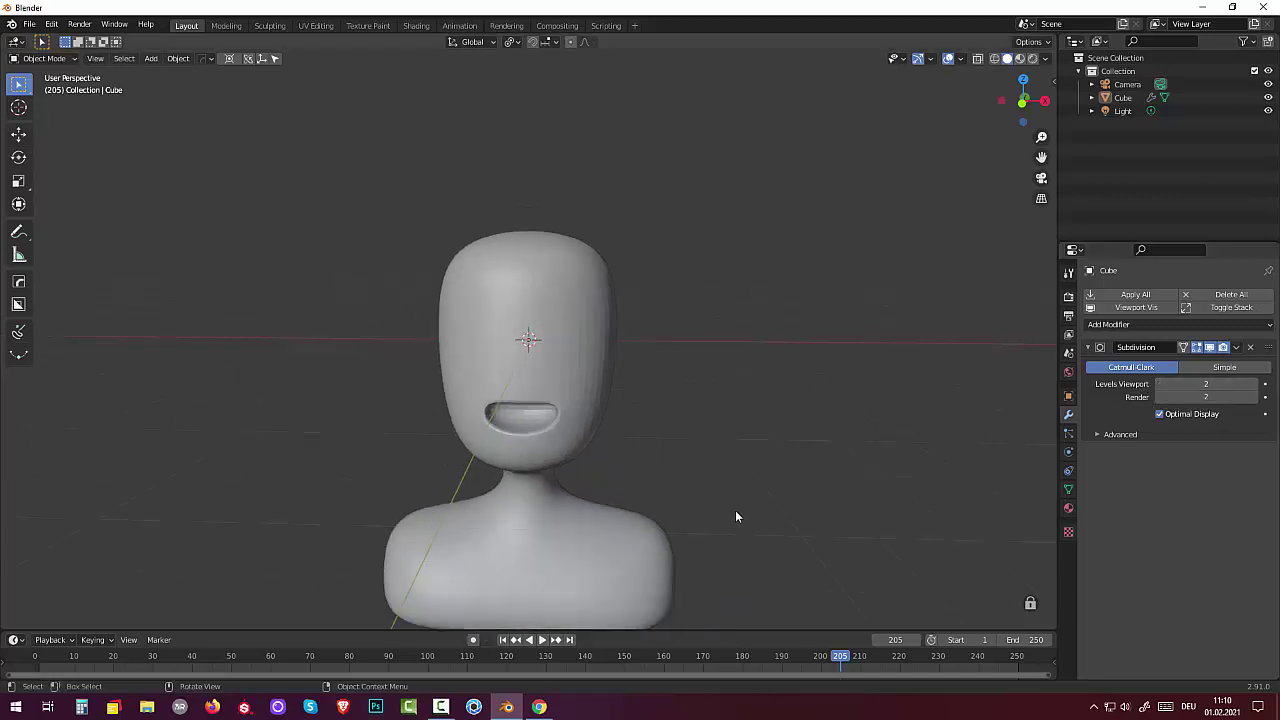
mouse_move(735, 510)
middle_down()
mouse_move(765, 460)
mouse_move(782, 462)
mouse_move(740, 501)
mouse_move(742, 482)
middle_up()
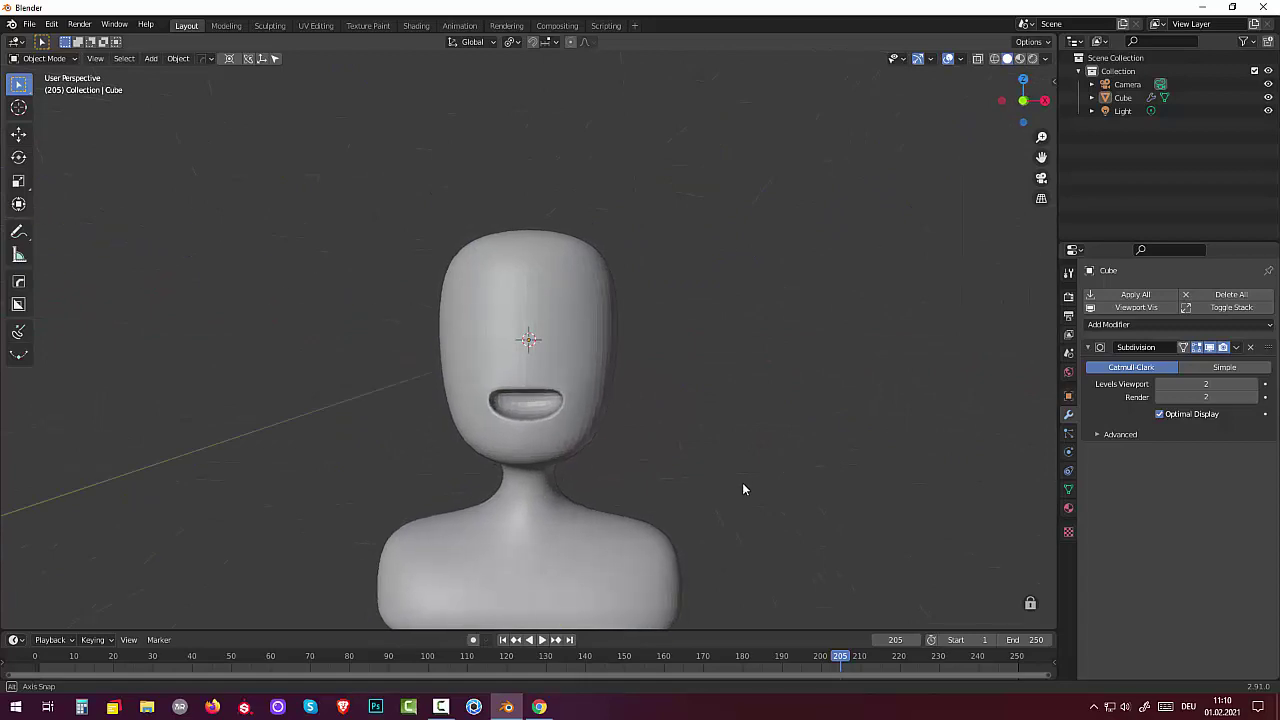
click(441, 708)
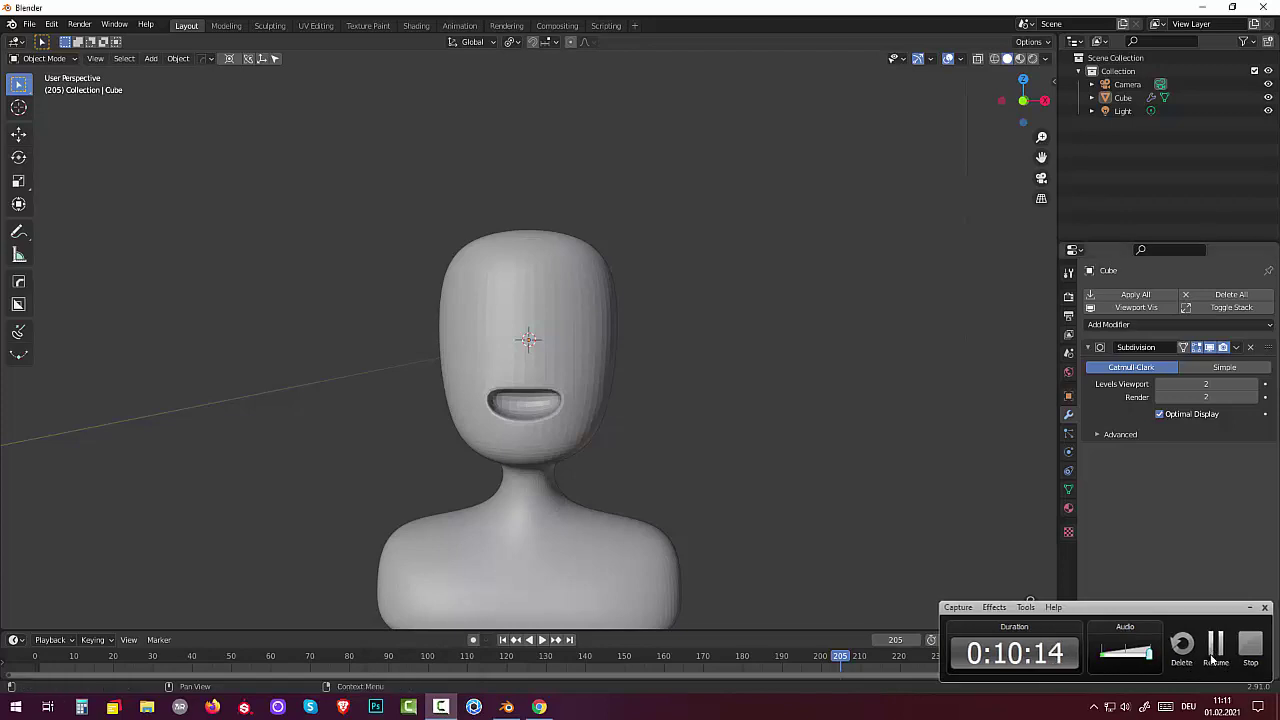
click(1213, 650)
click(1255, 385)
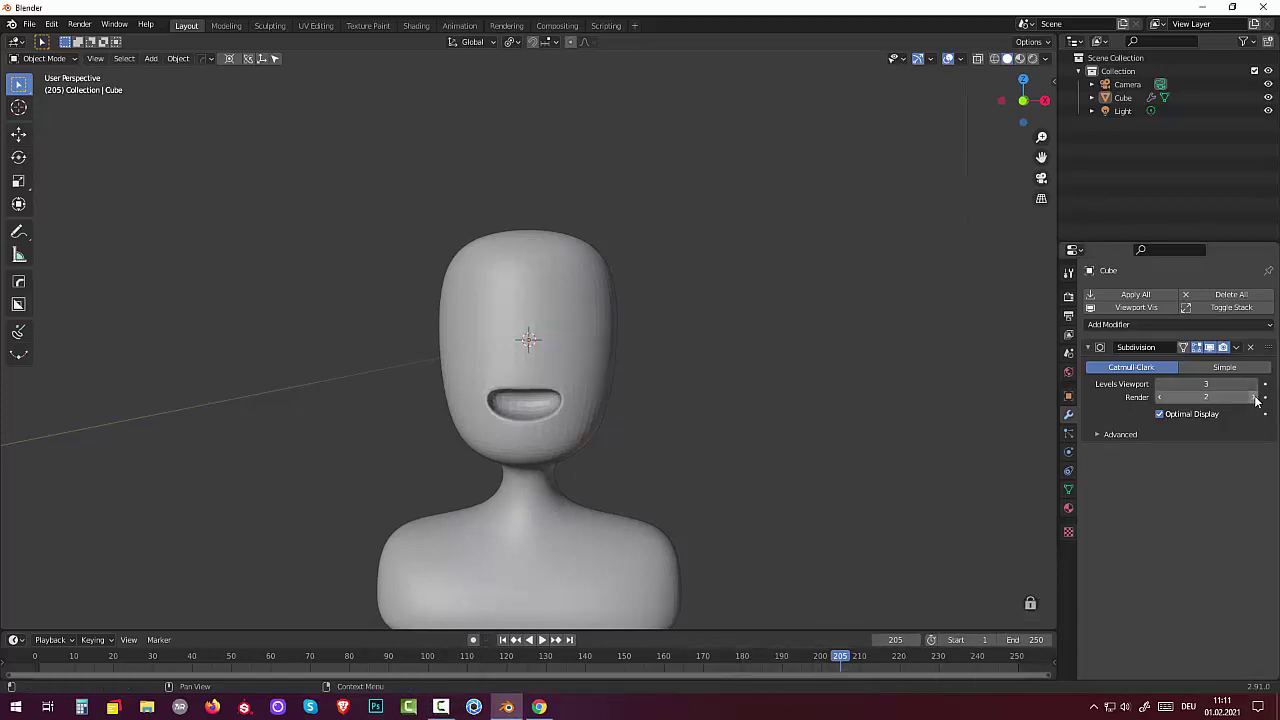
click(1257, 398)
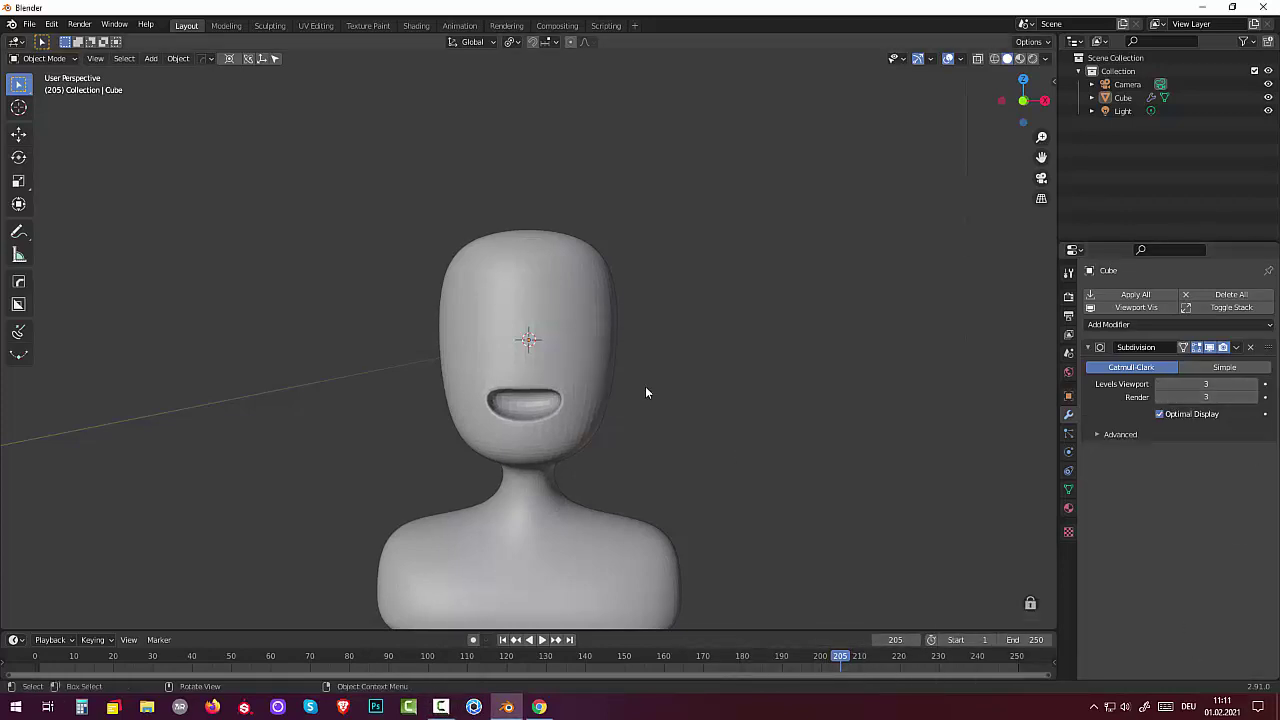
Step: Reselect the head mesh and apply Shade Smooth from its context menu
right_click(516, 320)
click(490, 314)
click(585, 342)
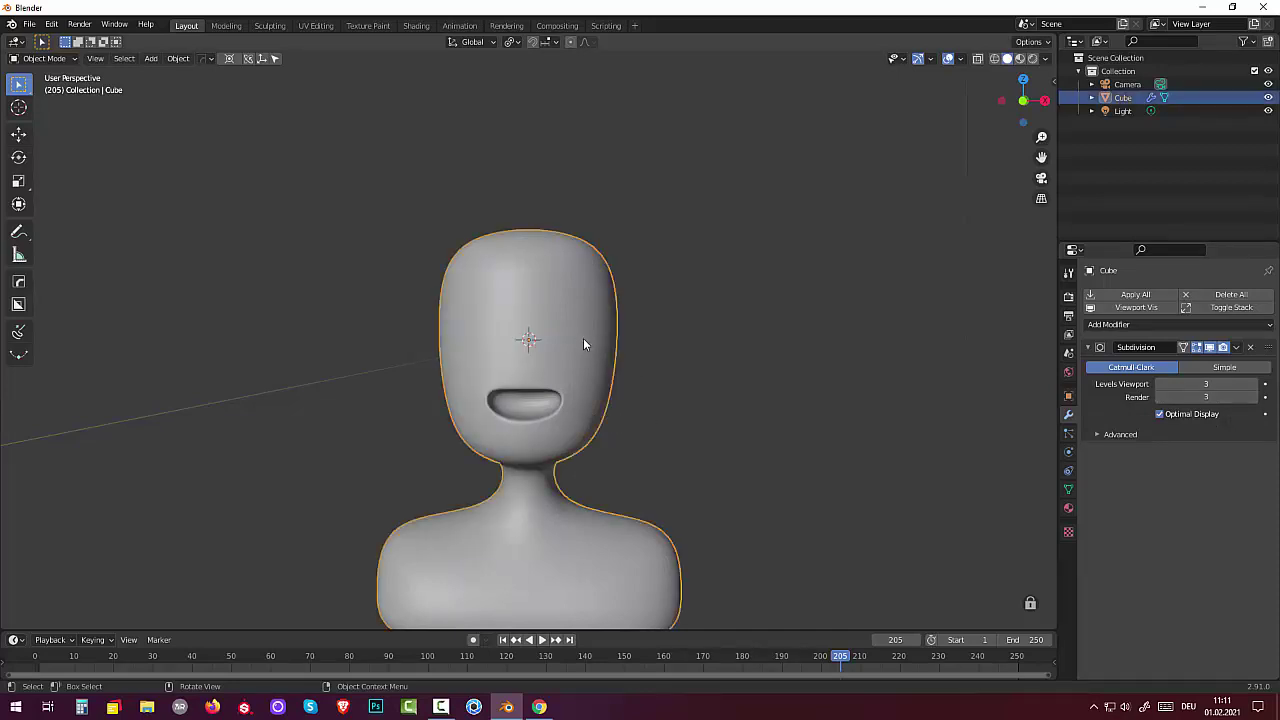
click(822, 517)
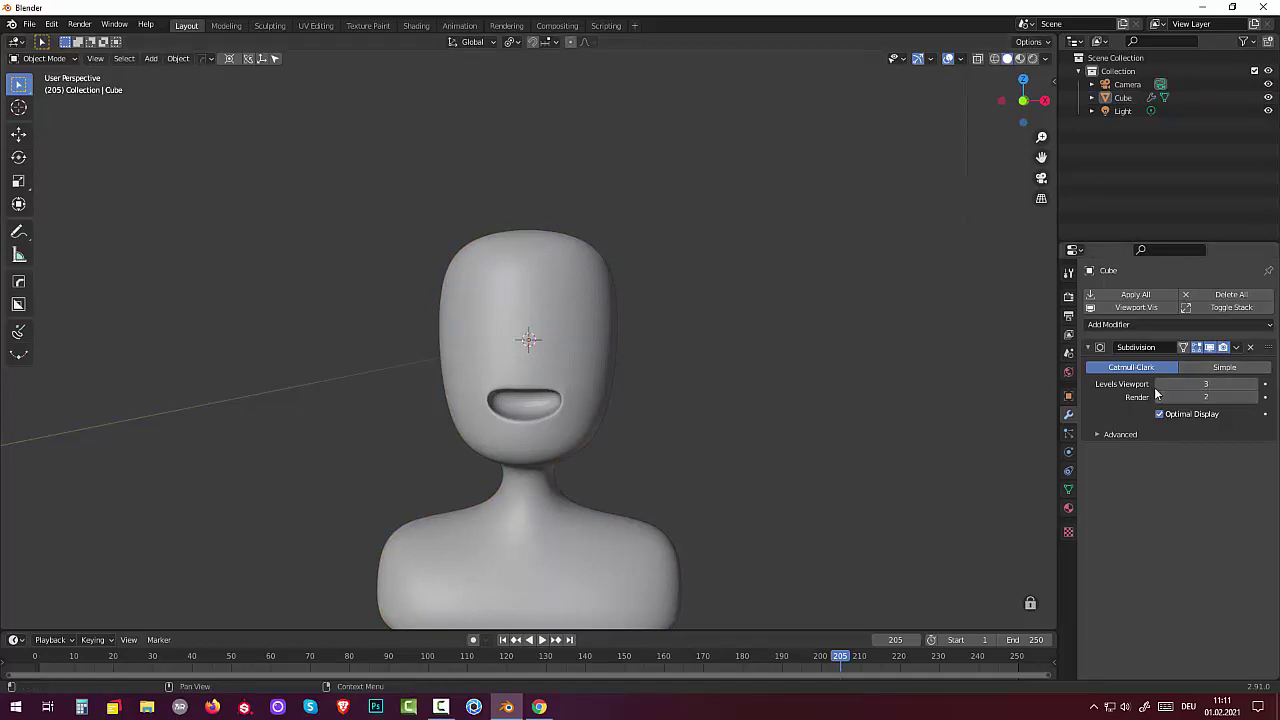
click(550, 358)
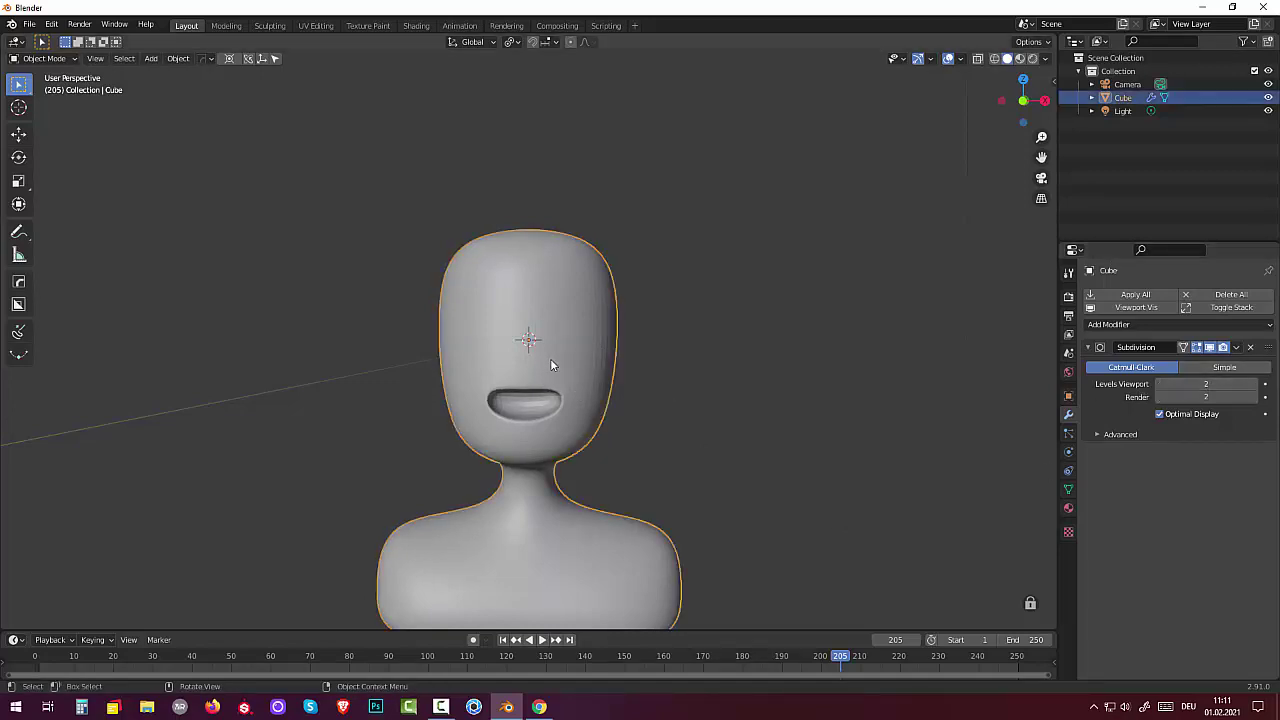
right_click(551, 358)
click(520, 358)
Step: Raise the Subdivision Viewport and Render levels to 3 again after smoothing
click(1254, 385)
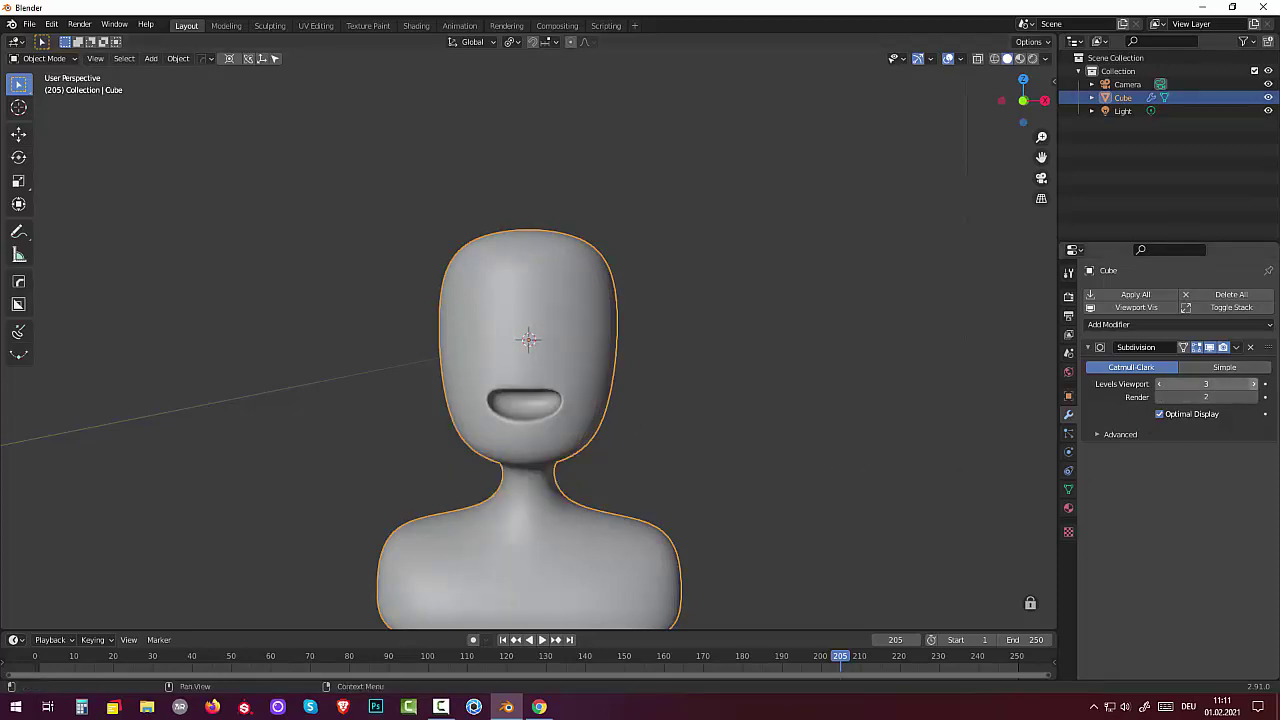
click(1255, 400)
scroll(358, 461, up, 1)
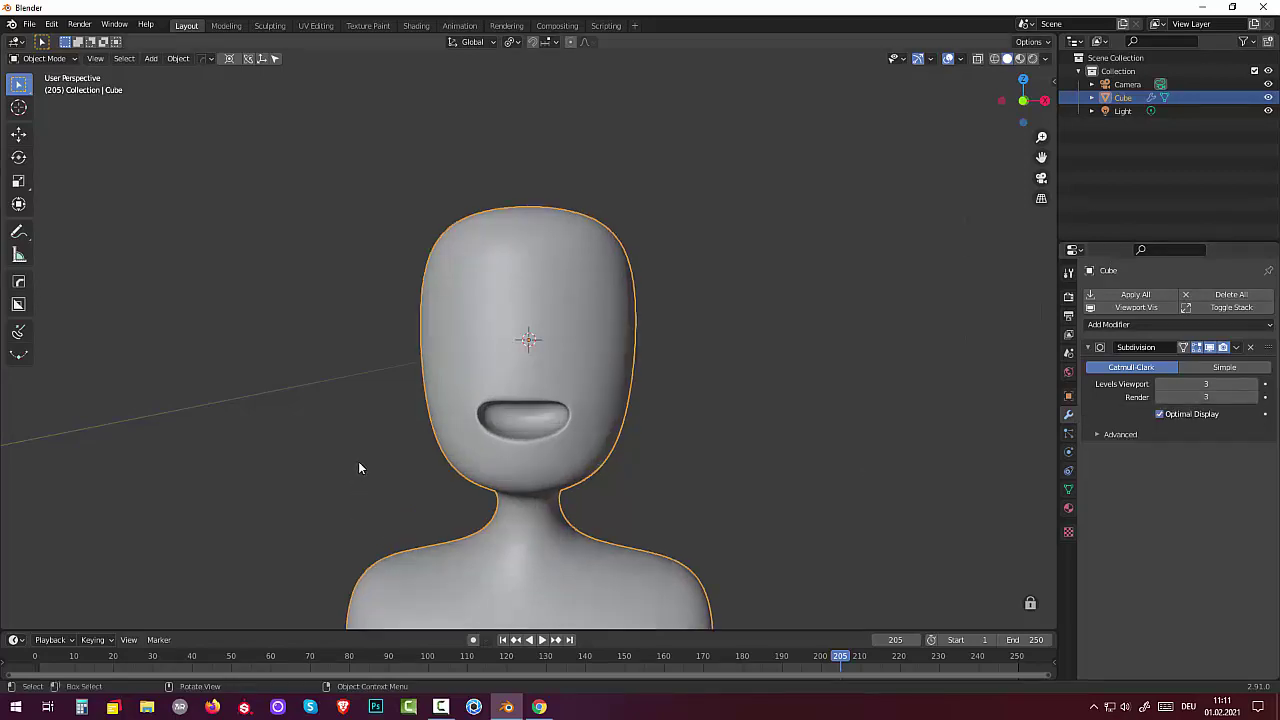
scroll(360, 461, up, 2)
Step: Enter vertex Edit Mode on the head and switch to the front orthographic view
key(Tab)
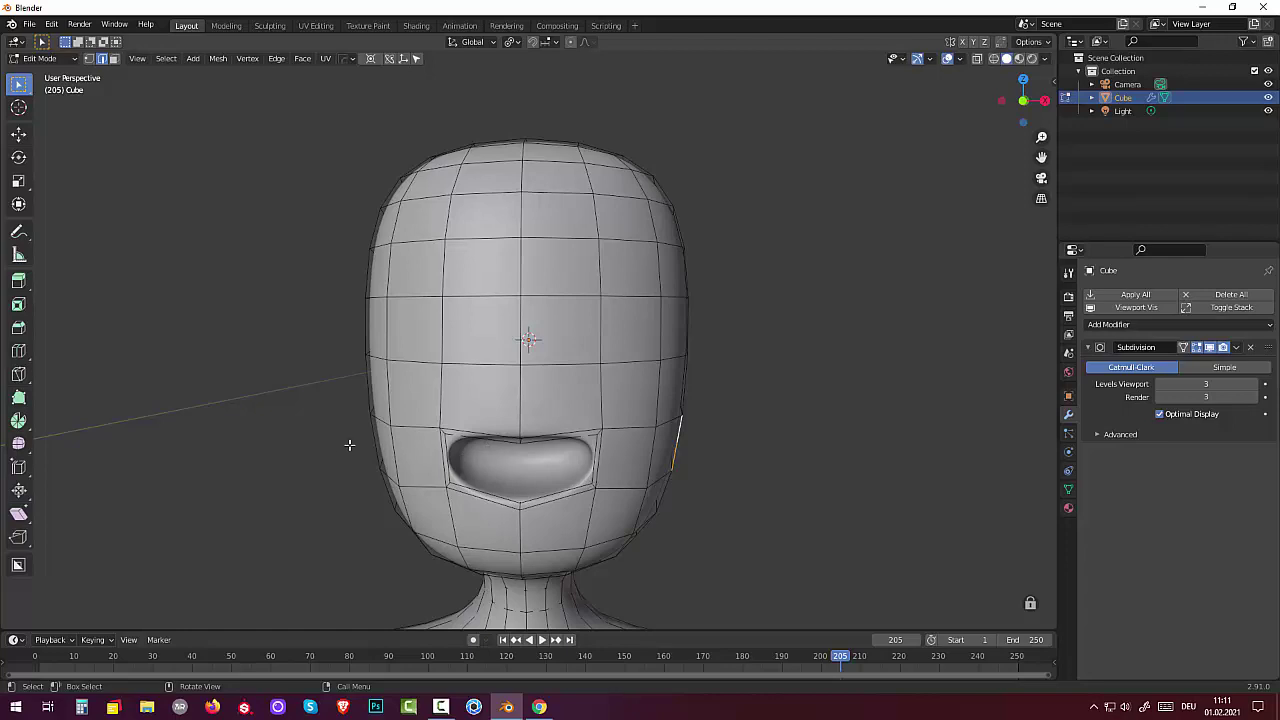
key(1)
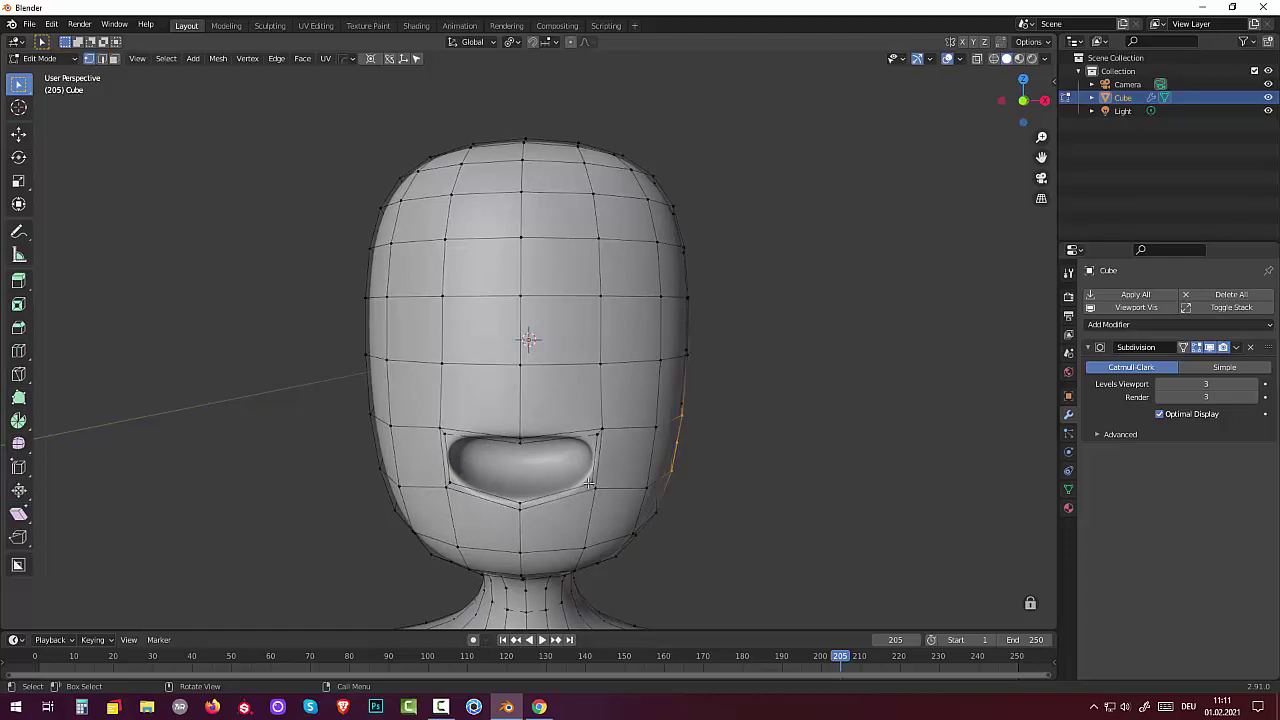
click(590, 483)
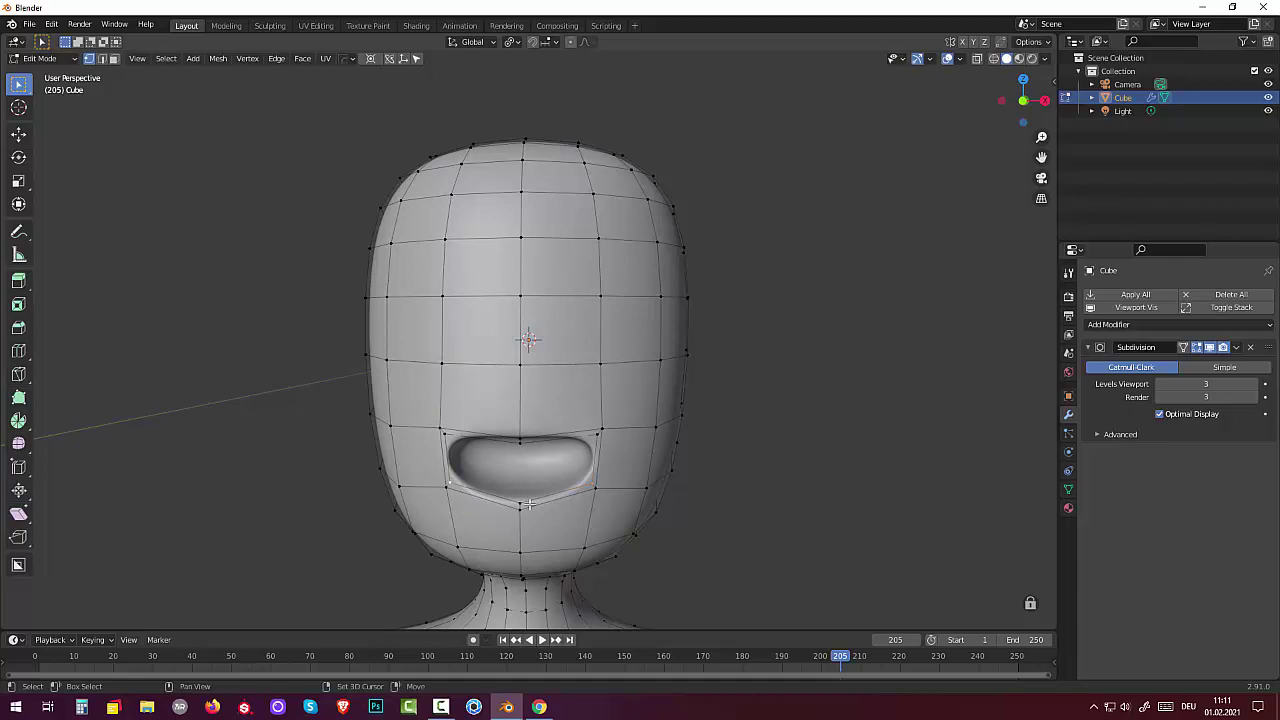
middle_drag(571, 505, 588, 492)
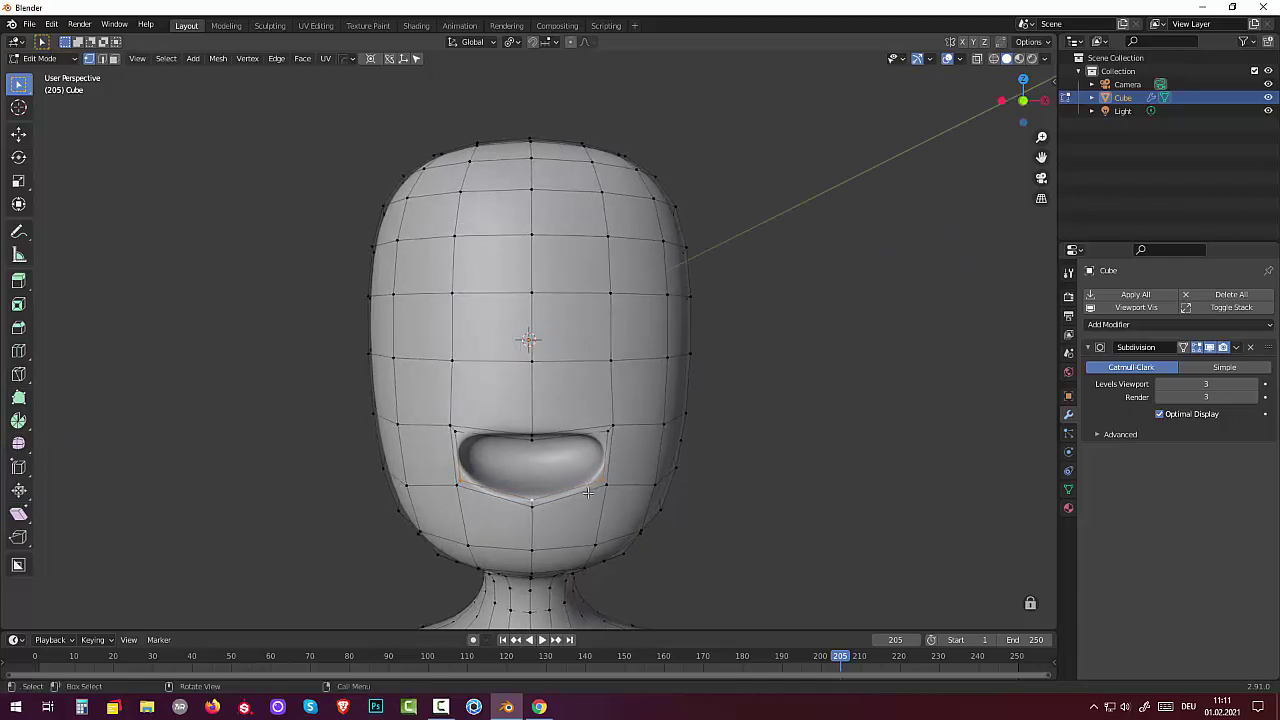
key(KP_1)
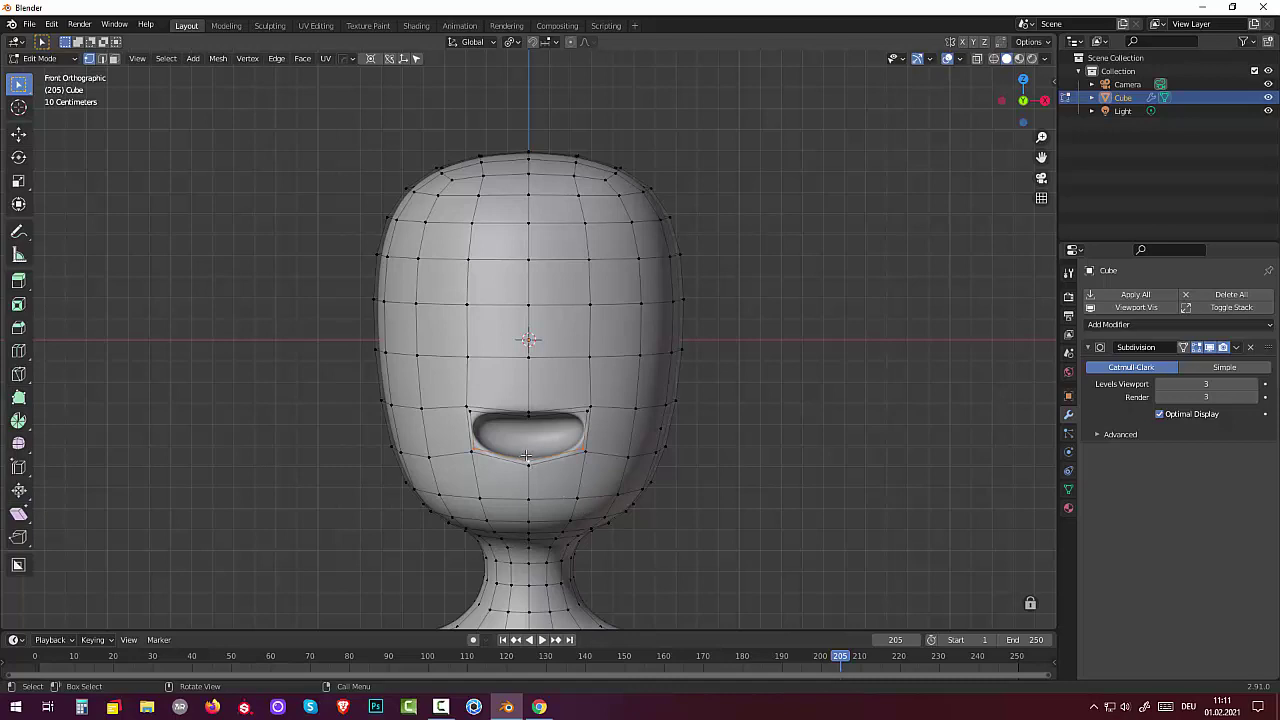
Step: Move the mouth's bottom and top middle vertices along Z into a neater oval
key(g)
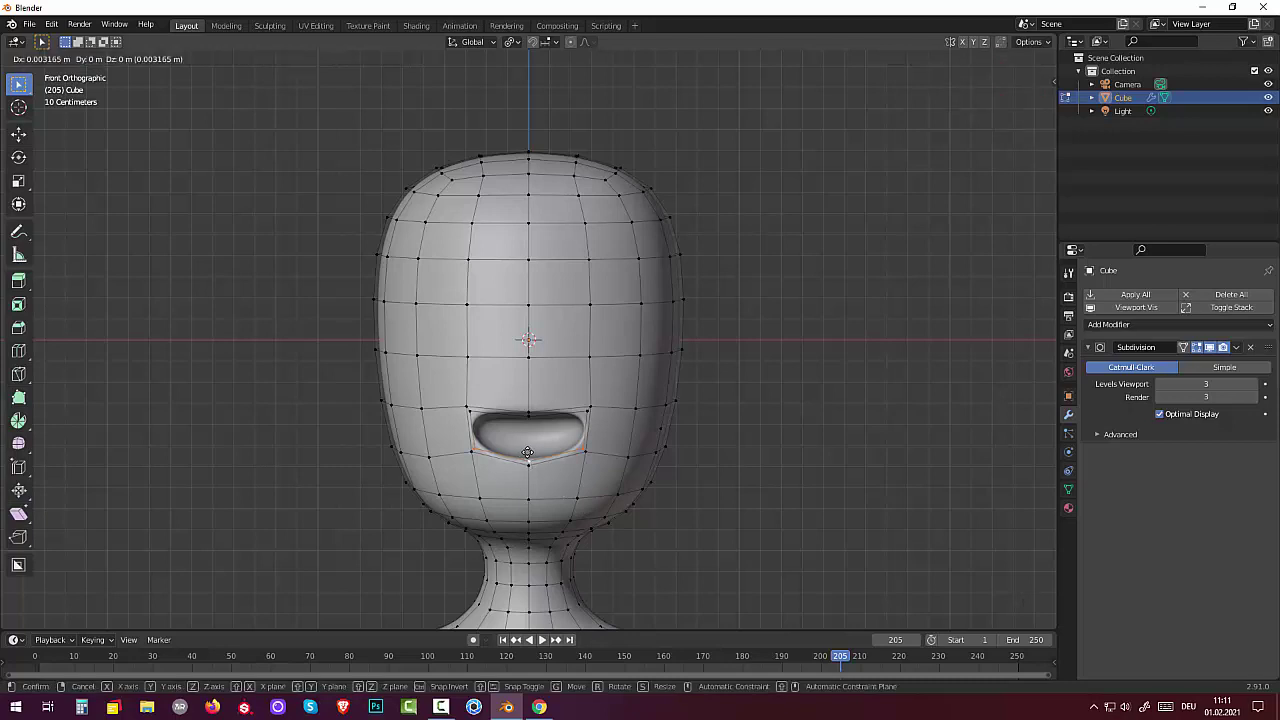
key(z)
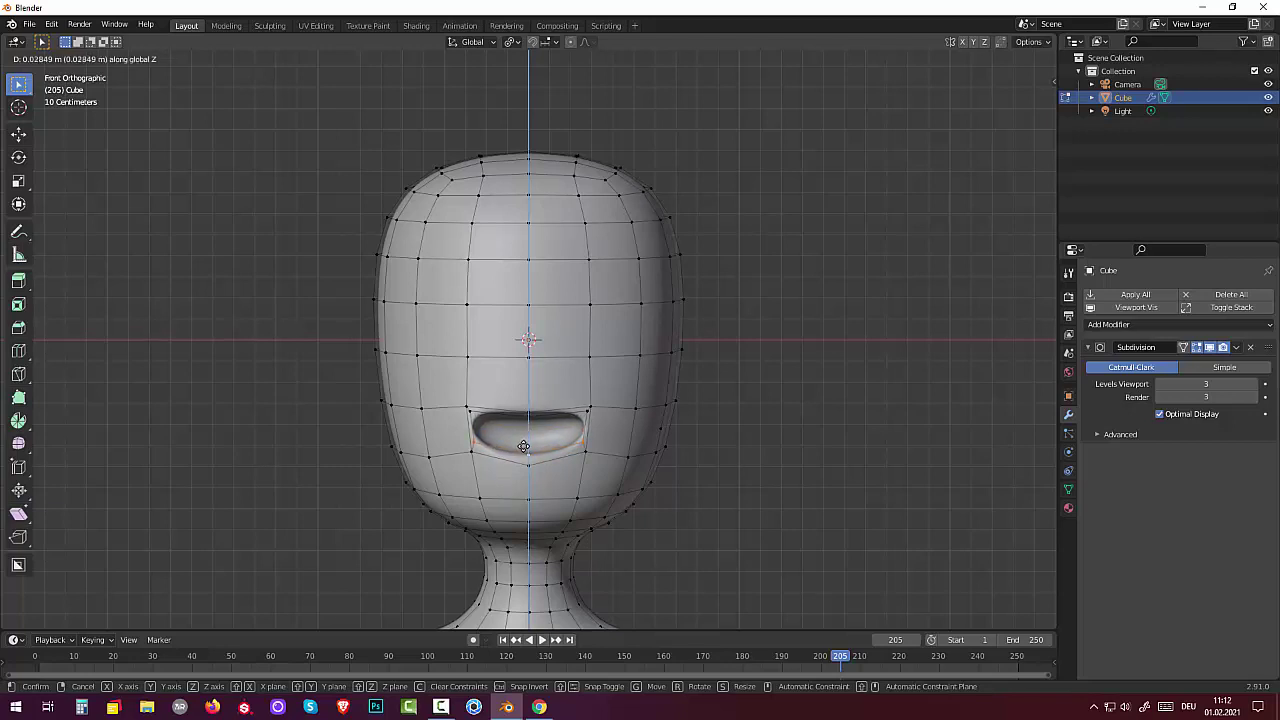
click(524, 445)
click(528, 413)
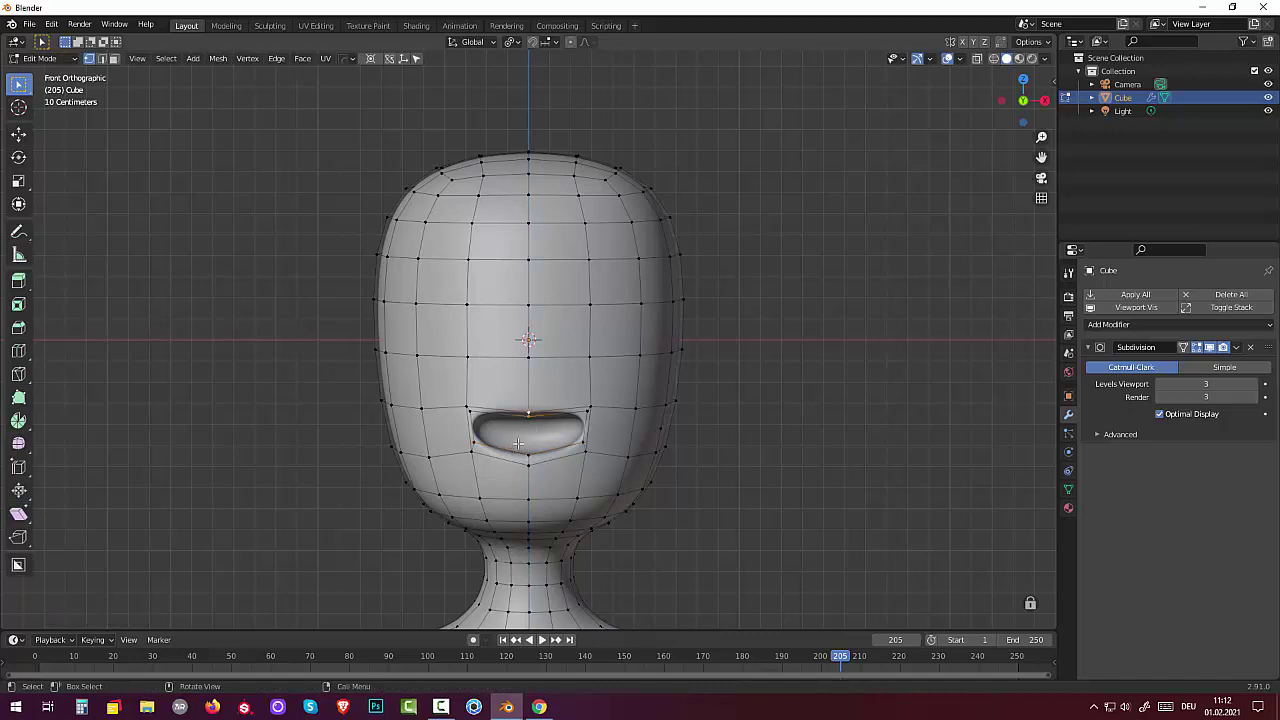
key(g)
key(z)
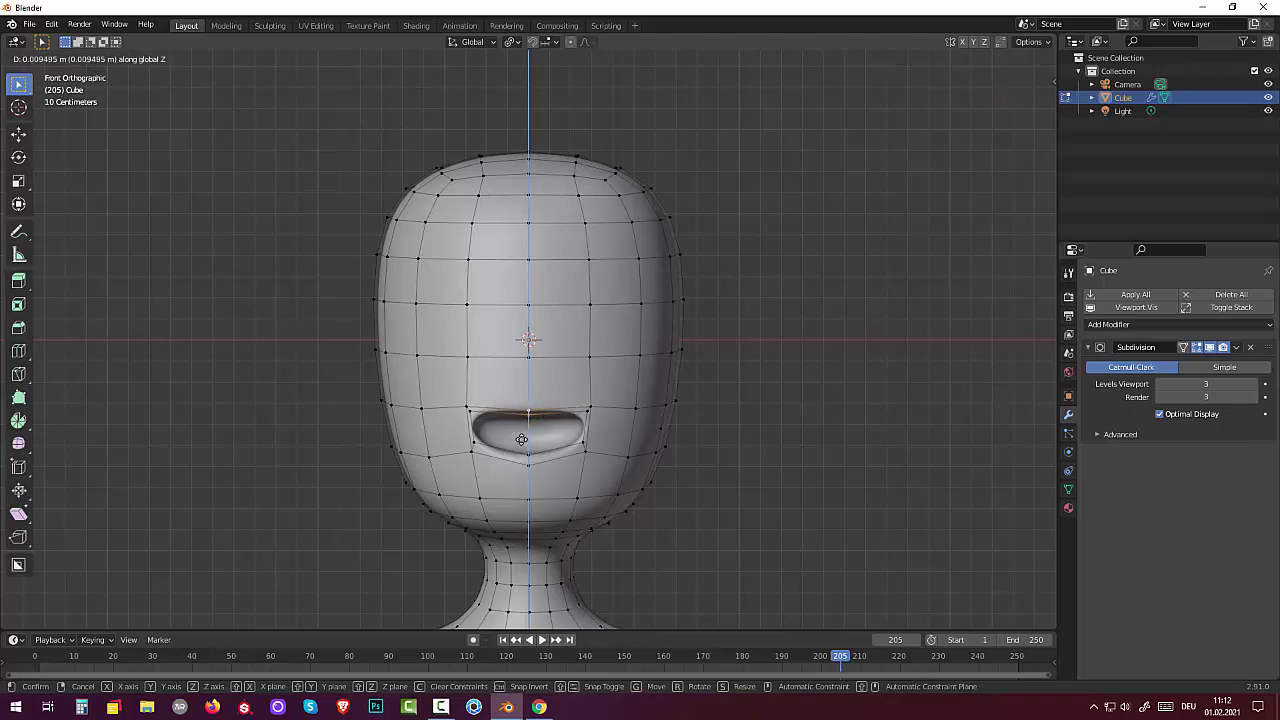
click(523, 440)
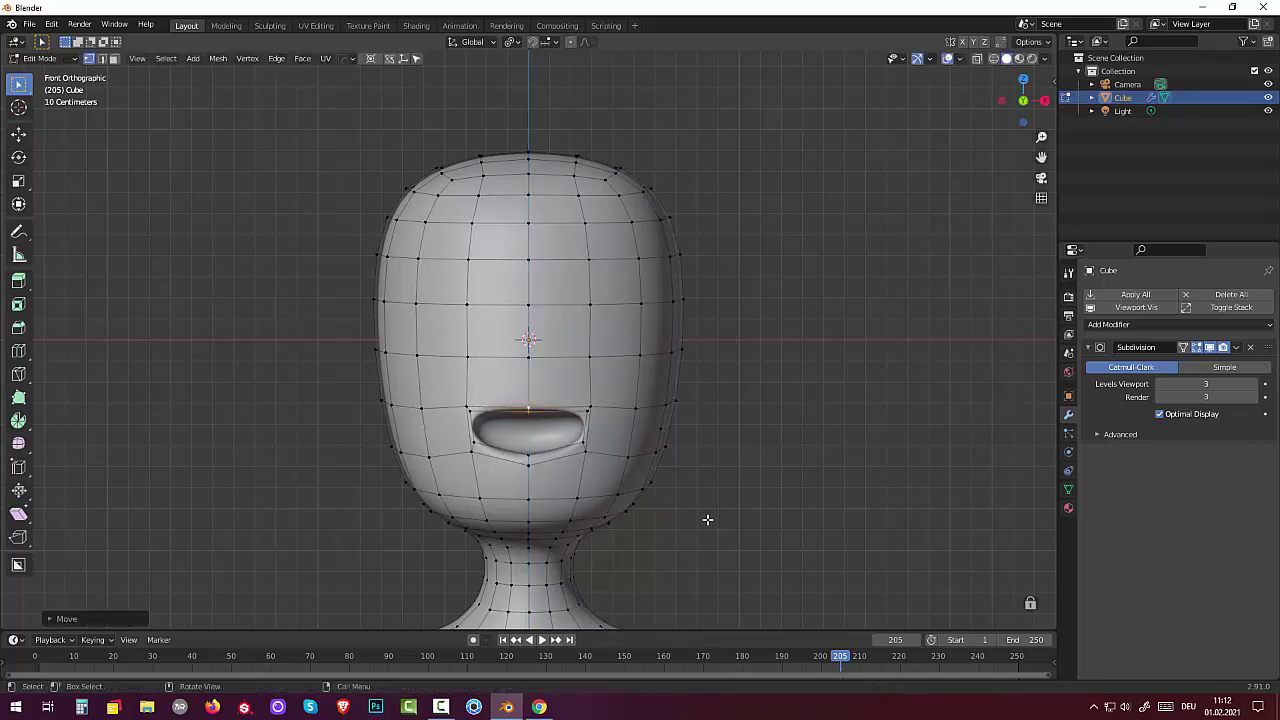
Step: Orbit the view back into perspective and bring up the interaction mode menu
scroll(743, 520, down, 3)
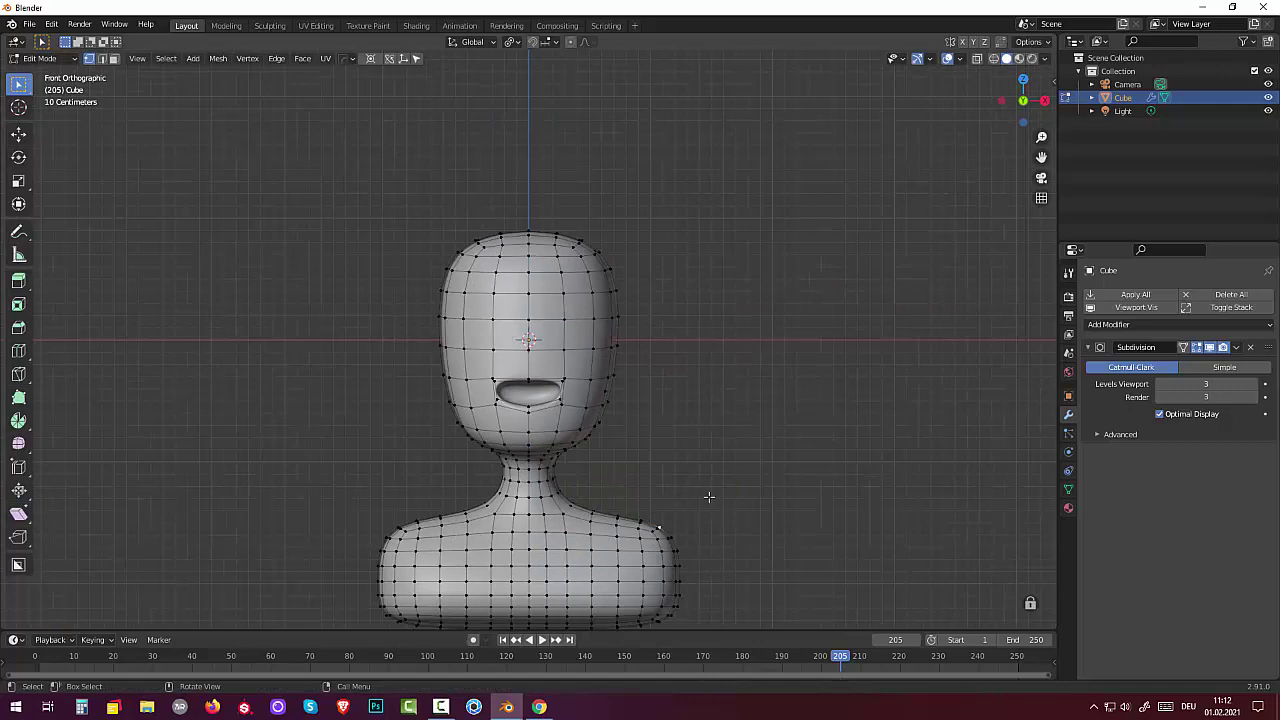
mouse_move(708, 497)
middle_down()
mouse_move(571, 487)
mouse_move(712, 506)
mouse_move(700, 508)
middle_up()
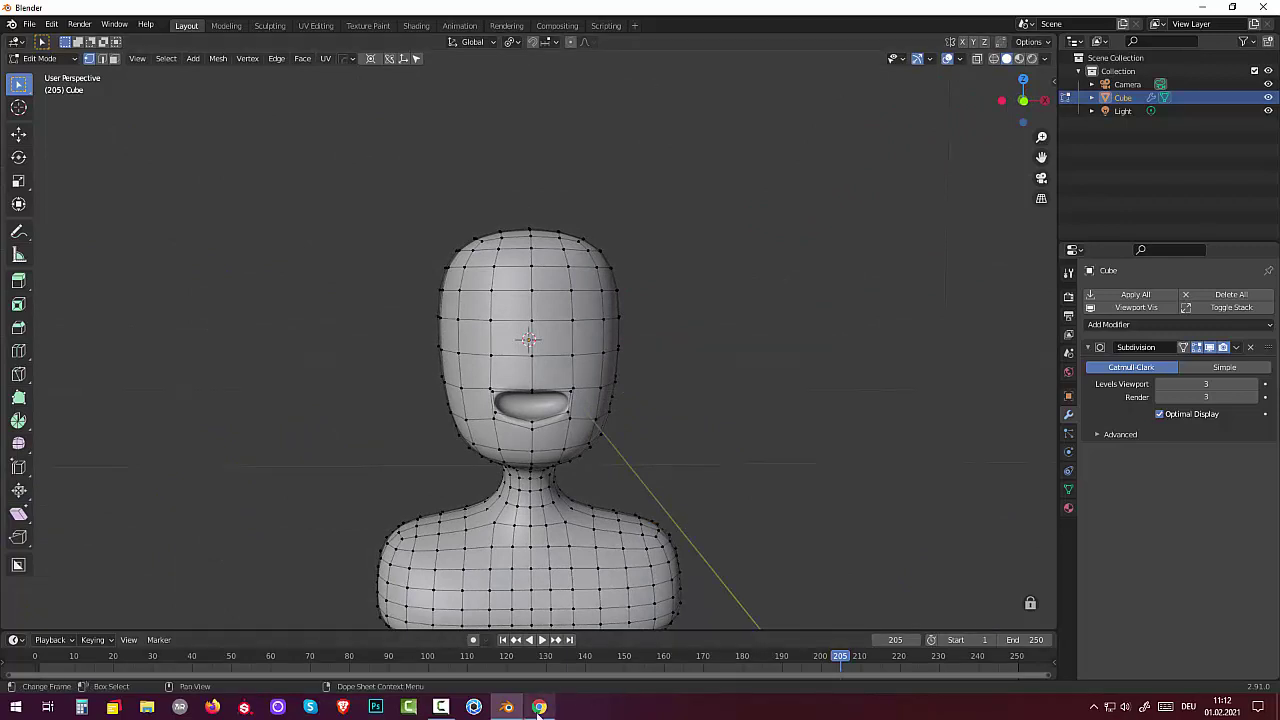
click(440, 707)
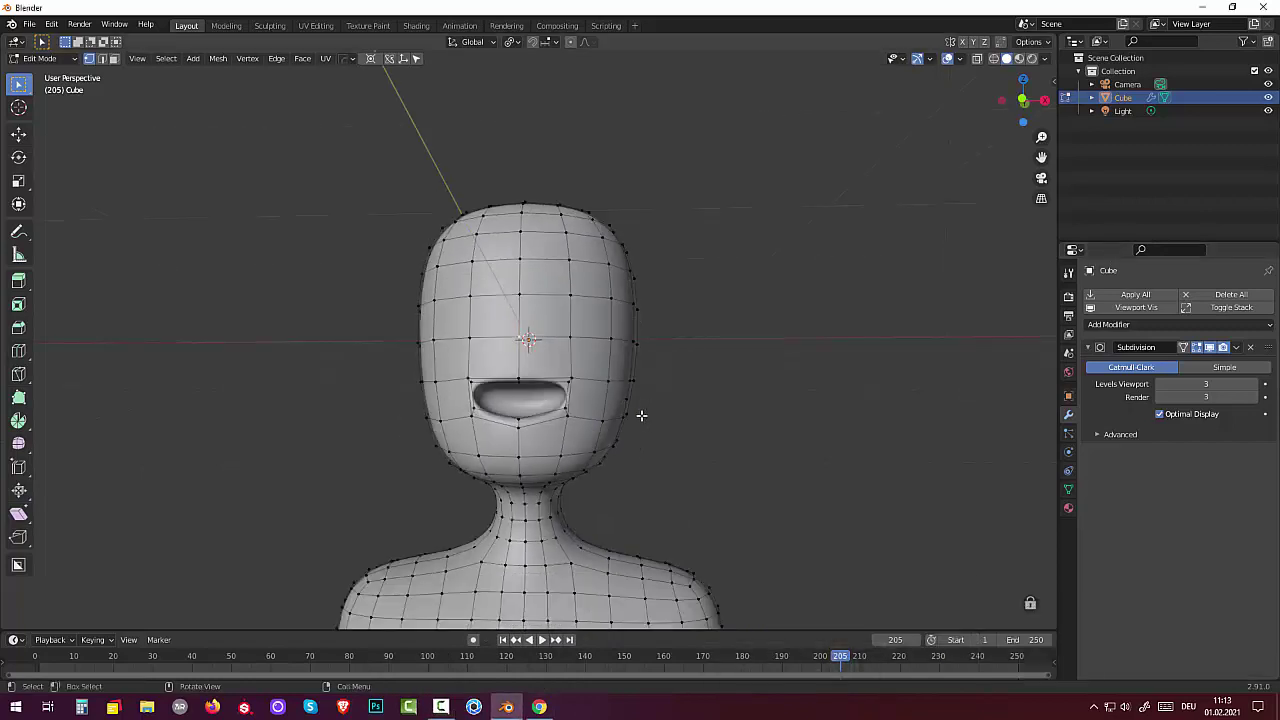
key(shift+a)
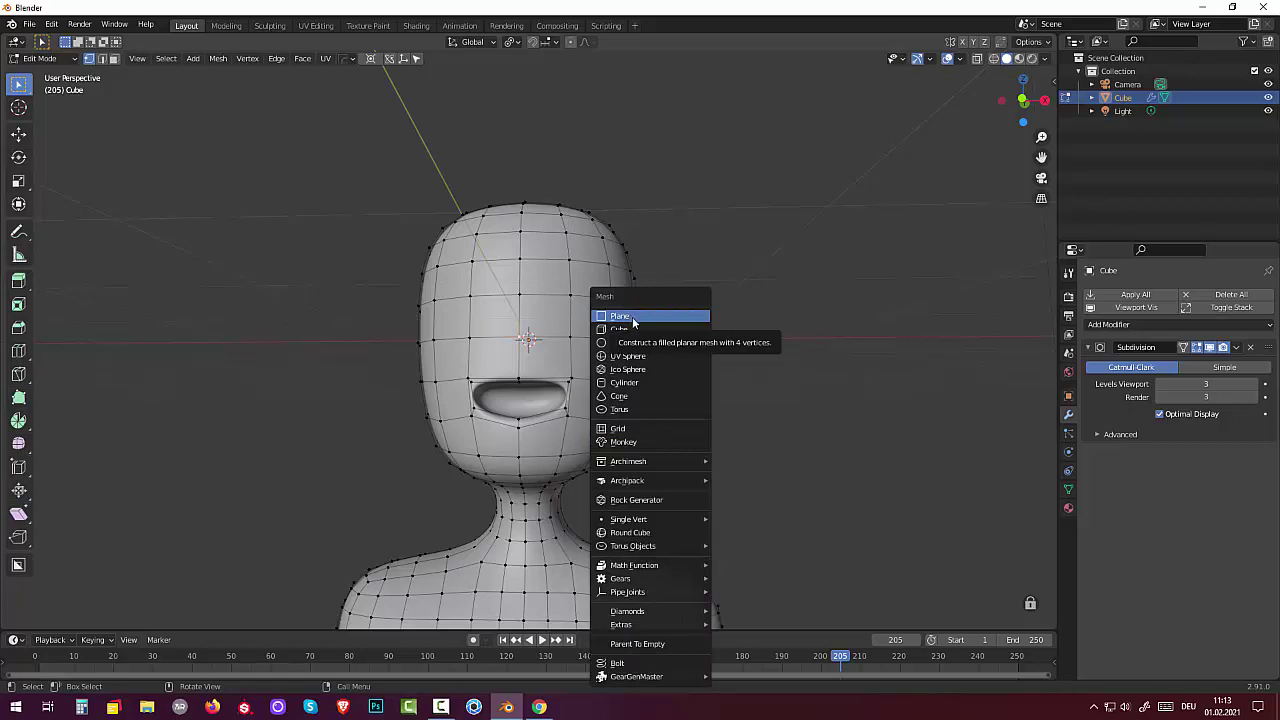
click(30, 59)
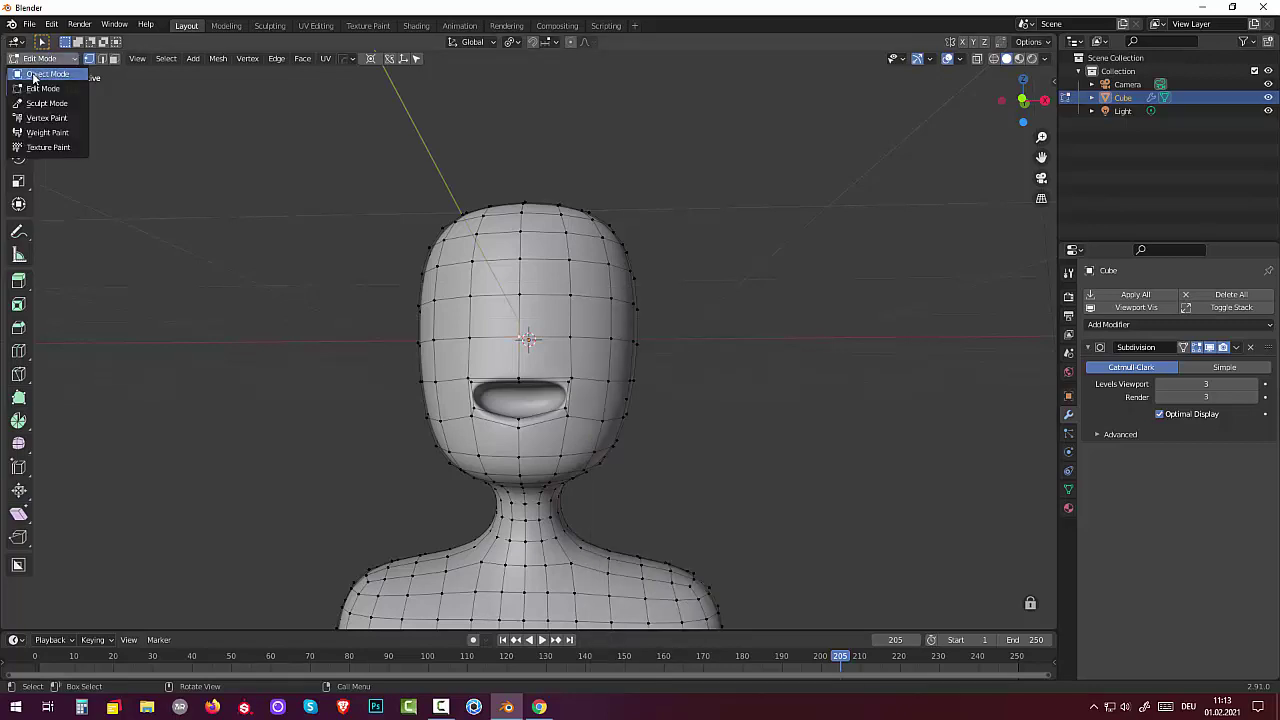
Step: Return to Object Mode, deselect the head and add a new cube to the scene
click(34, 74)
click(716, 400)
middle_drag(716, 400, 714, 427)
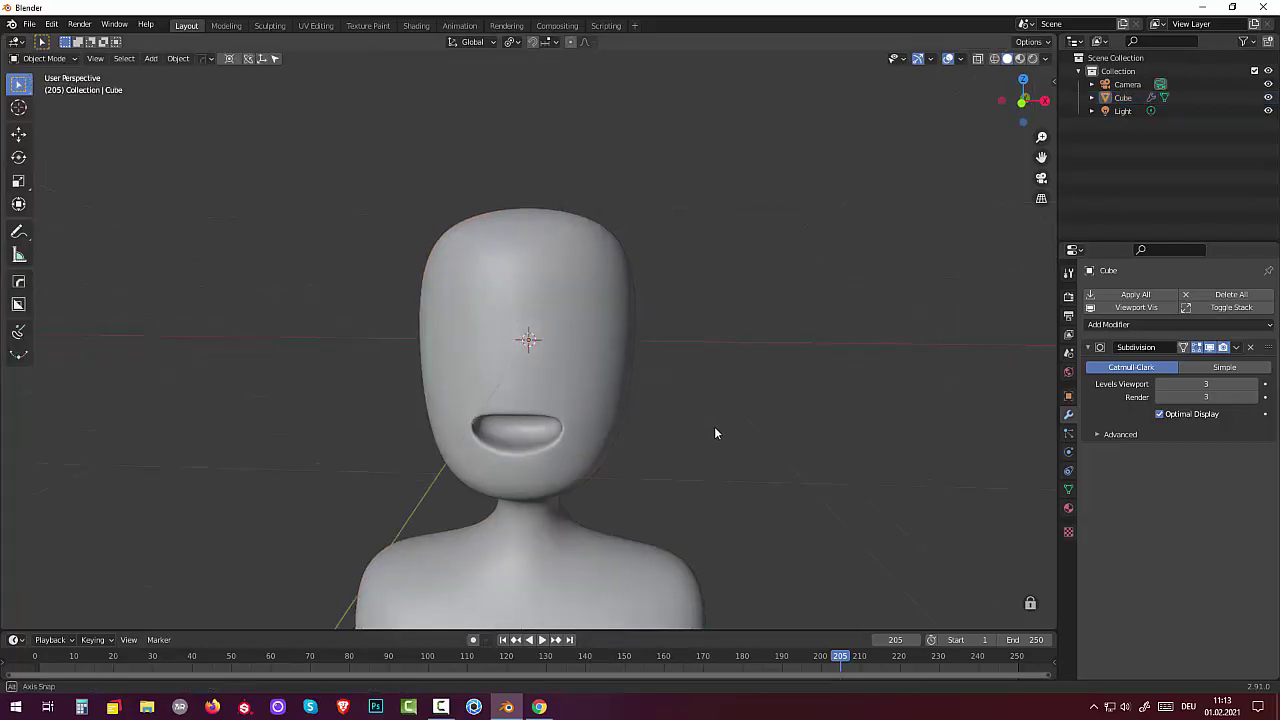
key(shift+a)
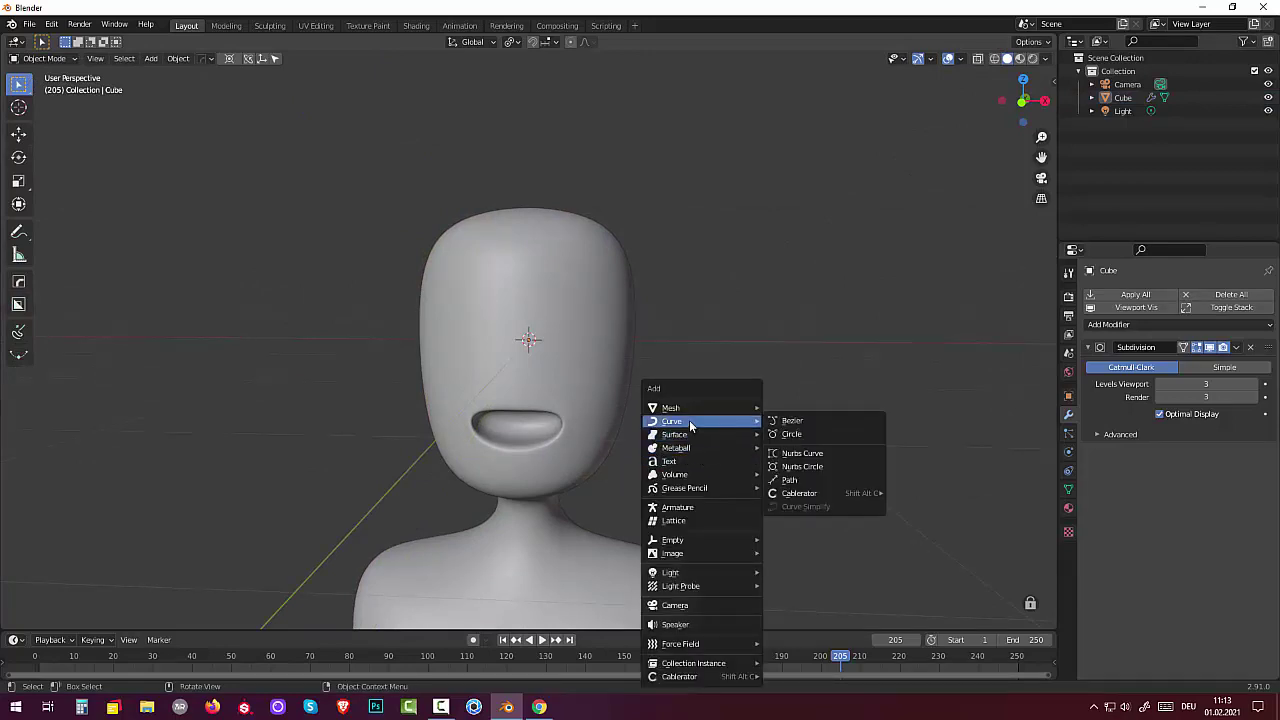
mouse_move(700, 407)
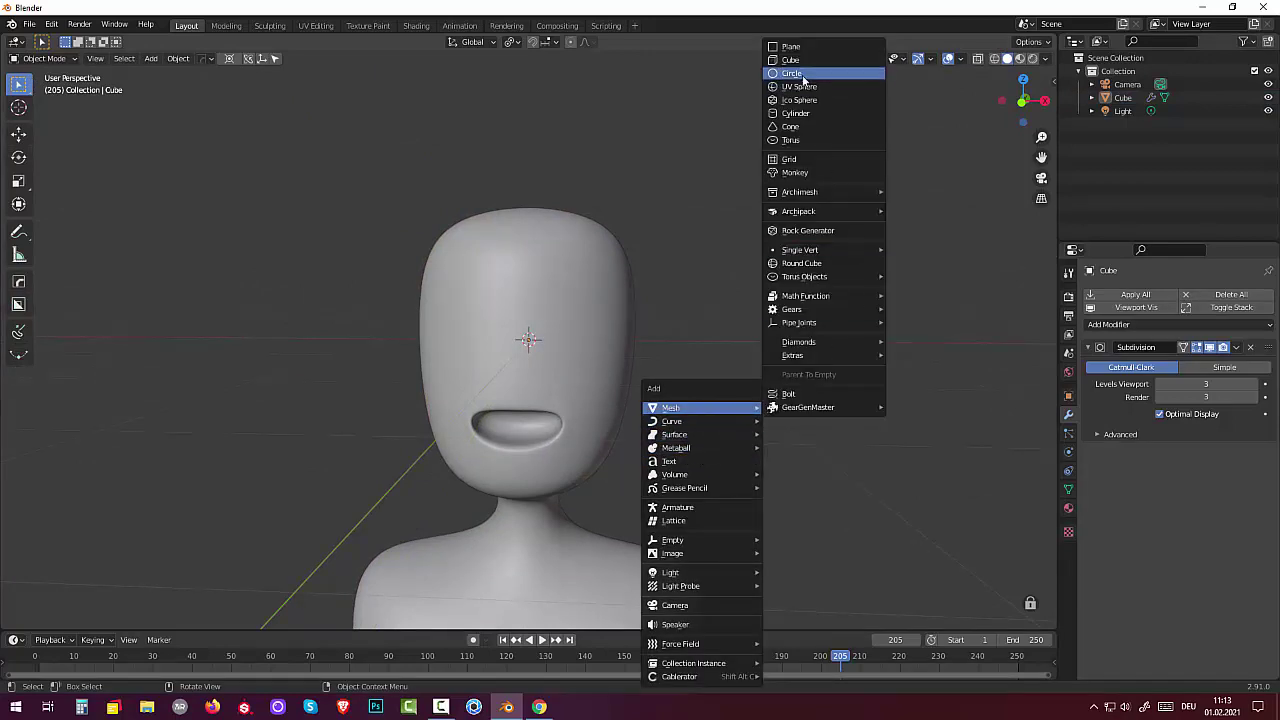
click(792, 60)
Step: Scale the new cube down, delete and restore it with undo, then start moving it
scroll(634, 322, down, 2)
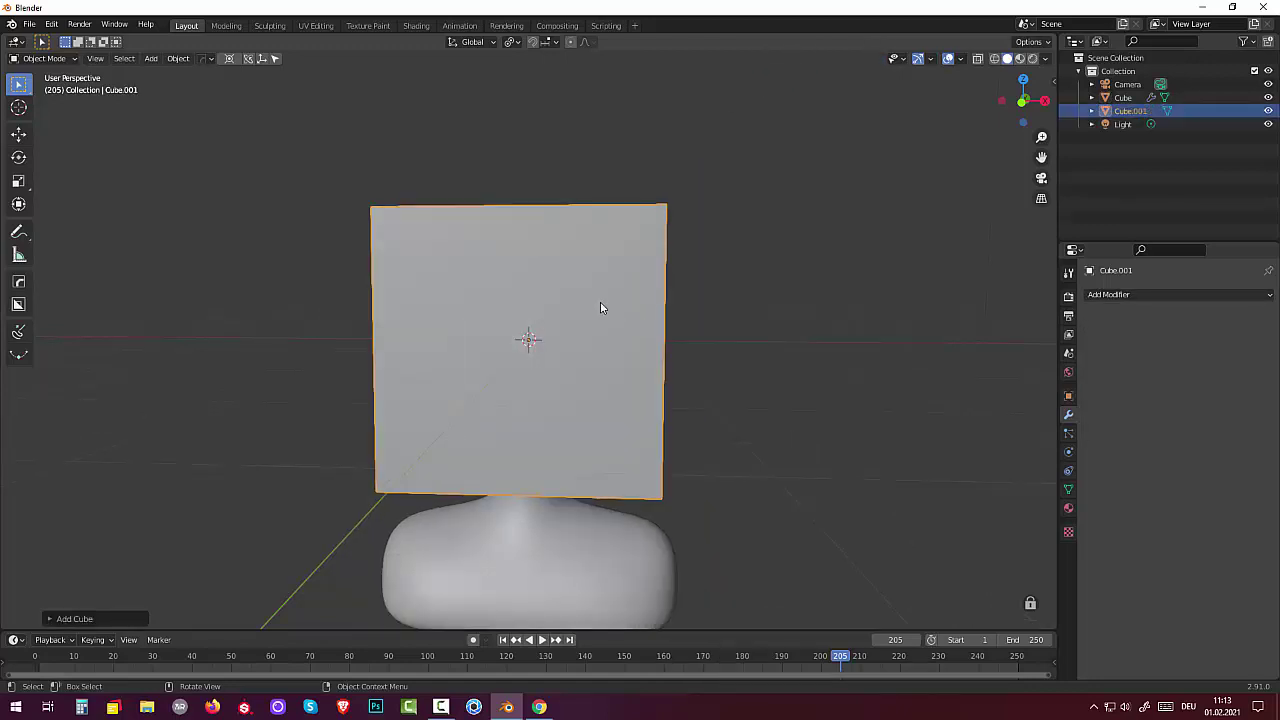
key(s)
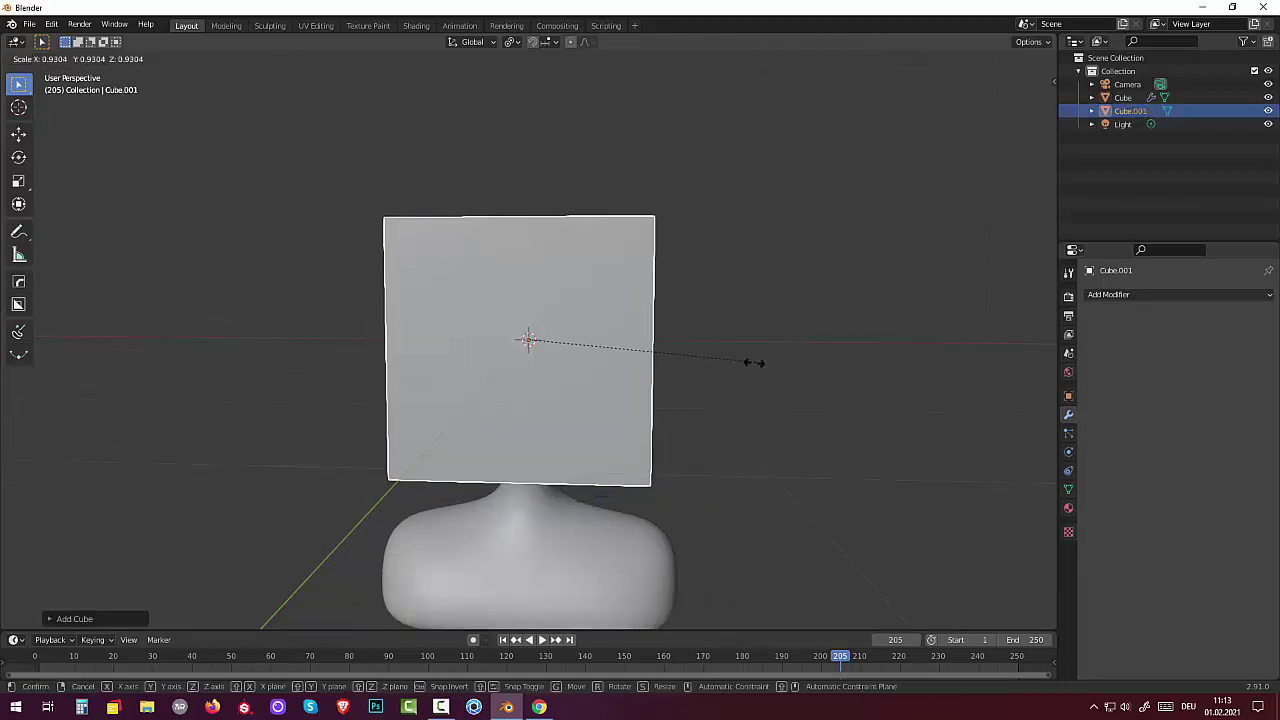
click(600, 362)
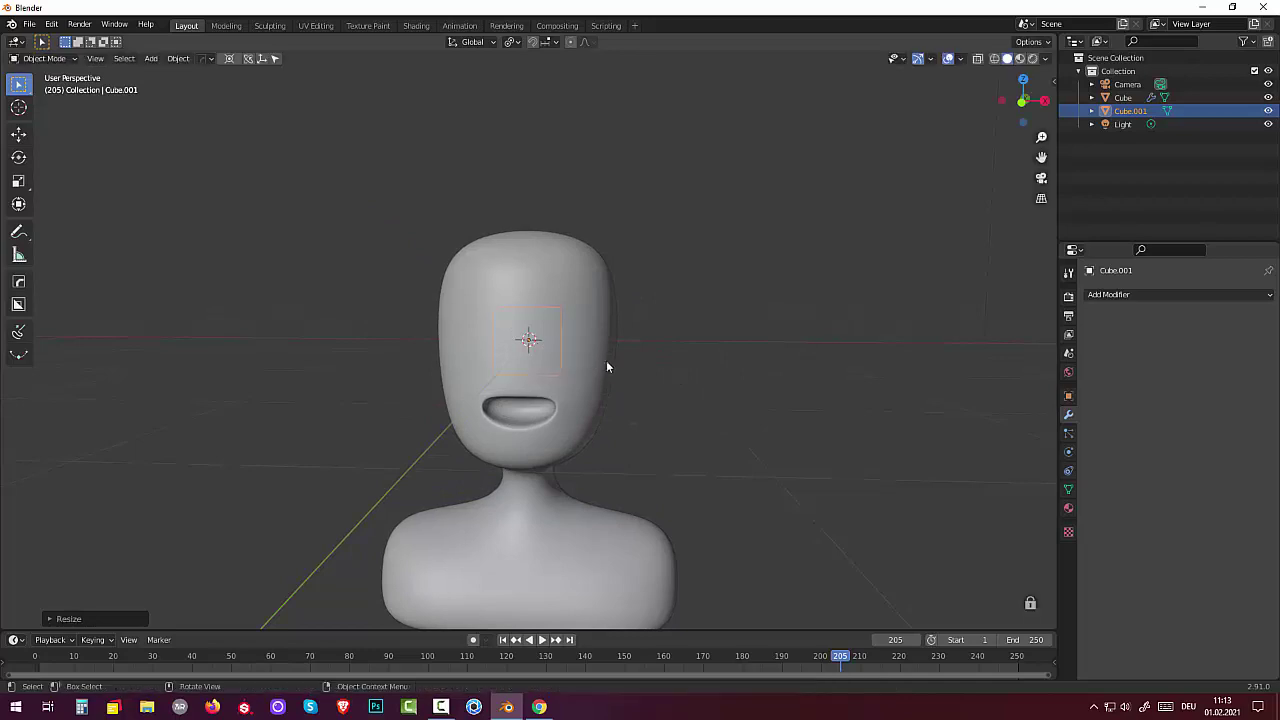
mouse_move(606, 360)
middle_down()
mouse_move(442, 382)
mouse_move(464, 388)
middle_up()
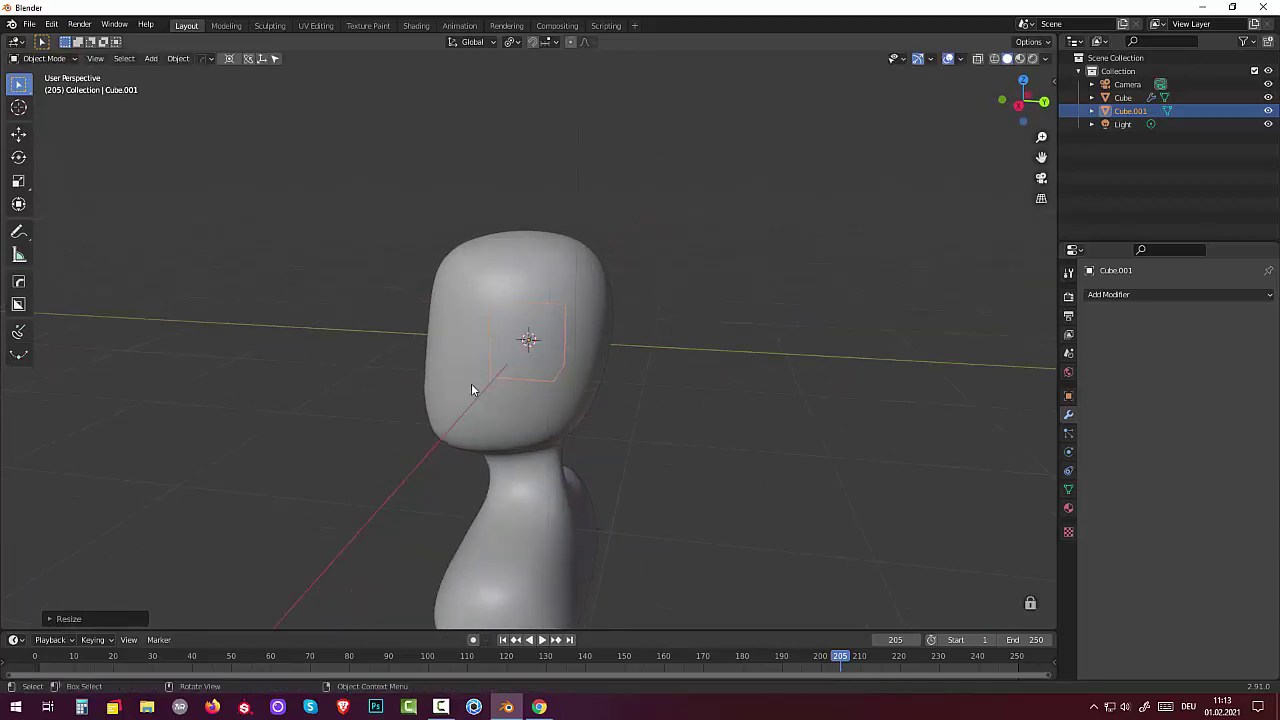
key(Delete)
key(ctrl+z)
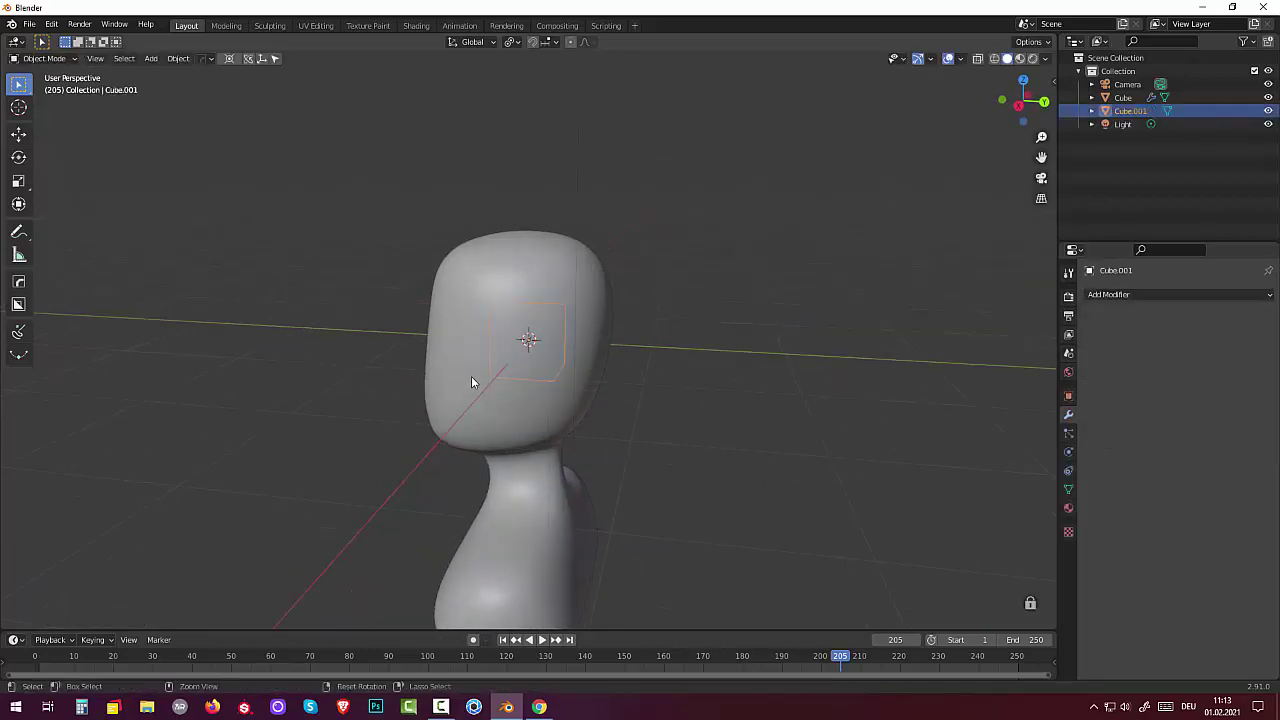
key(g)
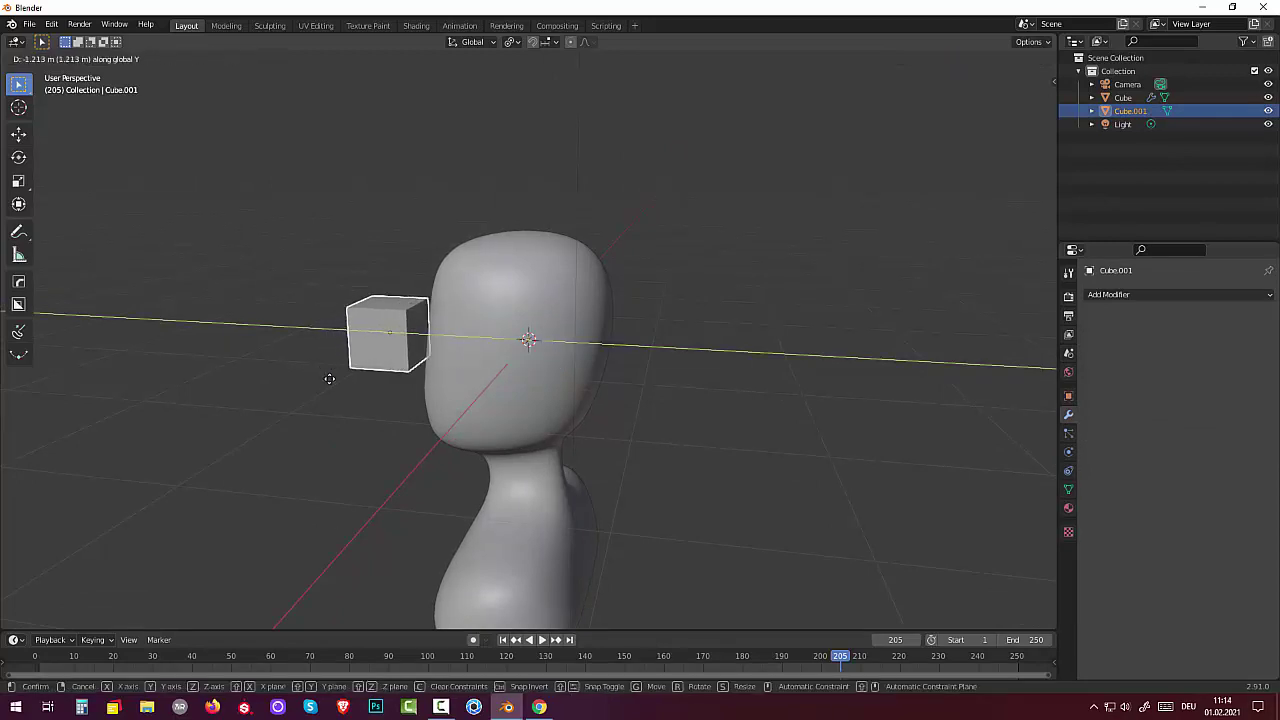
Step: Place the small cube beside the head and shrink it much further
click(350, 394)
middle_drag(350, 394, 730, 380)
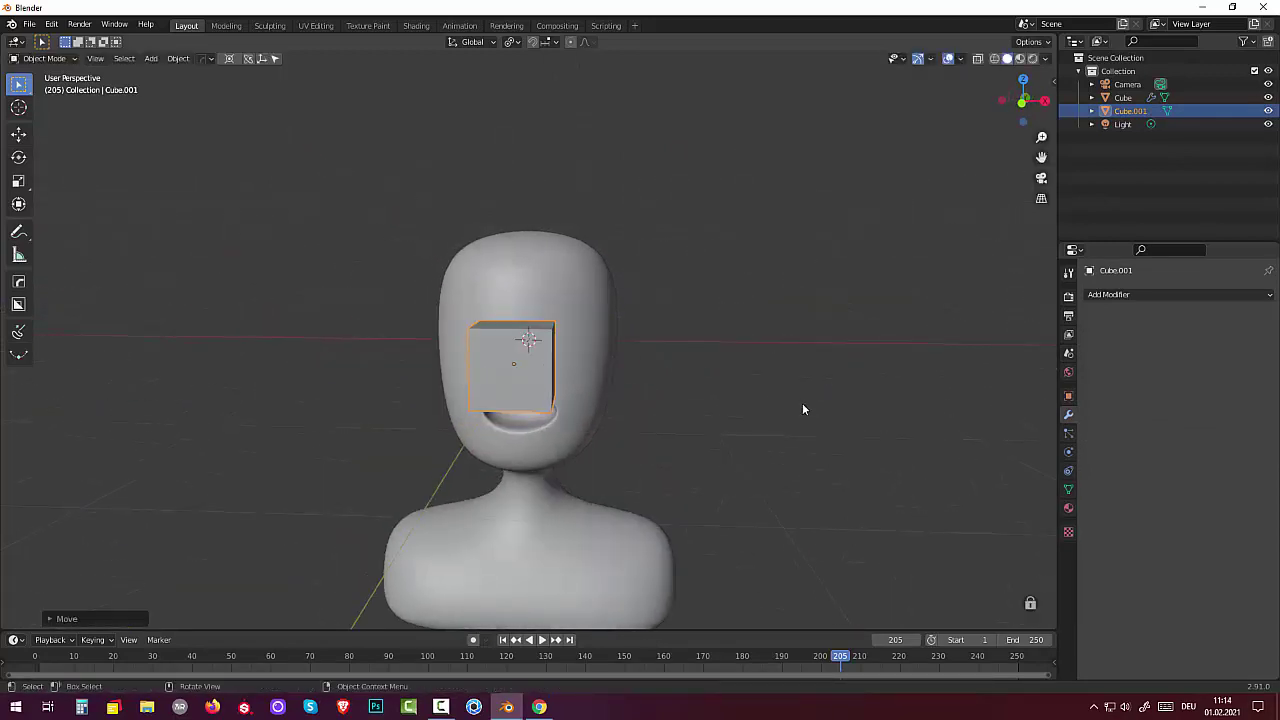
key(s)
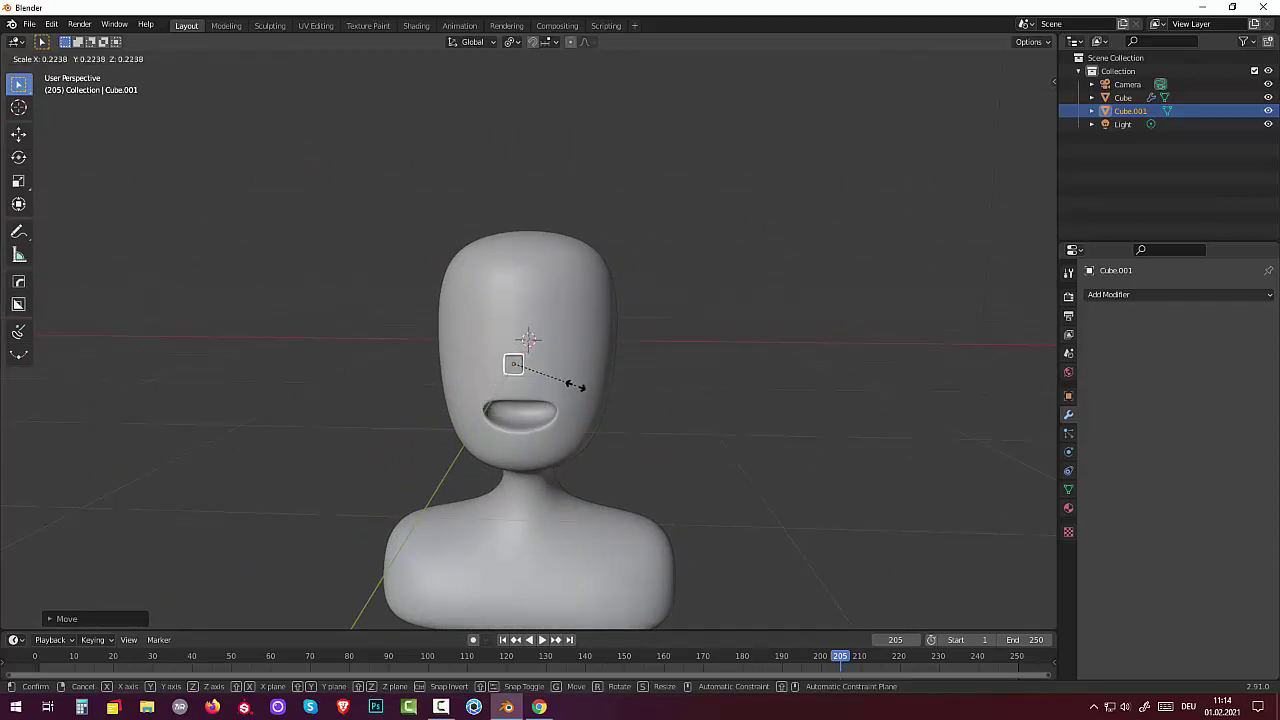
click(575, 387)
middle_drag(570, 389, 566, 415)
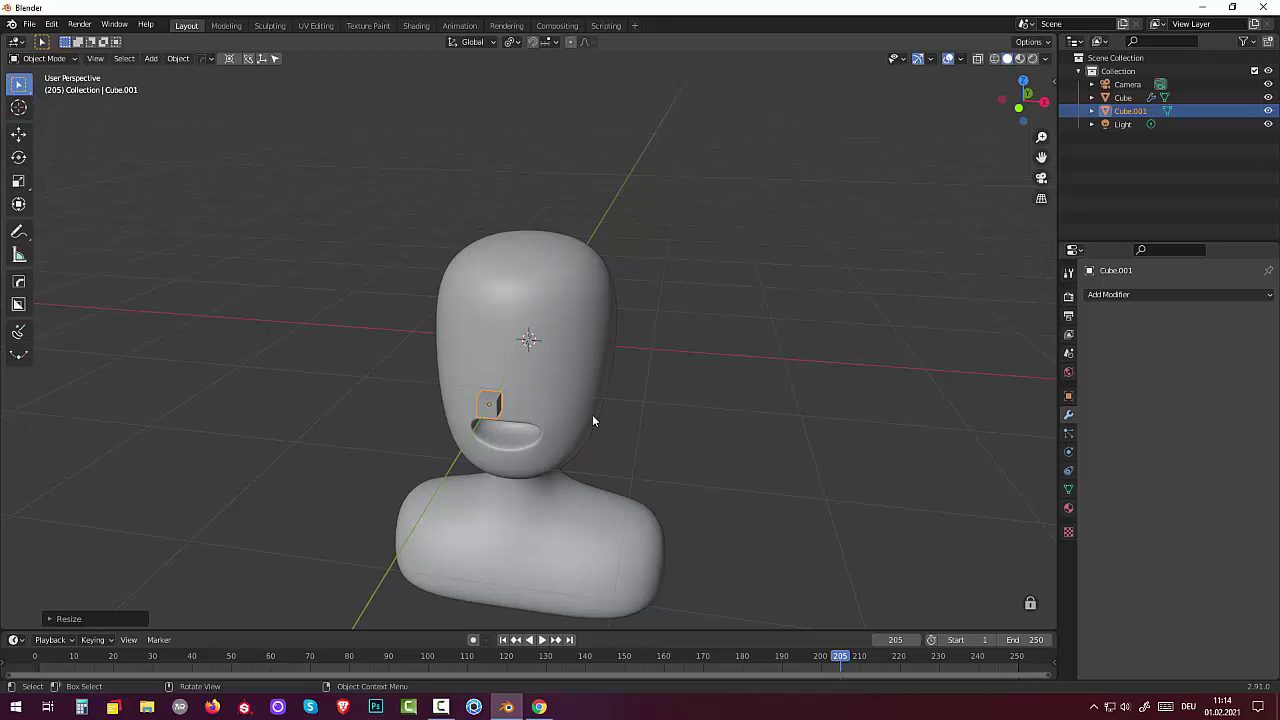
Step: Stretch the cube along X into a wide bar and lower it along Z into the mouth
key(s)
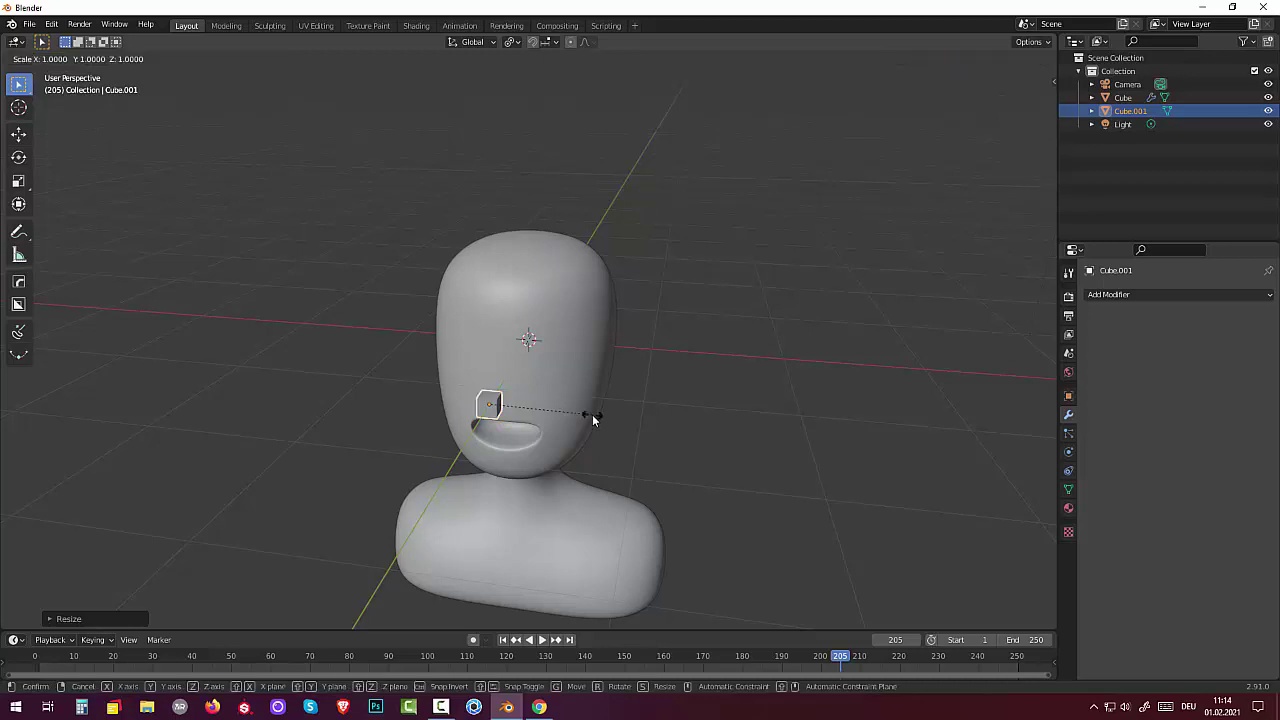
key(x)
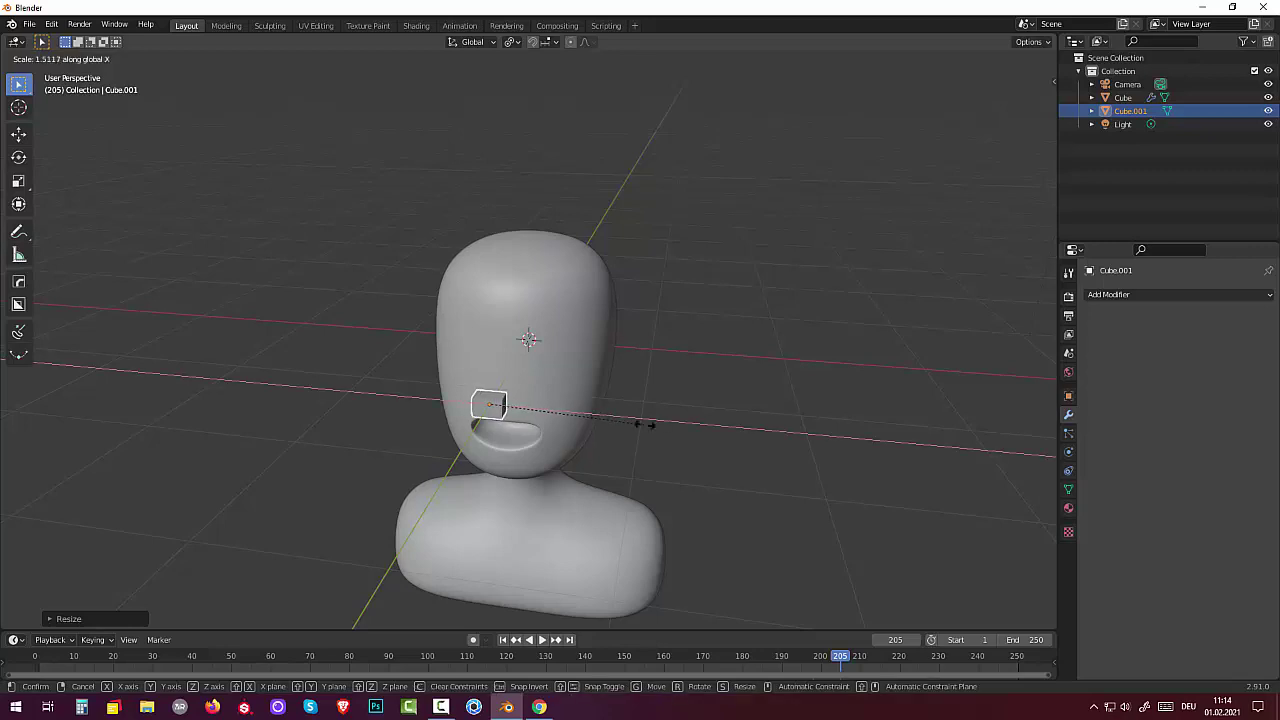
click(905, 443)
middle_drag(902, 444, 764, 417)
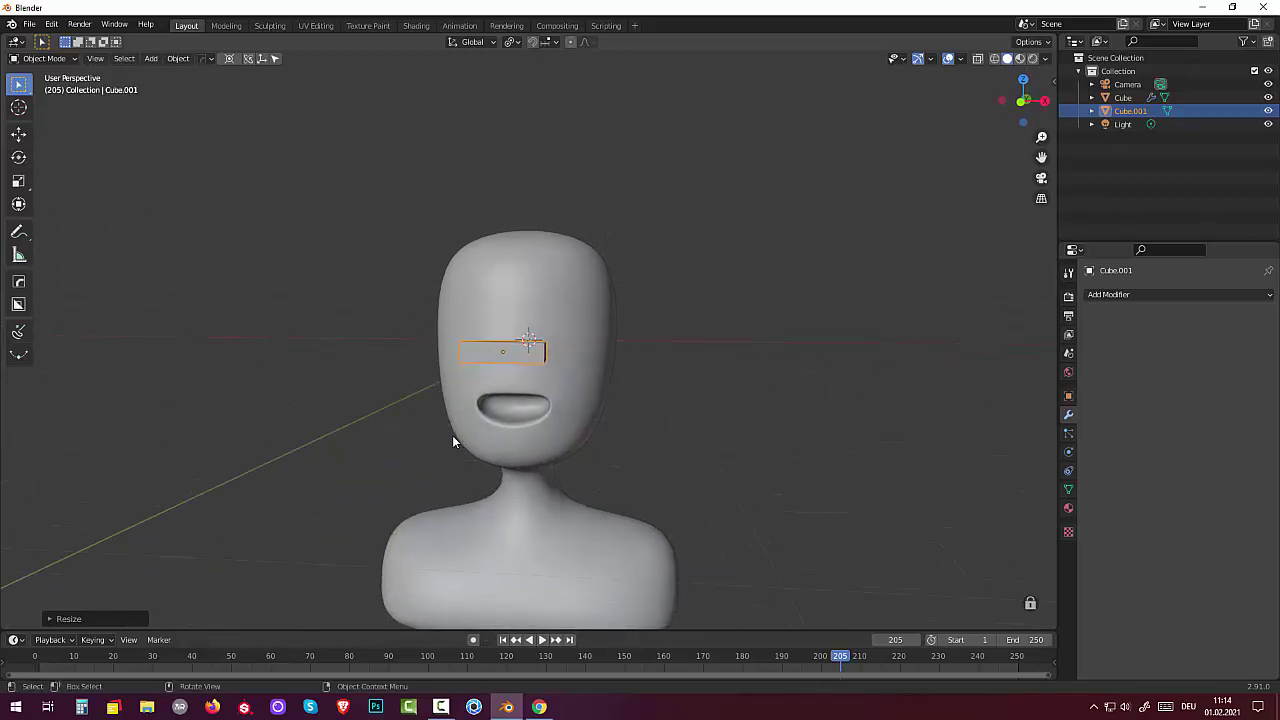
key(g)
key(z)
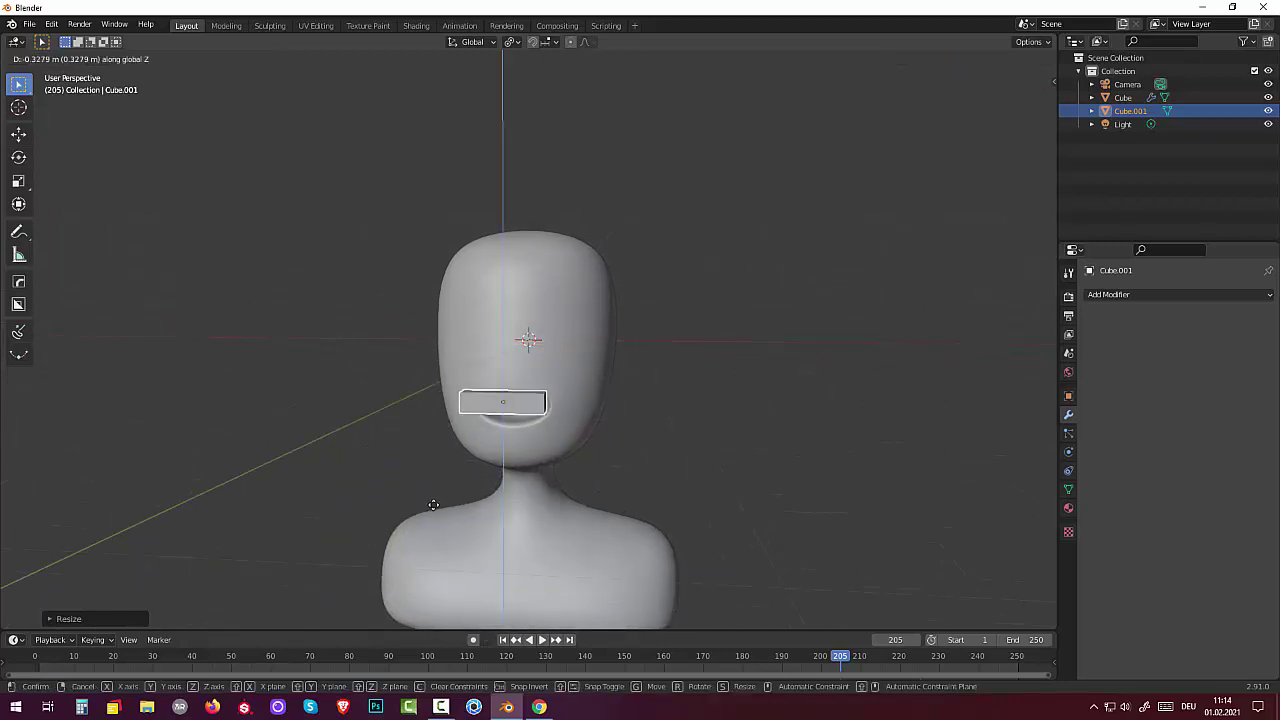
click(443, 505)
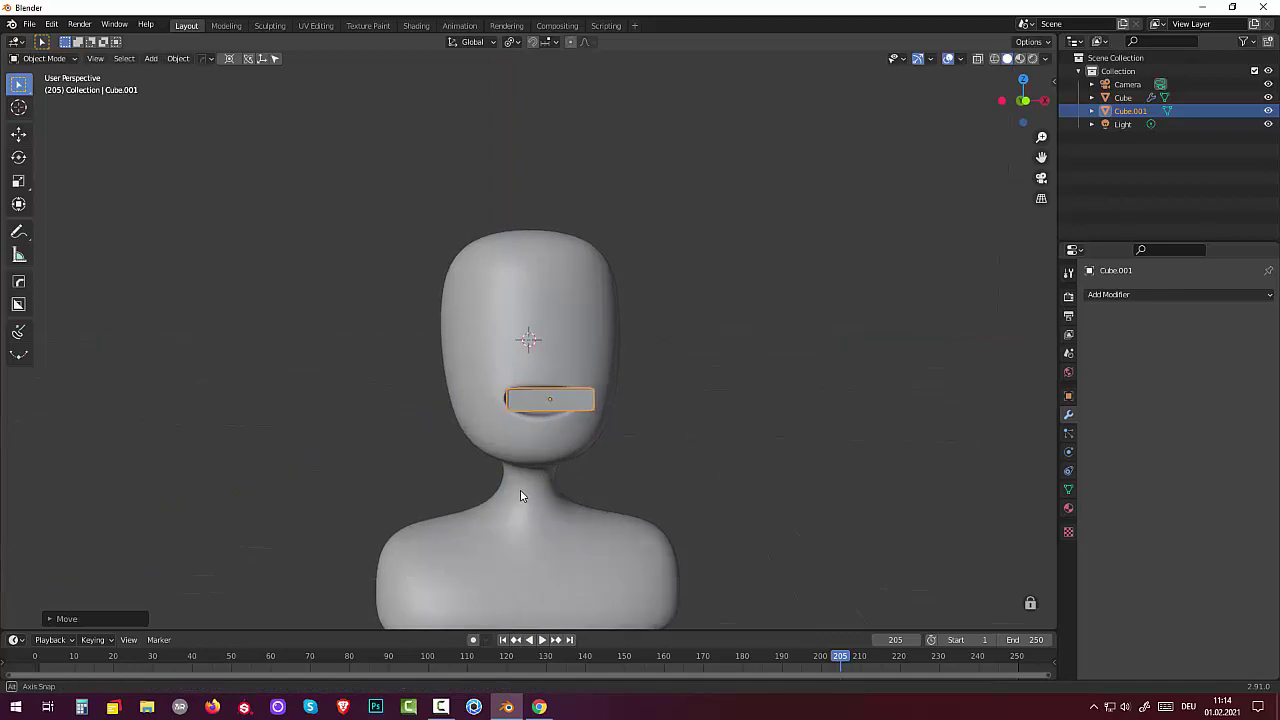
scroll(487, 498, up, 2)
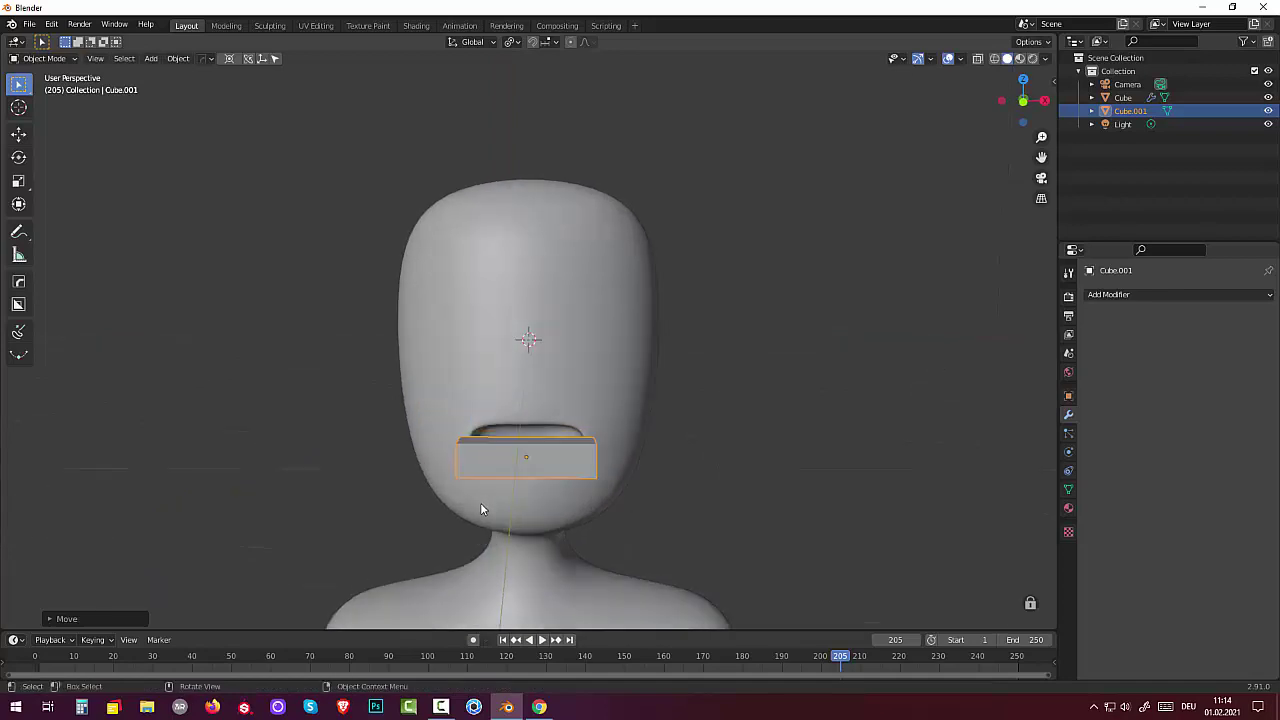
click(1120, 294)
Step: Add a Subdivision Surface modifier at viewport level 2 and cut three vertical edge loops into the bar
click(1022, 522)
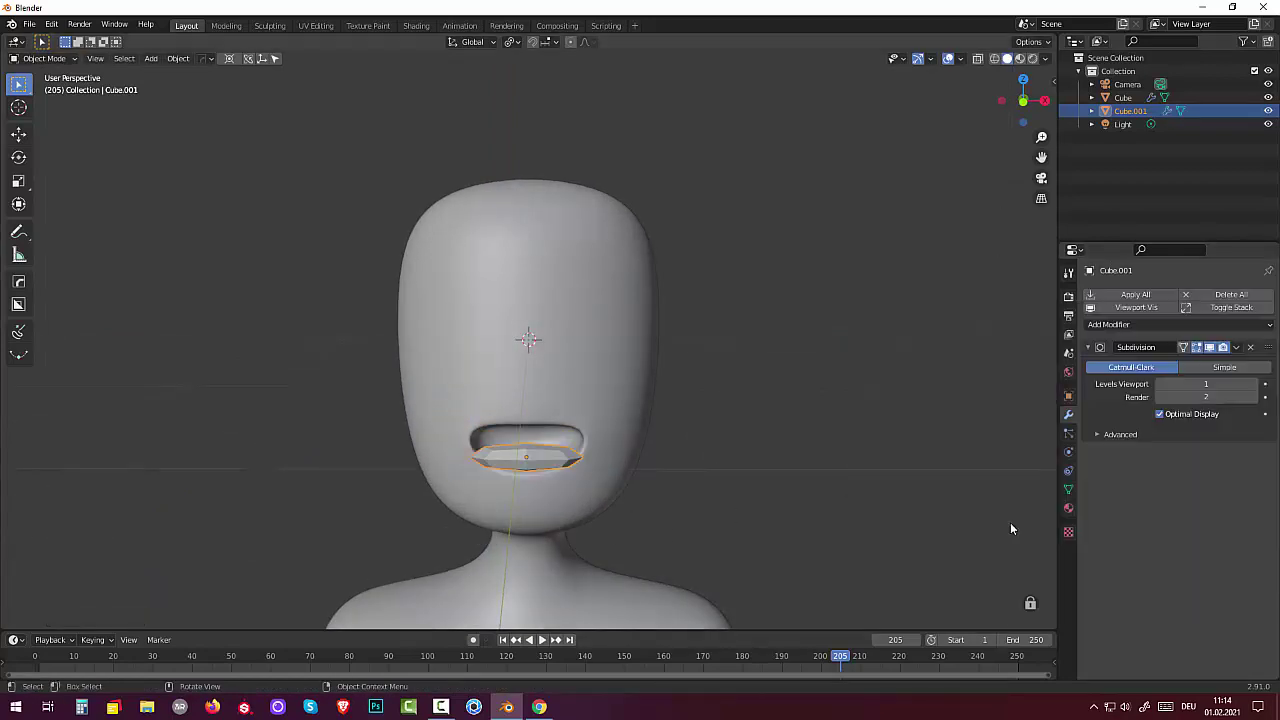
click(1253, 384)
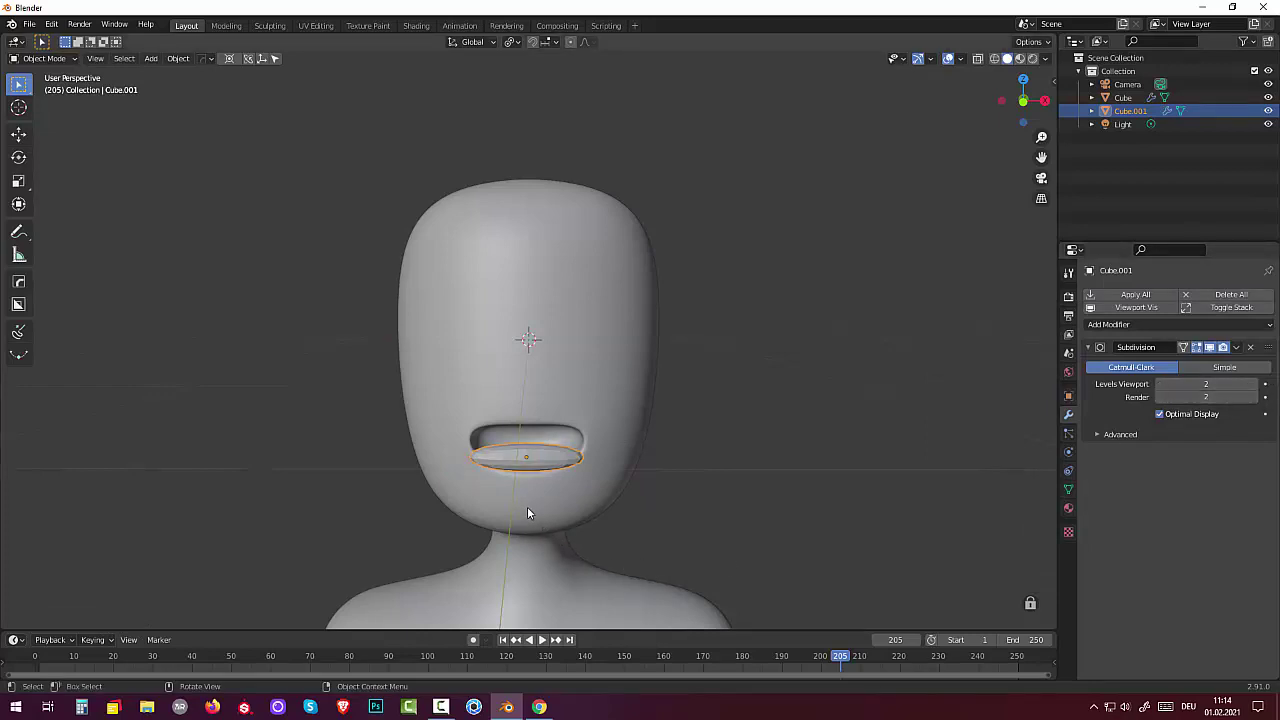
key(Tab)
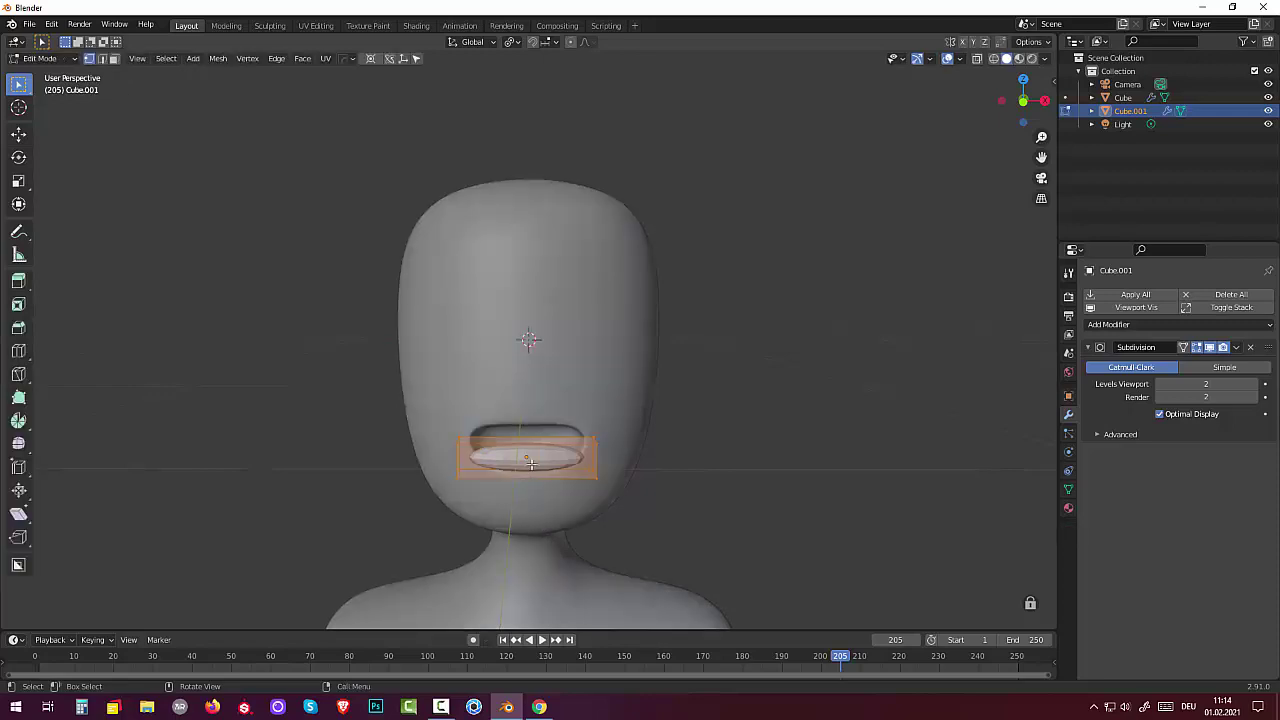
key(ctrl+r)
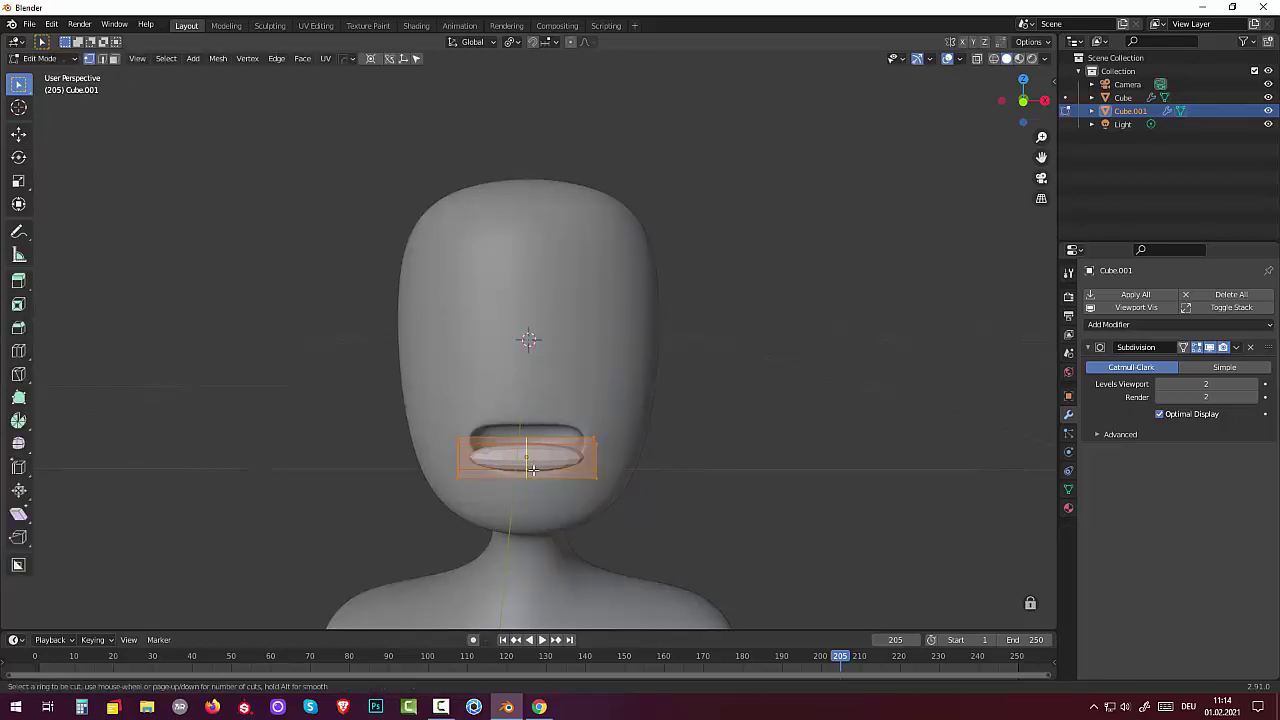
scroll(534, 470, up, 1)
scroll(532, 469, up, 1)
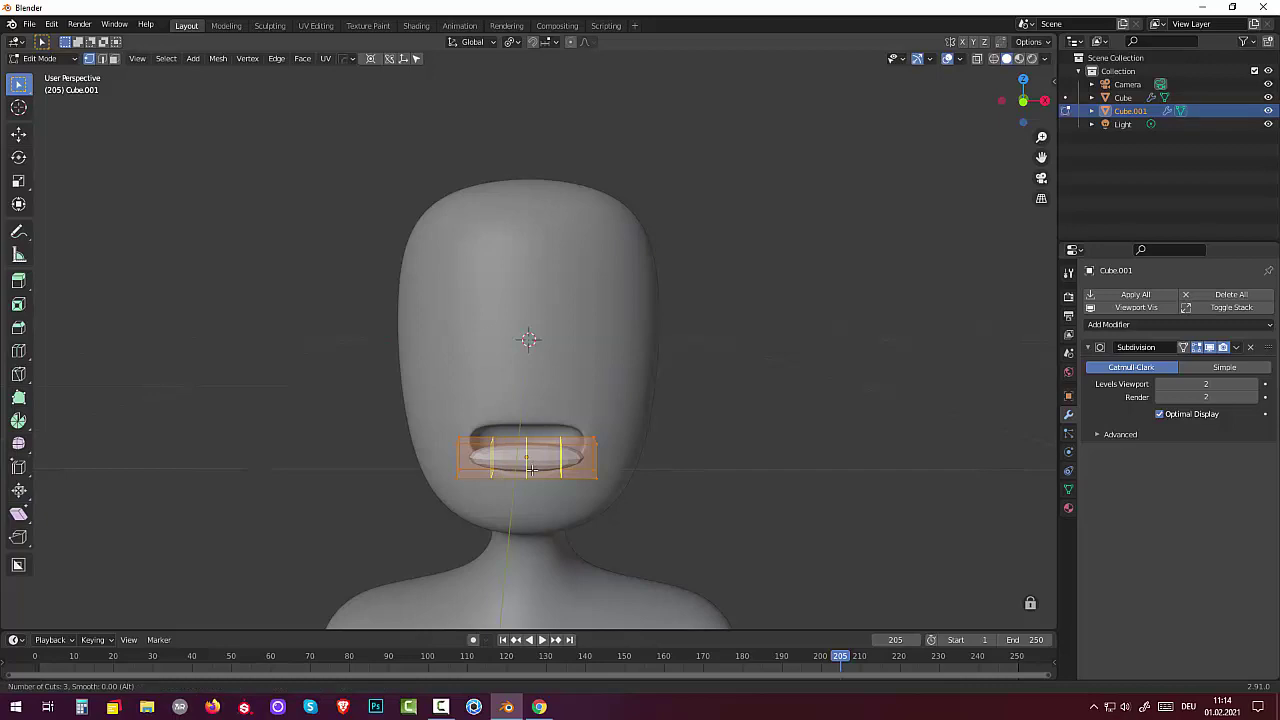
click(532, 469)
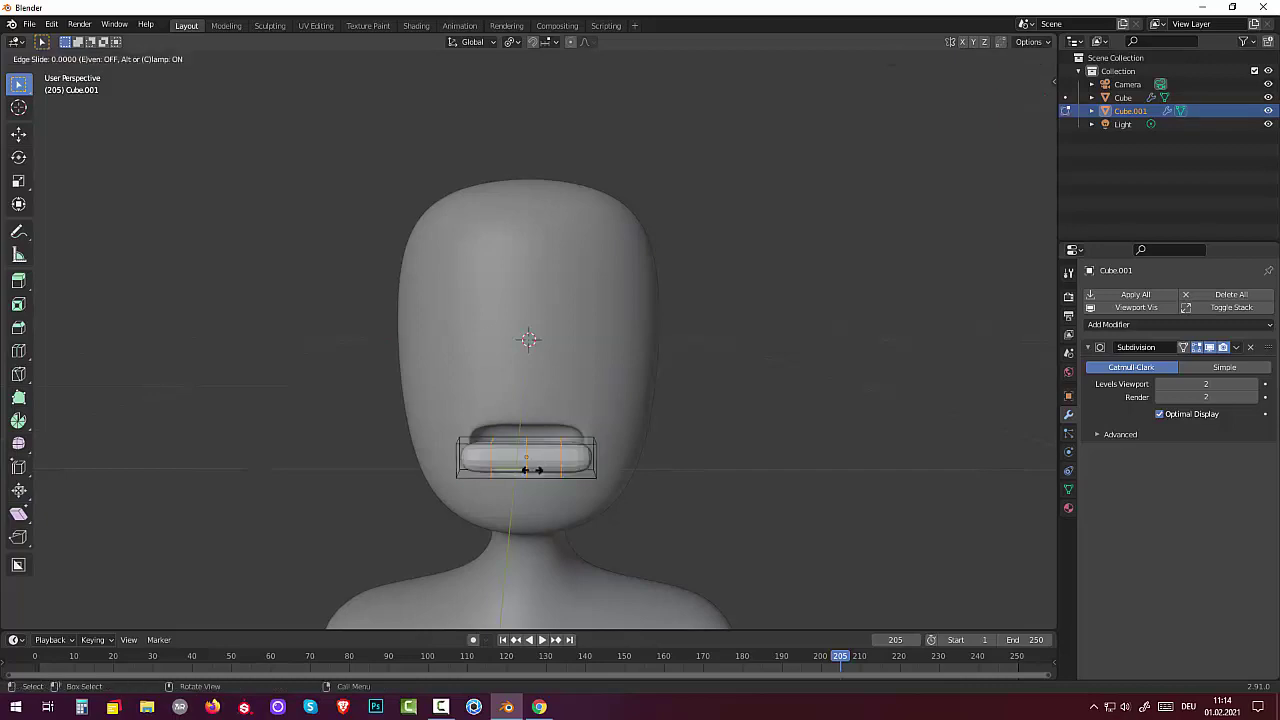
click(532, 469)
middle_drag(548, 490, 545, 567)
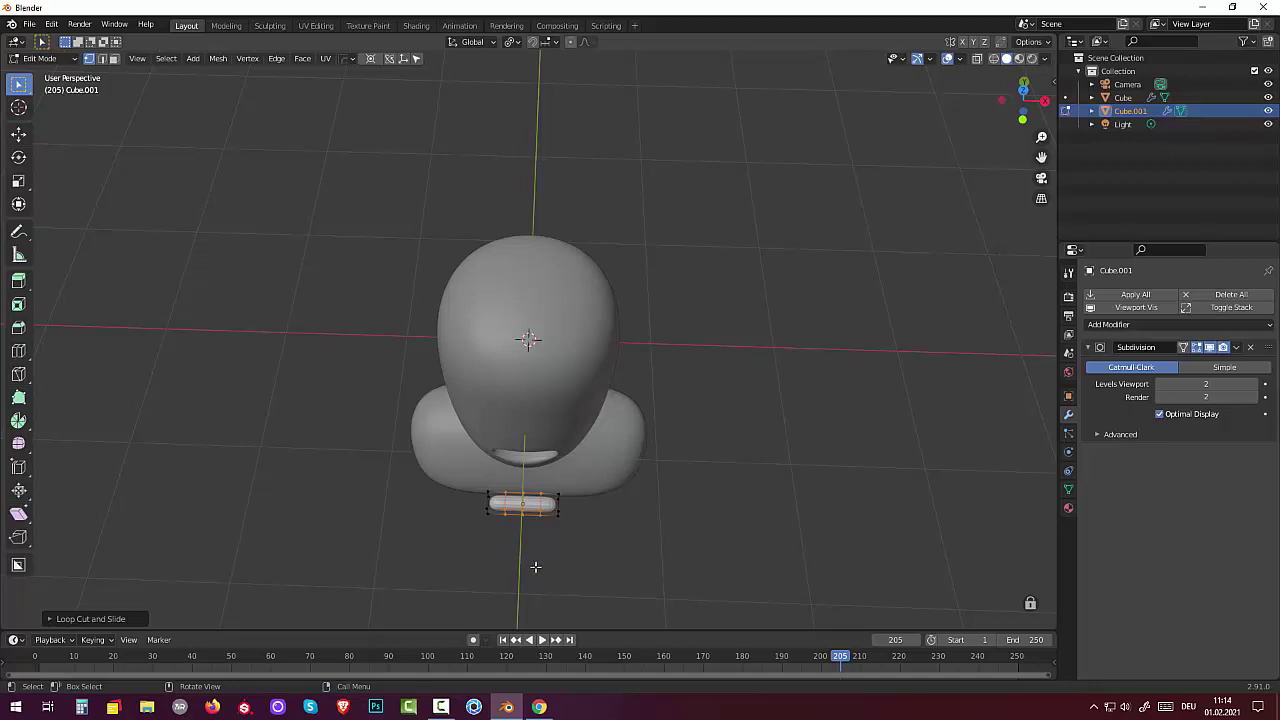
Step: From the top orthographic view, move the selected vertices to curve the bar's ends
key(KP_7)
scroll(525, 570, up, 1)
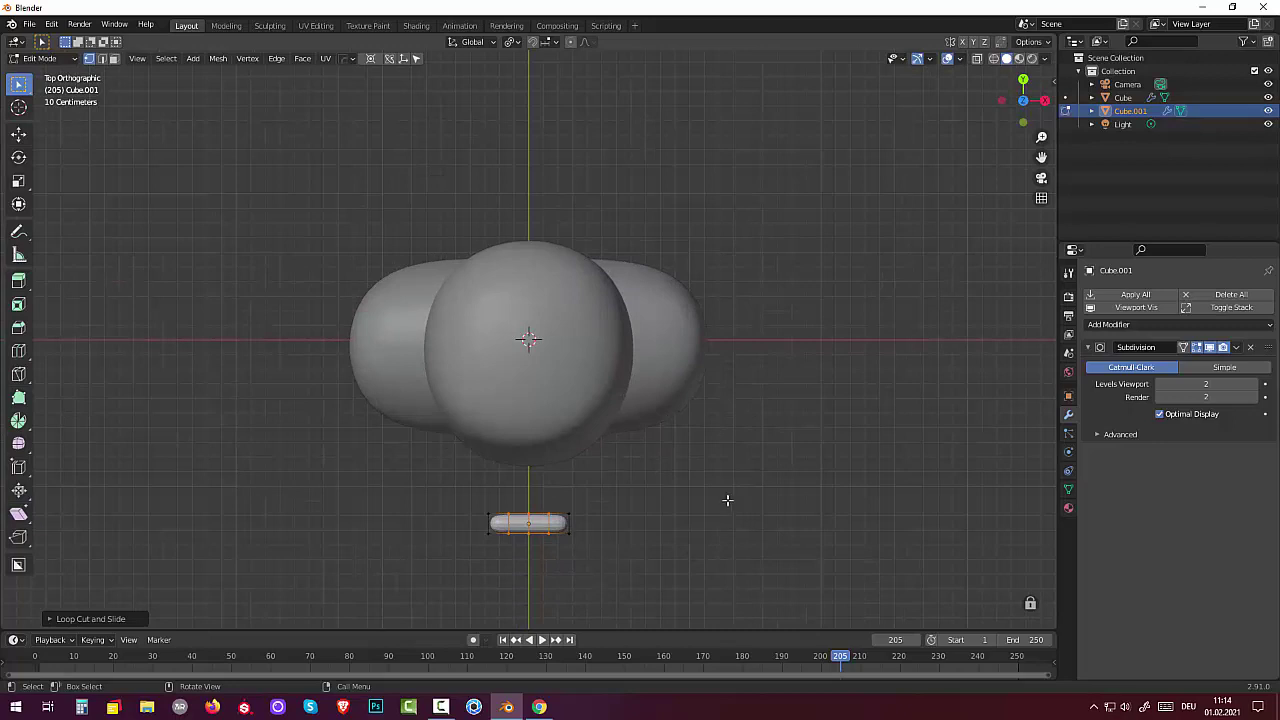
key(g)
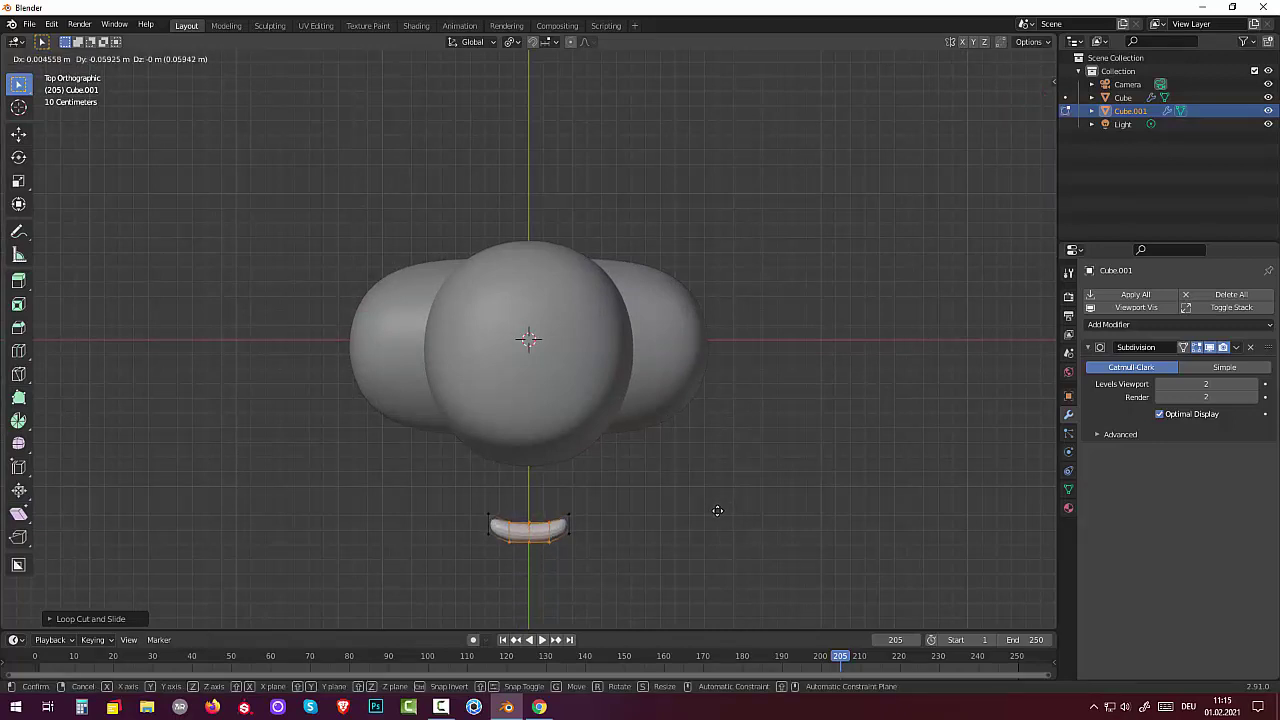
click(717, 511)
middle_drag(526, 603, 546, 517)
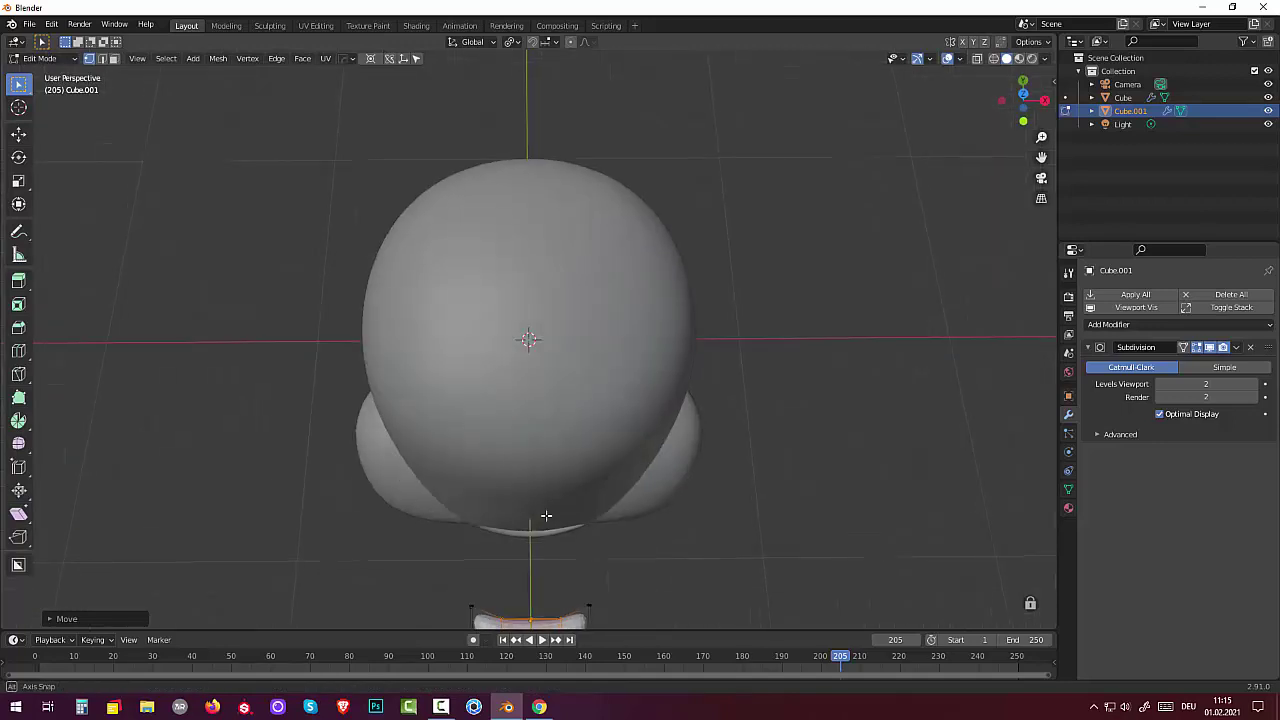
scroll(546, 517, down, 3)
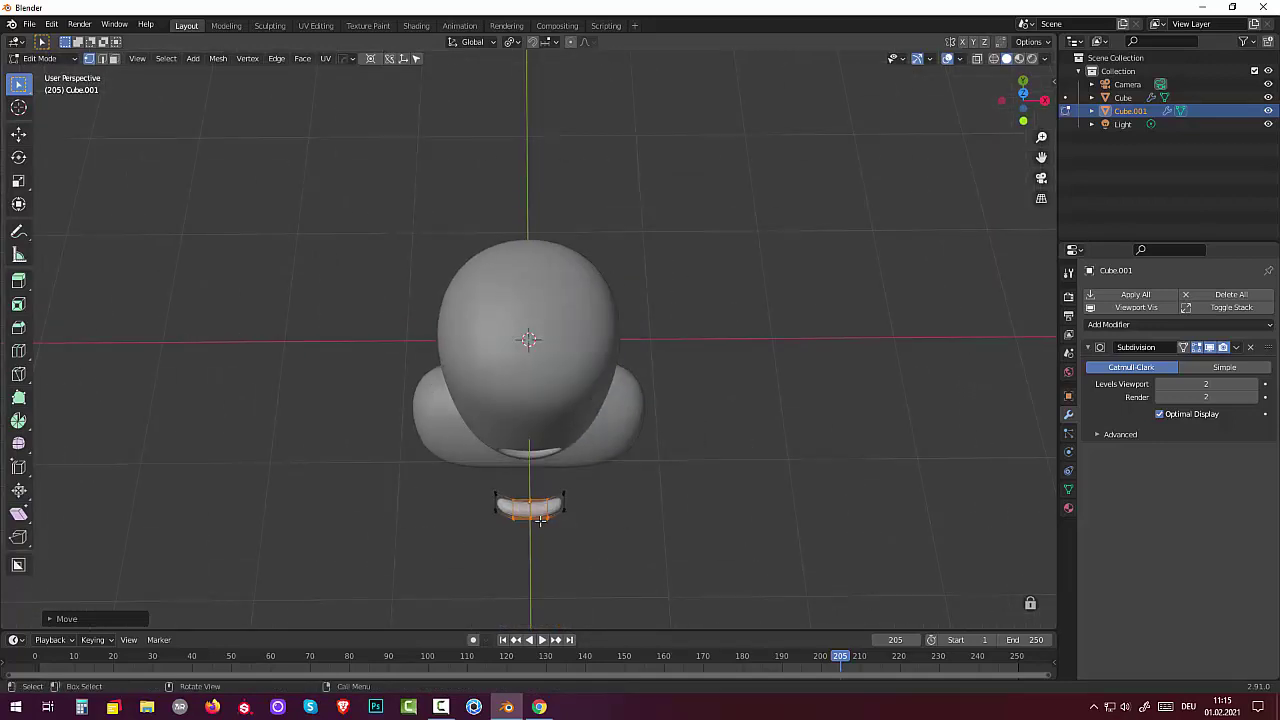
Step: Select the bar's middle edge loop and push it along Y to form the arc
click(522, 568)
mouse_move(533, 548)
middle_down()
mouse_move(525, 505)
mouse_move(515, 510)
middle_up()
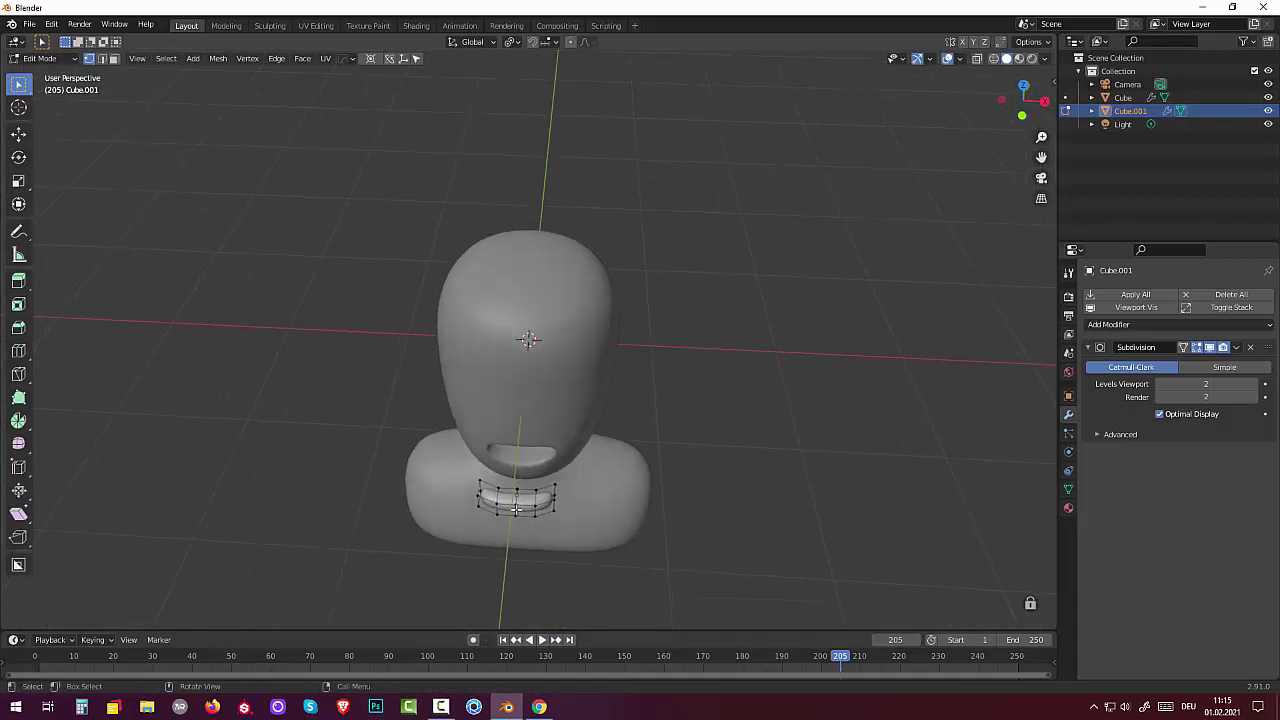
mouse_move(583, 591)
middle_down()
mouse_move(521, 65)
mouse_move(590, 608)
middle_up()
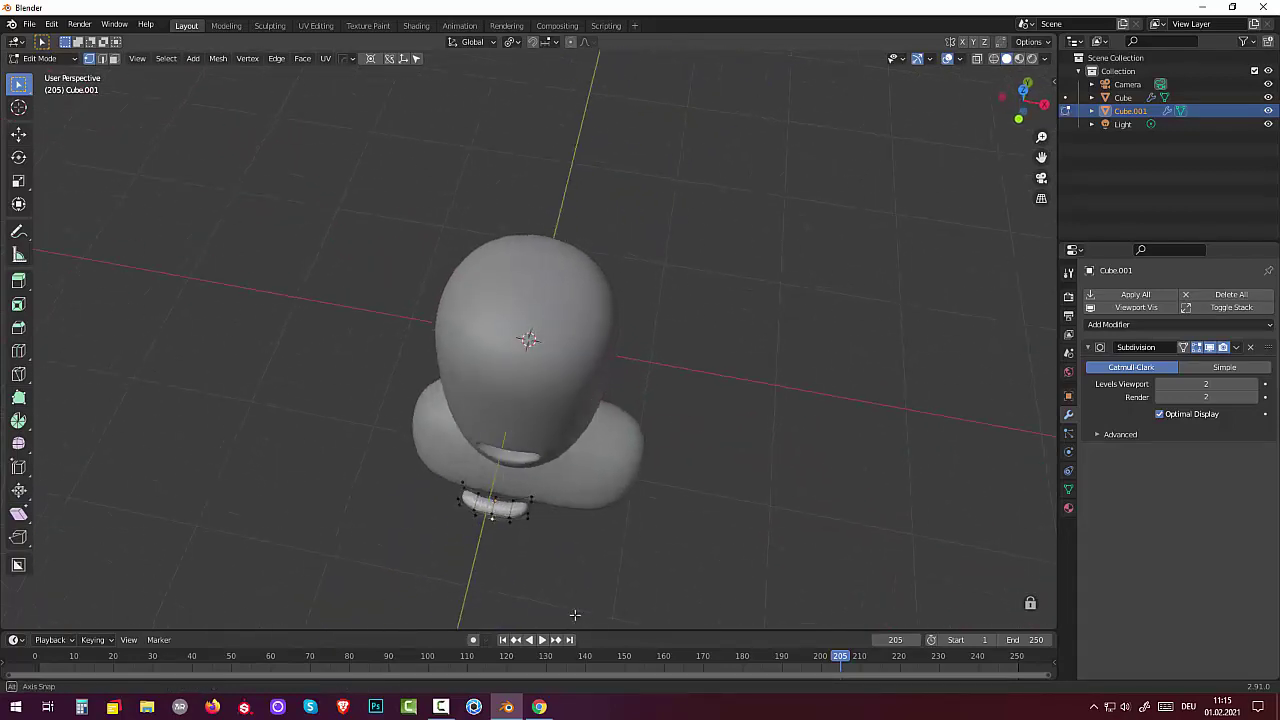
key(2)
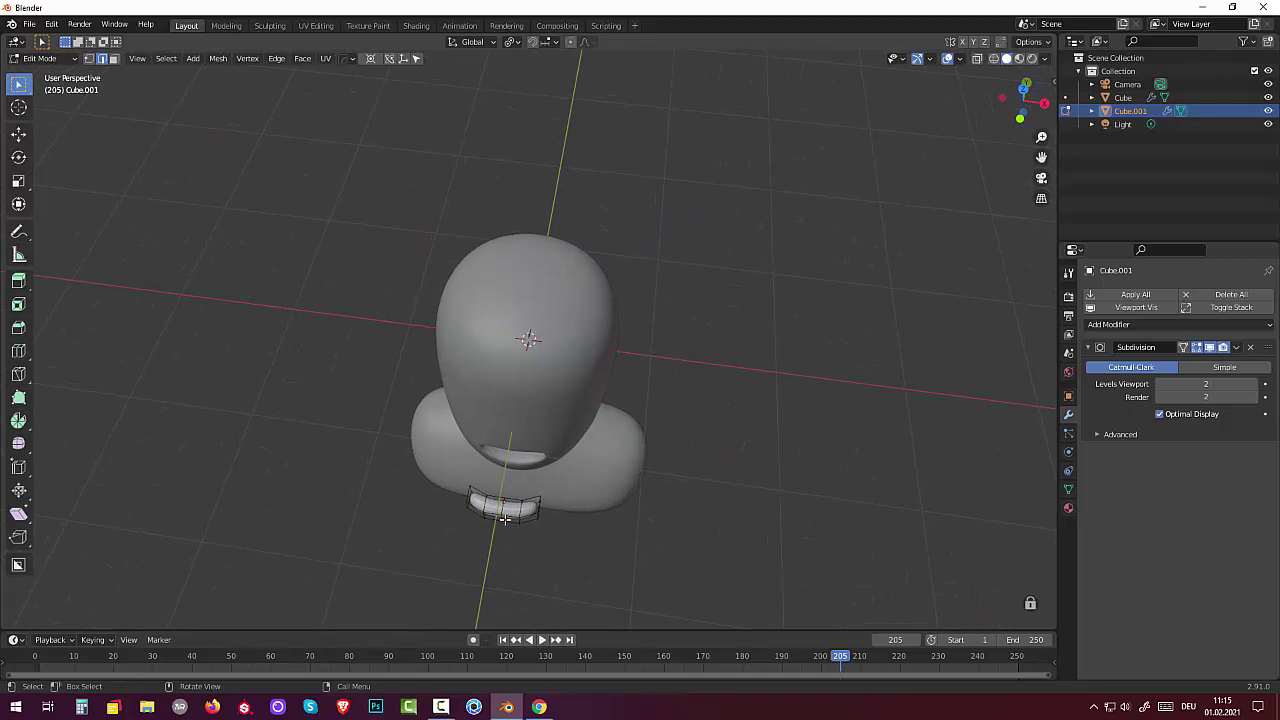
key(alt)
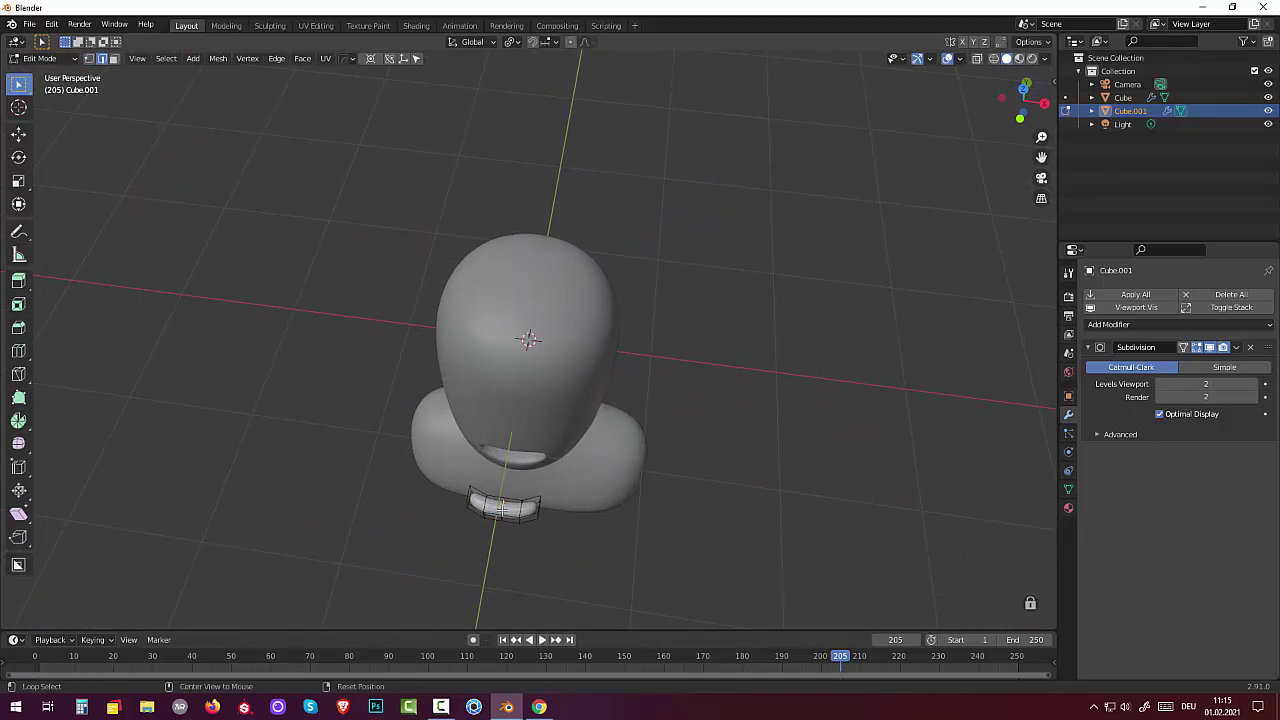
key(KP_7)
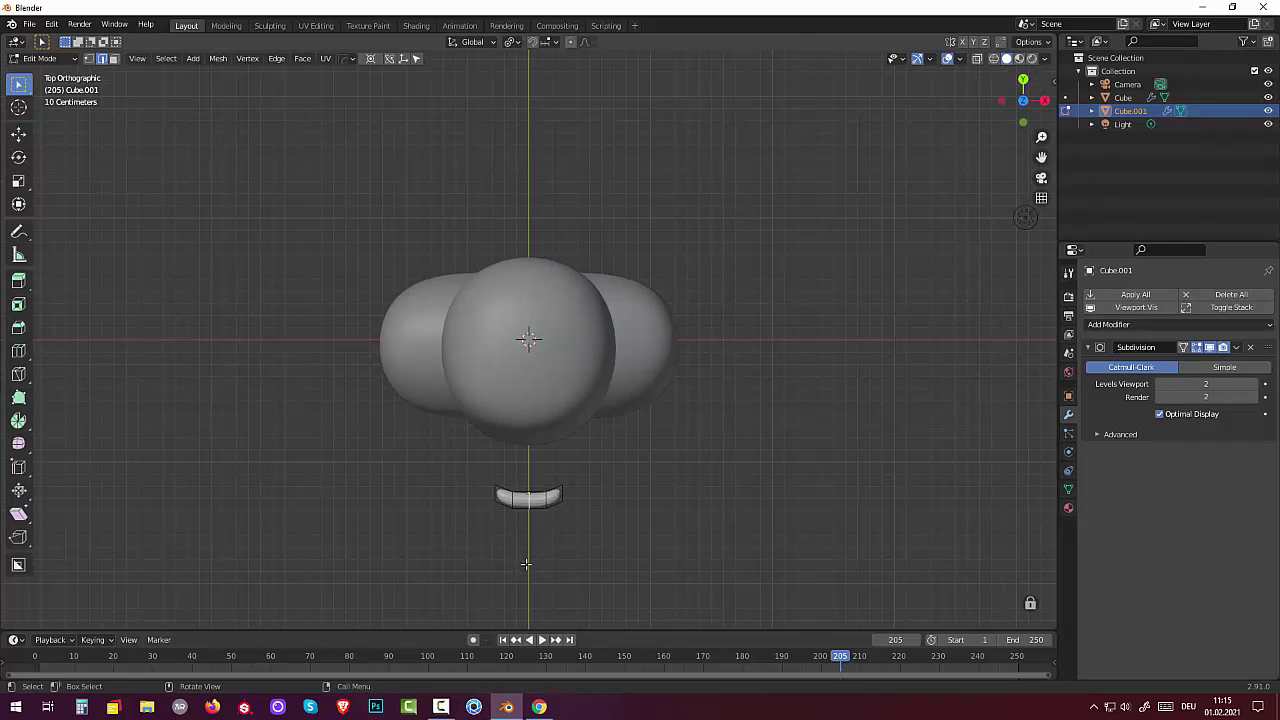
key(g)
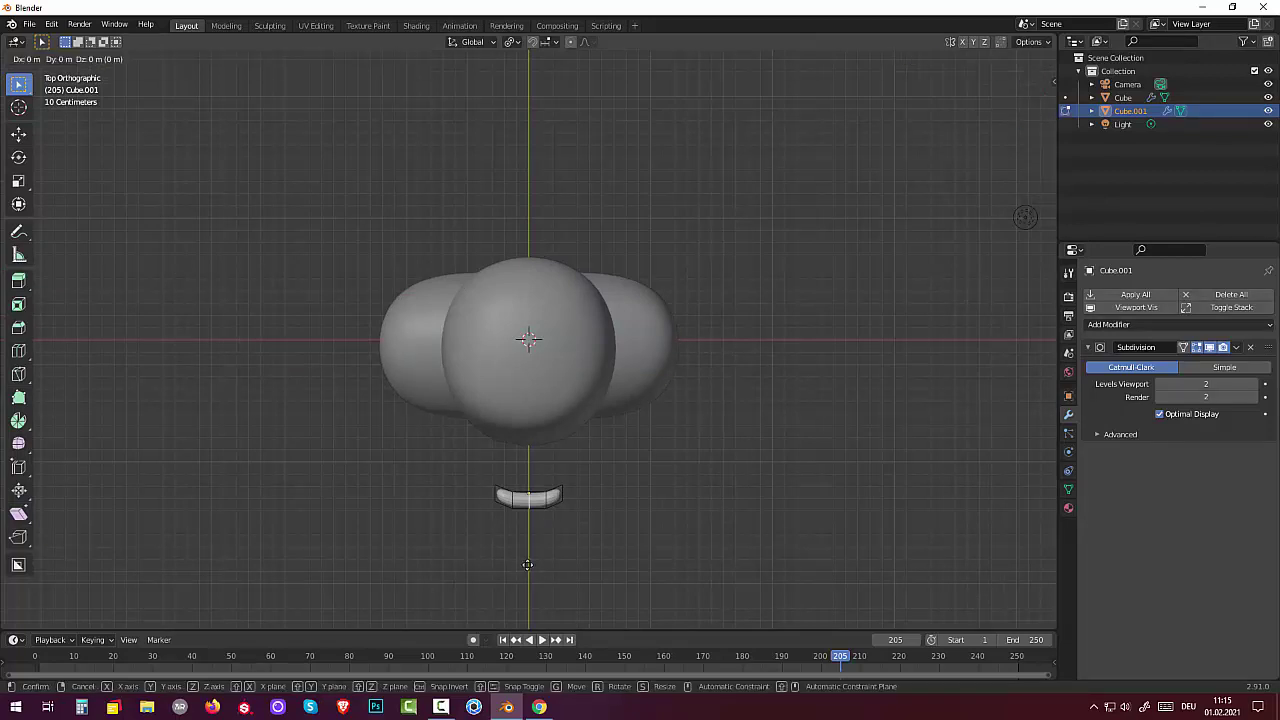
key(y)
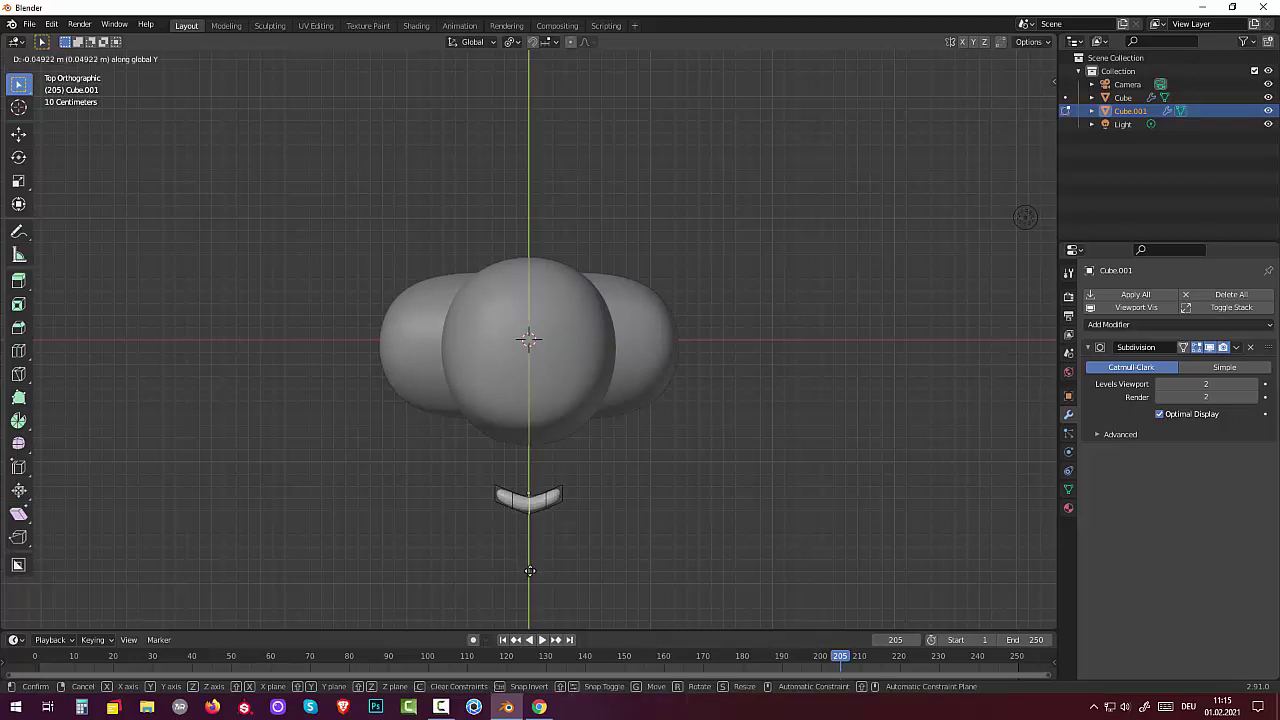
click(530, 567)
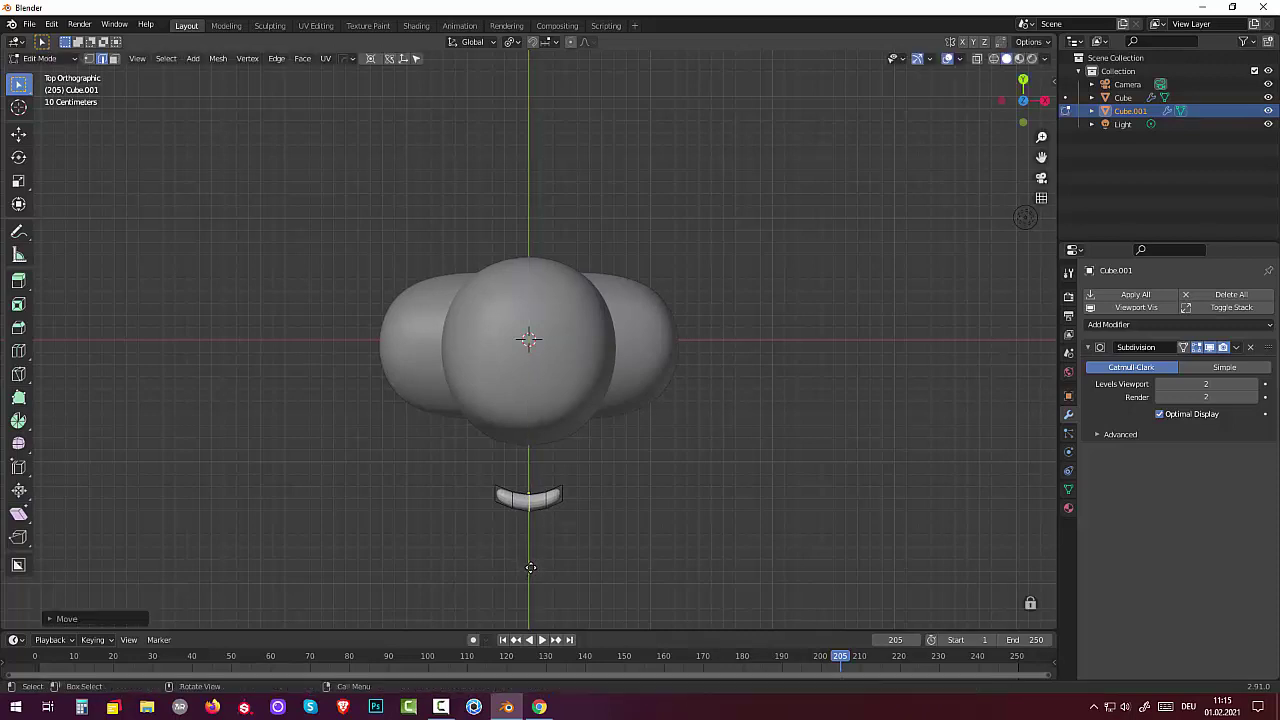
middle_drag(664, 568, 621, 509)
mouse_move(622, 437)
middle_down()
mouse_move(626, 426)
mouse_move(438, 433)
middle_up()
scroll(438, 433, up, 1)
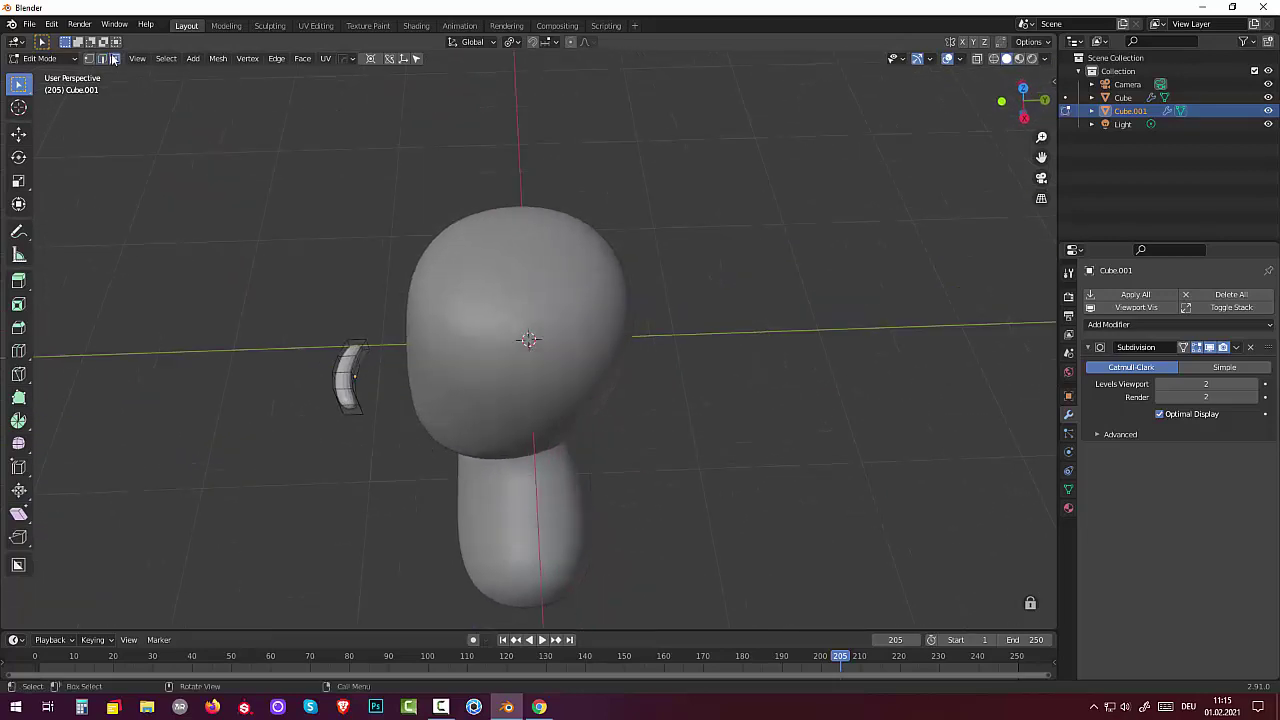
Step: Select the faces along the piece's outer side, from top to bottom, and shift them along Y
key(3)
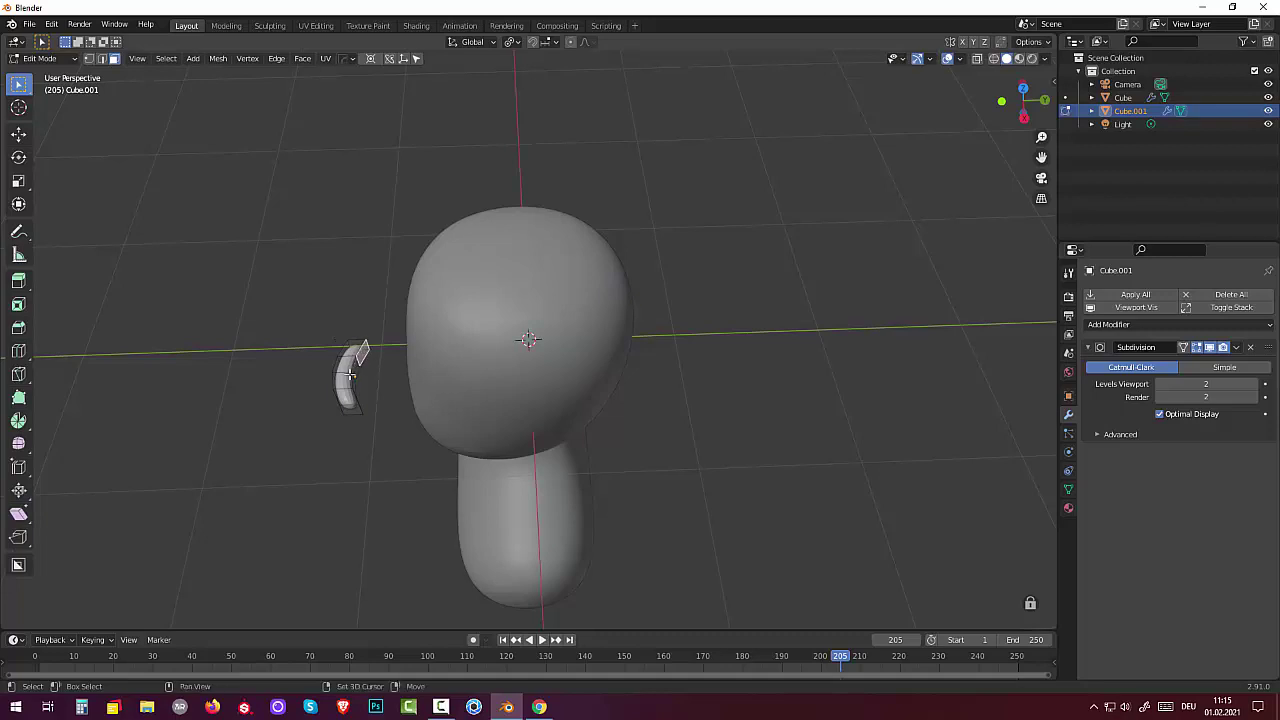
shift+click(352, 378)
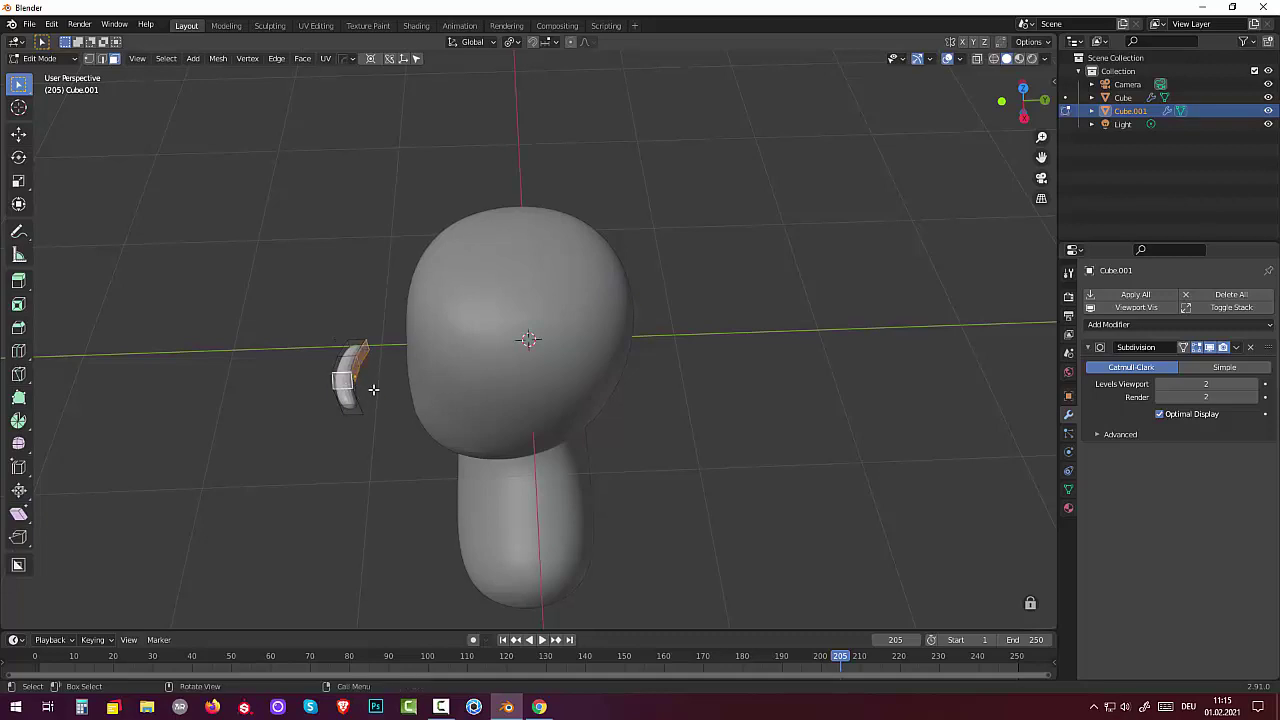
shift+click(345, 398)
middle_drag(385, 428, 365, 390)
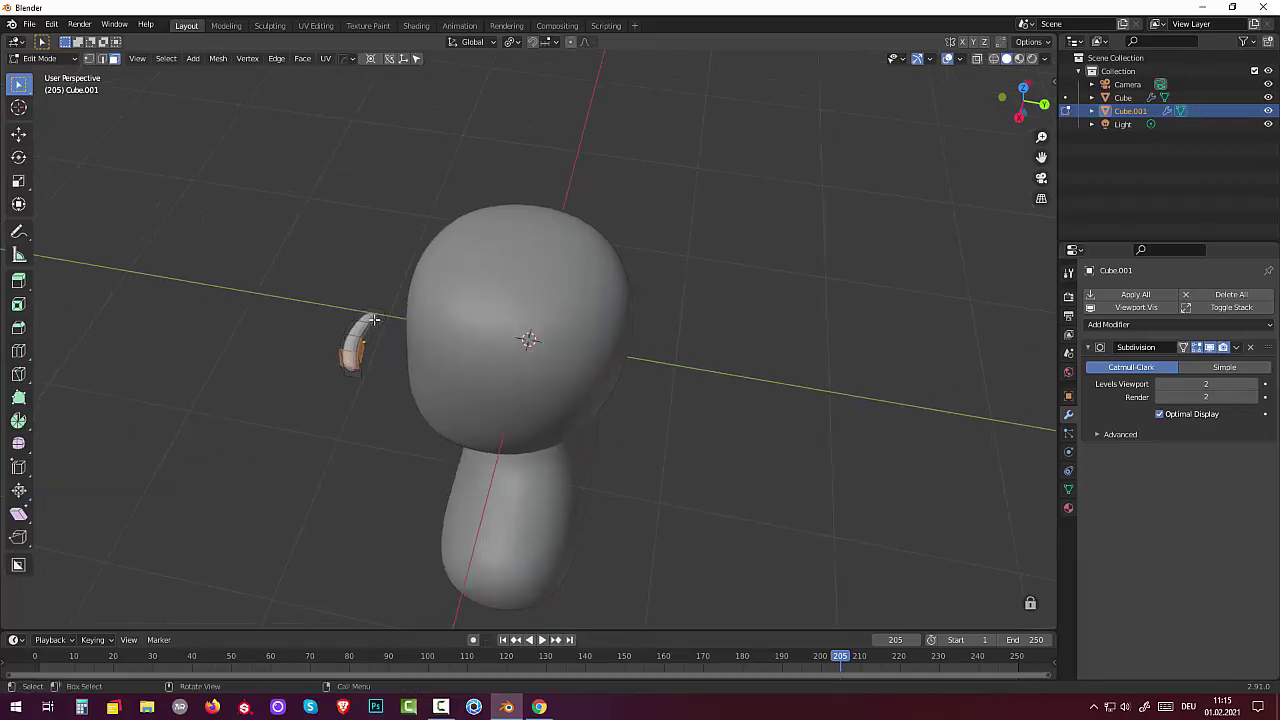
click(374, 320)
shift+click(369, 333)
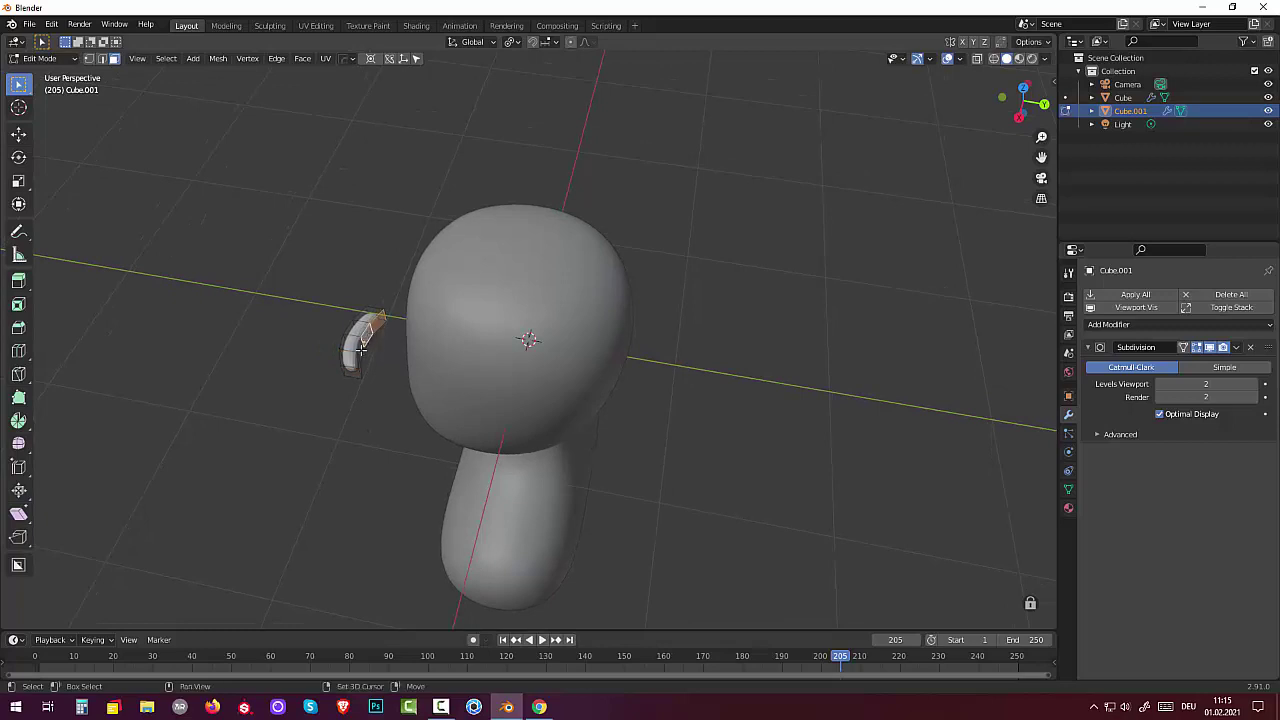
shift+click(362, 351)
middle_drag(350, 380, 397, 381)
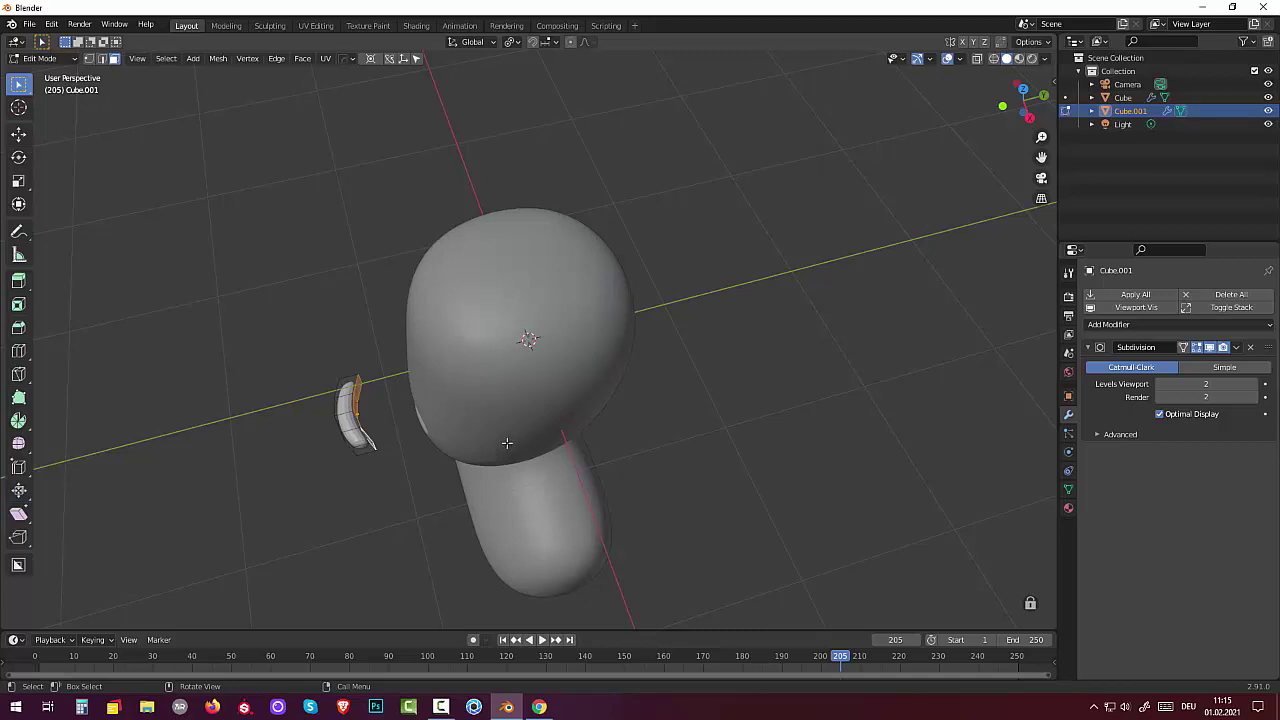
key(g)
key(y)
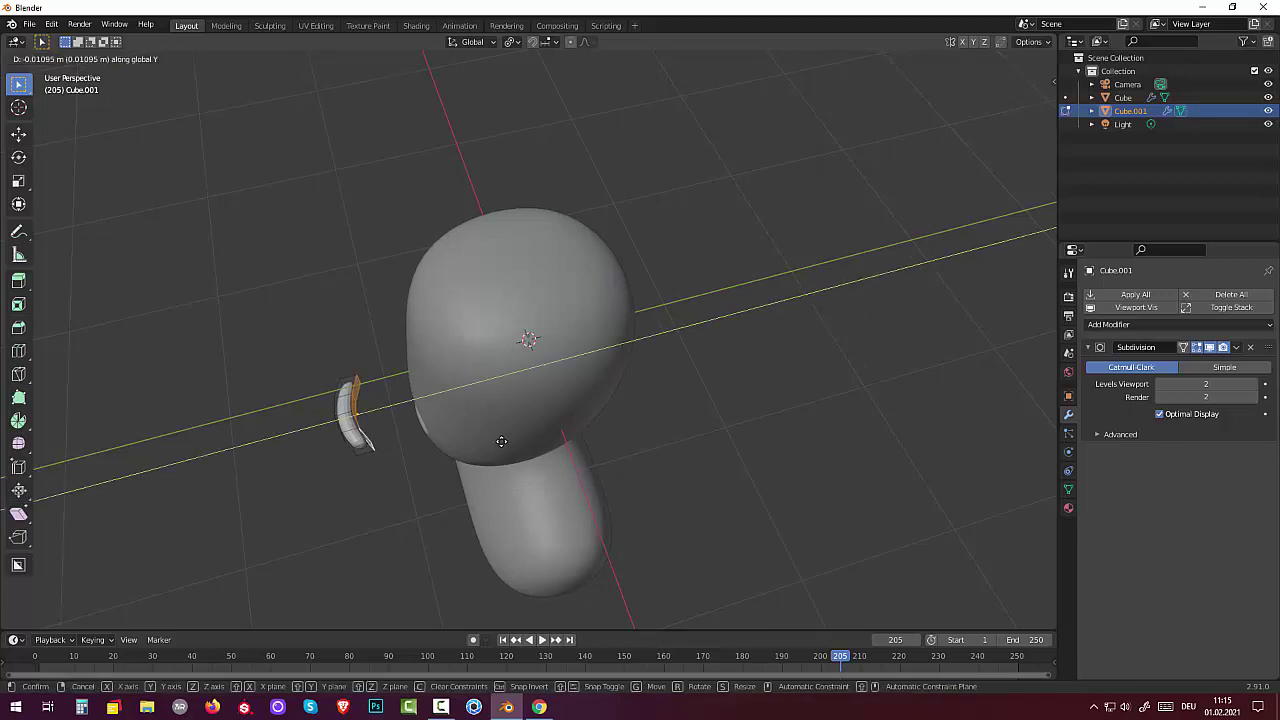
click(497, 441)
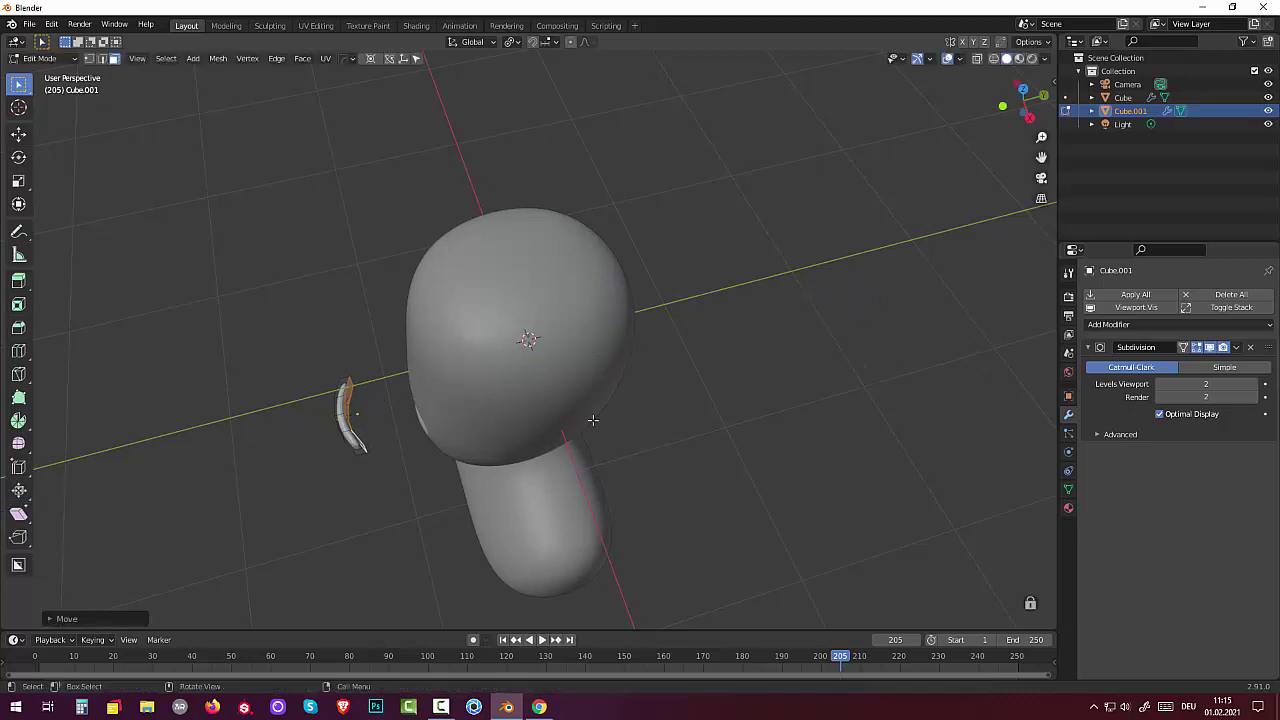
mouse_move(497, 441)
middle_down()
mouse_move(707, 344)
mouse_move(738, 253)
mouse_move(703, 320)
mouse_move(683, 469)
mouse_move(649, 513)
mouse_move(613, 509)
middle_up()
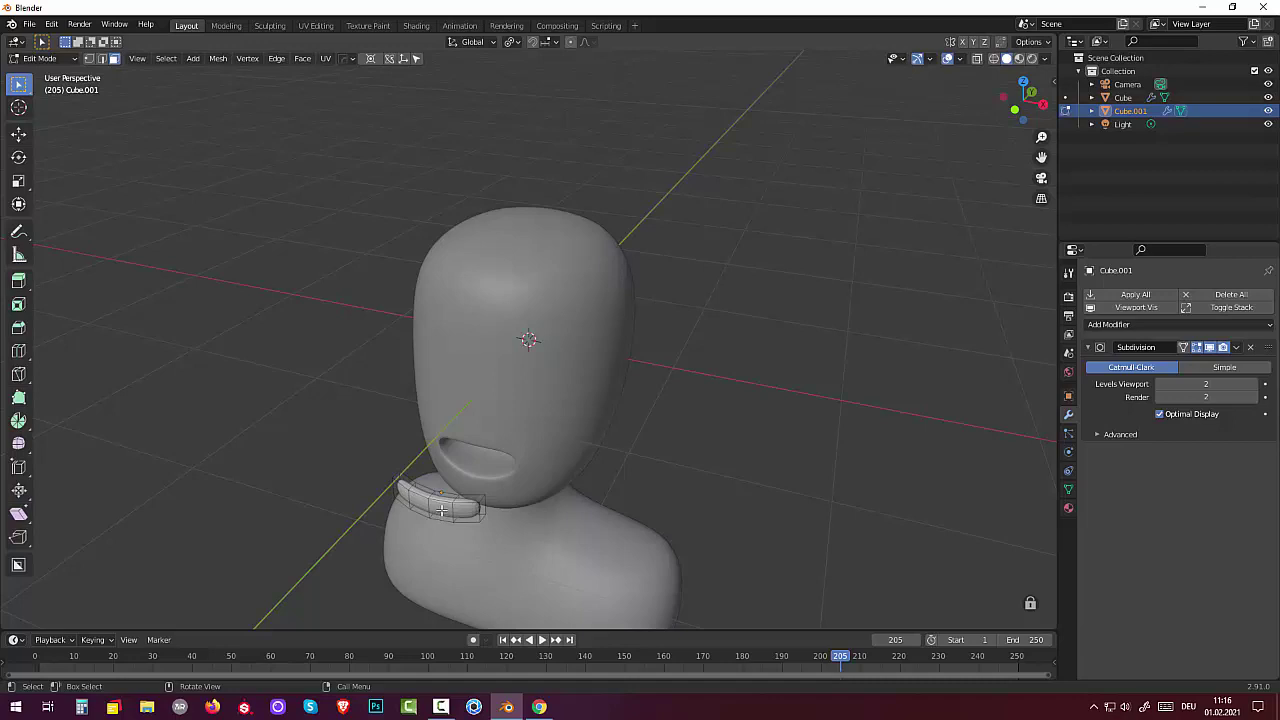
Step: Return to Object Mode and move the mouth piece along Y into the face
right_click(441, 510)
key(Tab)
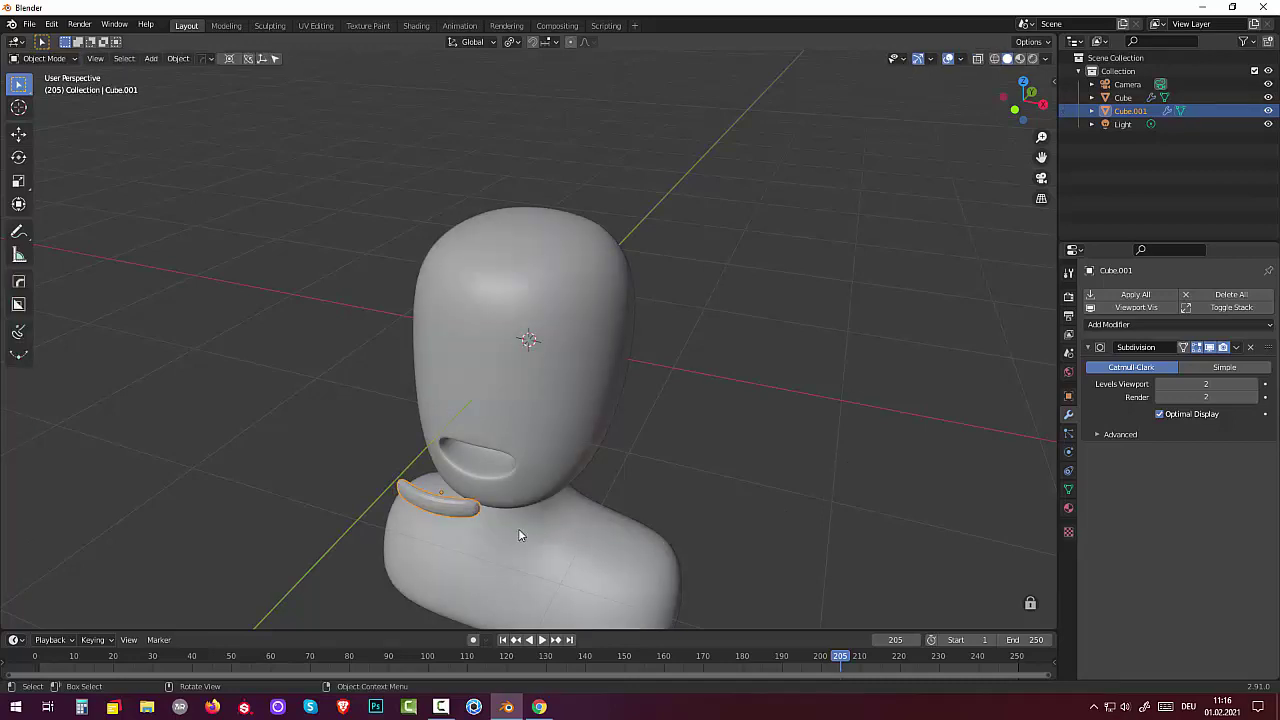
key(g)
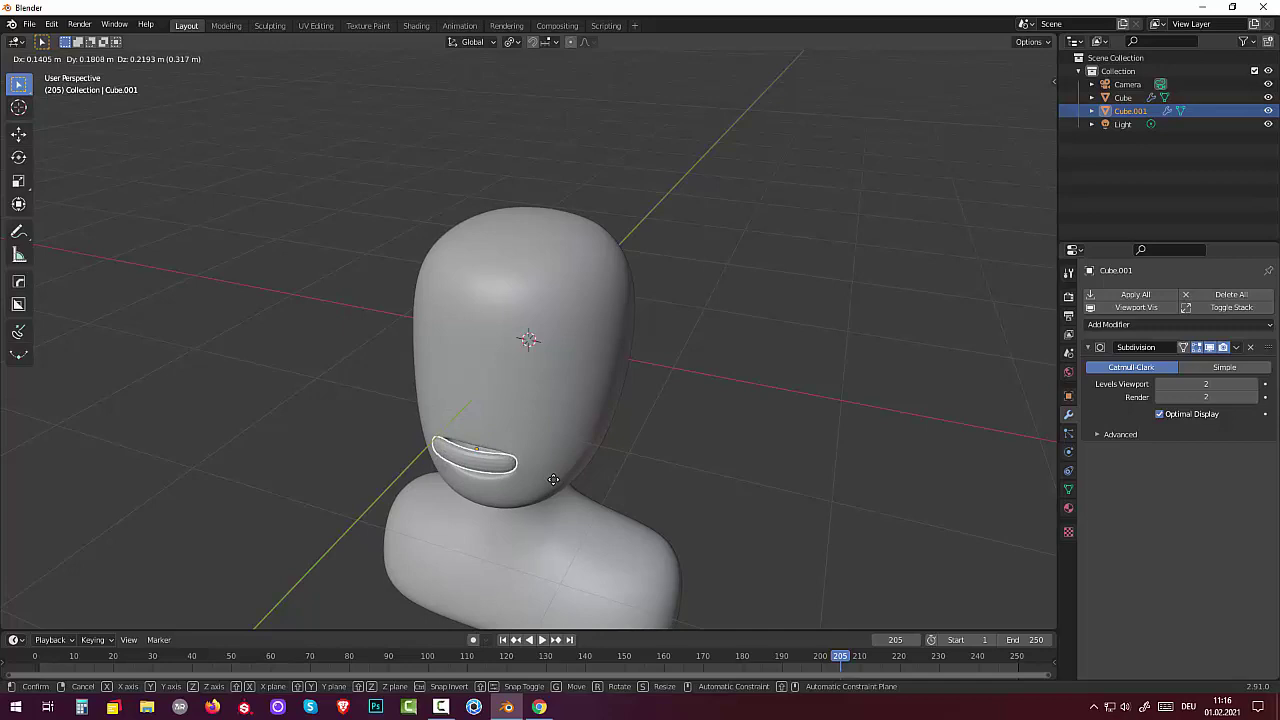
key(y)
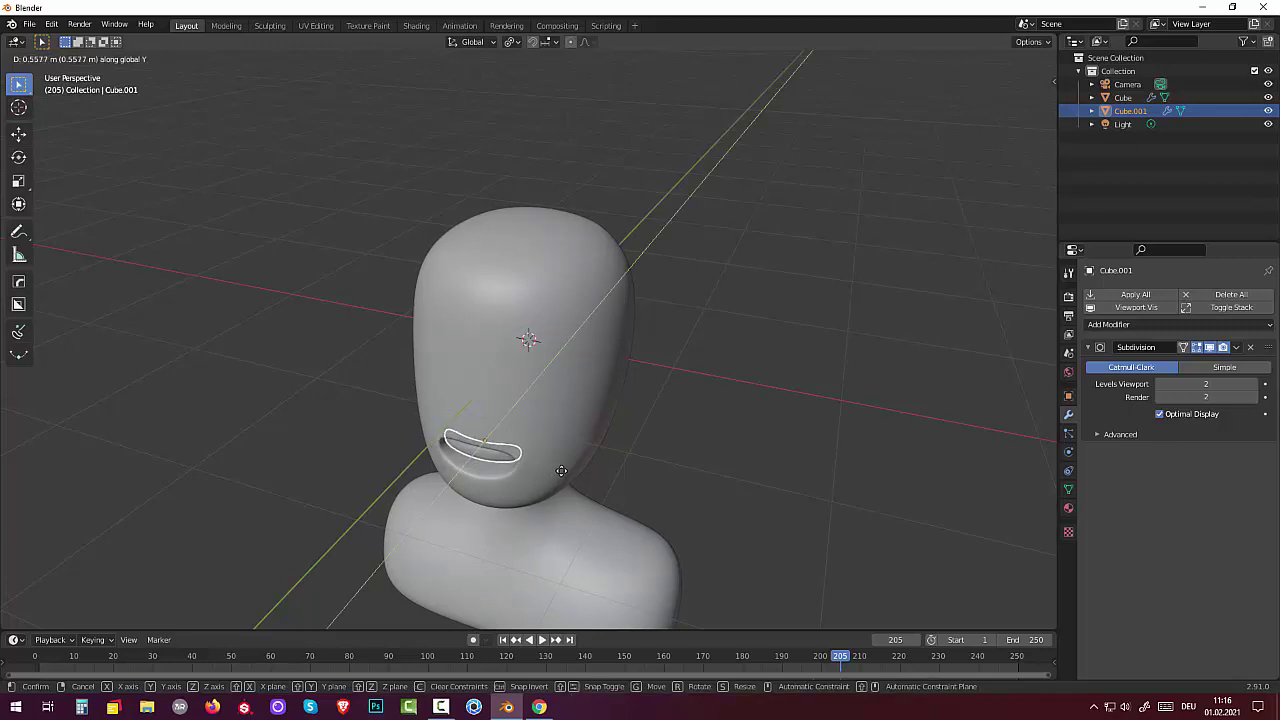
click(561, 471)
mouse_move(561, 471)
middle_down()
mouse_move(712, 387)
mouse_move(723, 403)
mouse_move(677, 428)
mouse_move(508, 405)
mouse_move(446, 466)
middle_up()
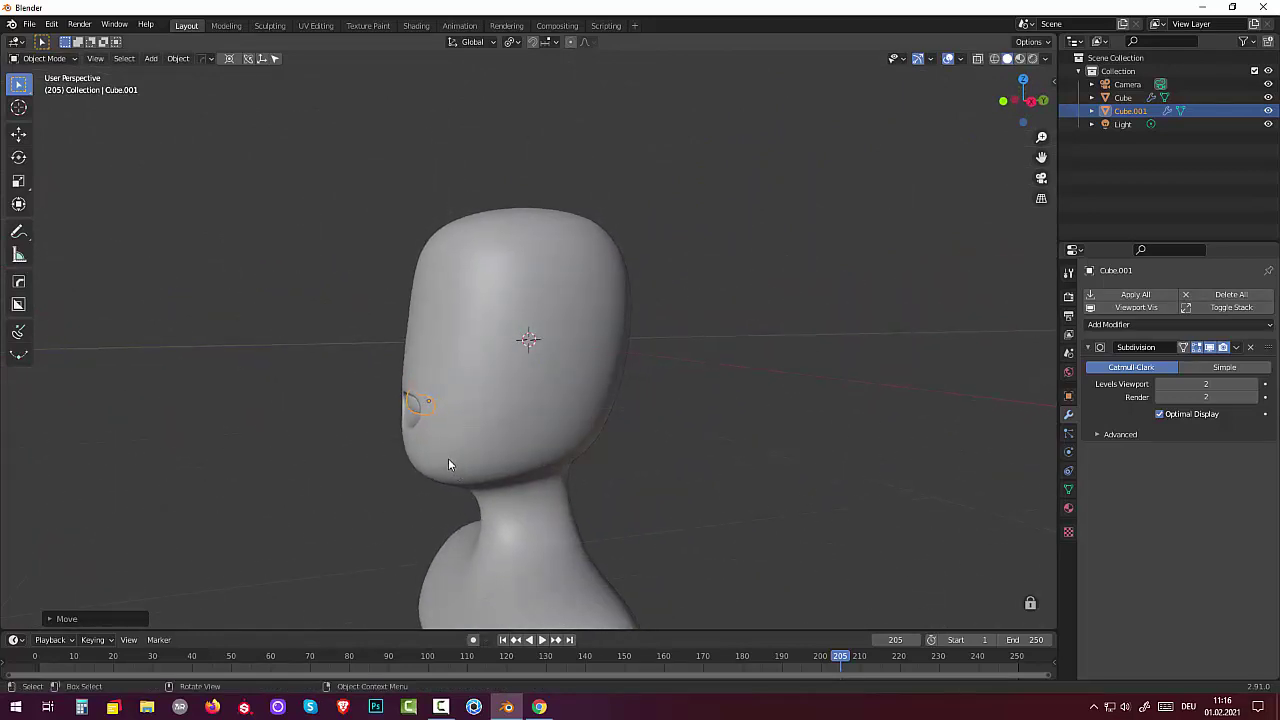
key(g)
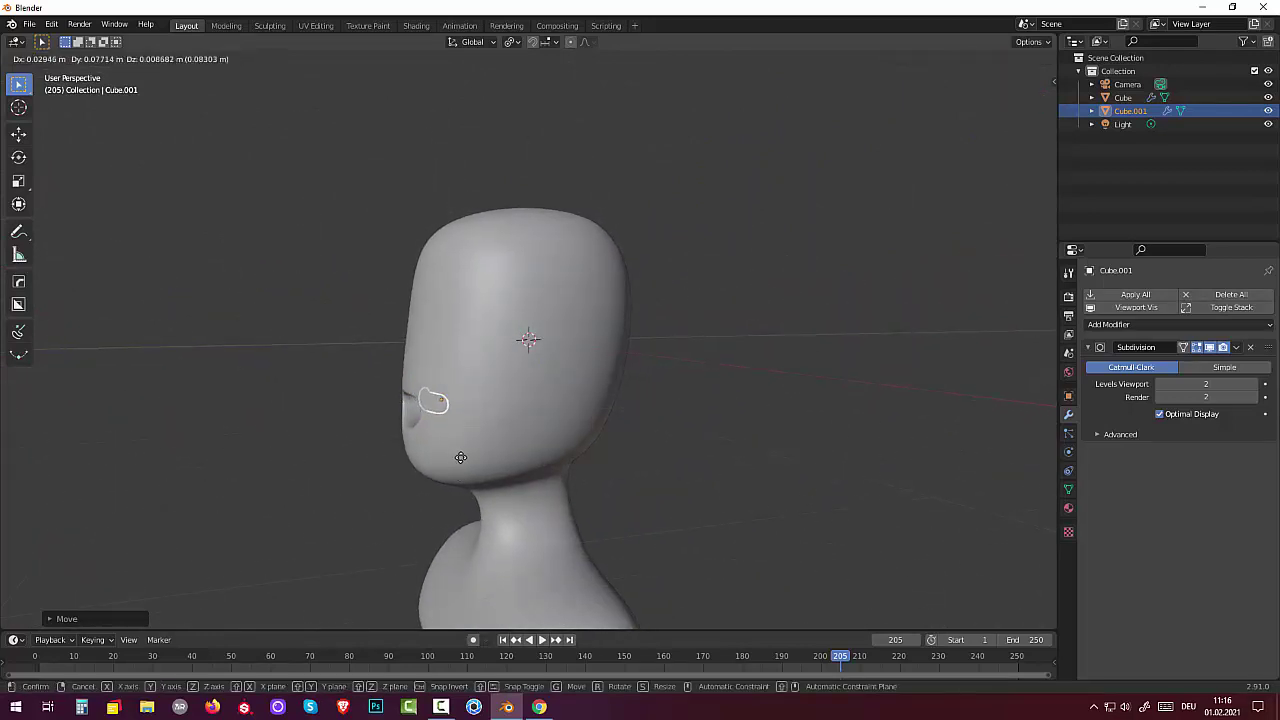
click(452, 456)
mouse_move(452, 456)
middle_down()
mouse_move(562, 384)
mouse_move(609, 371)
mouse_move(706, 404)
middle_up()
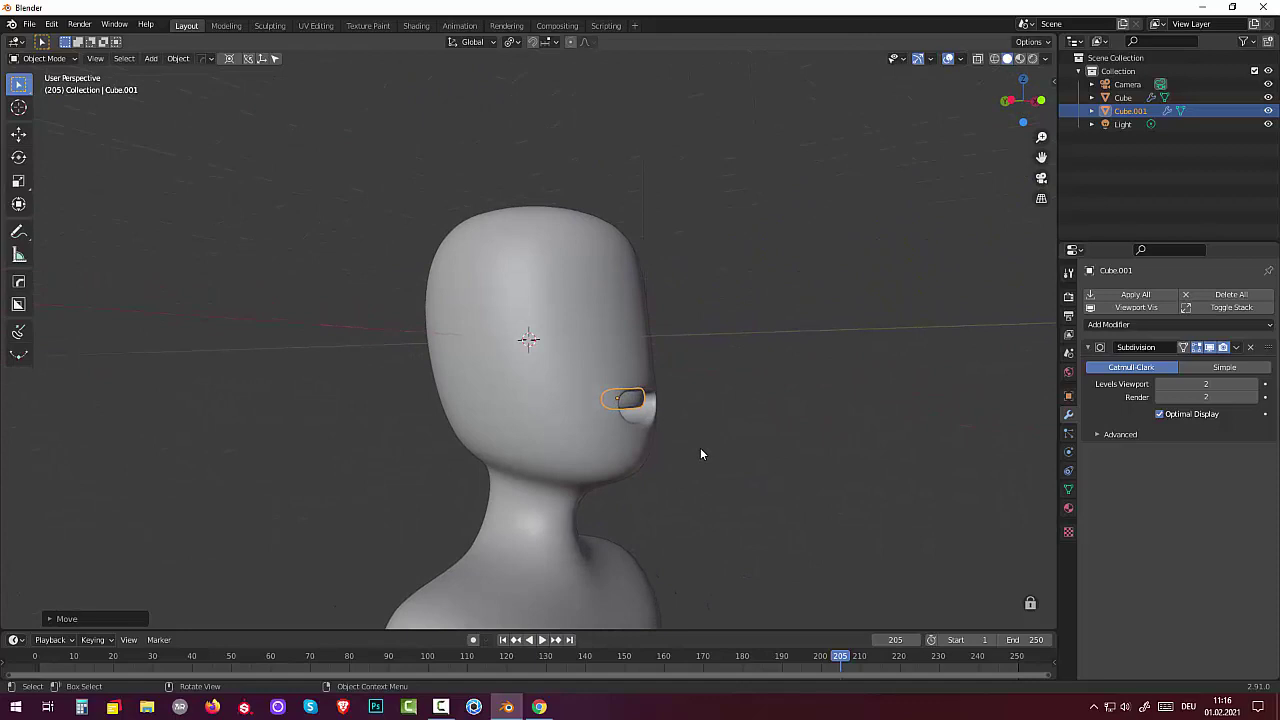
key(g)
key(y)
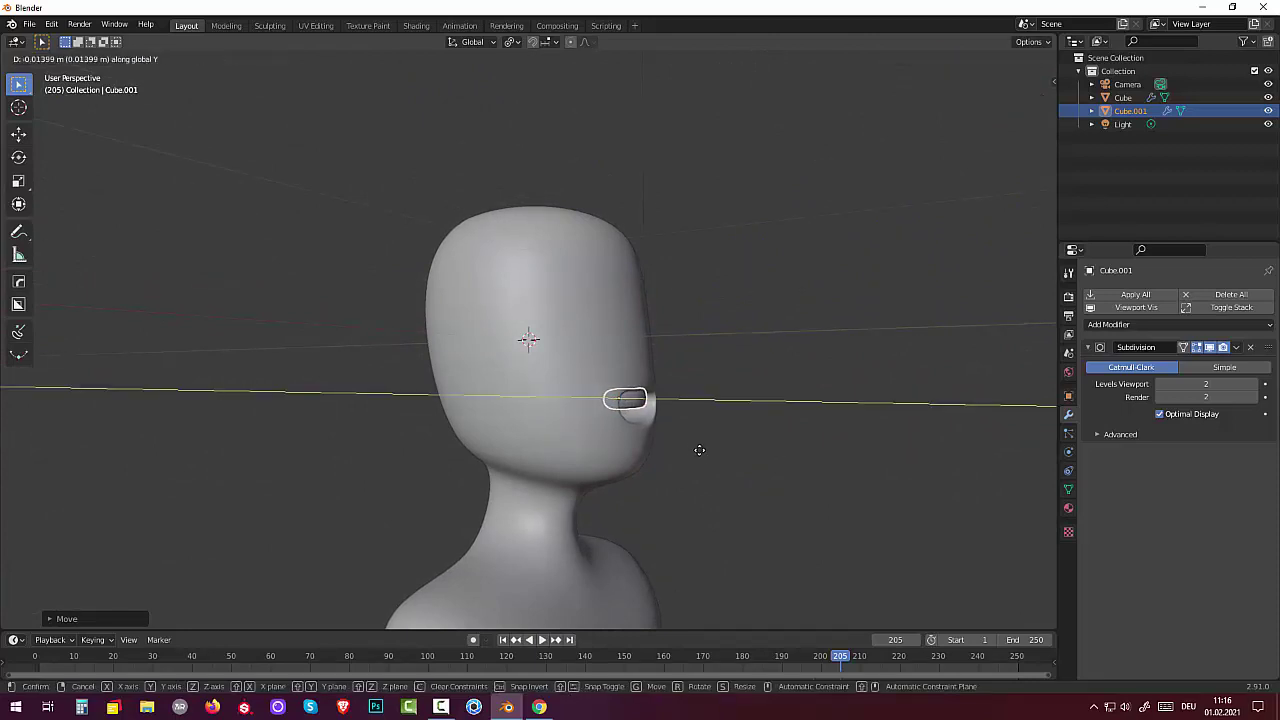
click(699, 450)
Step: Adjust the mouth piece's height along Z, then duplicate it
mouse_move(795, 494)
middle_down()
mouse_move(728, 468)
mouse_move(616, 531)
middle_up()
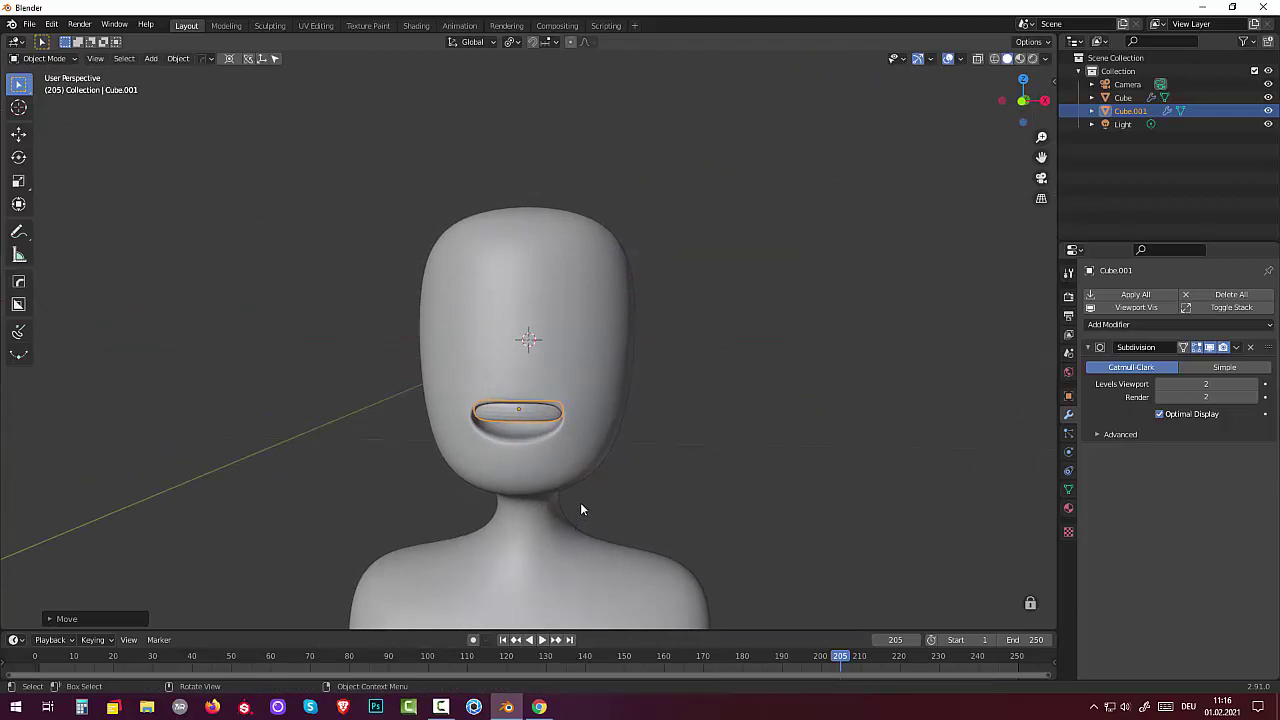
key(g)
key(z)
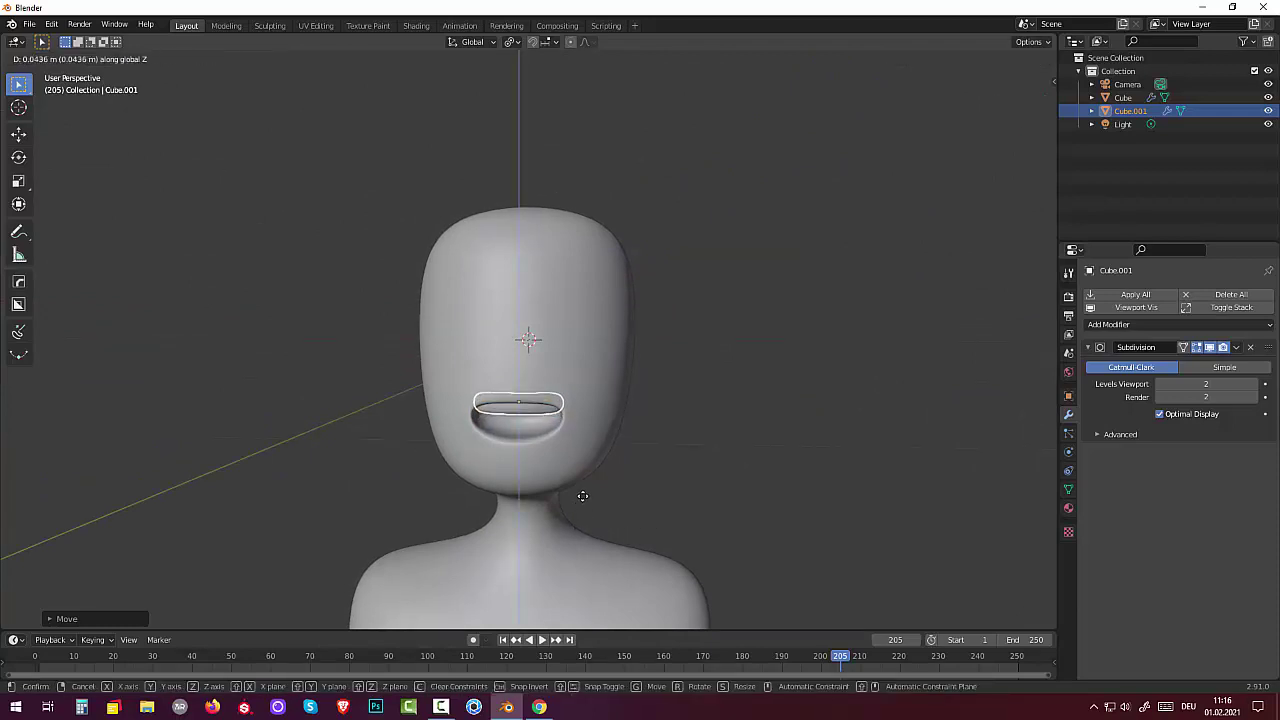
click(582, 496)
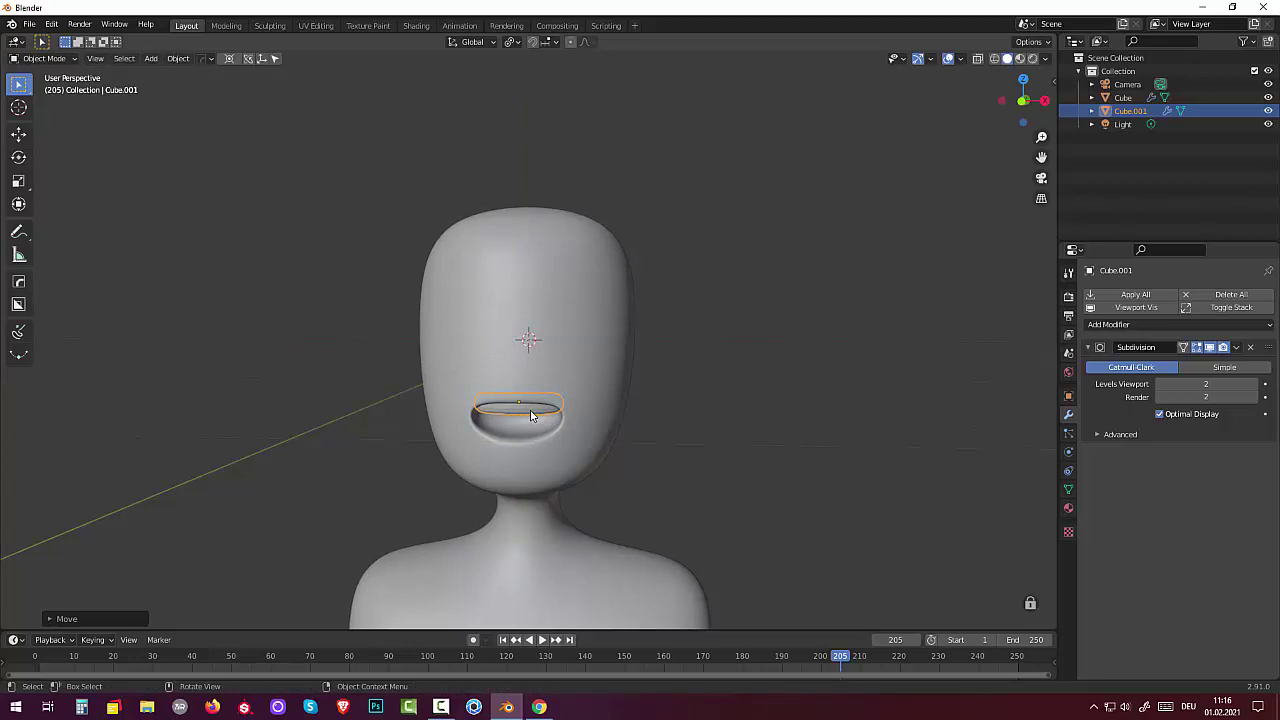
key(shift+d)
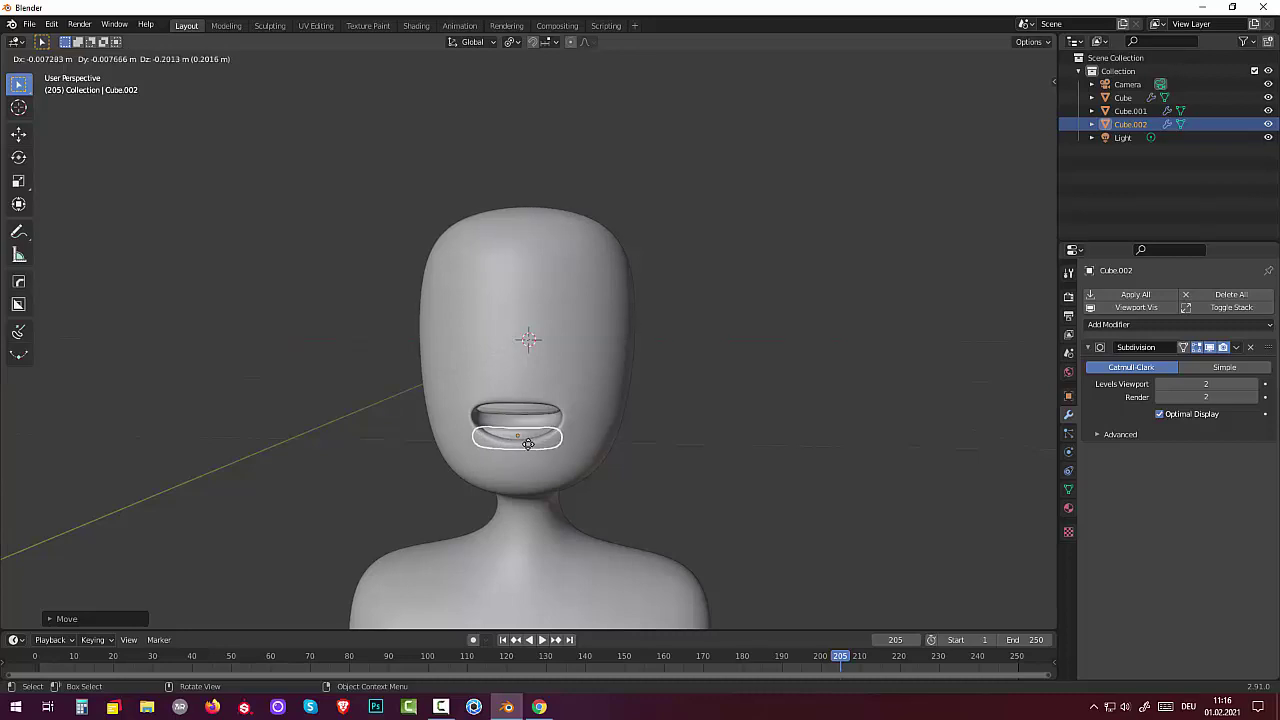
Step: Move the copy straight down to sit just below the mouth piece
key(z)
click(528, 443)
click(752, 482)
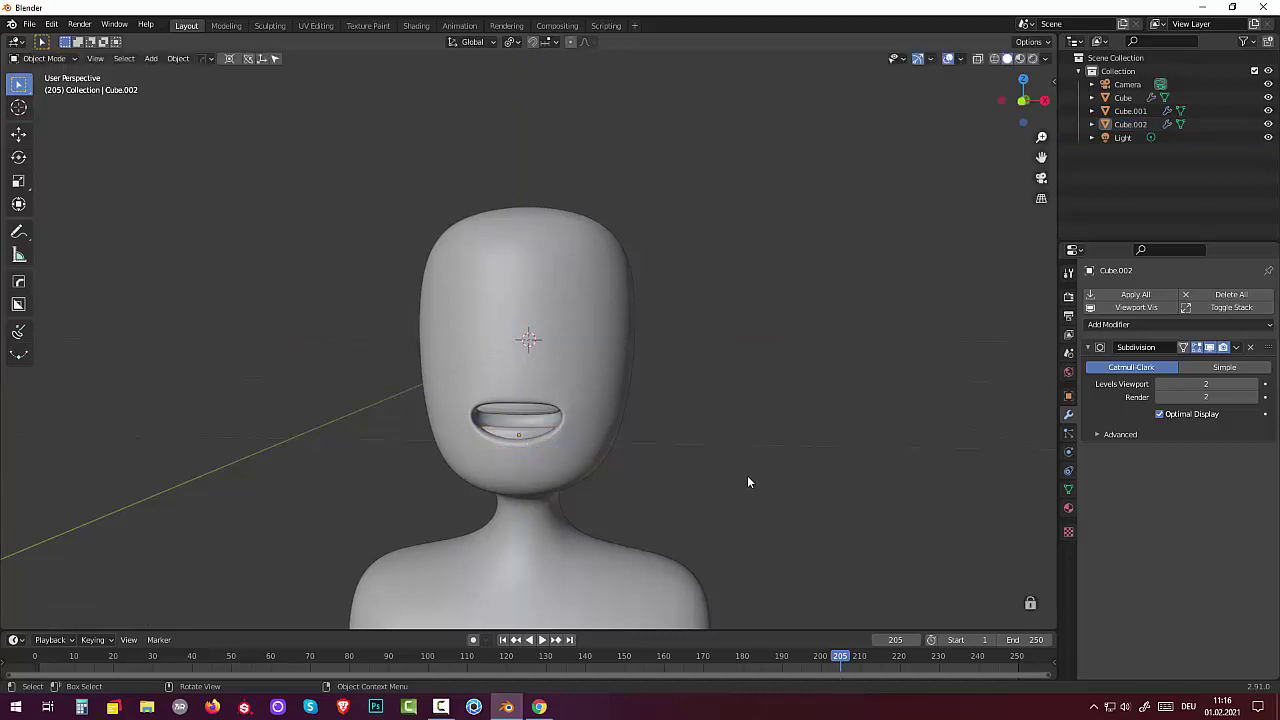
middle_drag(747, 482, 753, 479)
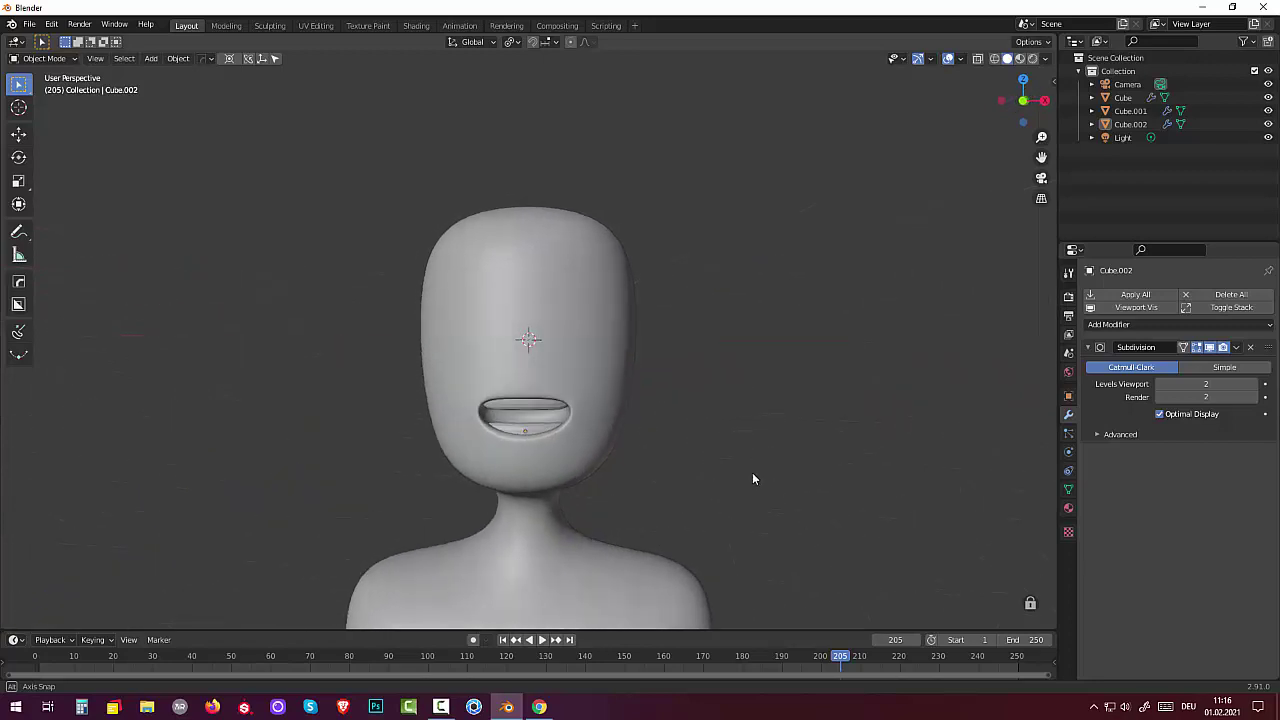
Step: Scale the copy narrower along the X axis
click(537, 433)
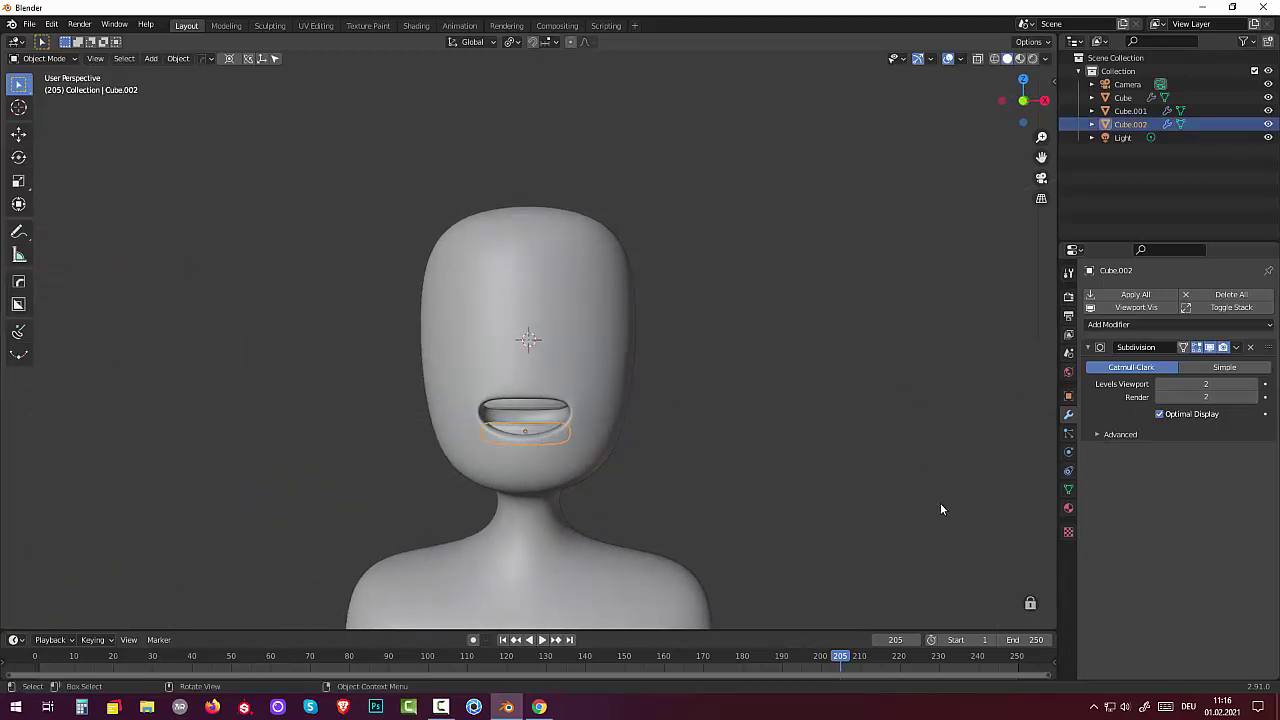
key(s)
key(x)
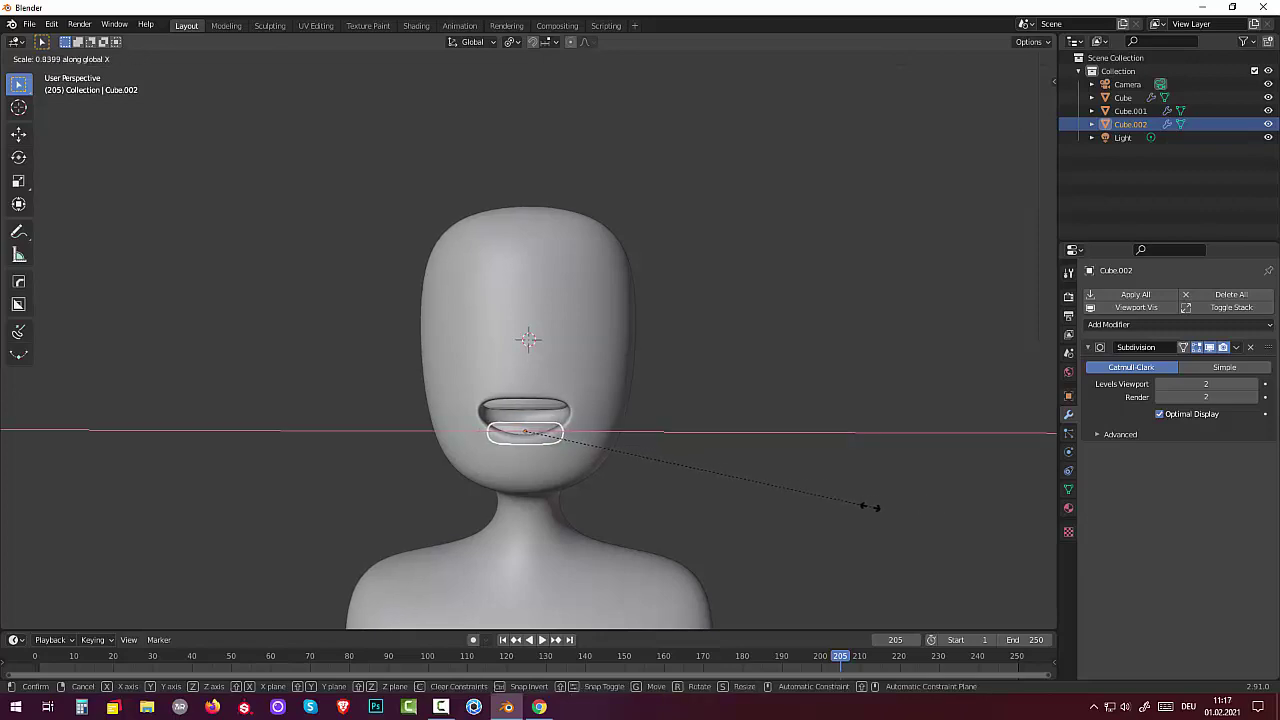
click(843, 503)
click(778, 533)
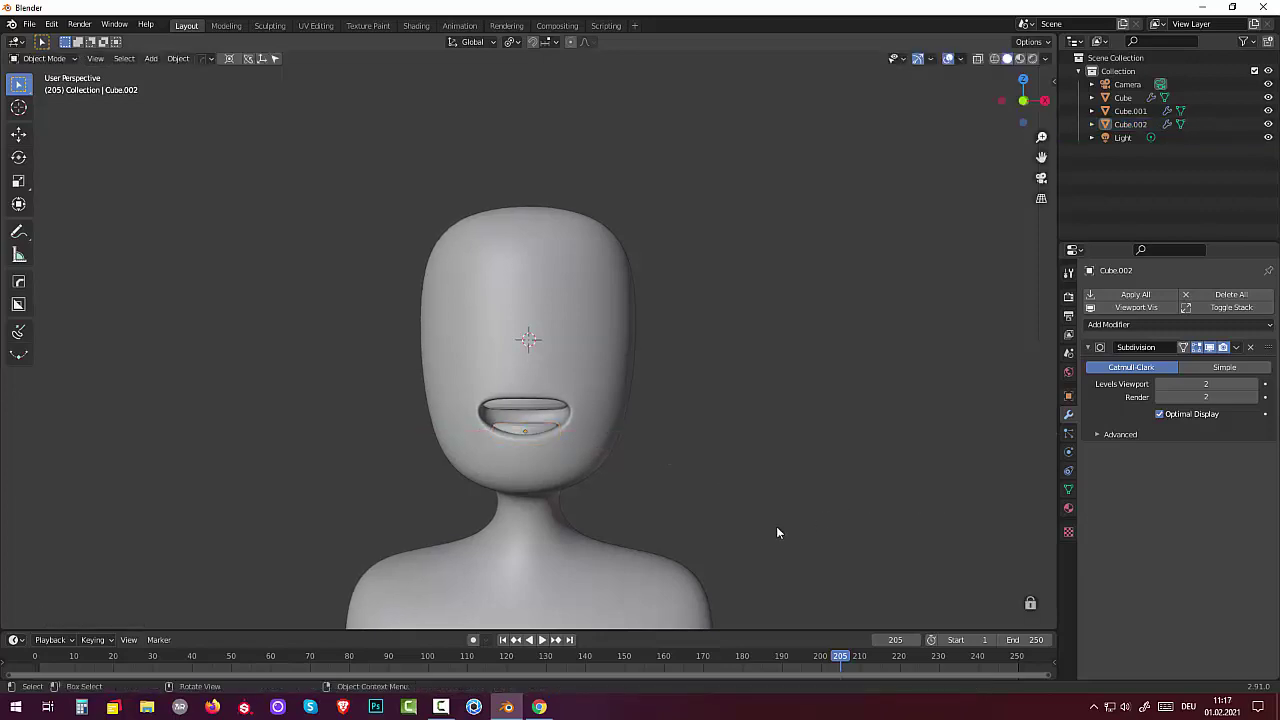
Step: Push the narrowed copy back along Y inside the mouth
mouse_move(779, 508)
middle_down()
mouse_move(675, 527)
mouse_move(662, 507)
middle_up()
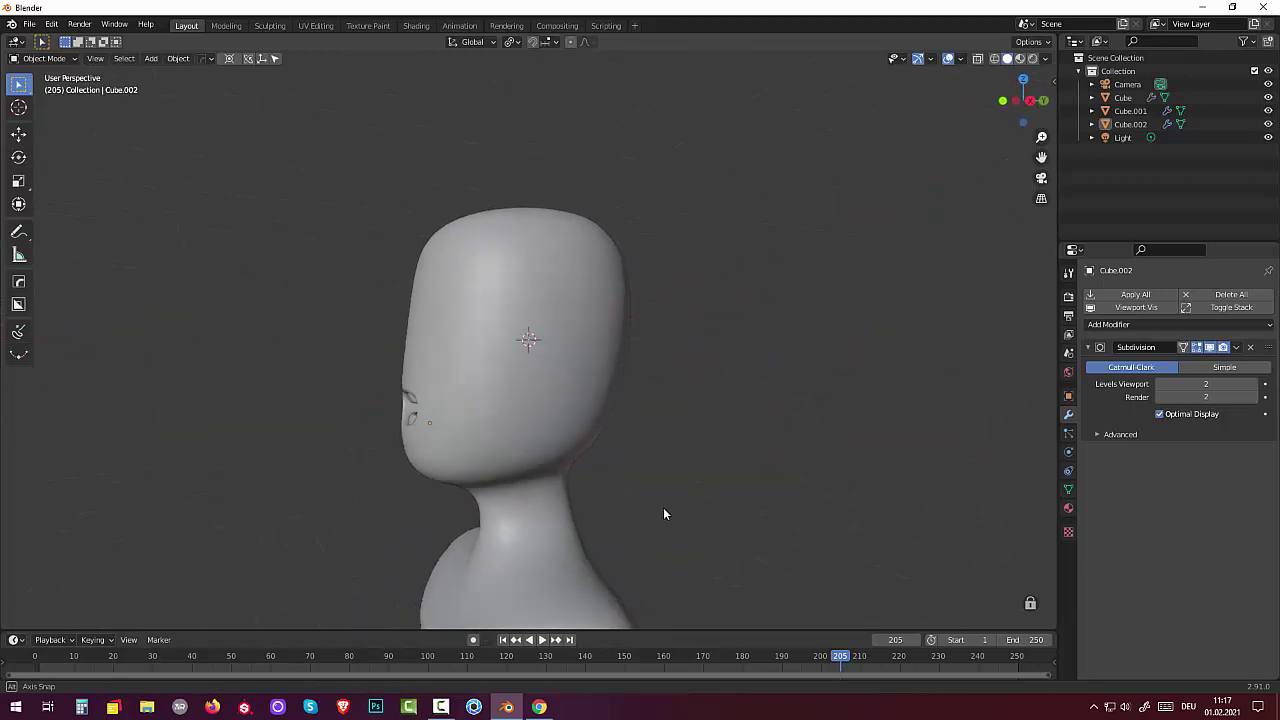
click(410, 420)
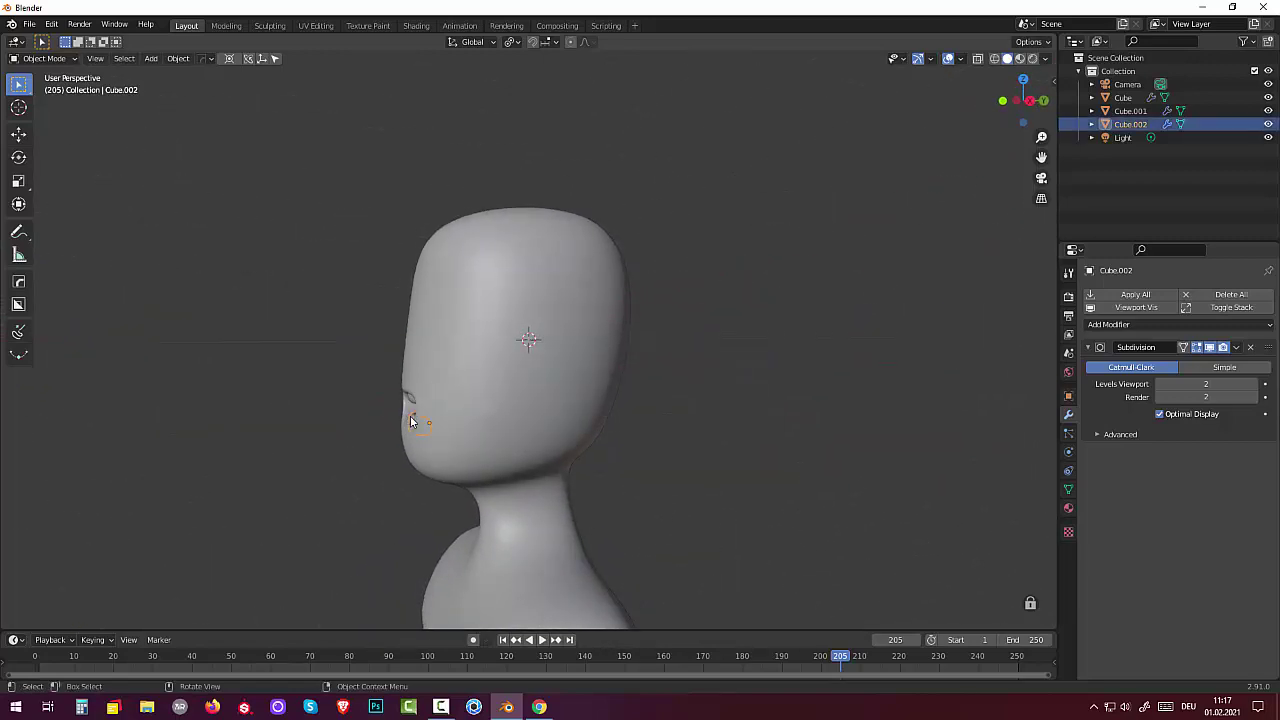
key(g)
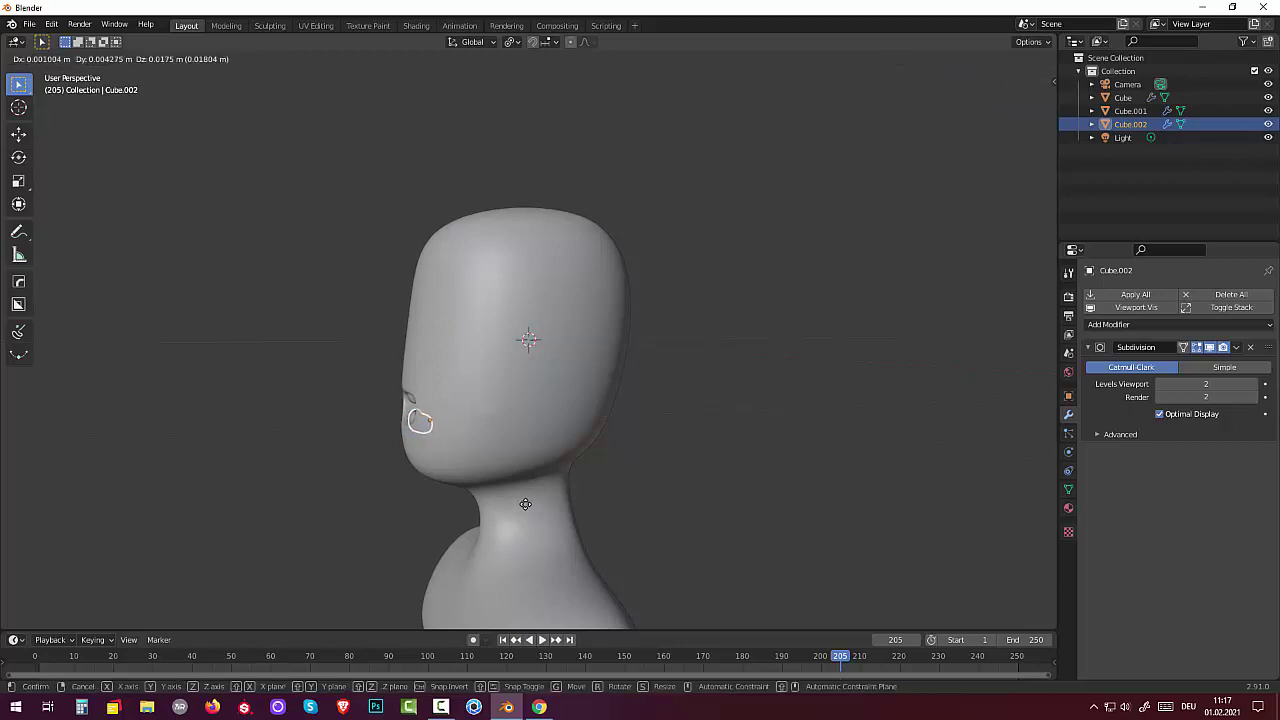
key(y)
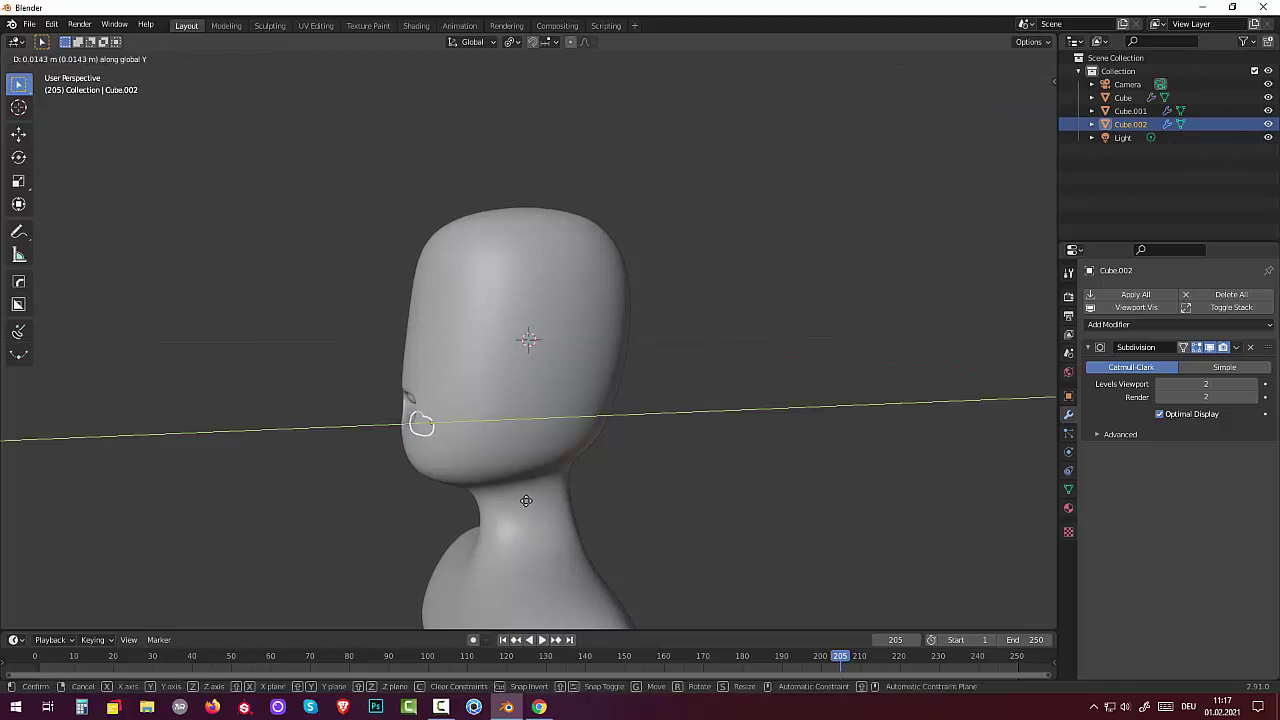
click(527, 500)
mouse_move(590, 485)
middle_down()
mouse_move(679, 488)
mouse_move(700, 444)
mouse_move(703, 457)
middle_up()
click(662, 482)
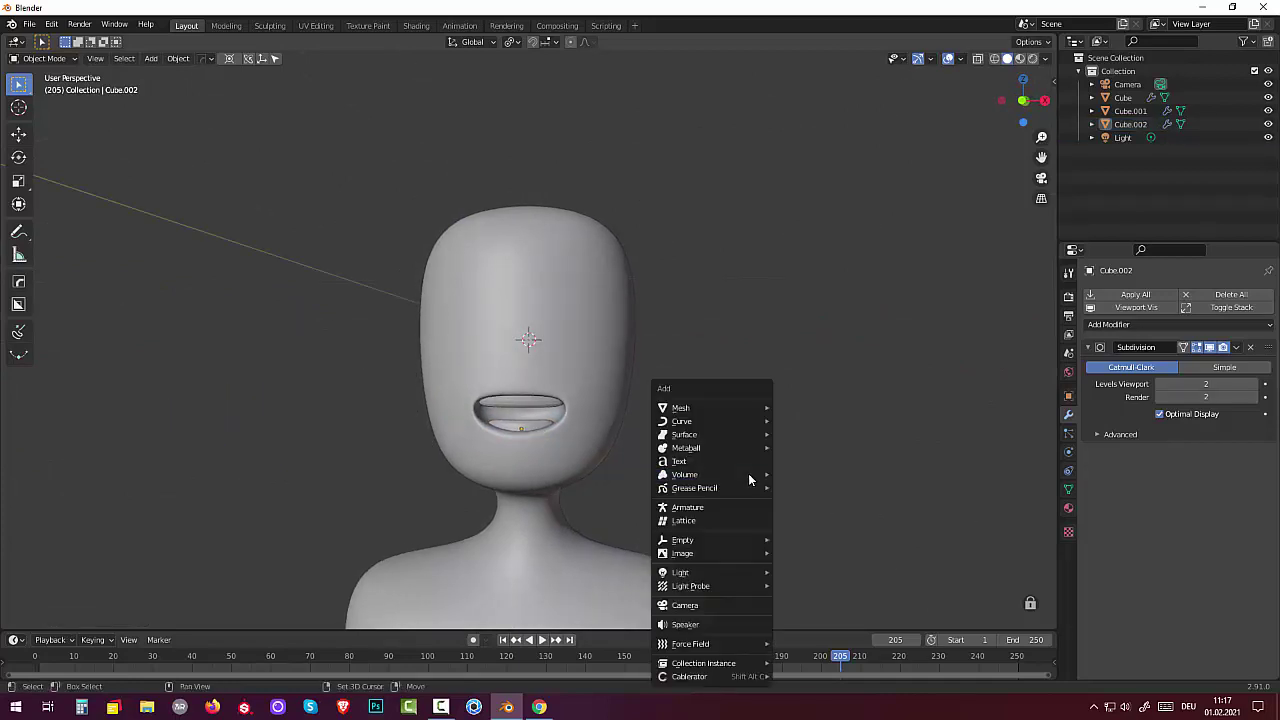
Step: Add a cube with a Subdivision Surface modifier at viewport level 2
key(shift+a)
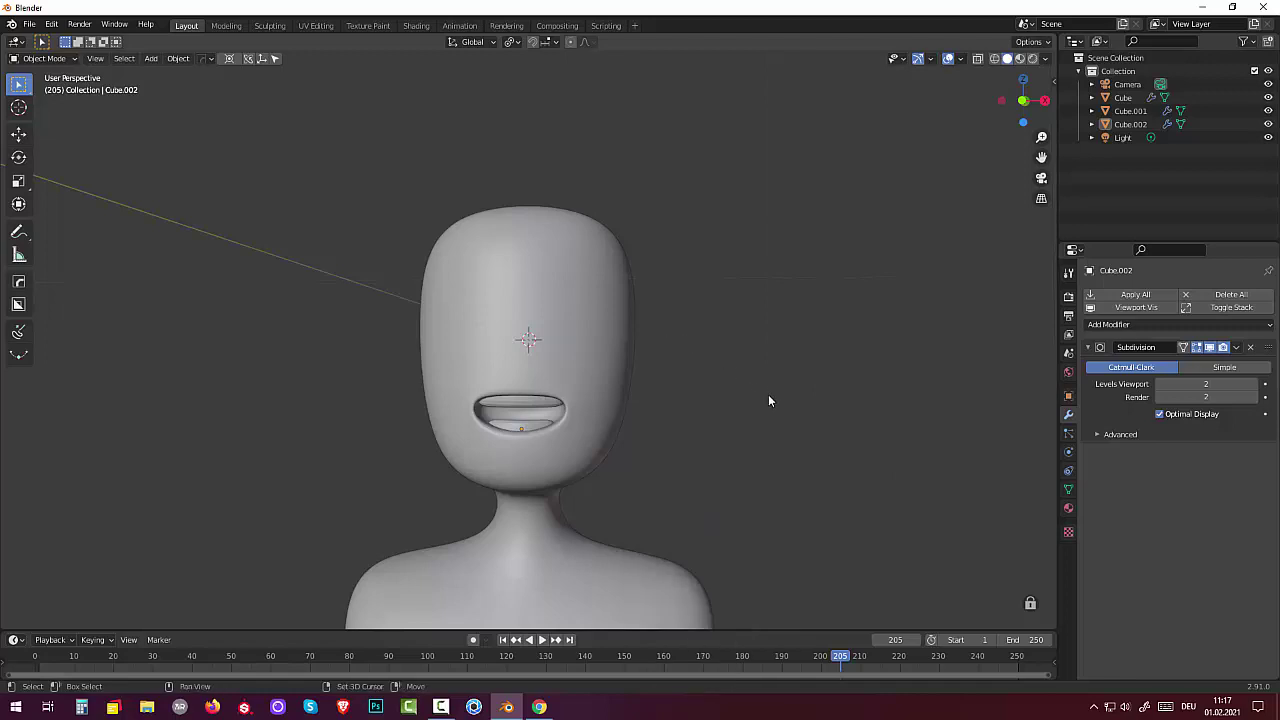
key(shift+a)
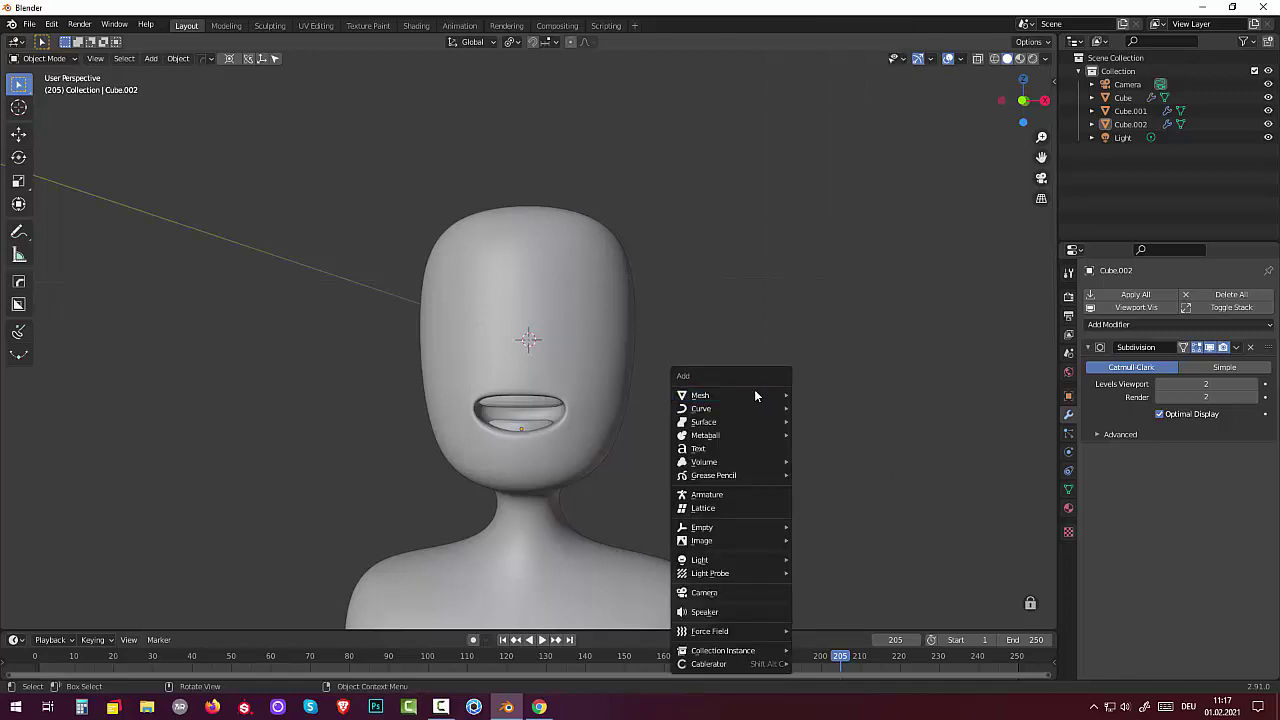
mouse_move(700, 395)
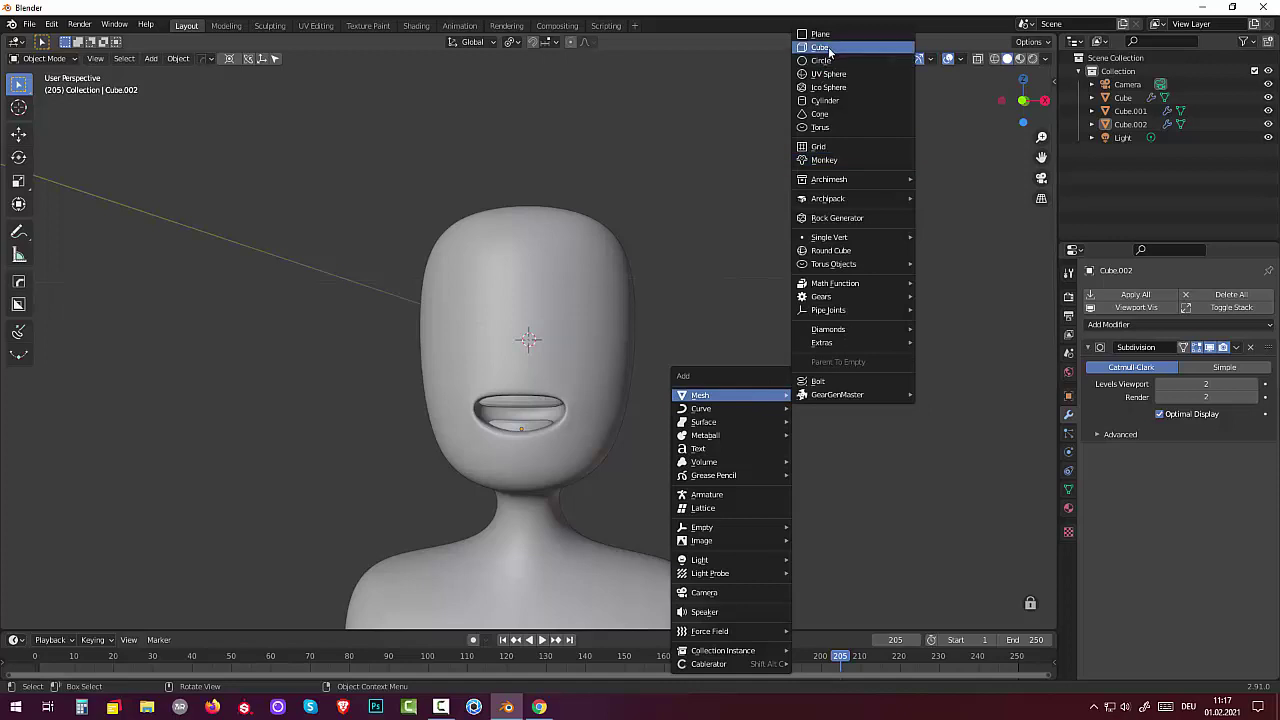
click(829, 48)
click(1118, 295)
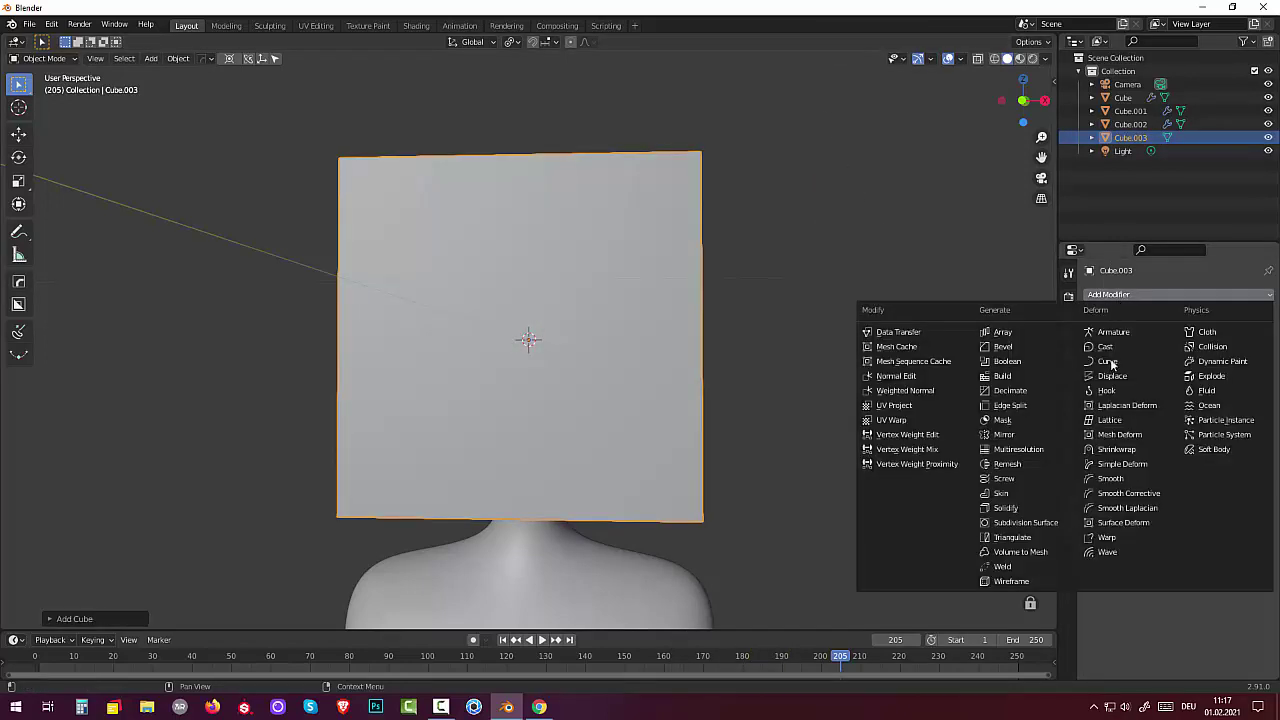
click(1022, 522)
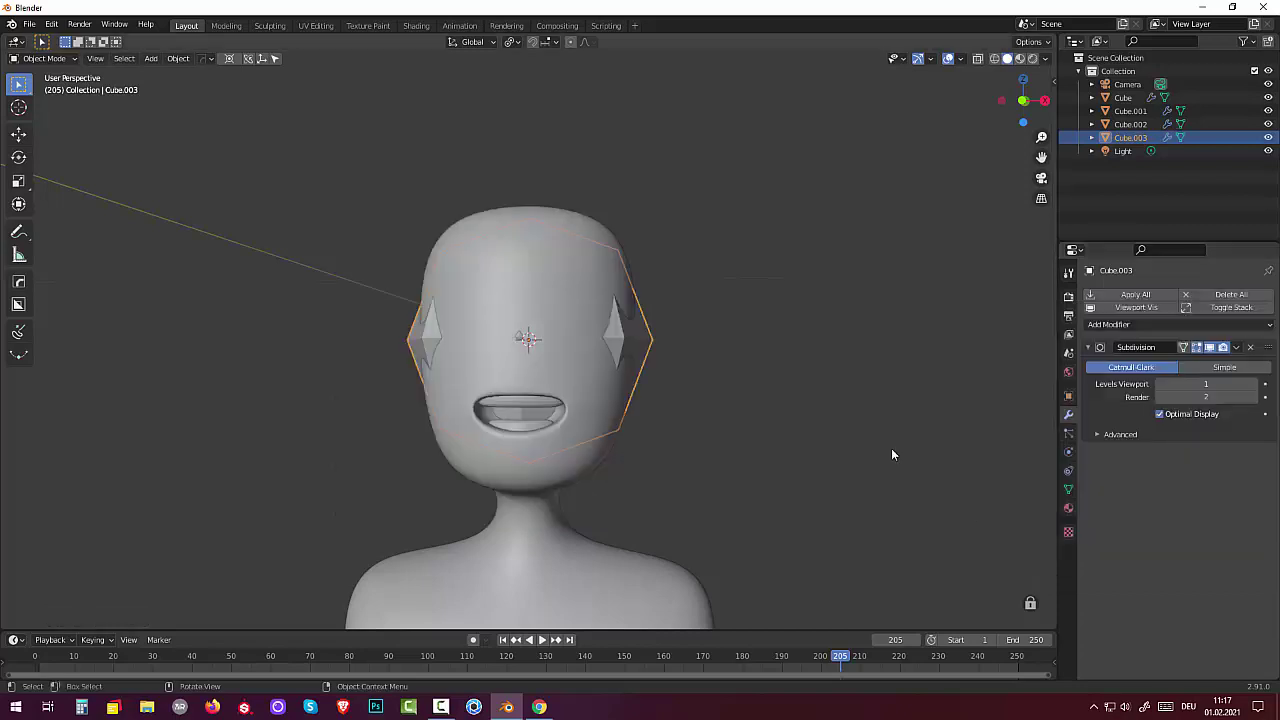
click(1256, 385)
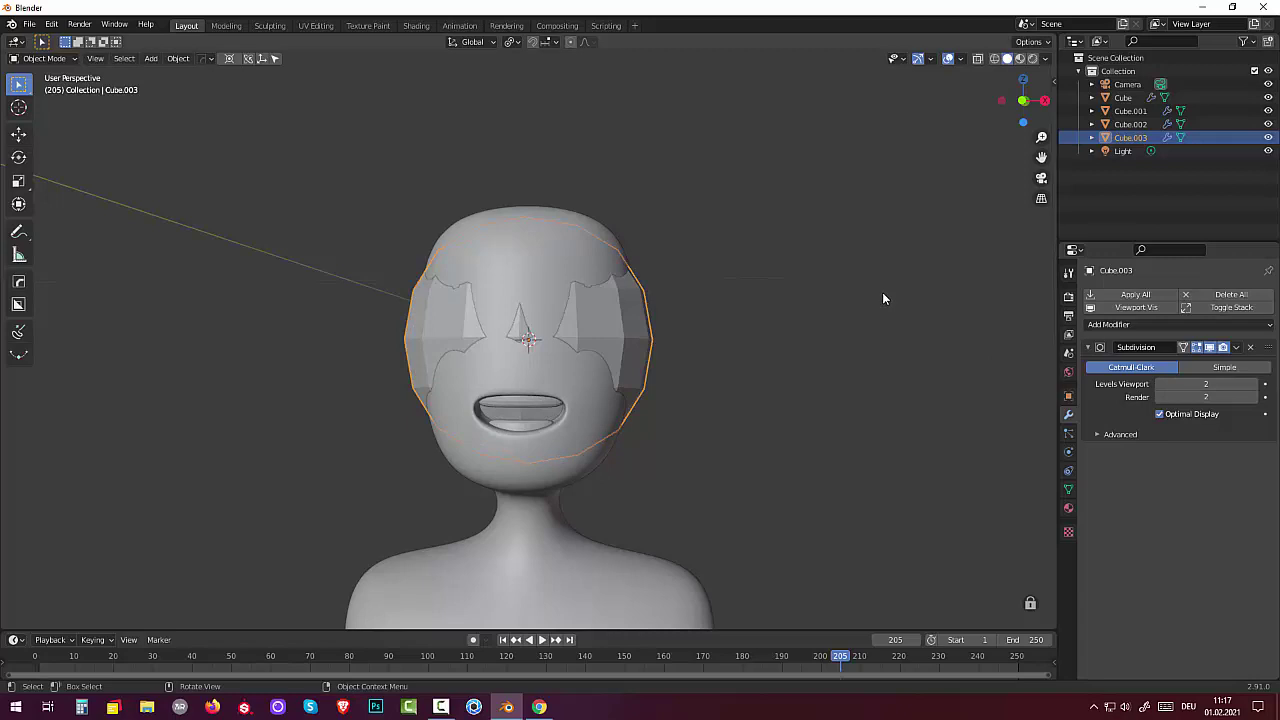
Step: Shrink the new cube and flatten it along Z into a small oval
key(s)
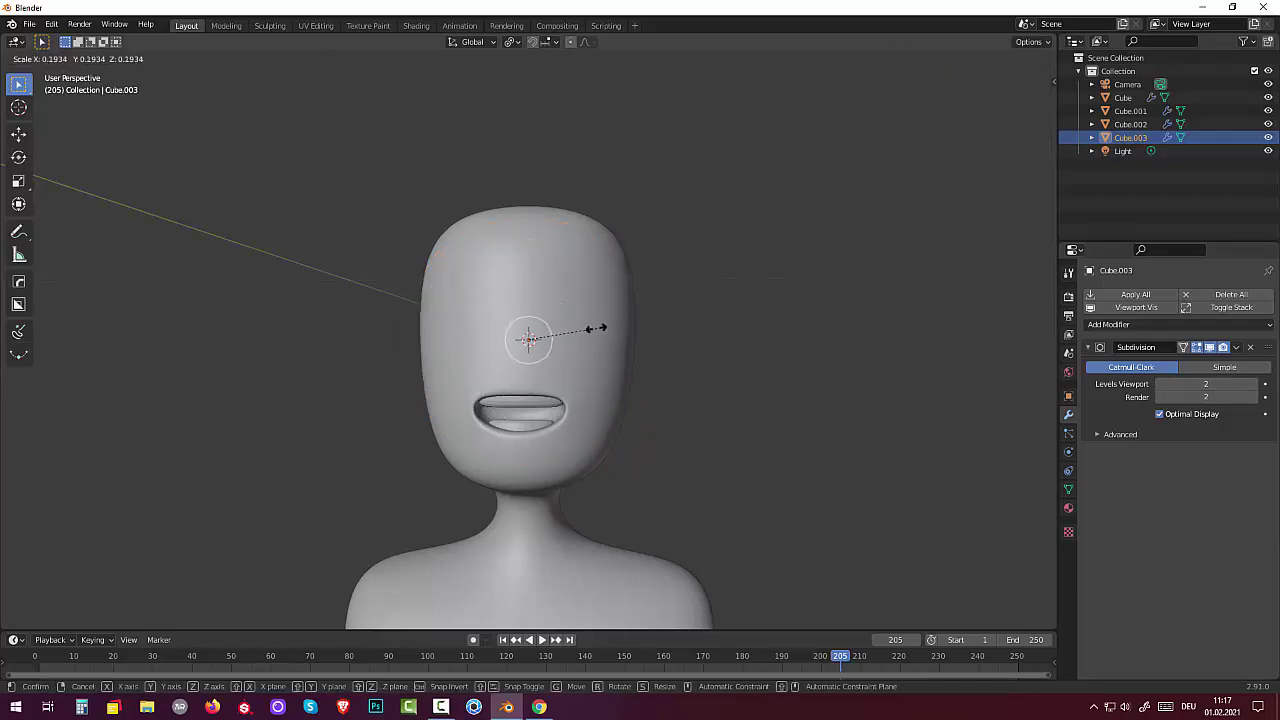
click(648, 324)
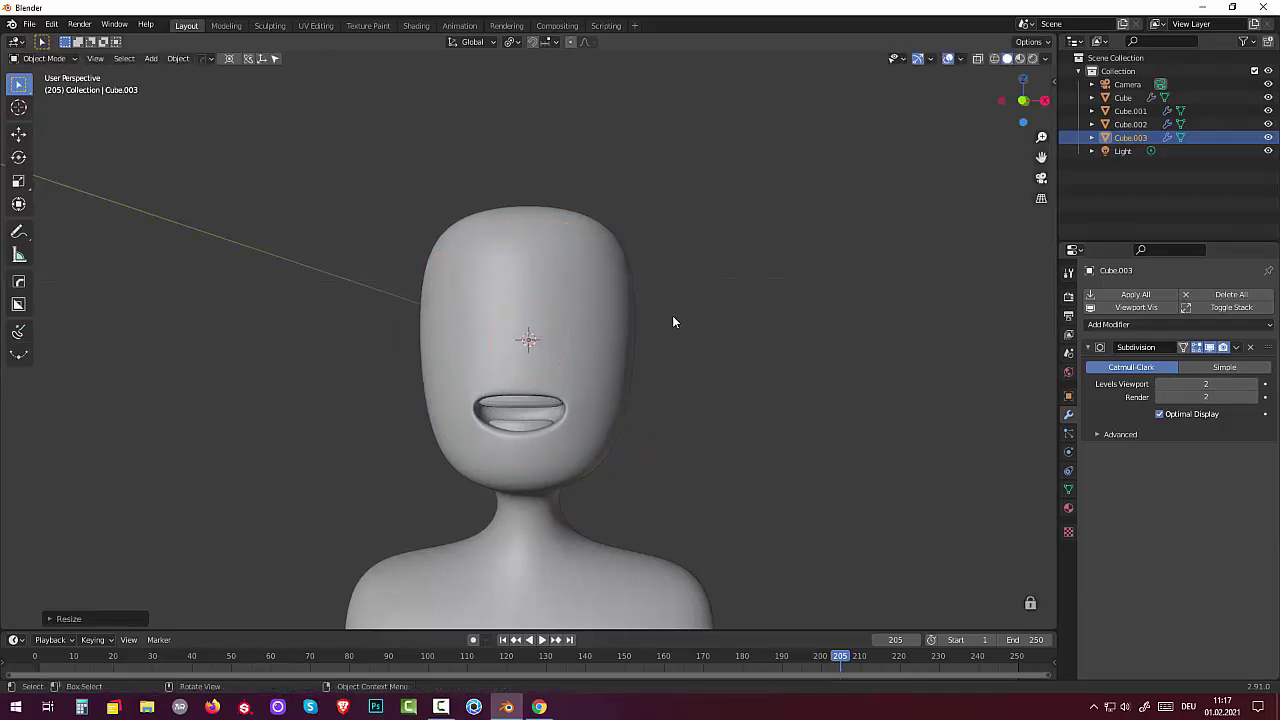
key(s)
key(z)
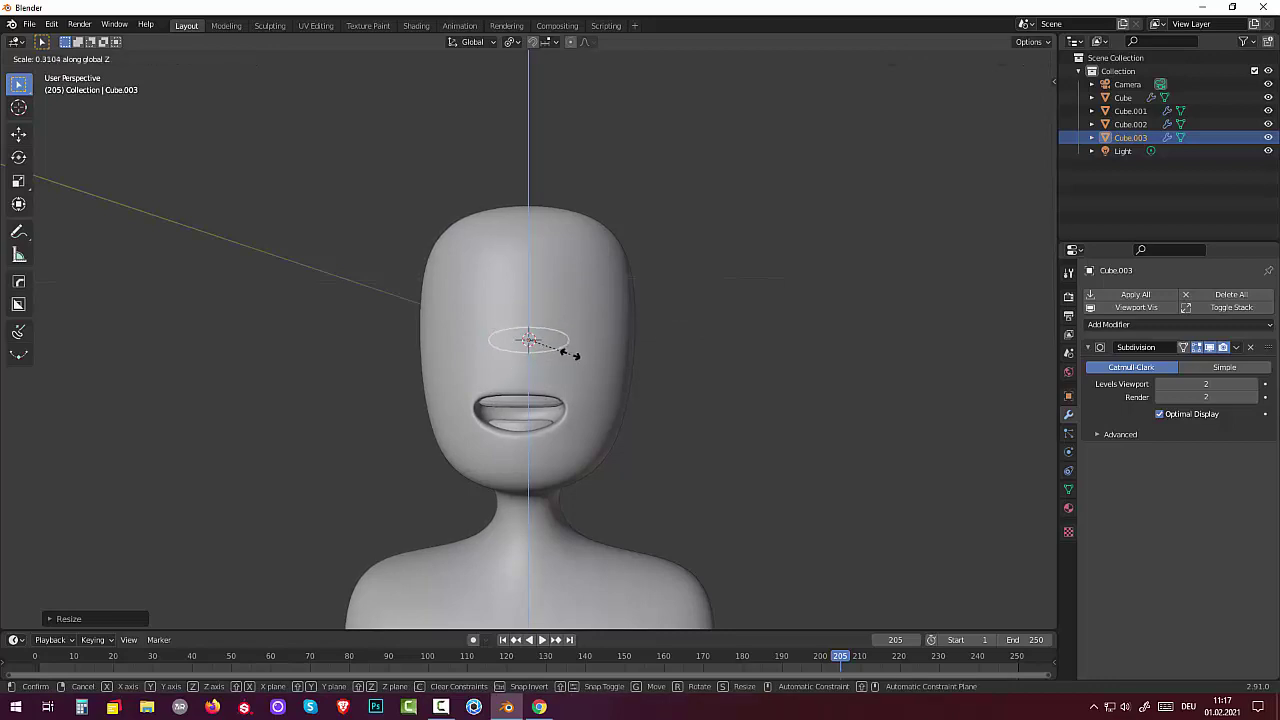
click(589, 360)
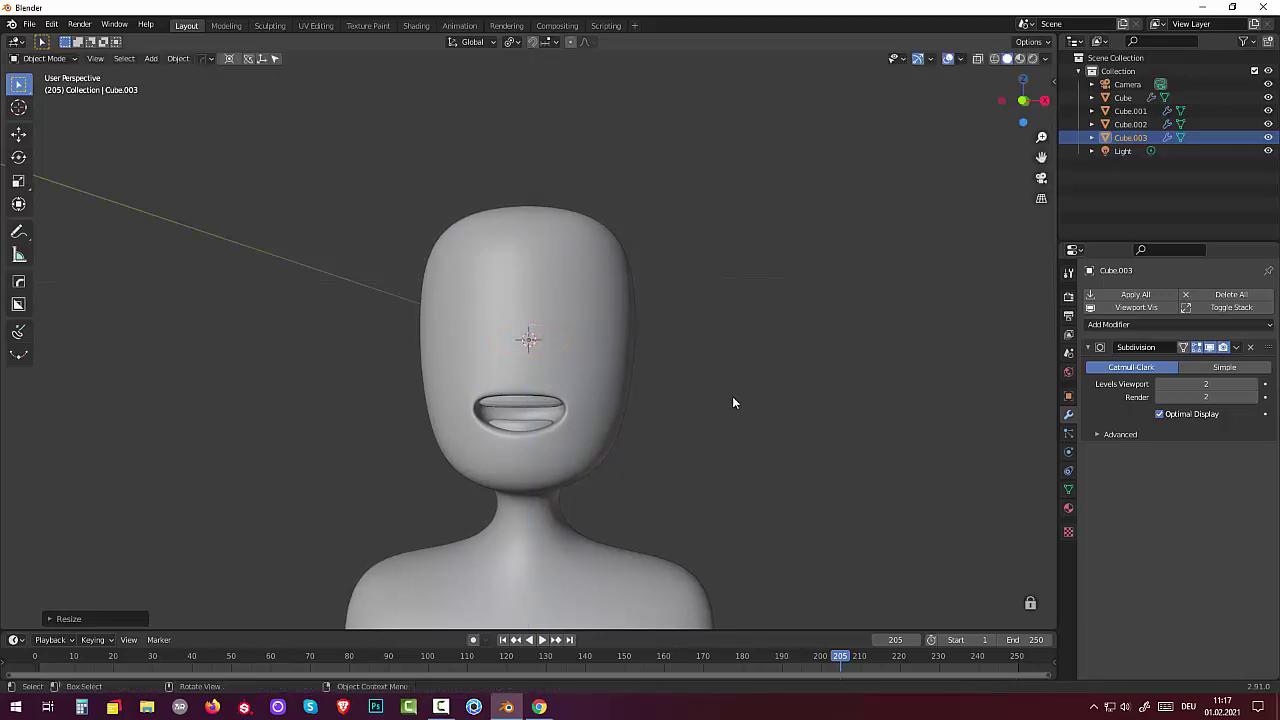
key(s)
click(674, 394)
Step: In the right orthographic view, move the oval to its spot on the face
mouse_move(673, 394)
middle_down()
mouse_move(602, 408)
mouse_move(558, 392)
middle_up()
key(KP_5)
key(KP_3)
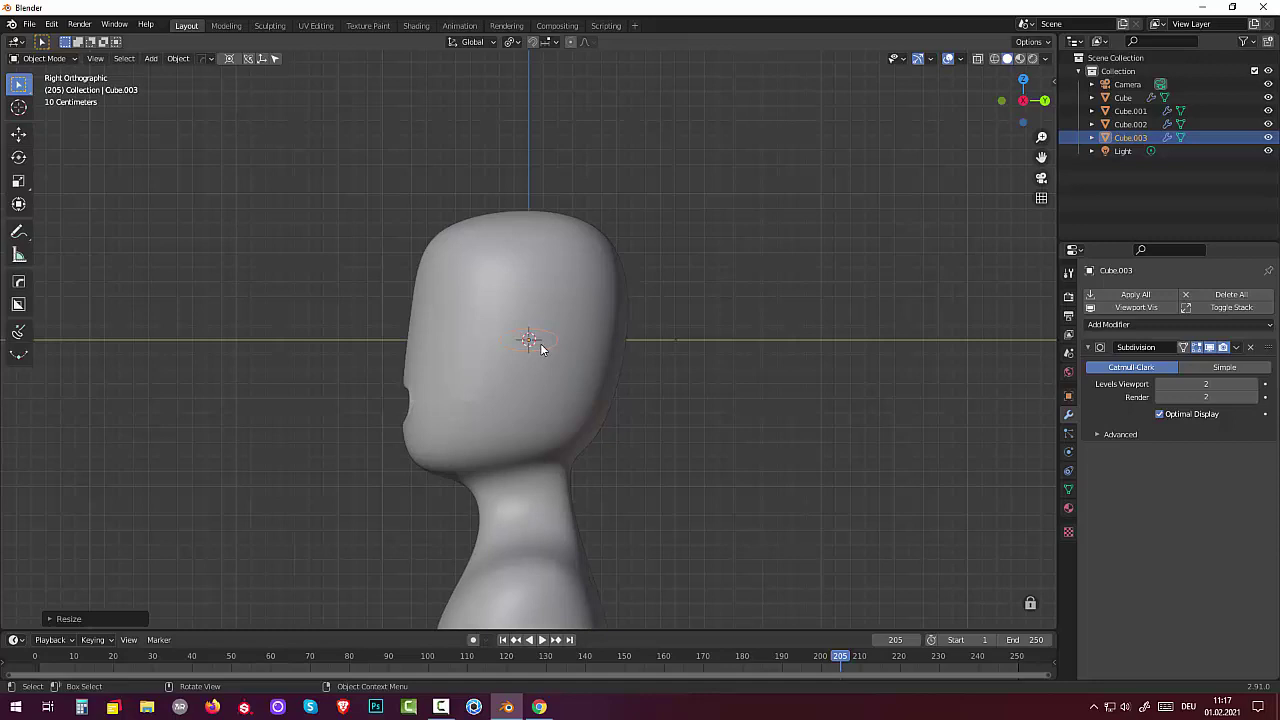
key(g)
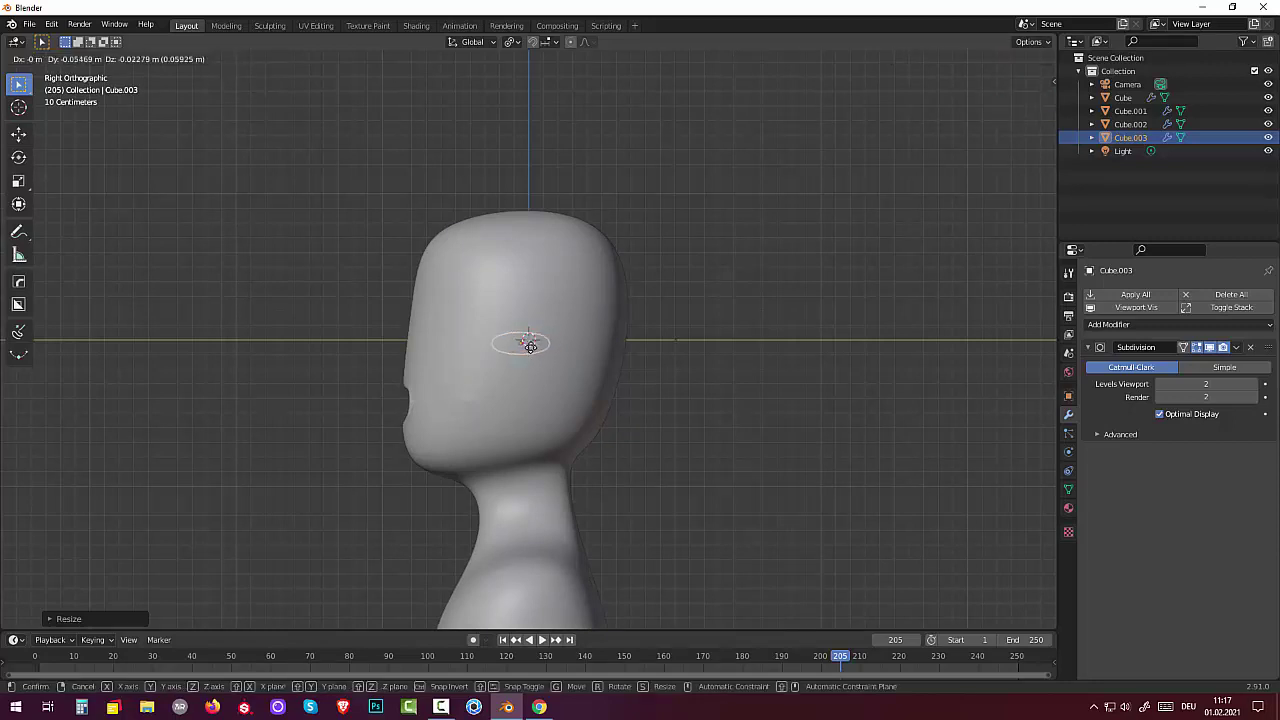
click(454, 409)
middle_drag(454, 409, 625, 390)
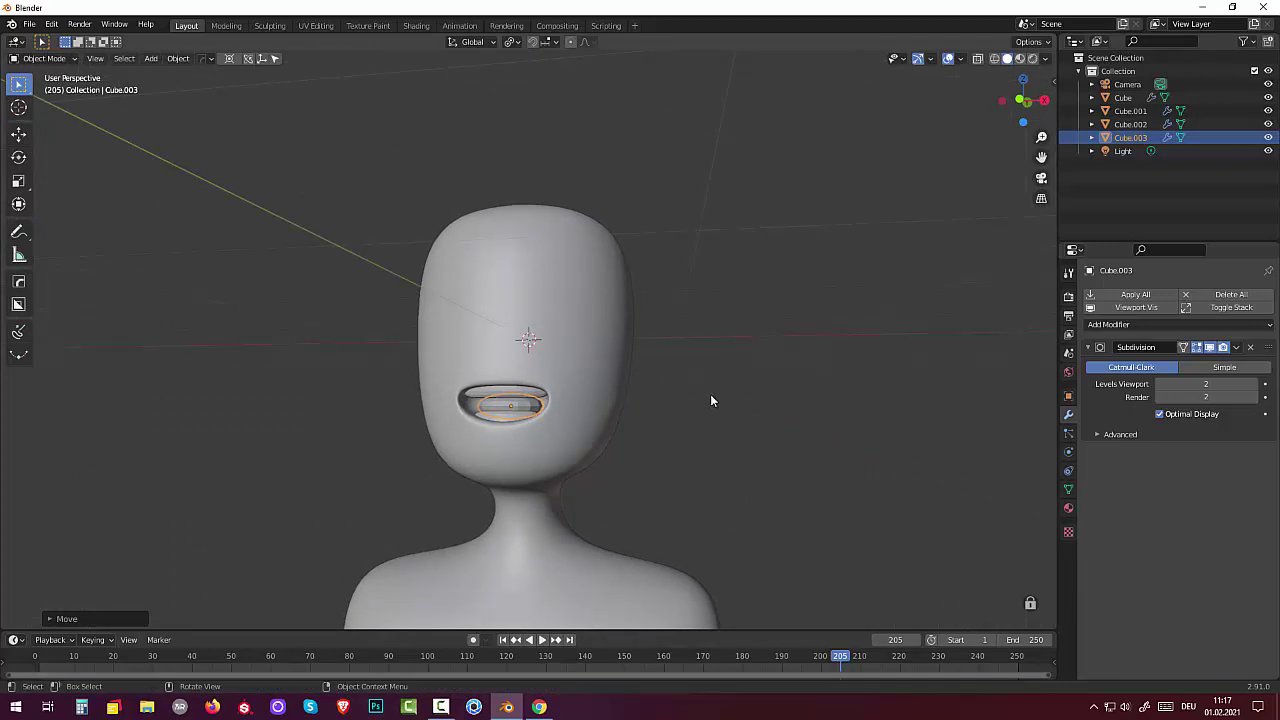
Step: Shrink the tongue and raise it slightly along Z
key(s)
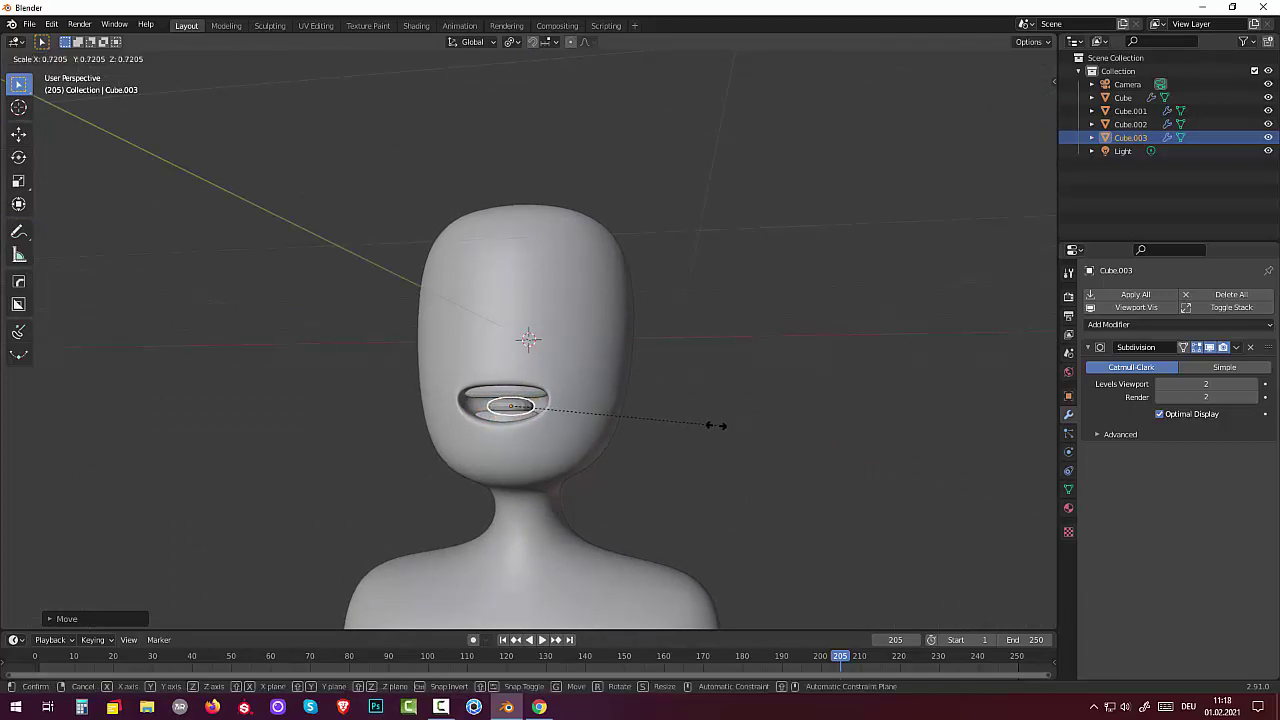
click(712, 426)
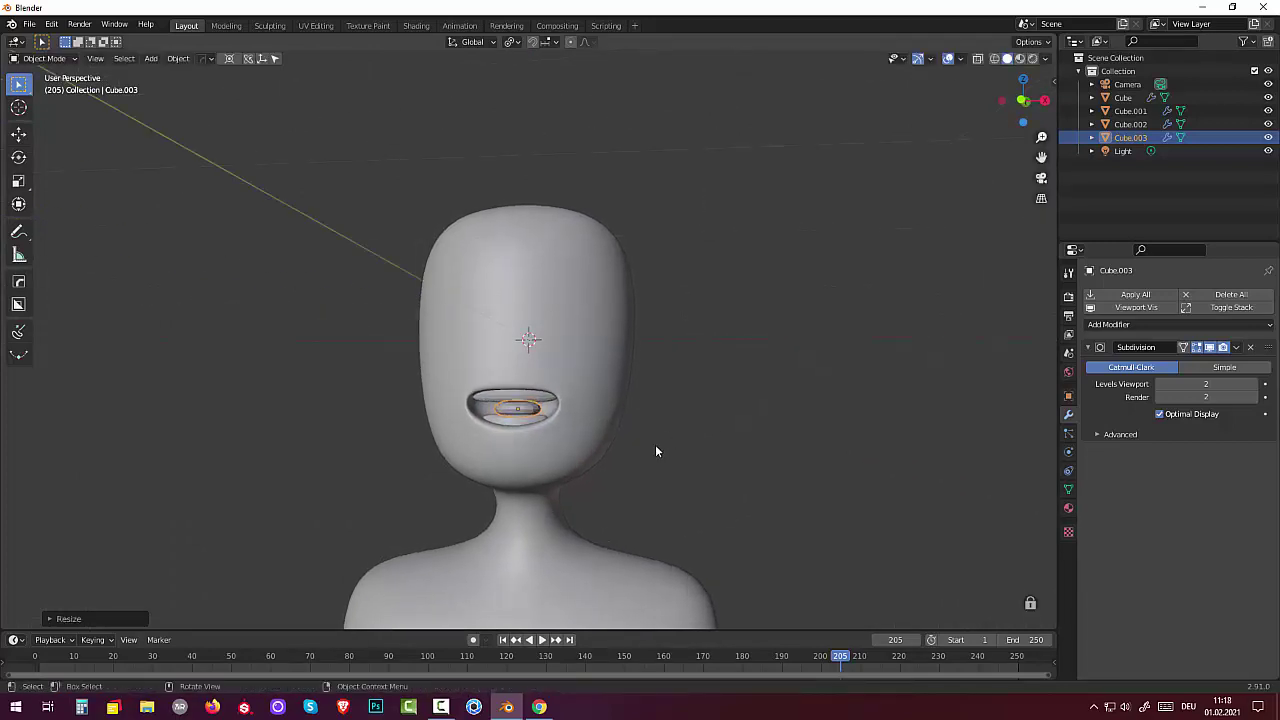
key(g)
key(z)
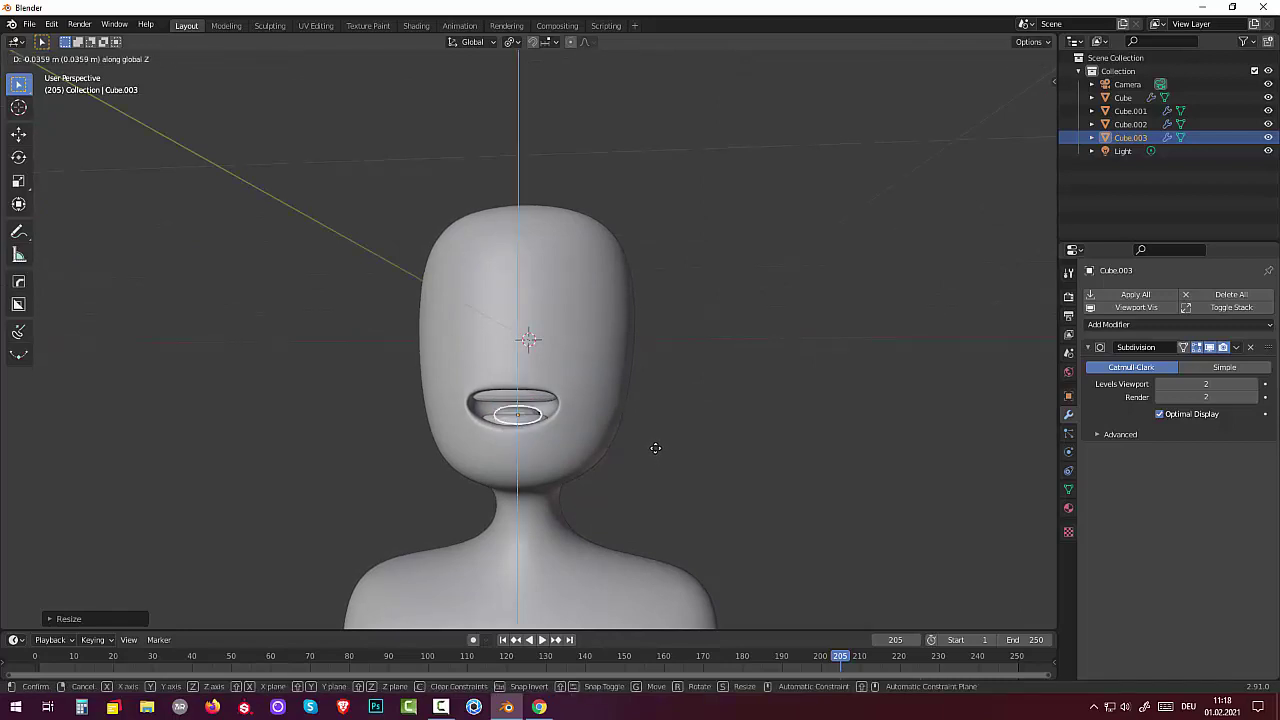
click(652, 448)
mouse_move(652, 448)
middle_down()
mouse_move(656, 489)
mouse_move(528, 452)
middle_up()
Step: Apply Shade Smooth to the tongue, then select the head
right_click(512, 443)
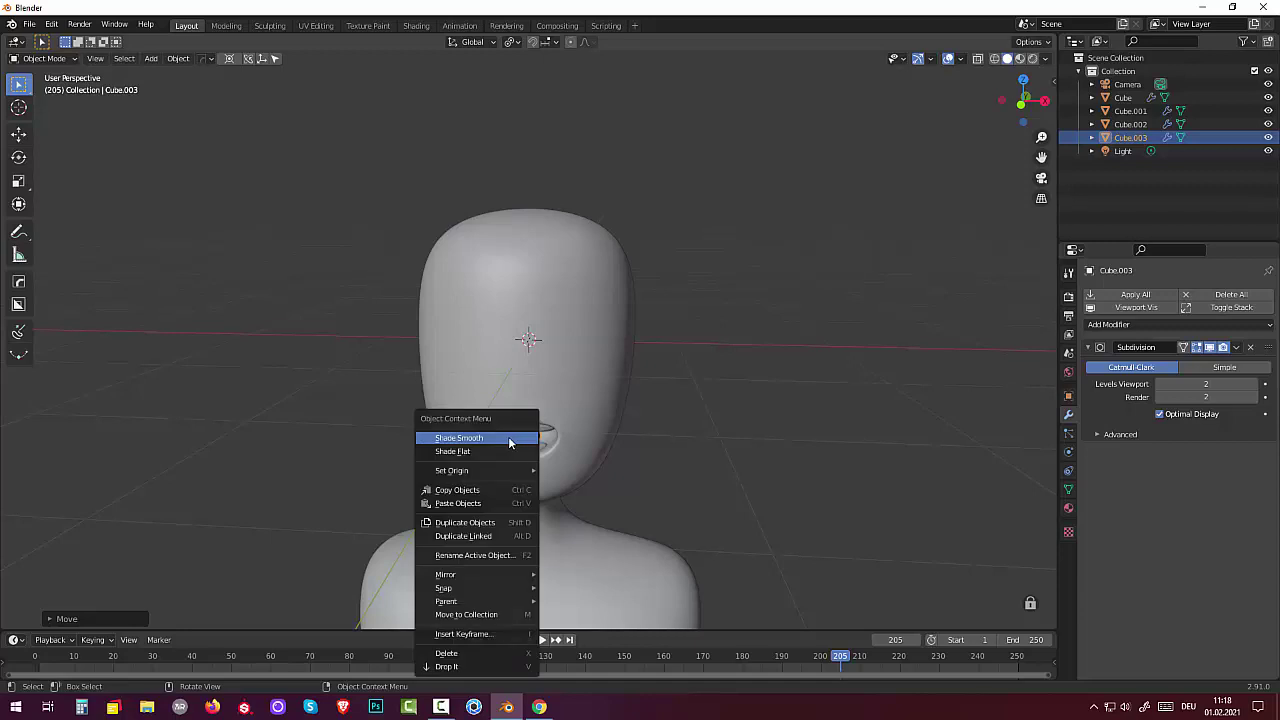
click(452, 440)
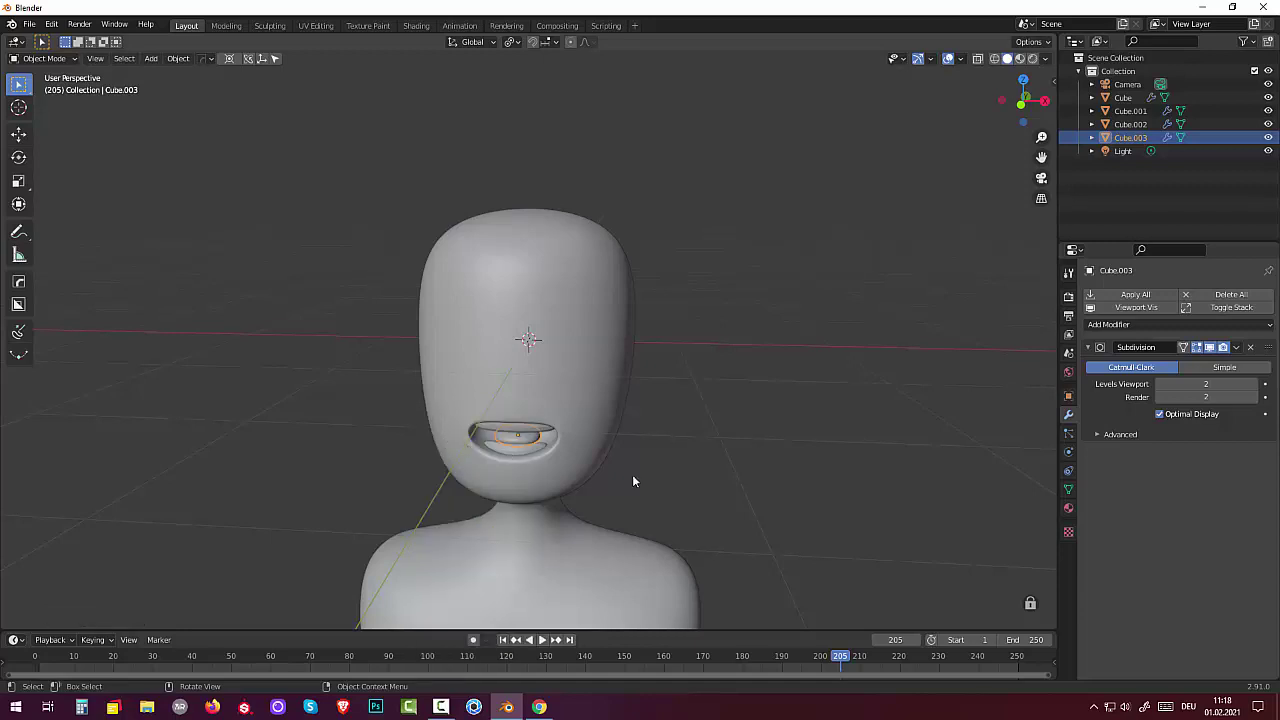
click(718, 416)
mouse_move(716, 404)
middle_down()
mouse_move(732, 374)
mouse_move(697, 394)
mouse_move(708, 375)
mouse_move(666, 370)
middle_up()
click(544, 374)
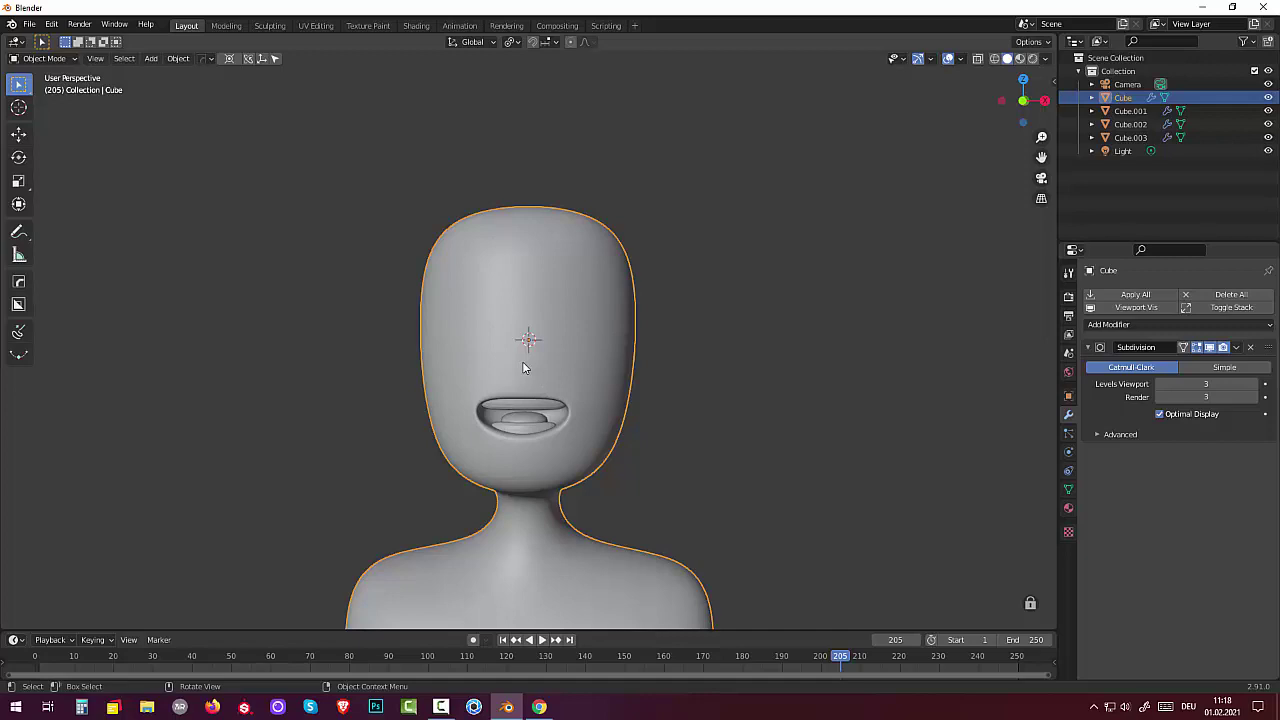
Step: In Edit Mode, add a loop cut around the head just above the mouth
key(Tab)
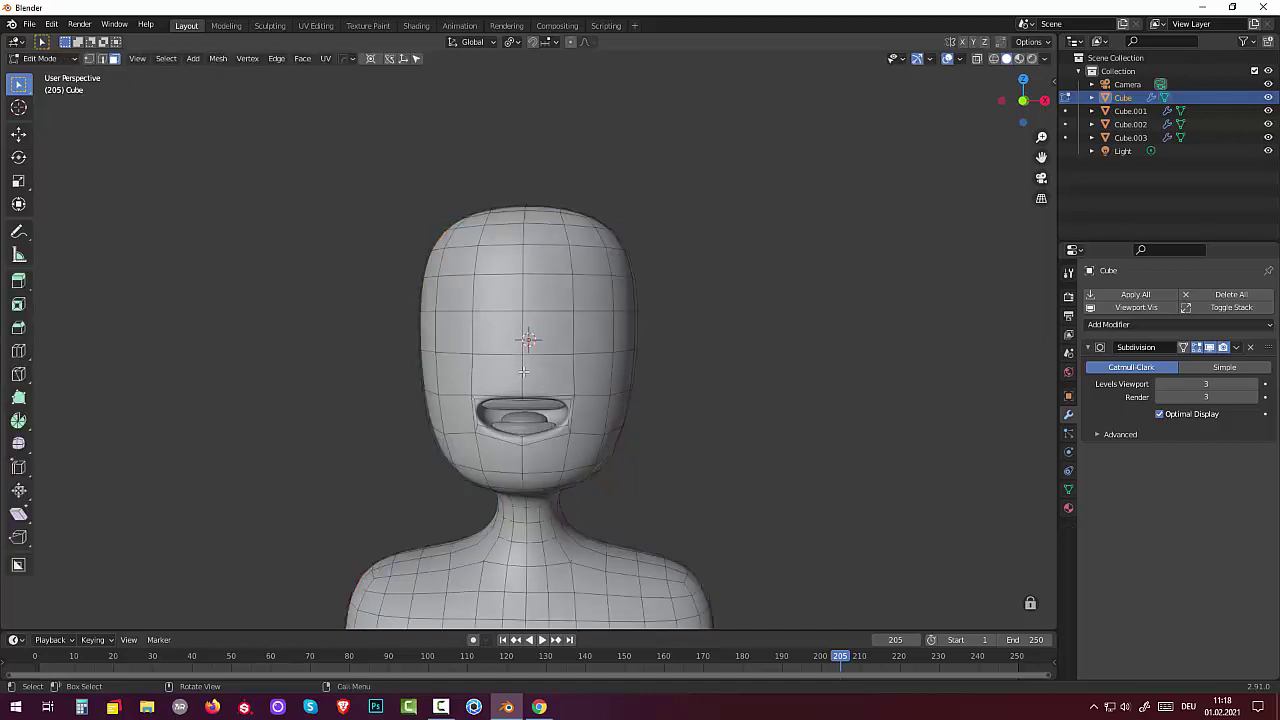
click(523, 371)
key(ctrl+r)
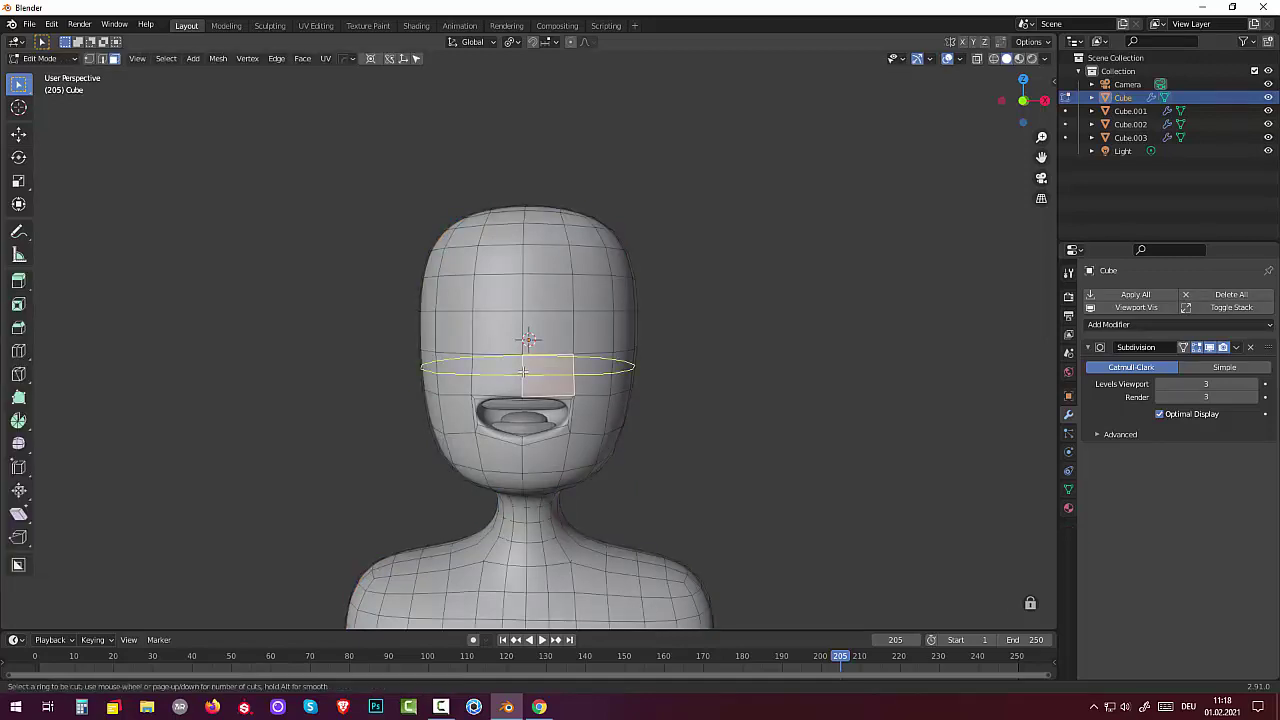
click(523, 371)
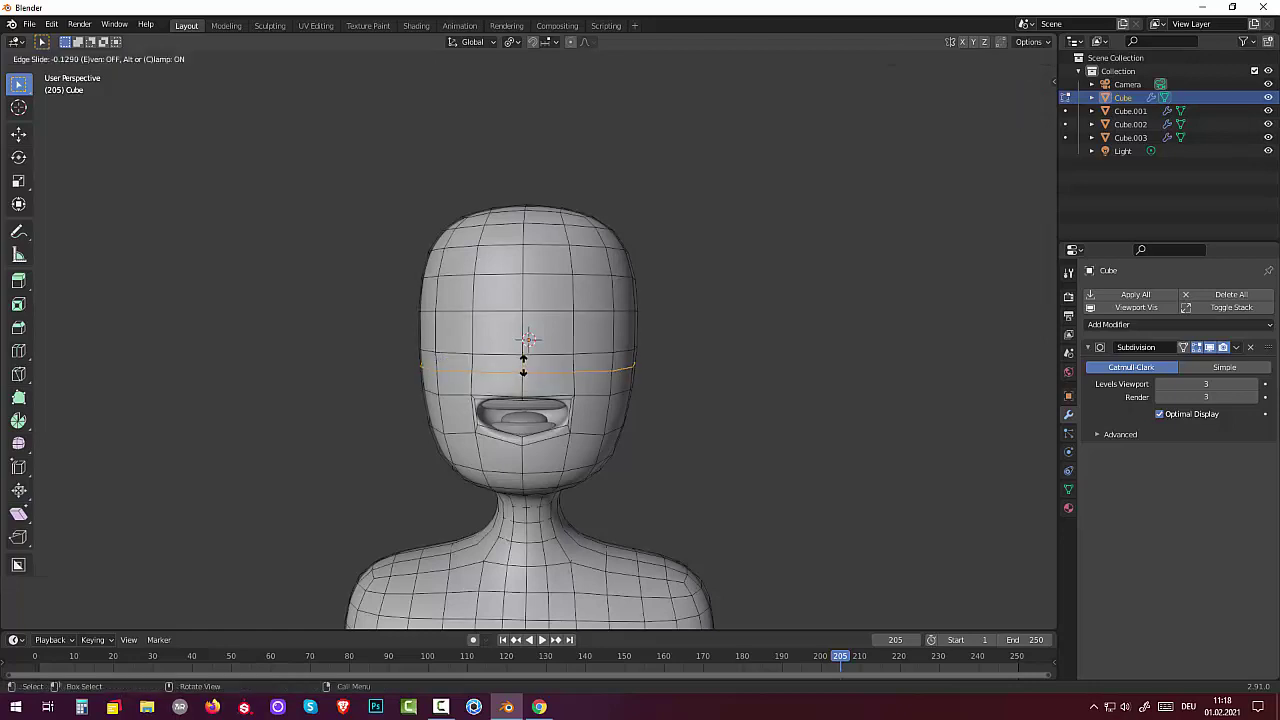
click(523, 365)
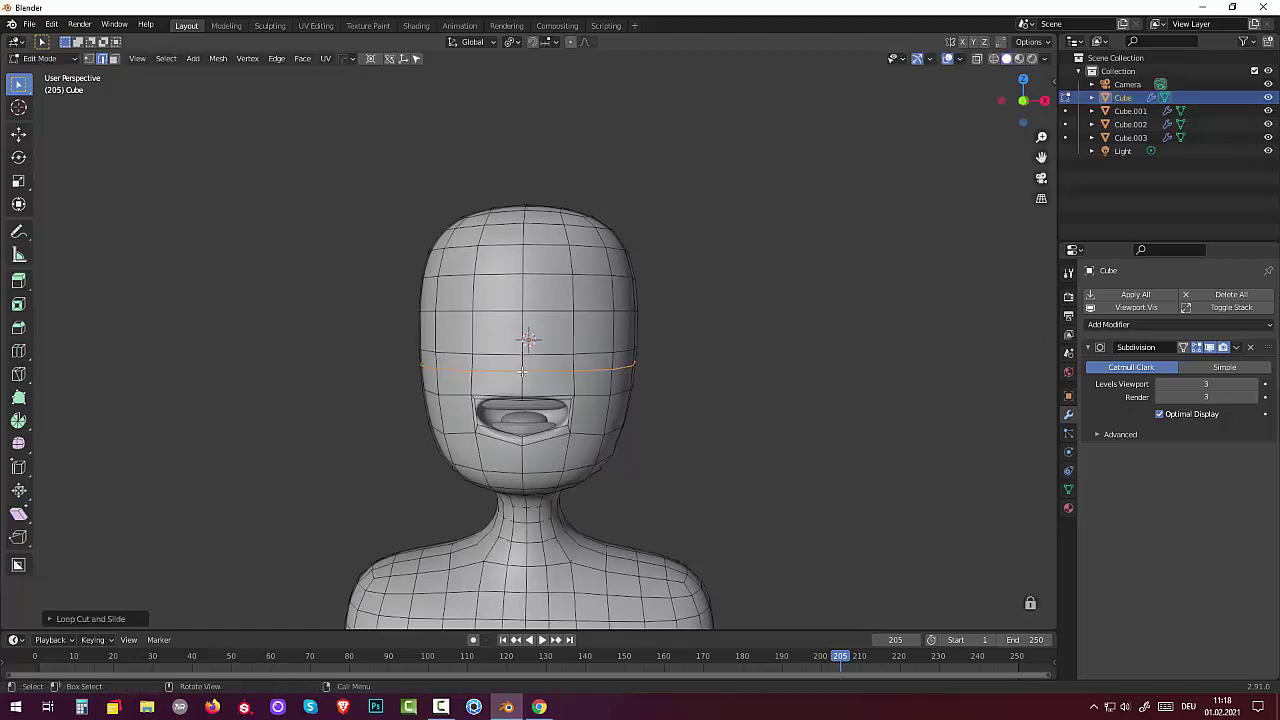
Step: Bevel the centre vertex above the mouth to form the nose base
key(1)
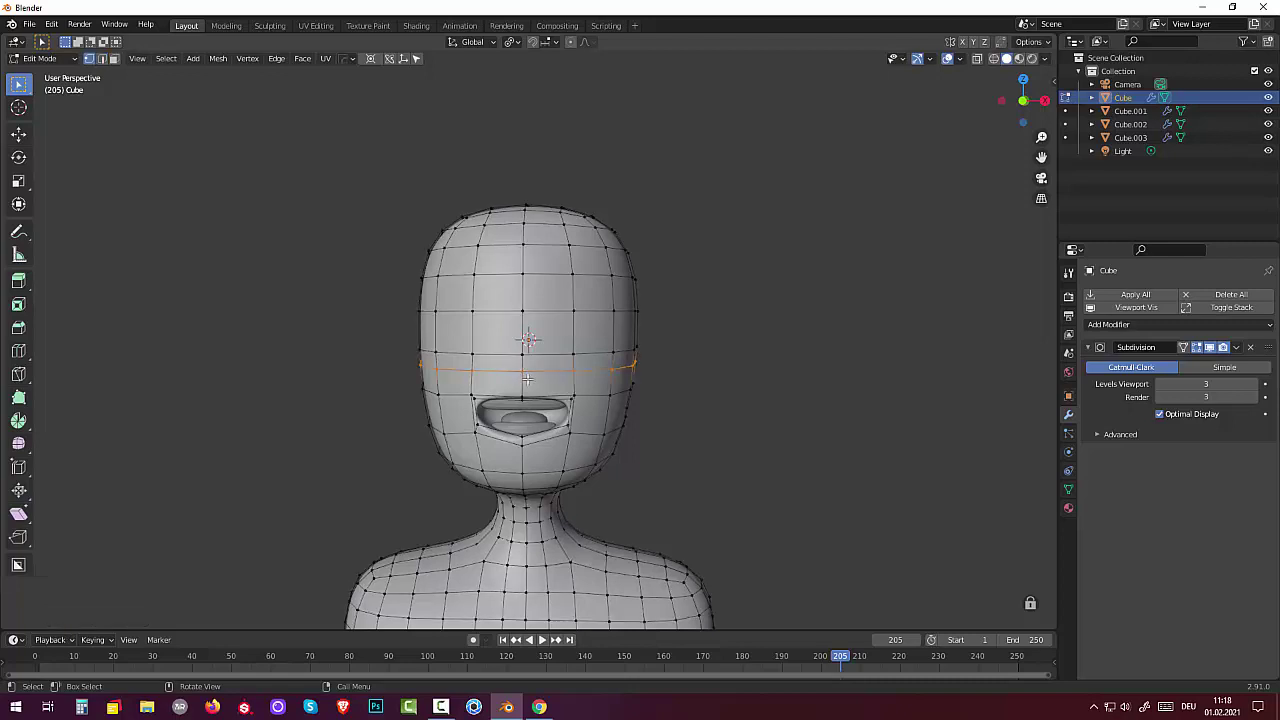
click(523, 371)
key(ctrl+z)
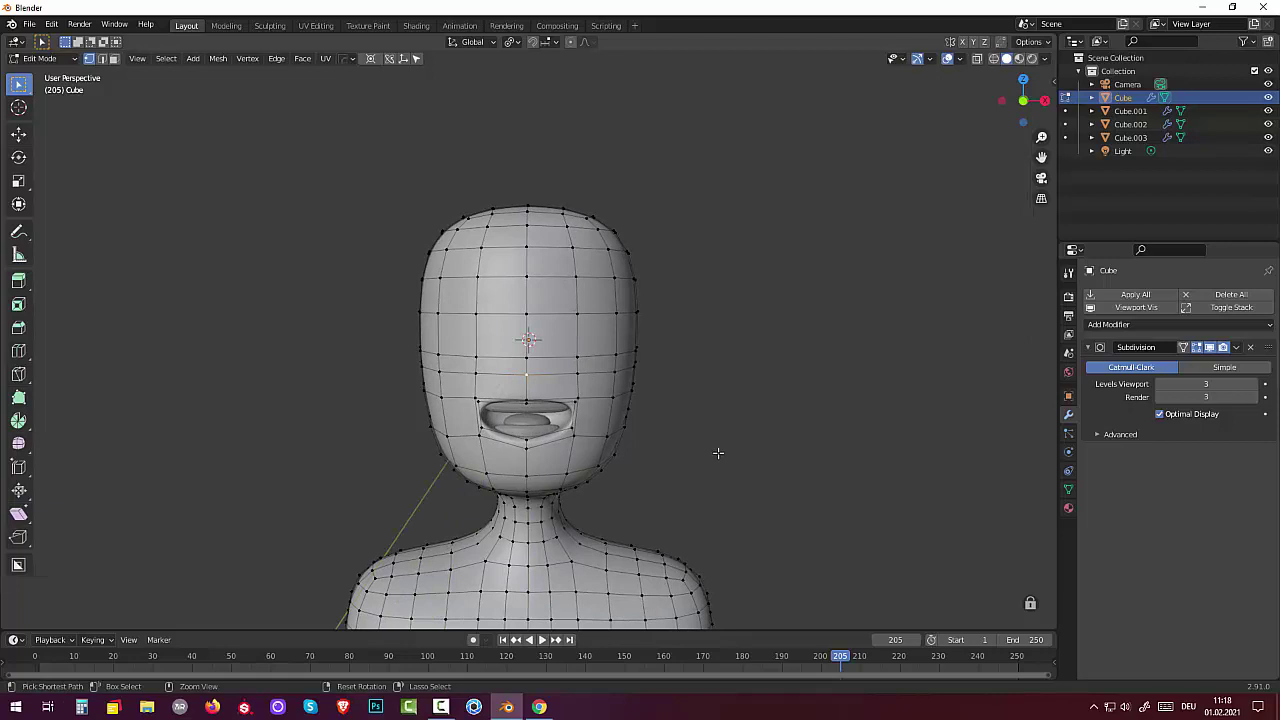
key(ctrl+shift+b)
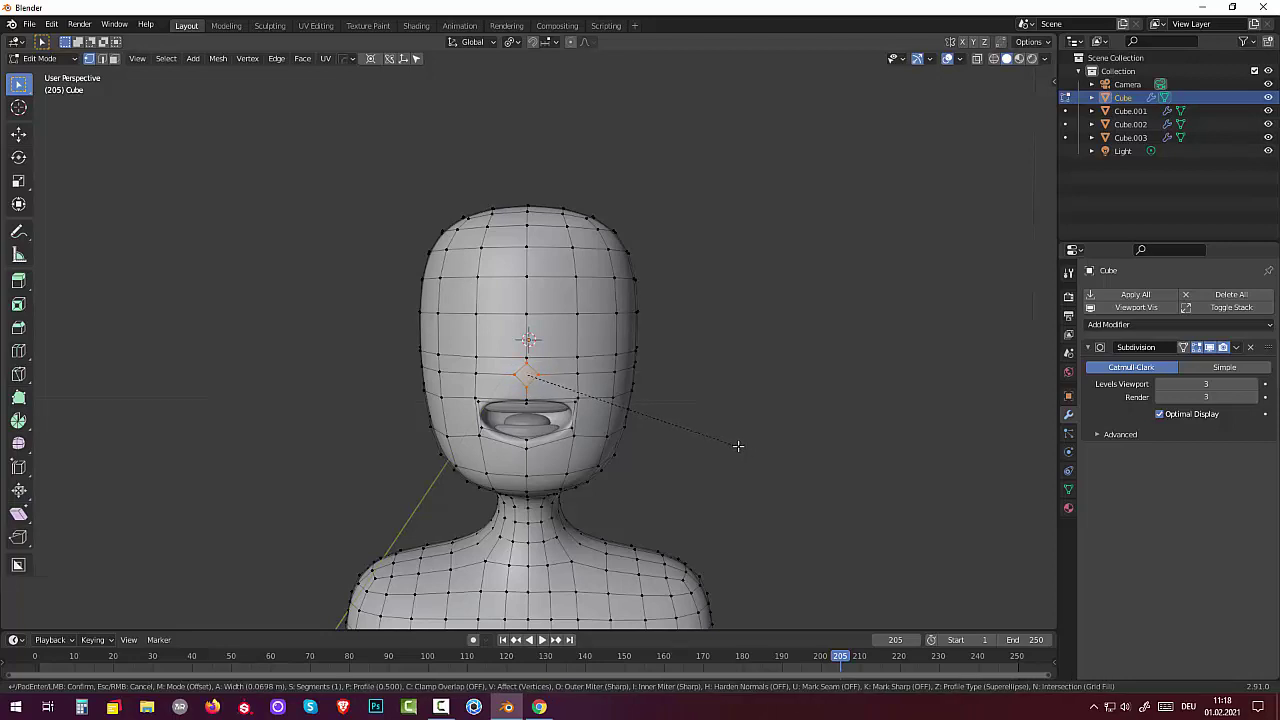
click(738, 446)
Step: Pull the bevelled area outward so the nose sticks out of the face
middle_drag(737, 449, 646, 451)
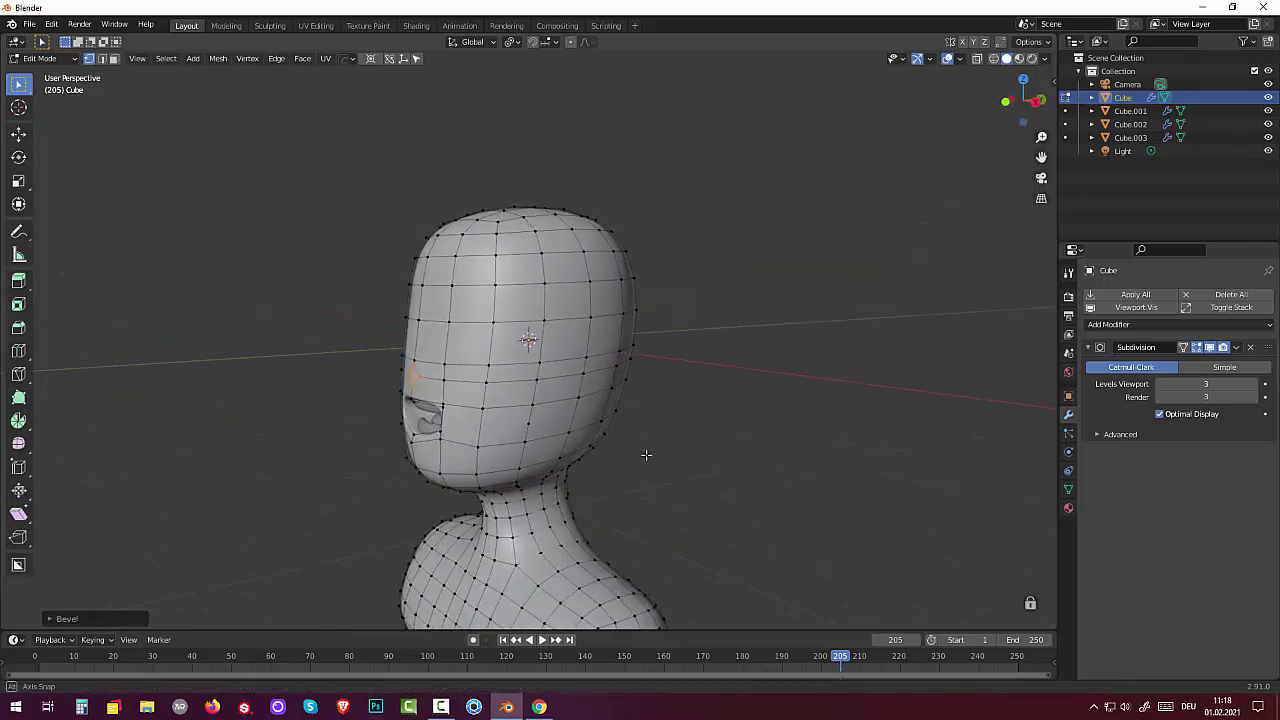
key(g)
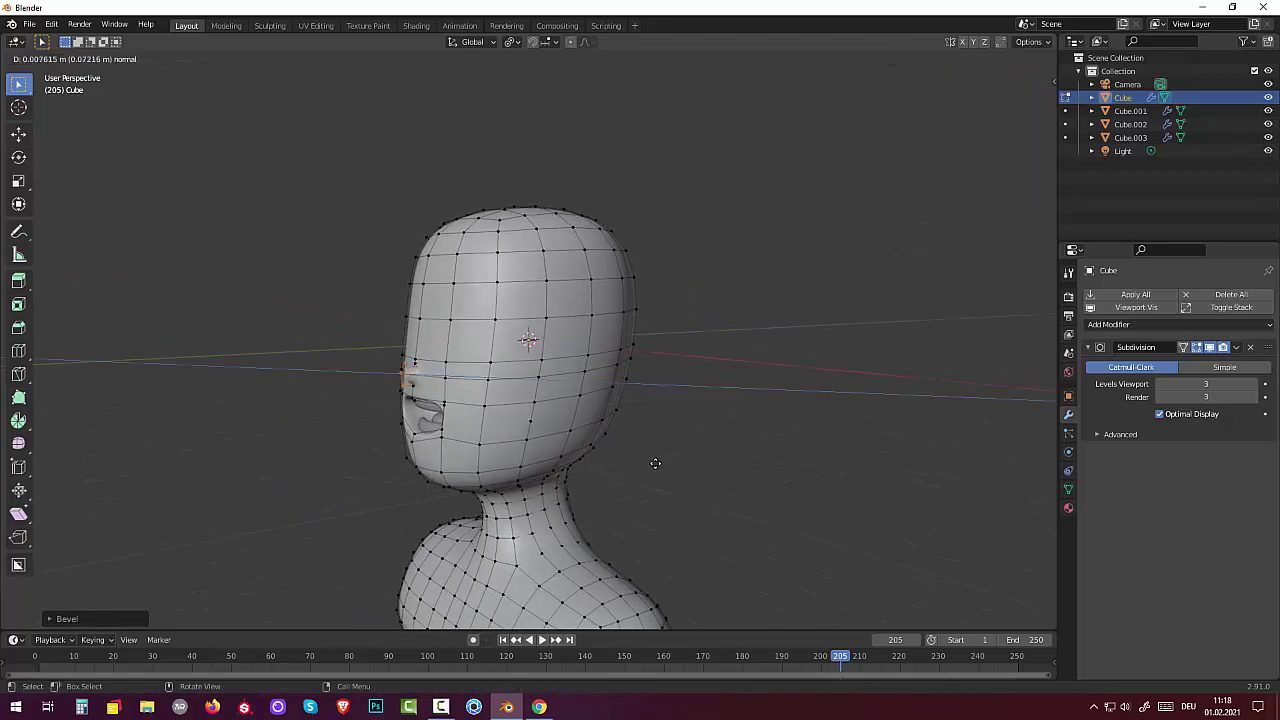
key(z)
key(z)
click(658, 463)
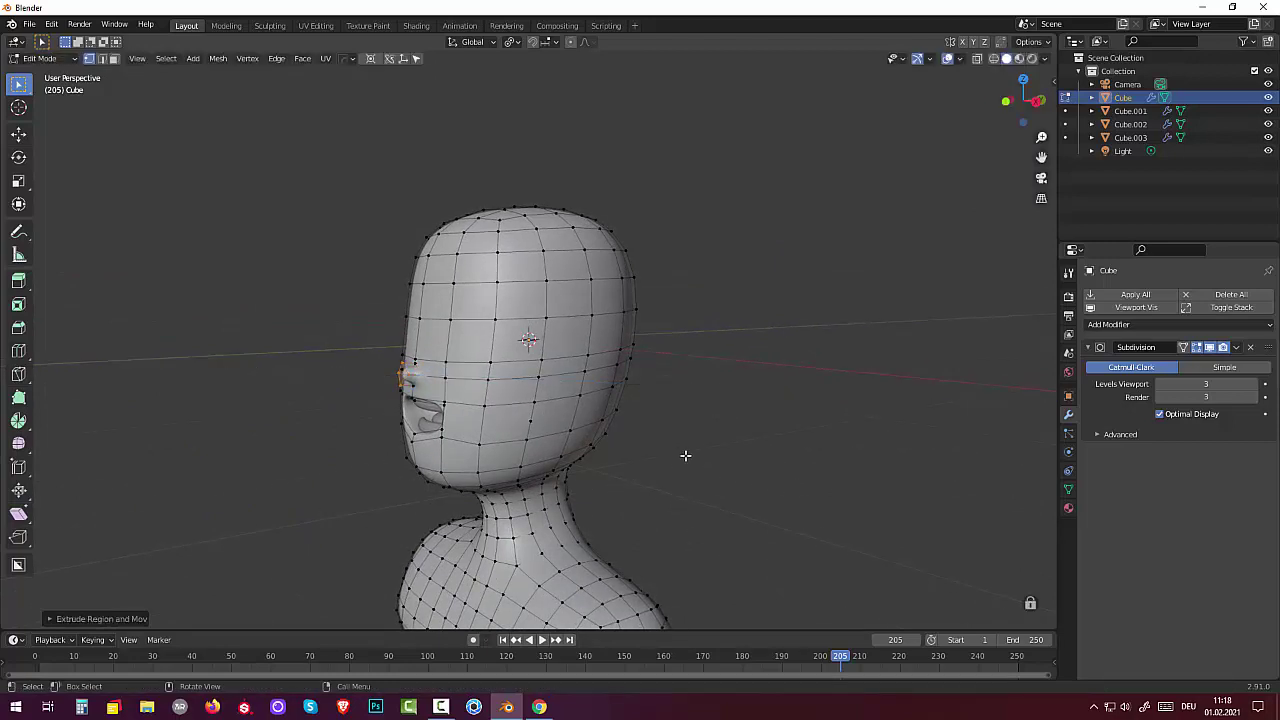
middle_drag(686, 451, 760, 457)
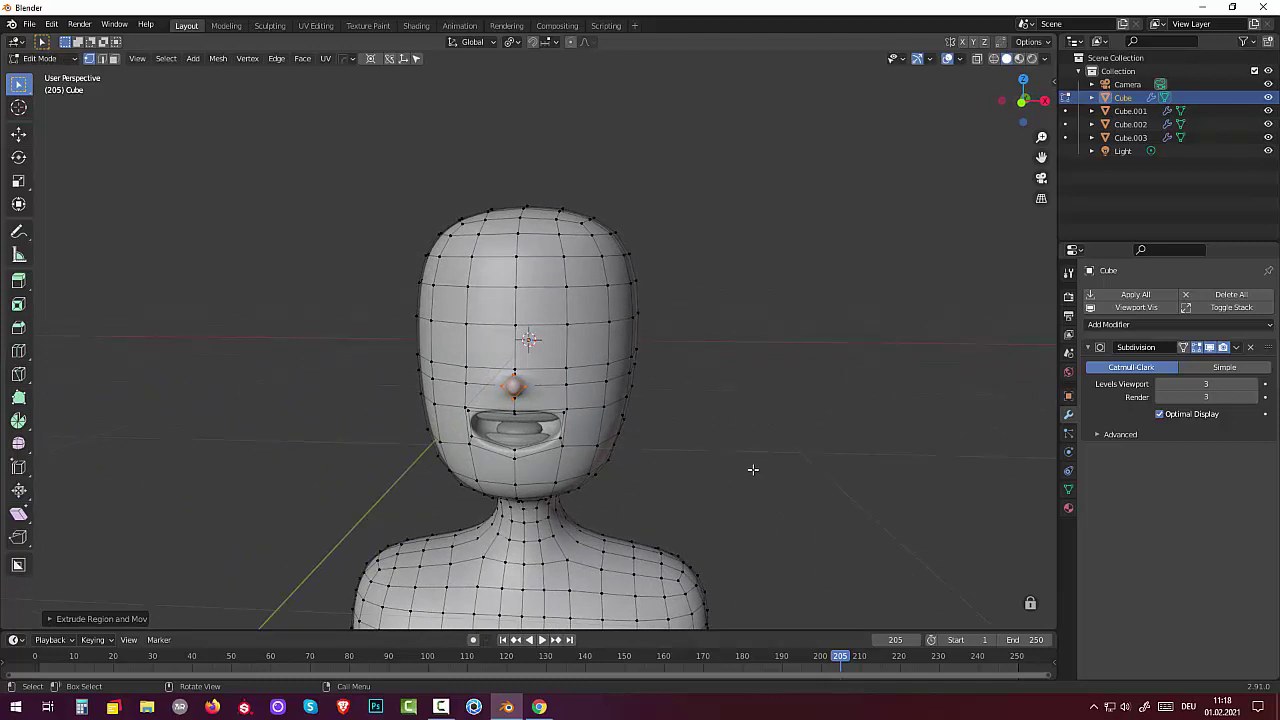
click(740, 494)
mouse_move(746, 486)
middle_down()
mouse_move(603, 474)
mouse_move(691, 470)
mouse_move(760, 491)
middle_up()
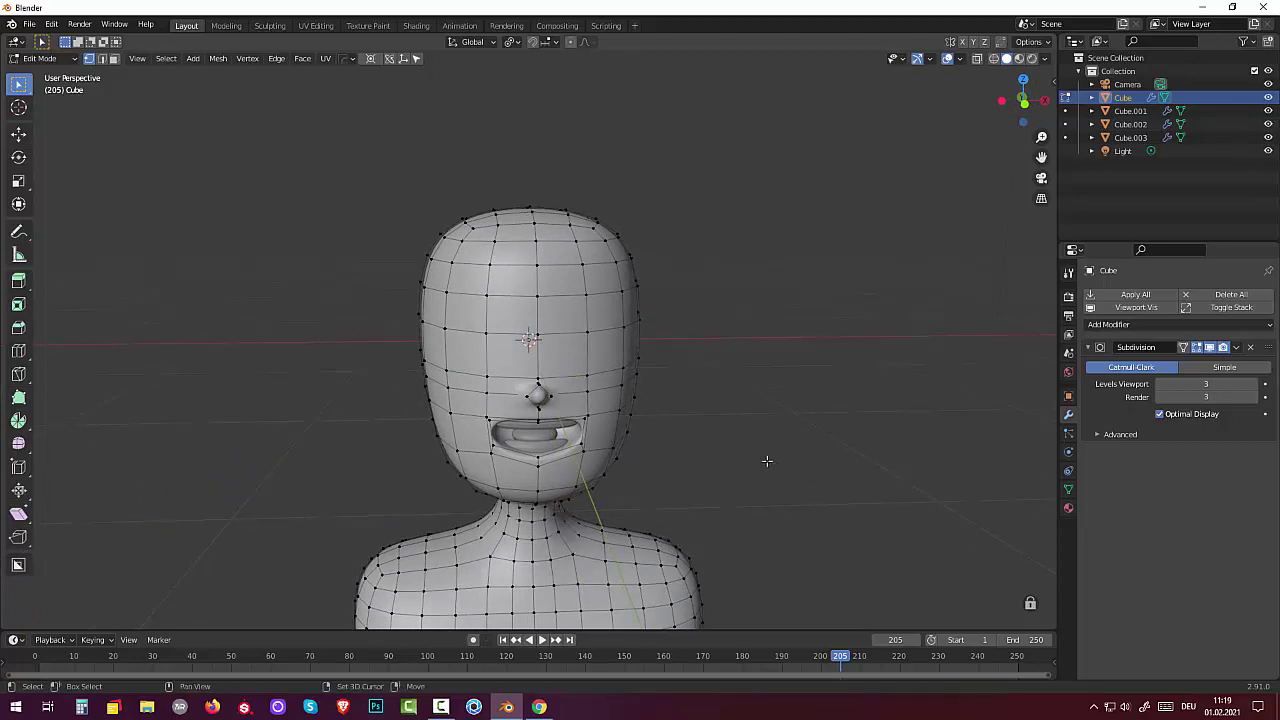
key(shift+a)
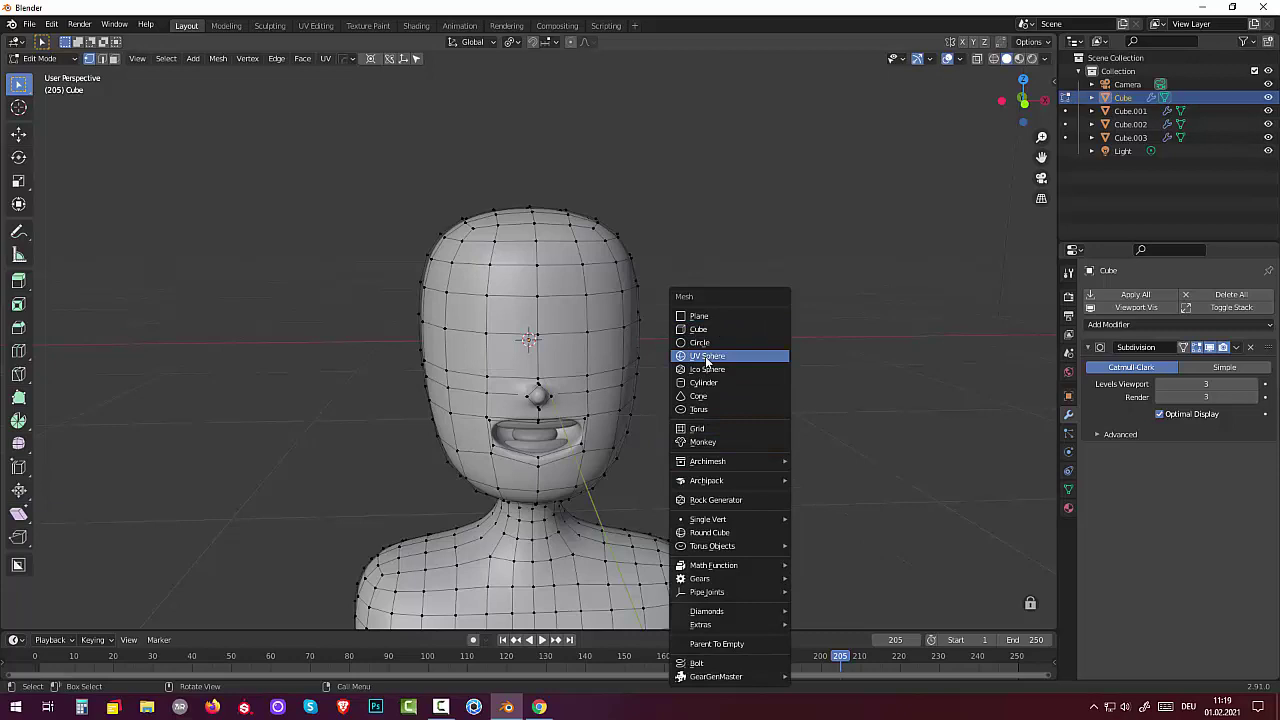
Step: Add a UV sphere, then cancel its scaling and undo it away
click(706, 357)
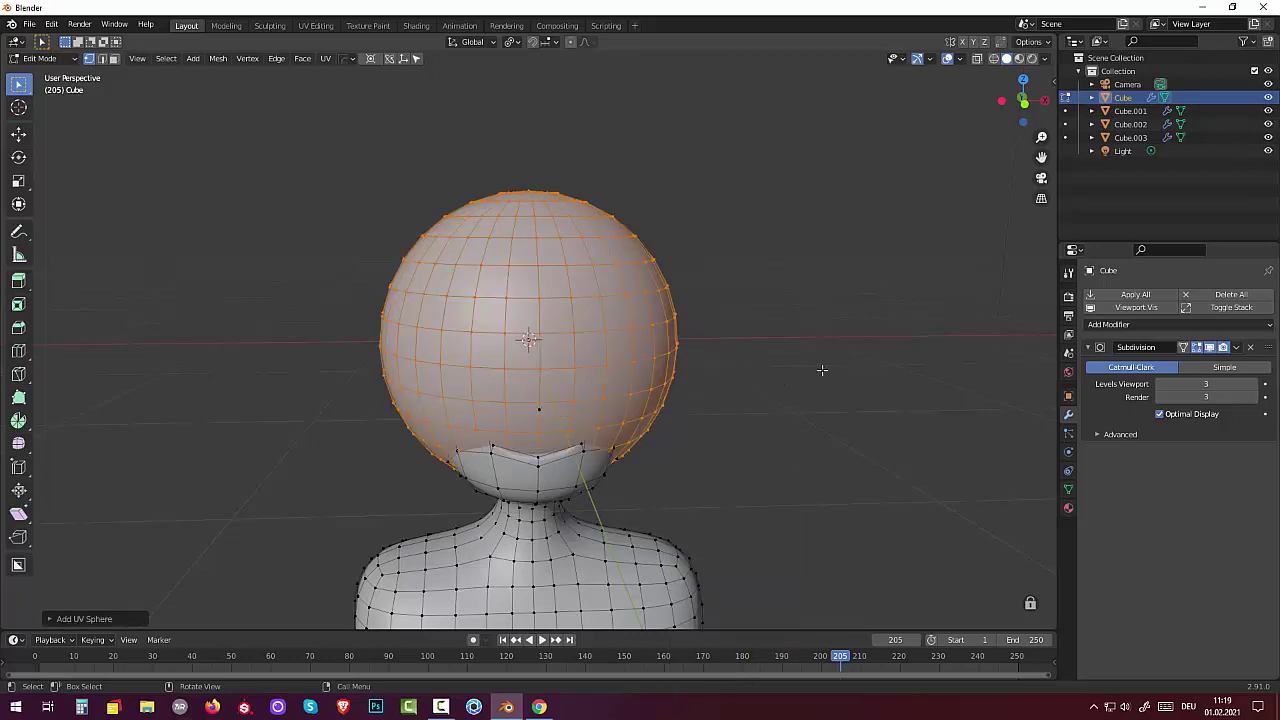
key(s)
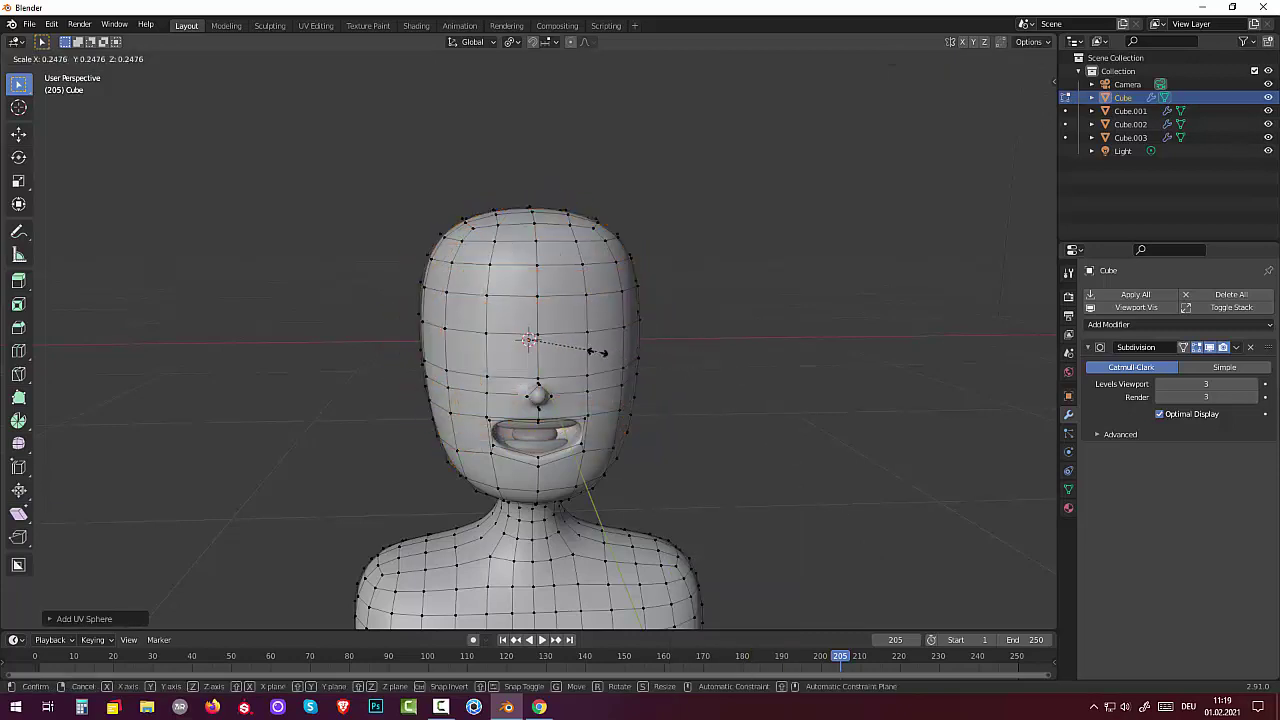
right_click(570, 346)
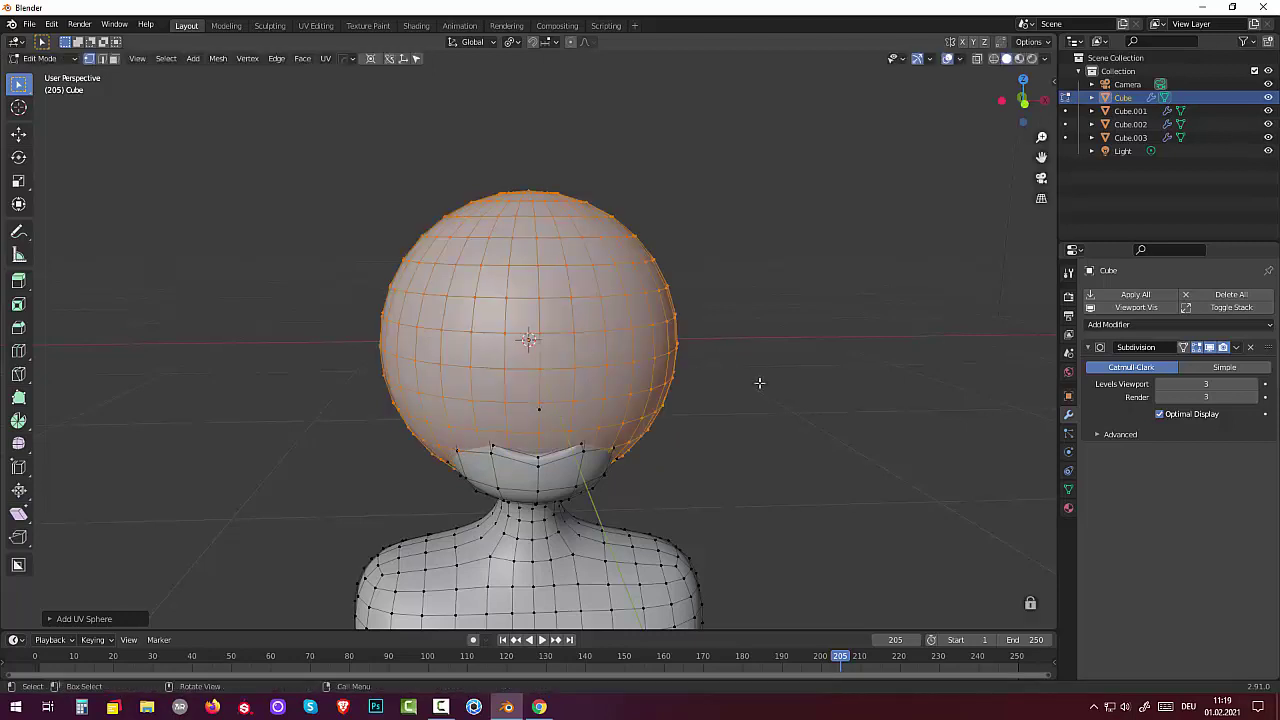
key(ctrl+z)
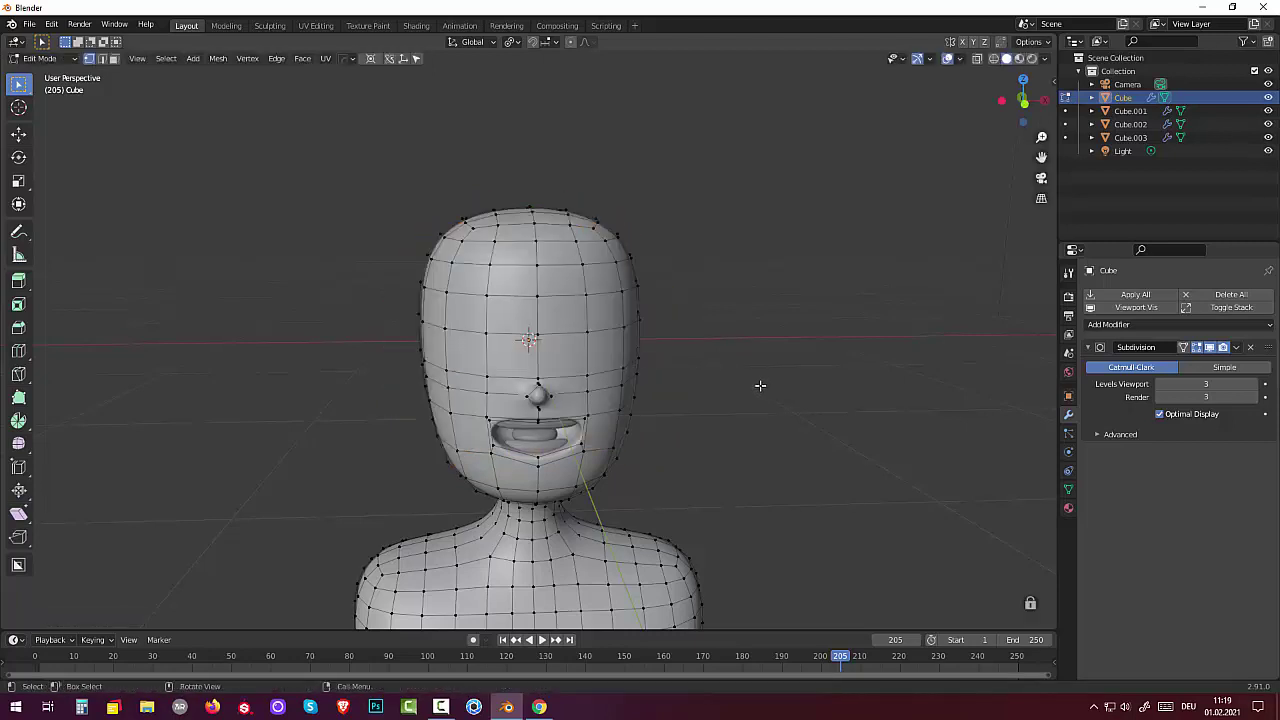
Step: Return to Object Mode and select the head
key(Tab)
click(751, 393)
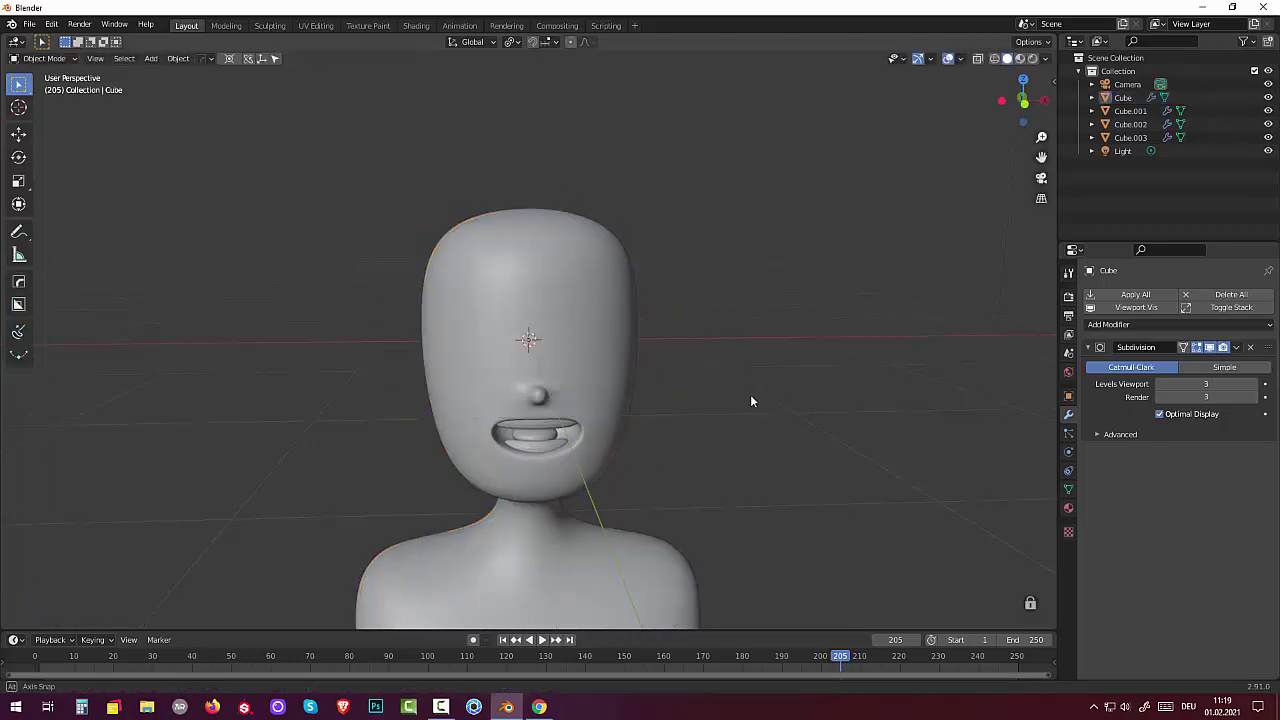
mouse_move(748, 394)
middle_down()
mouse_move(680, 418)
mouse_move(720, 356)
middle_up()
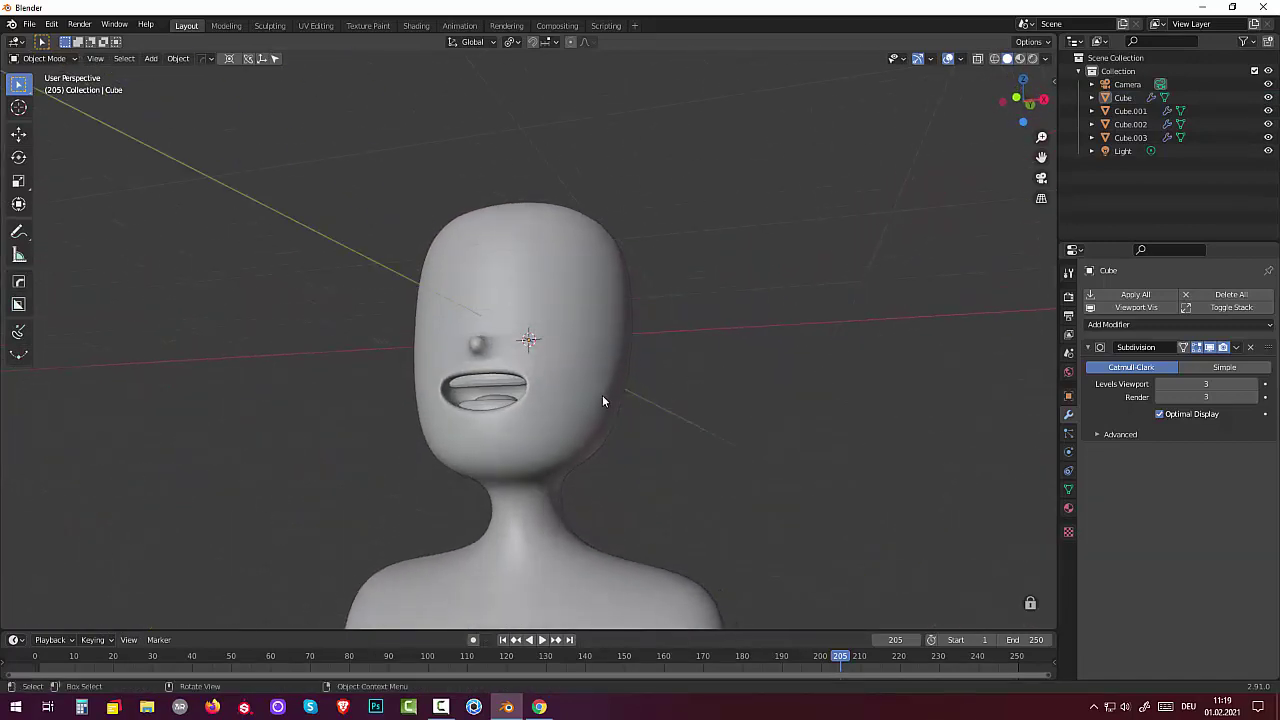
click(602, 398)
scroll(588, 420, up, 2)
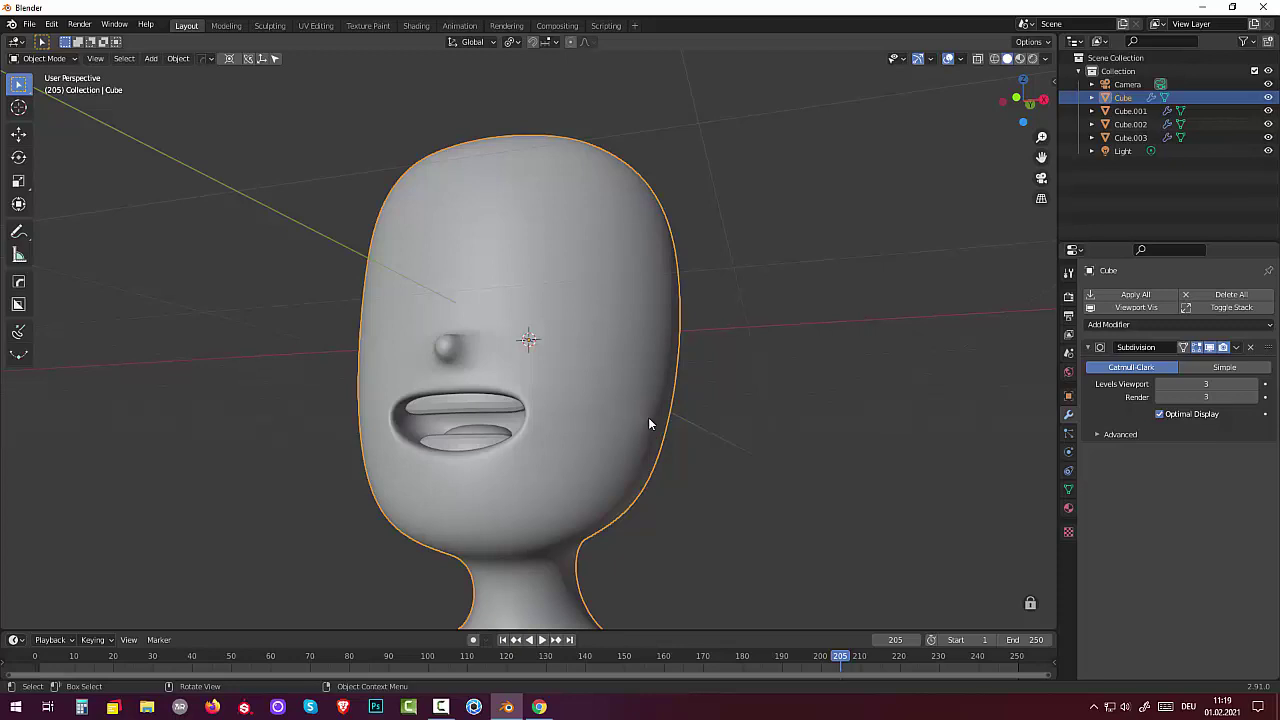
Step: In Edit Mode on the head, select the stray vertices and dissolve them
click(15, 60)
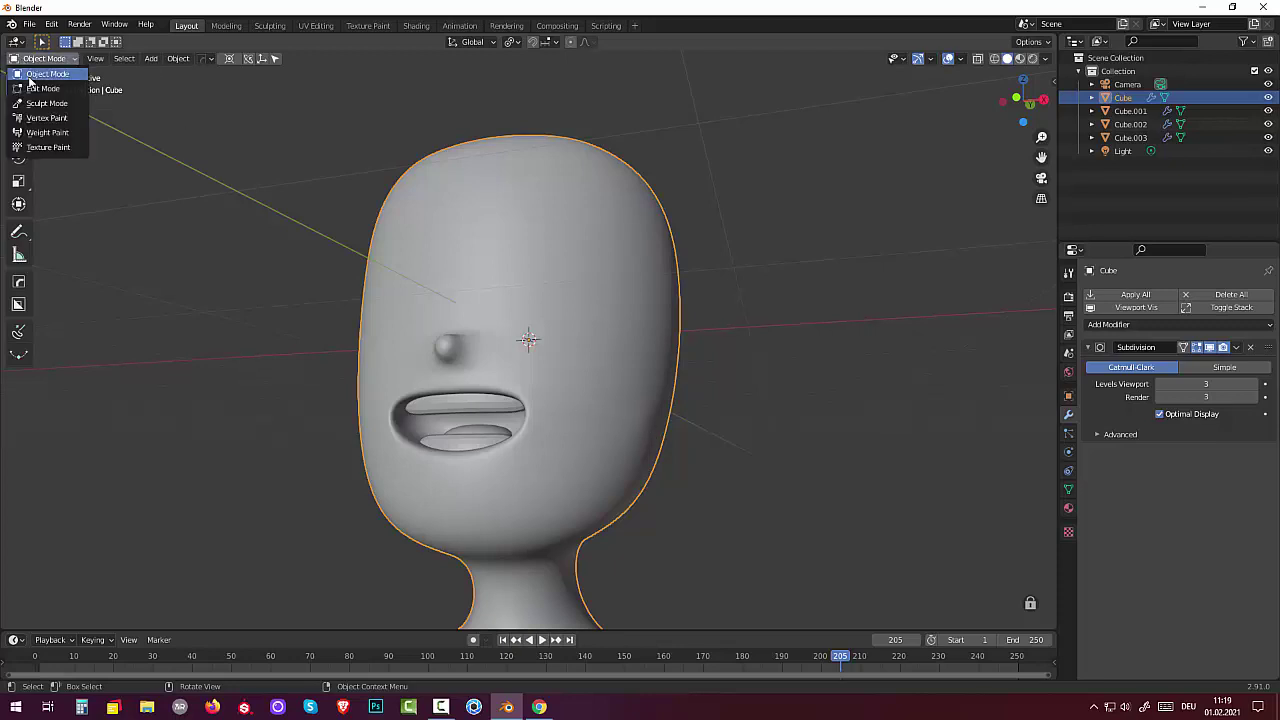
click(32, 88)
click(647, 420)
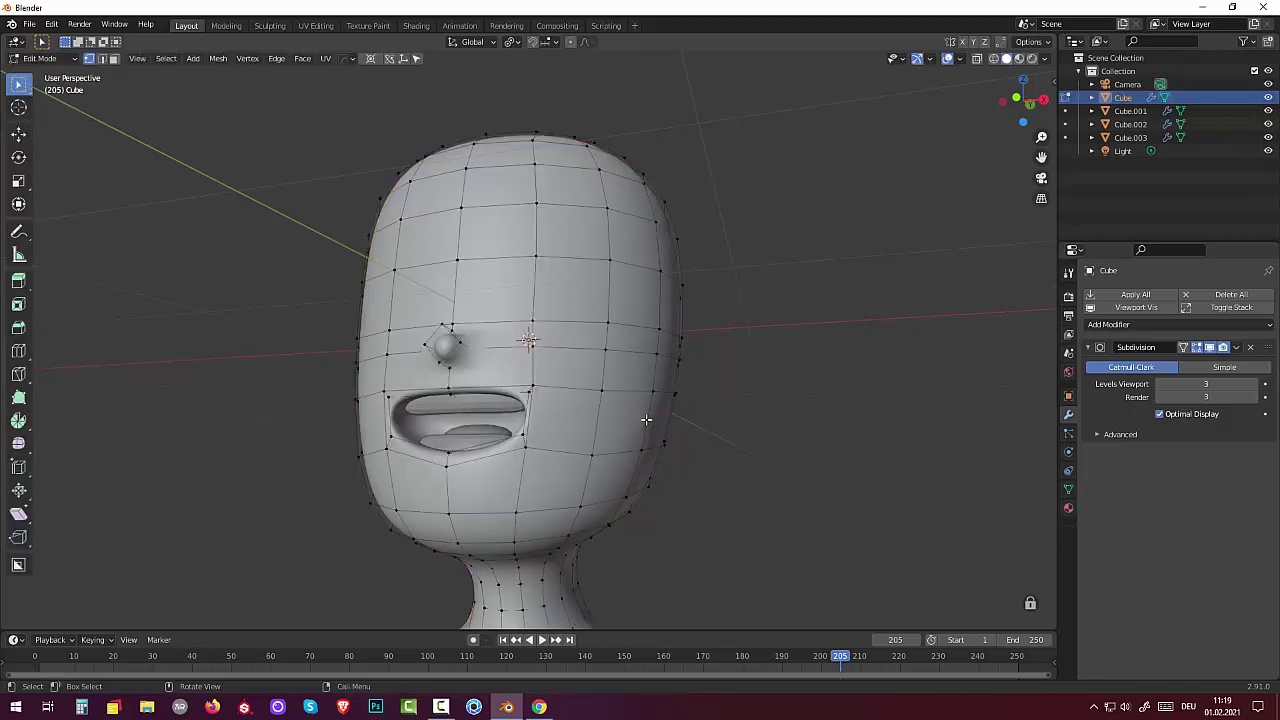
right_click(792, 466)
key(x)
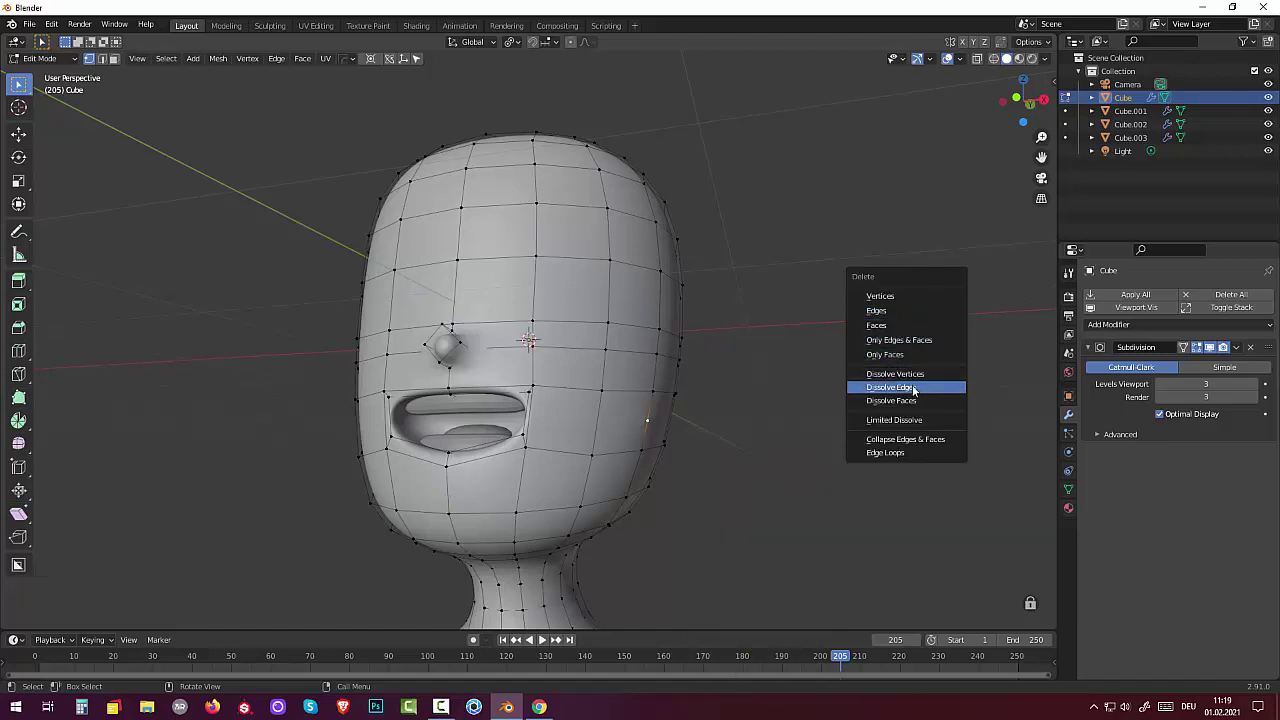
click(909, 374)
mouse_move(854, 388)
middle_down()
mouse_move(906, 400)
mouse_move(986, 386)
mouse_move(900, 403)
mouse_move(857, 389)
middle_up()
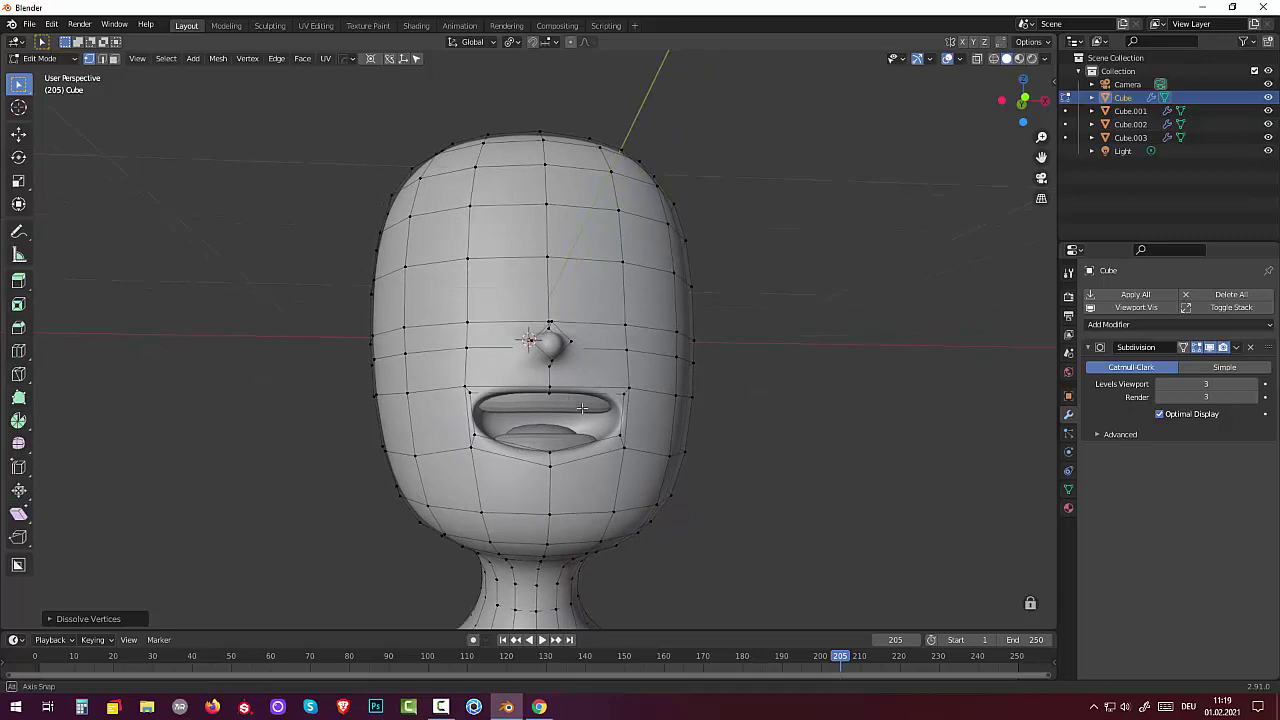
mouse_move(581, 408)
middle_down()
mouse_move(510, 437)
mouse_move(566, 430)
mouse_move(577, 345)
middle_up()
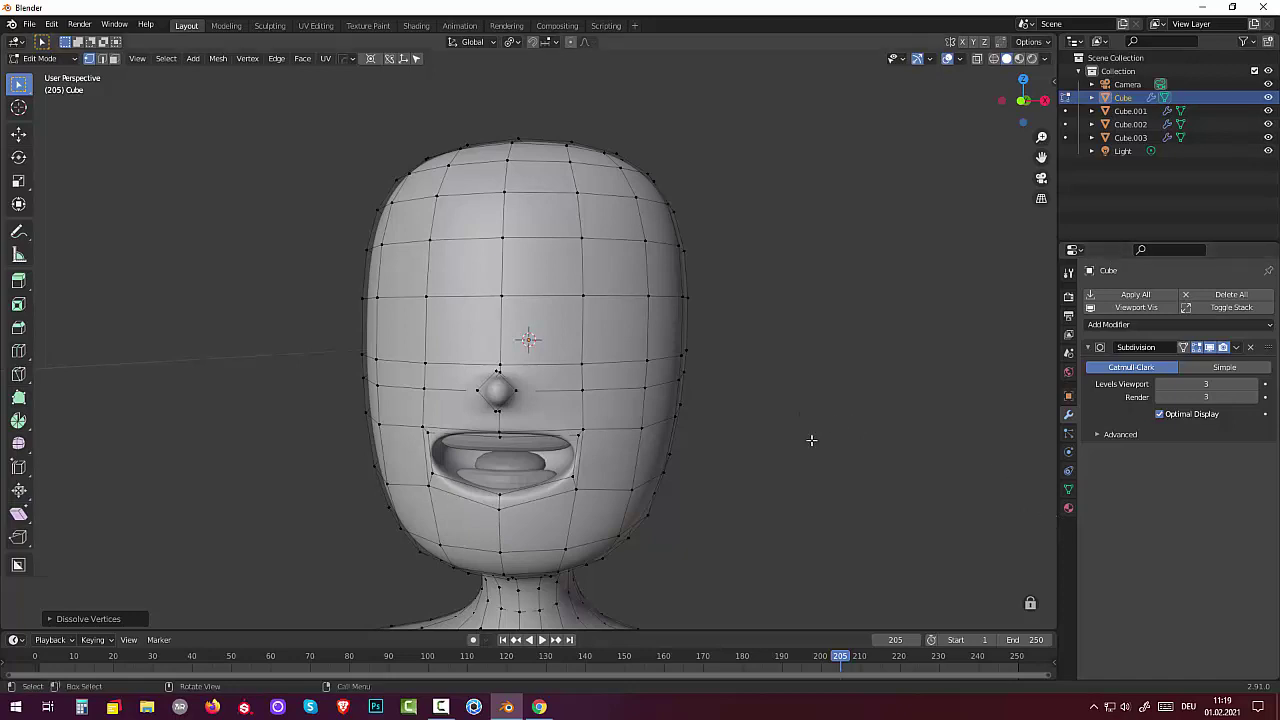
Step: Switch the head back to Object Mode and deselect it
key(shift+a)
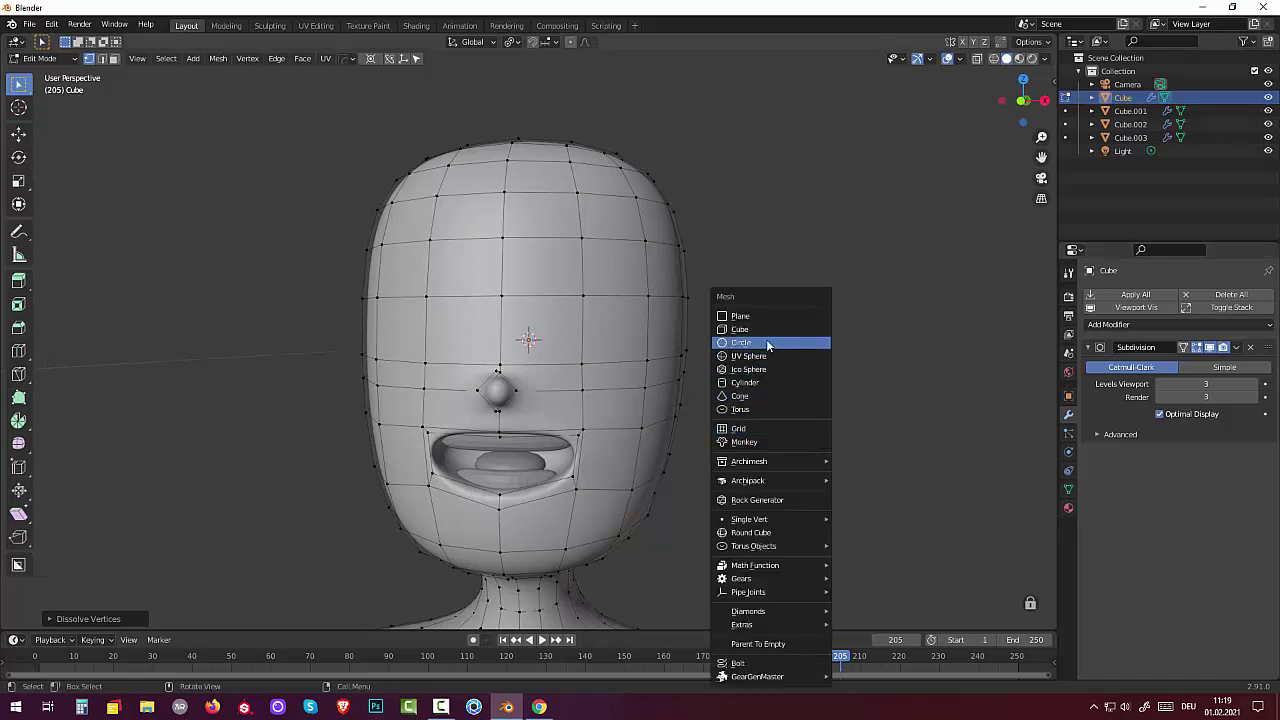
click(40, 58)
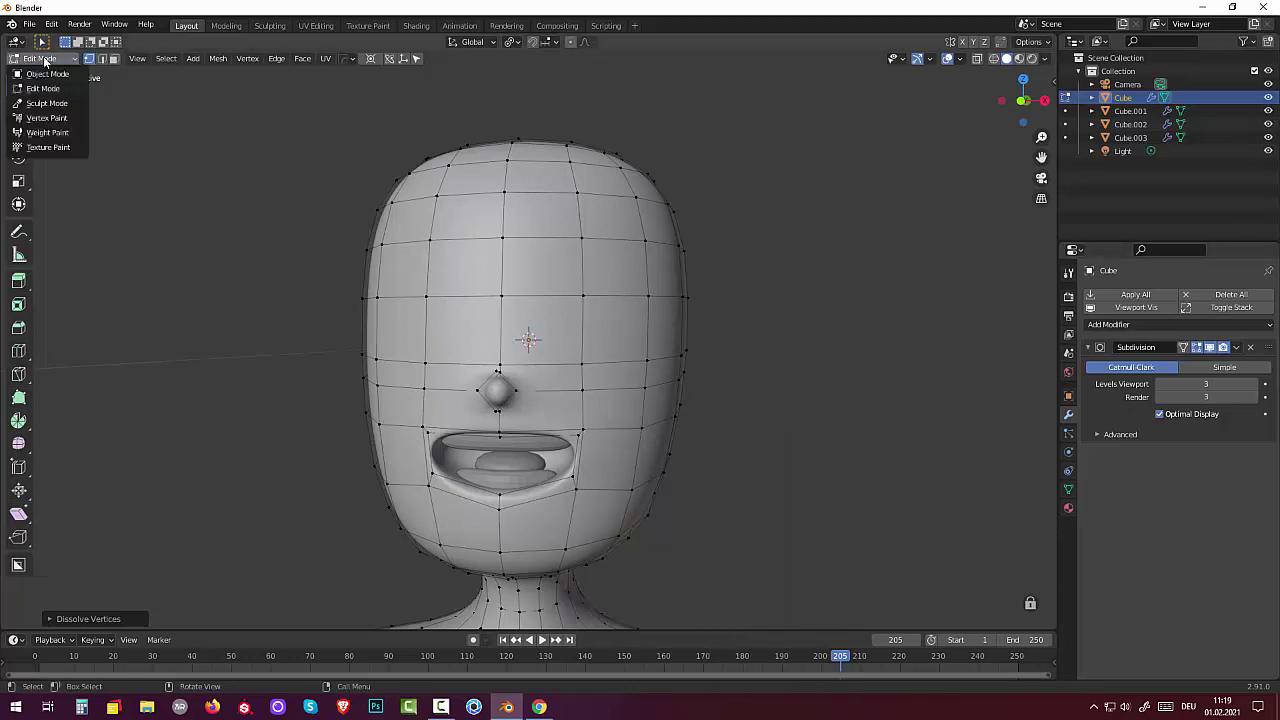
click(46, 75)
click(750, 340)
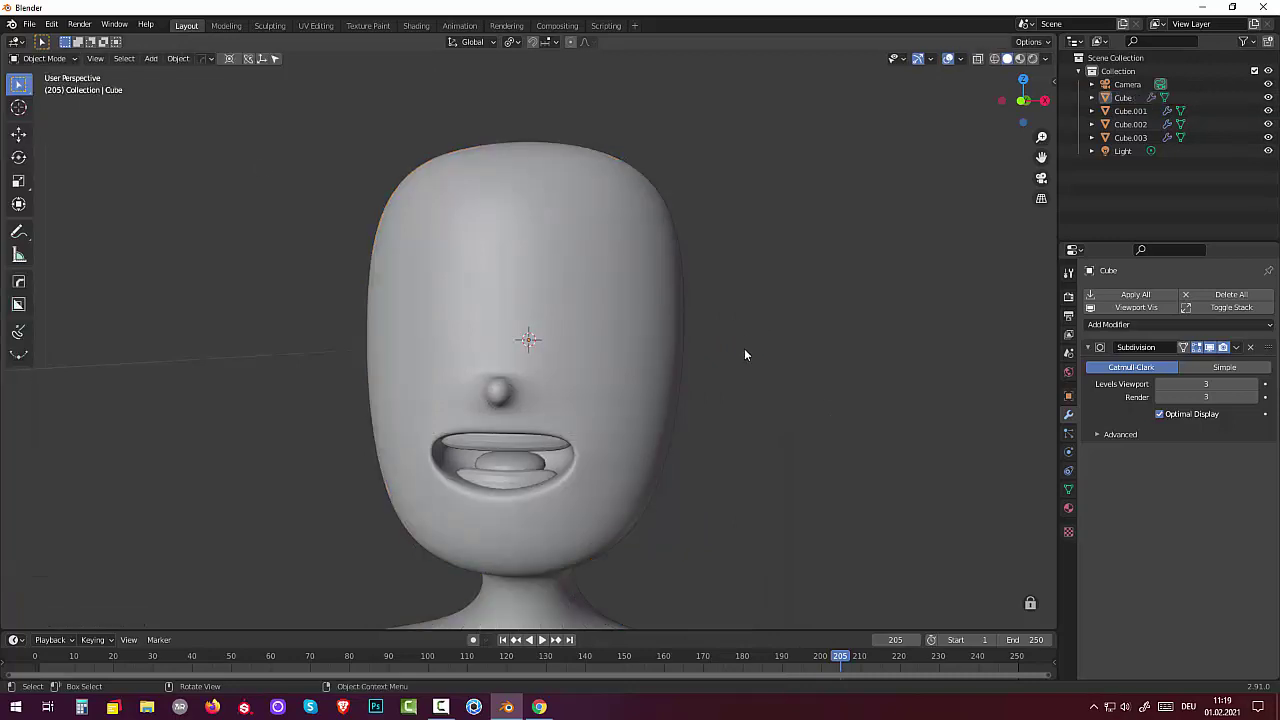
mouse_move(744, 348)
middle_down()
mouse_move(752, 375)
mouse_move(746, 357)
middle_up()
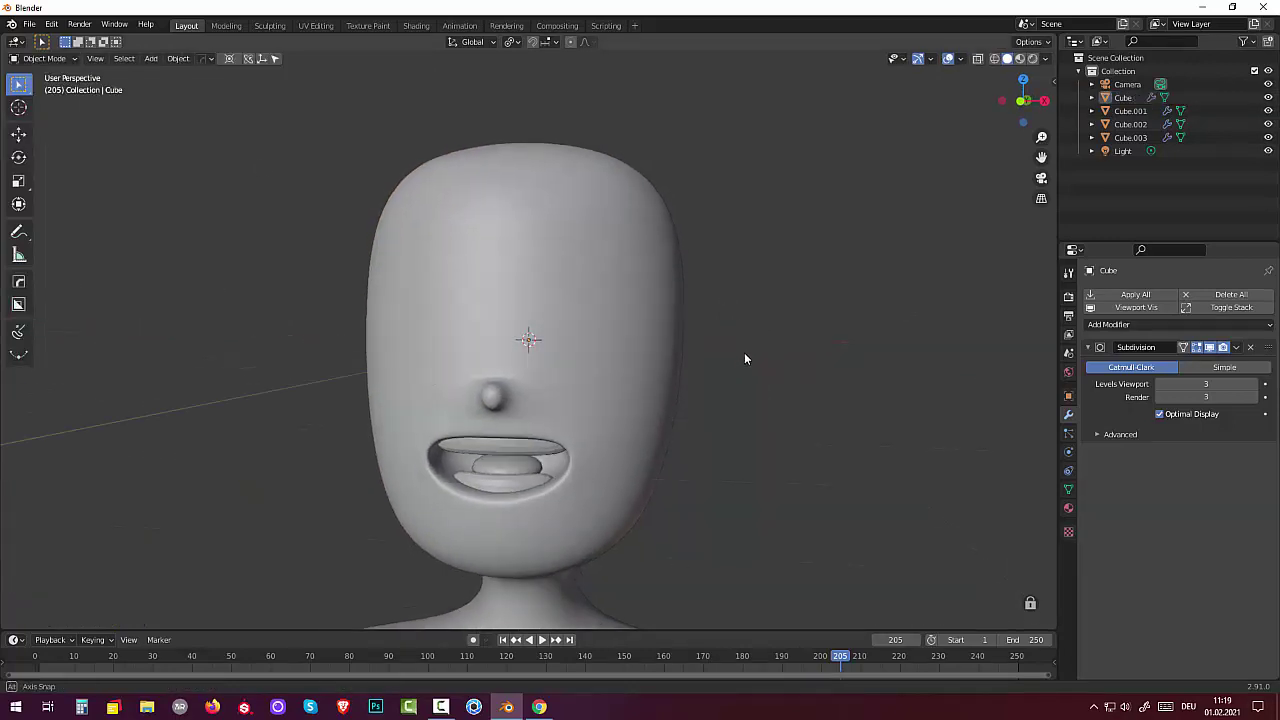
Step: Re-enter Edit Mode and raise the selected face vertices along Z
key(Tab)
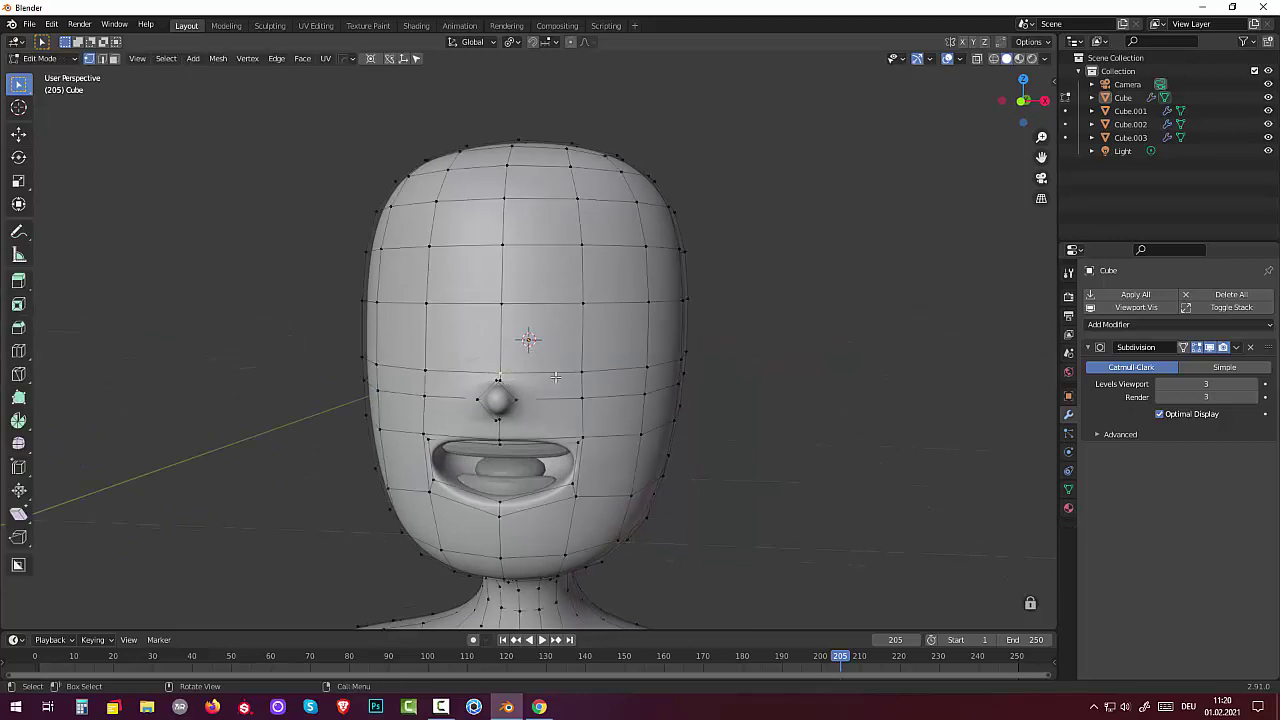
middle_drag(555, 377, 557, 370)
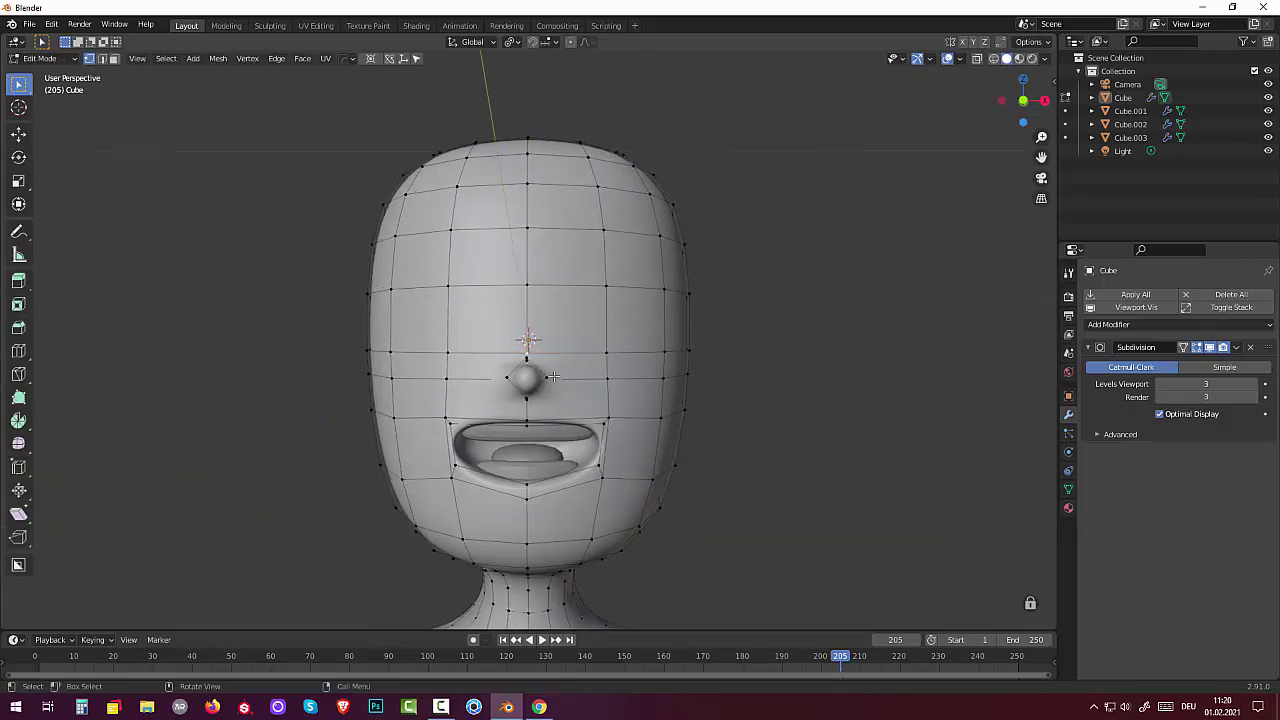
middle_drag(545, 393, 417, 420)
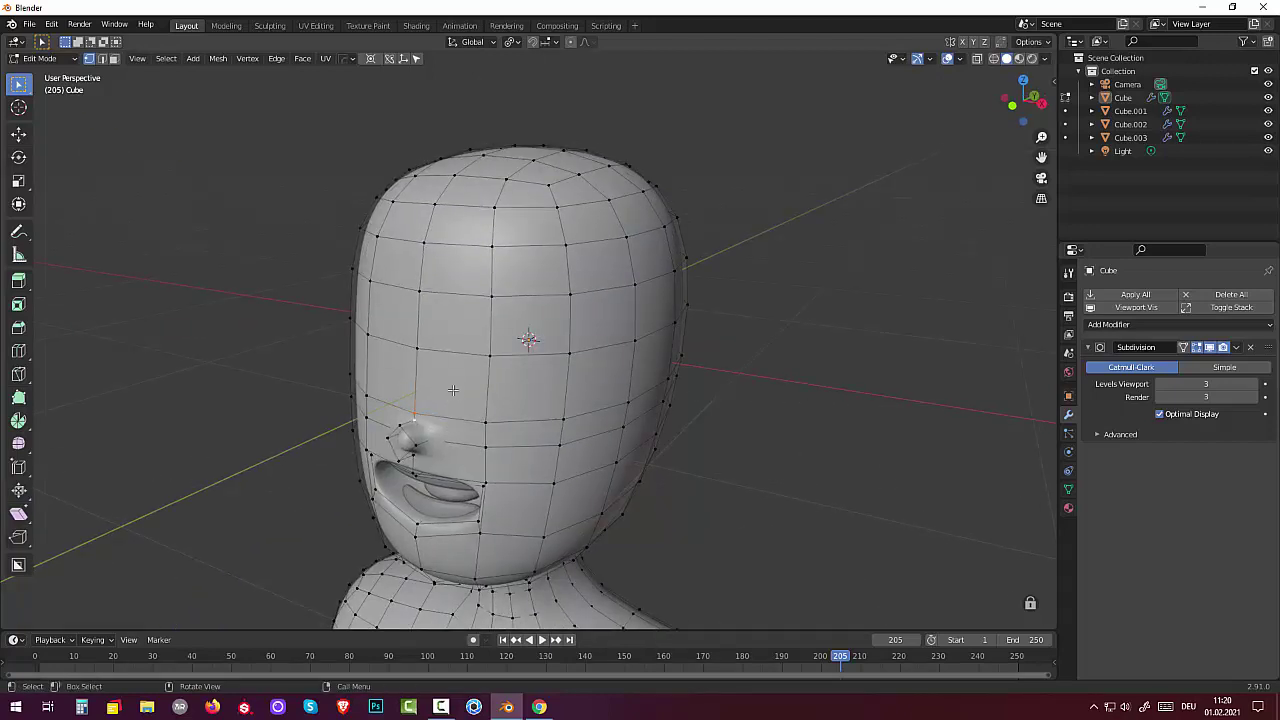
key(g)
key(z)
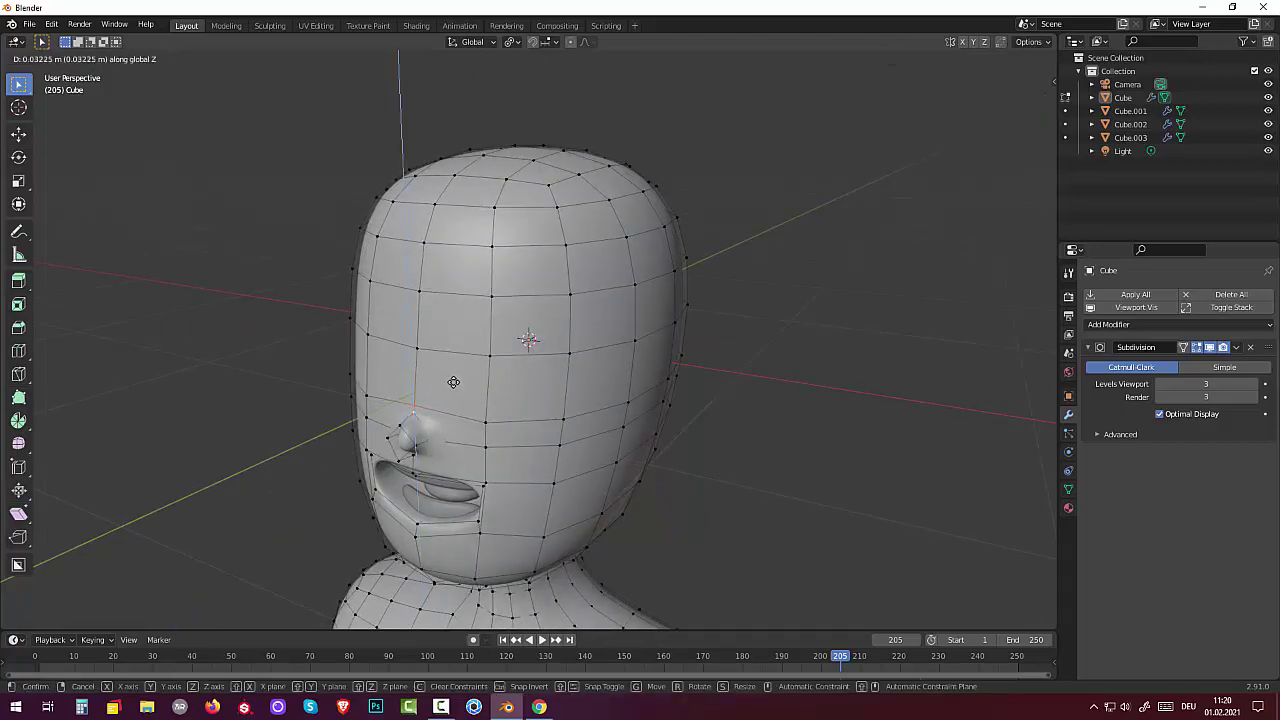
click(453, 382)
mouse_move(453, 382)
middle_down()
mouse_move(609, 380)
mouse_move(726, 497)
mouse_move(674, 491)
mouse_move(799, 496)
mouse_move(766, 491)
middle_up()
Step: Flatten the vertices beside the nose with S Y 0, then return to Object Mode
click(553, 403)
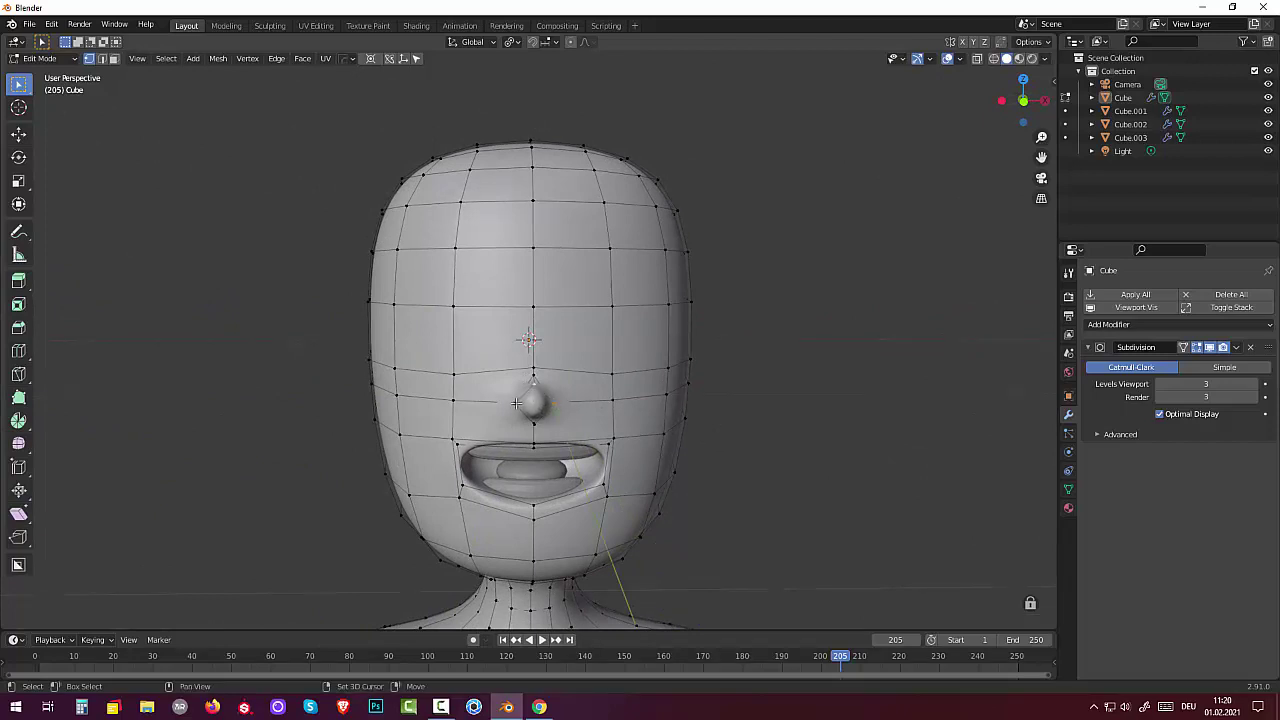
middle_drag(533, 421, 522, 451)
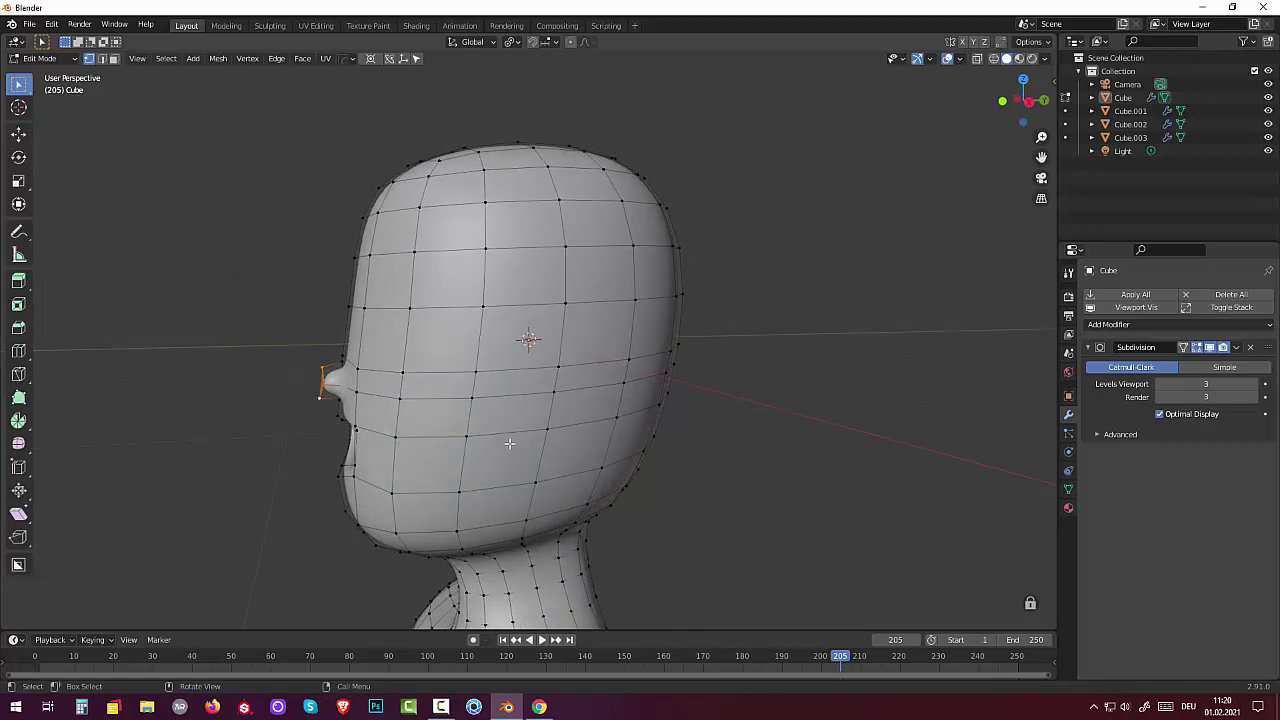
key(s)
key(y)
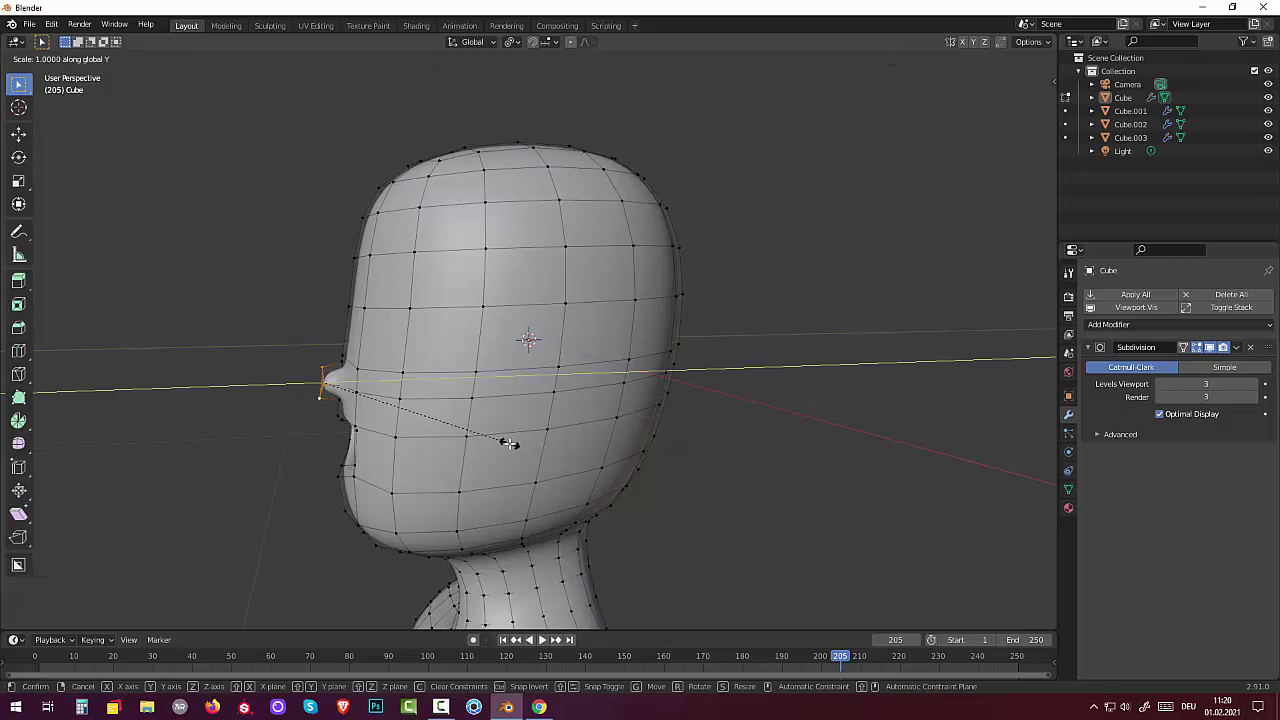
key(0)
key(Return)
mouse_move(603, 450)
middle_down()
mouse_move(743, 429)
mouse_move(777, 443)
middle_up()
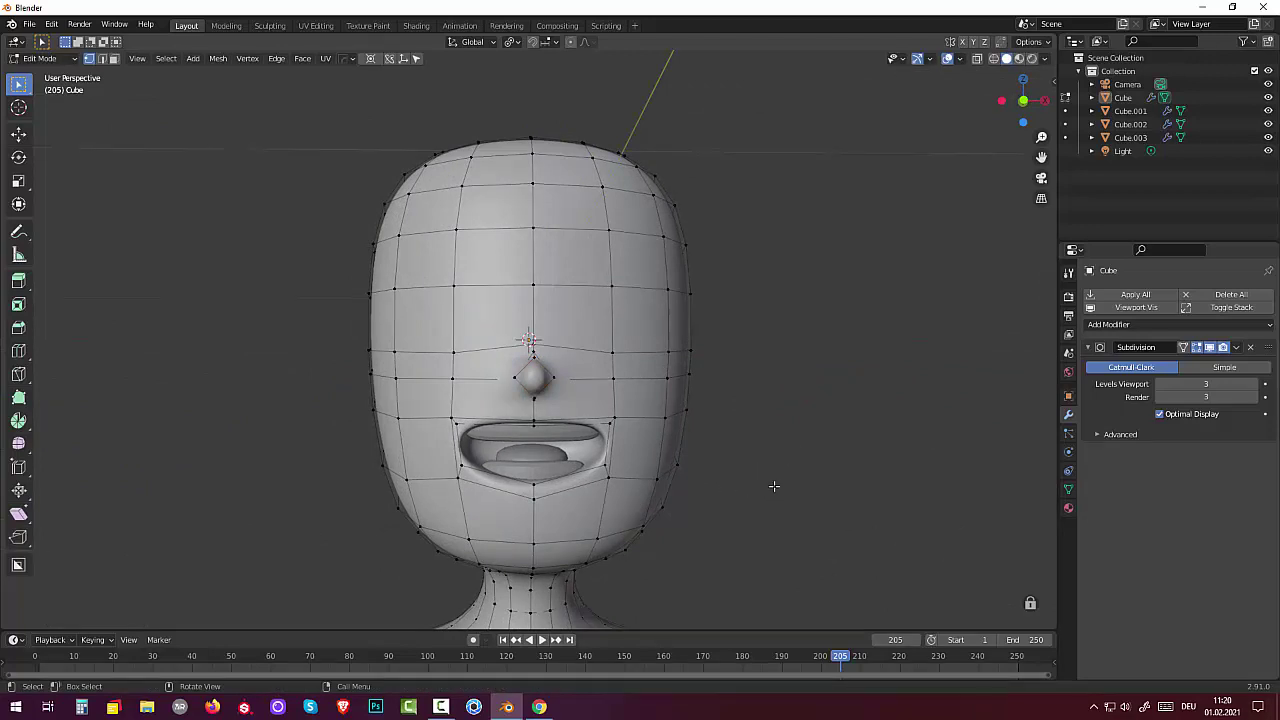
key(Tab)
key(shift)
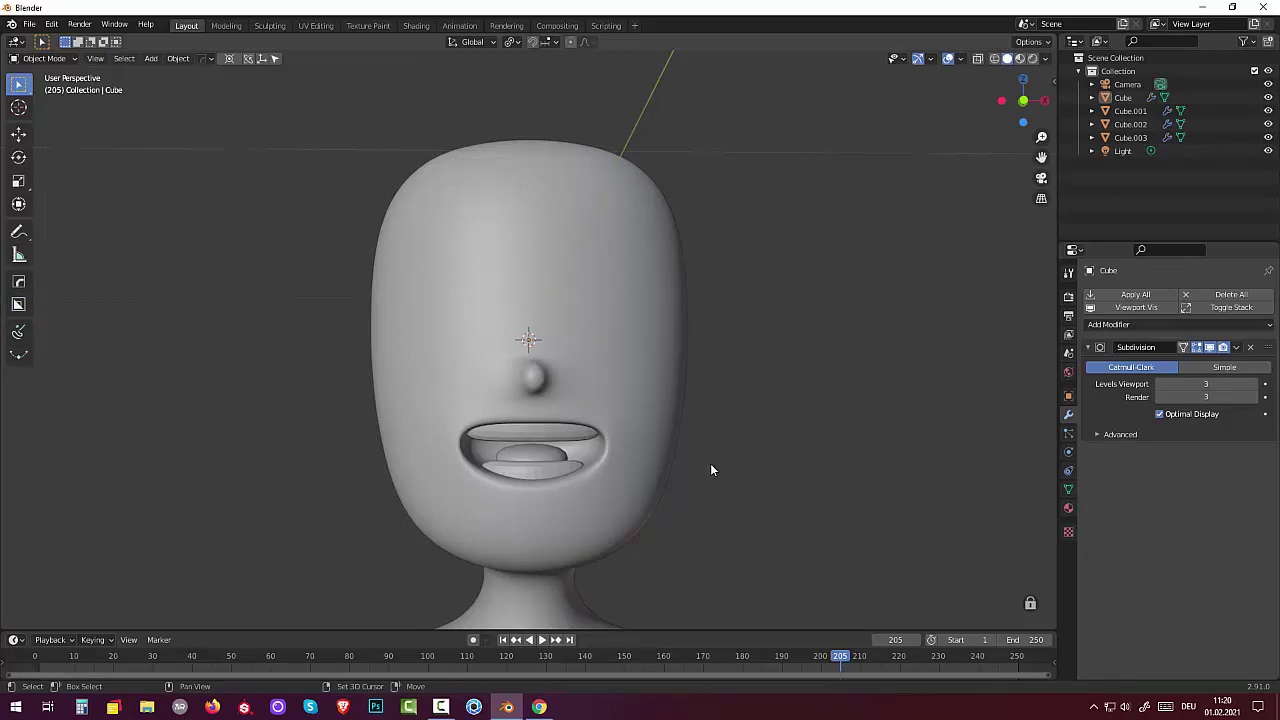
Step: Add a UV sphere and shrink it to a tiny size
key(shift+a)
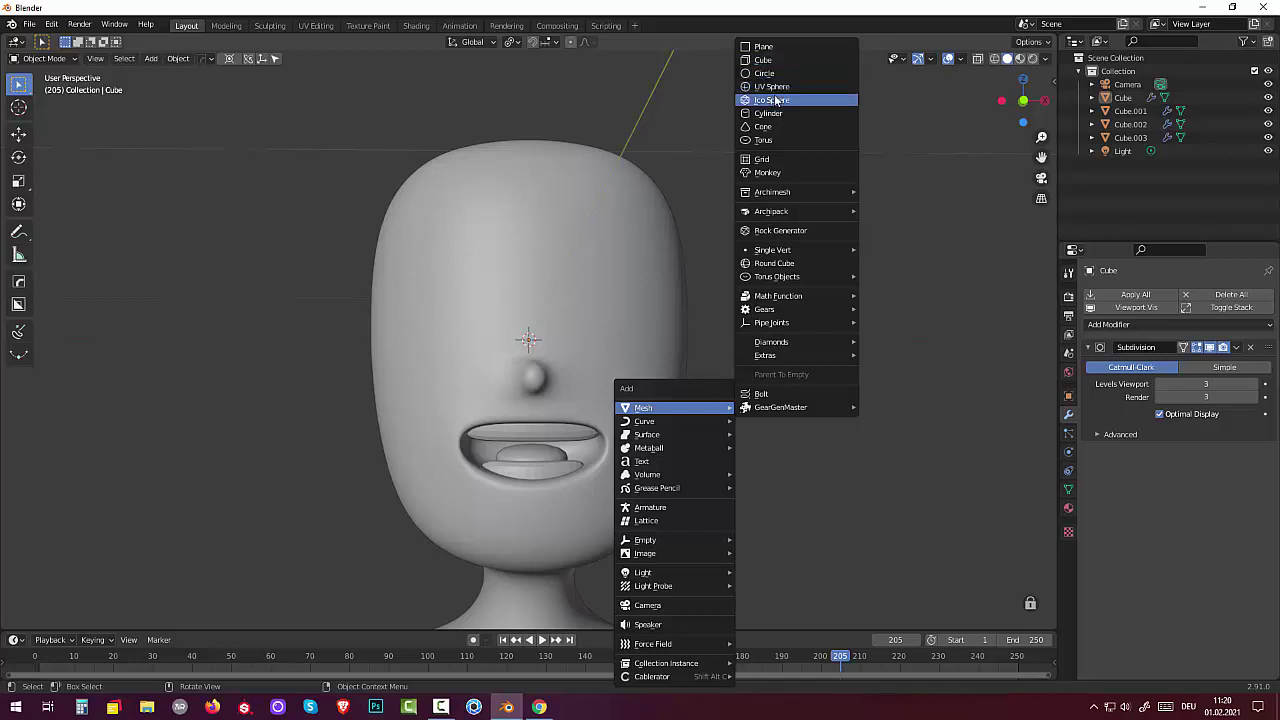
click(775, 87)
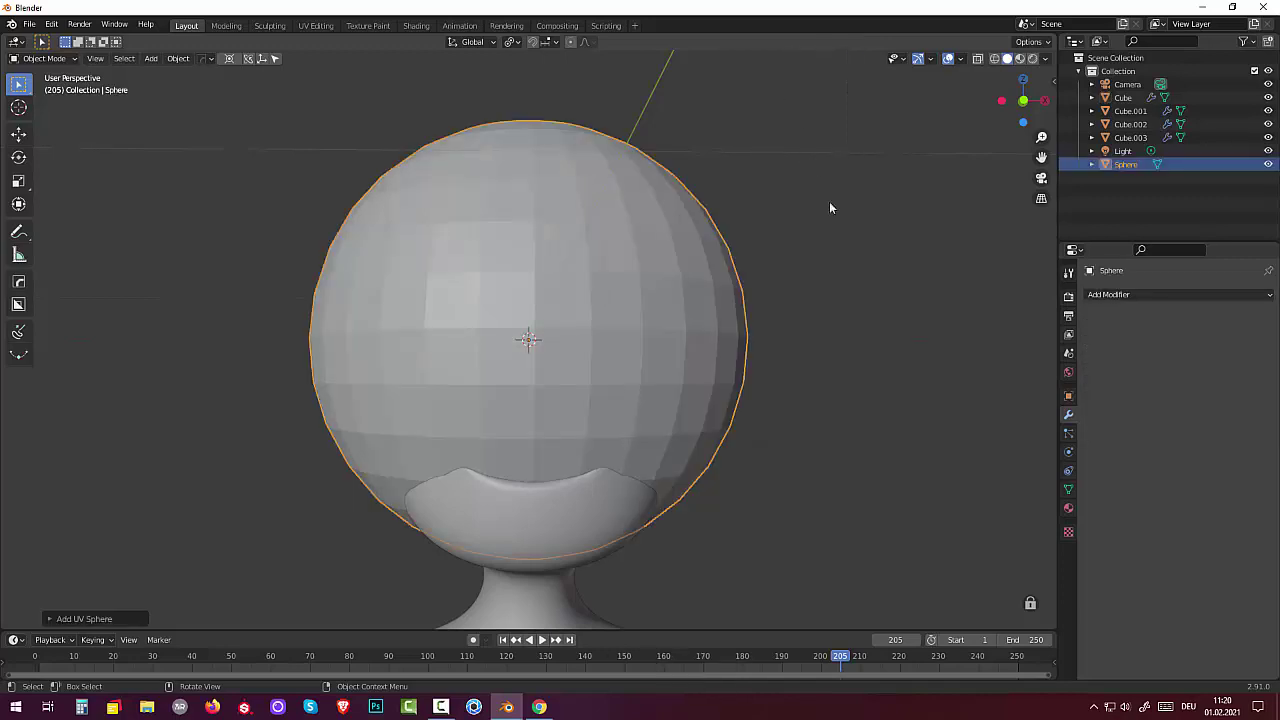
key(s)
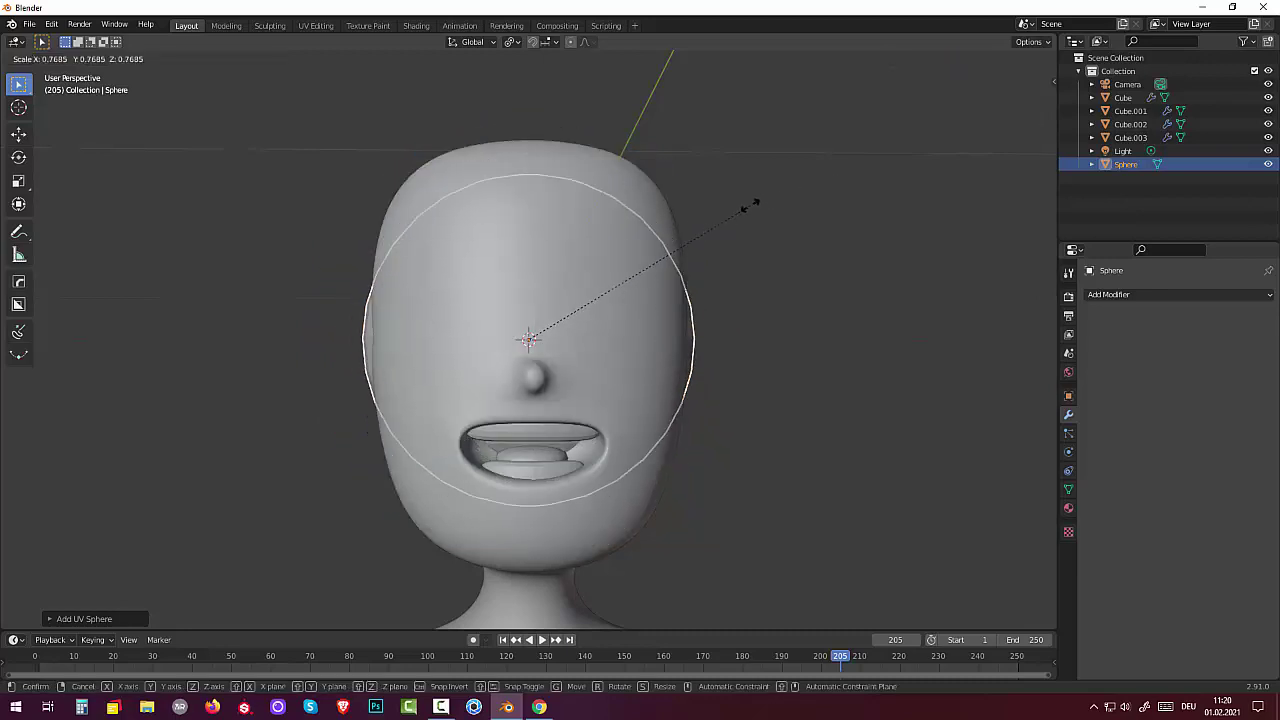
click(527, 305)
Step: Move the small sphere onto the front of the face, above and right of the nose
middle_drag(732, 384, 592, 390)
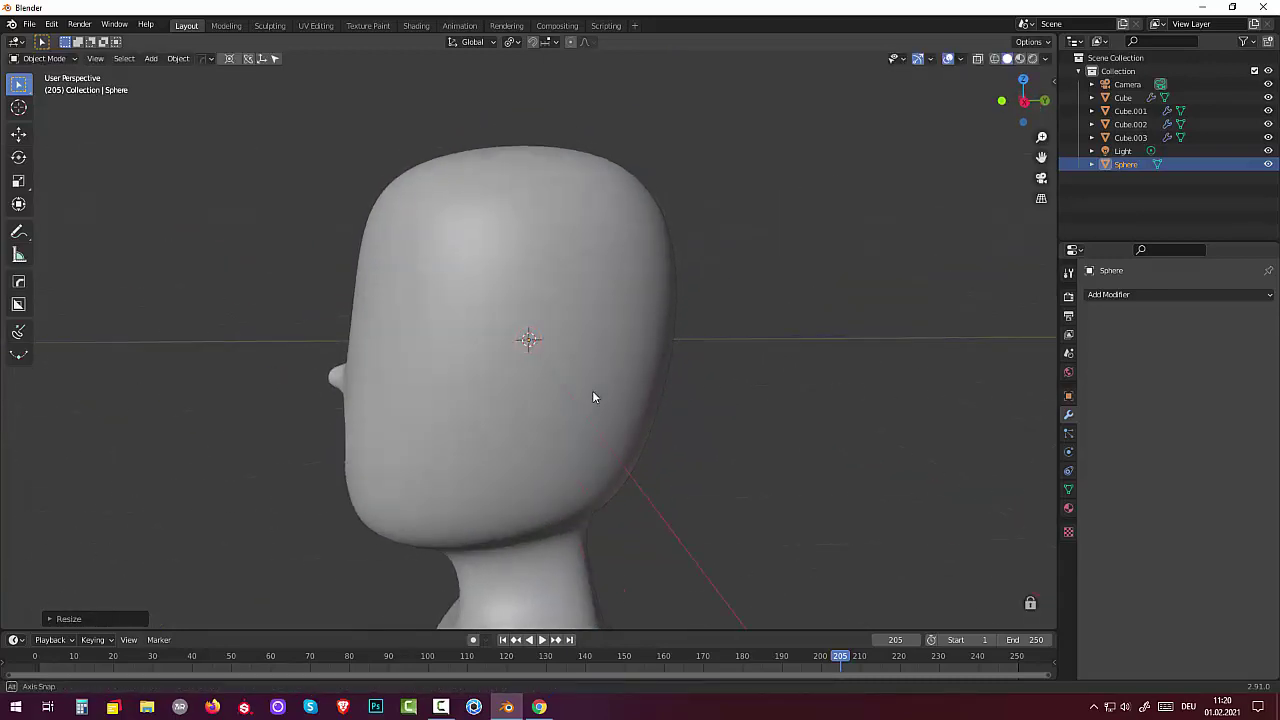
key(KP_3)
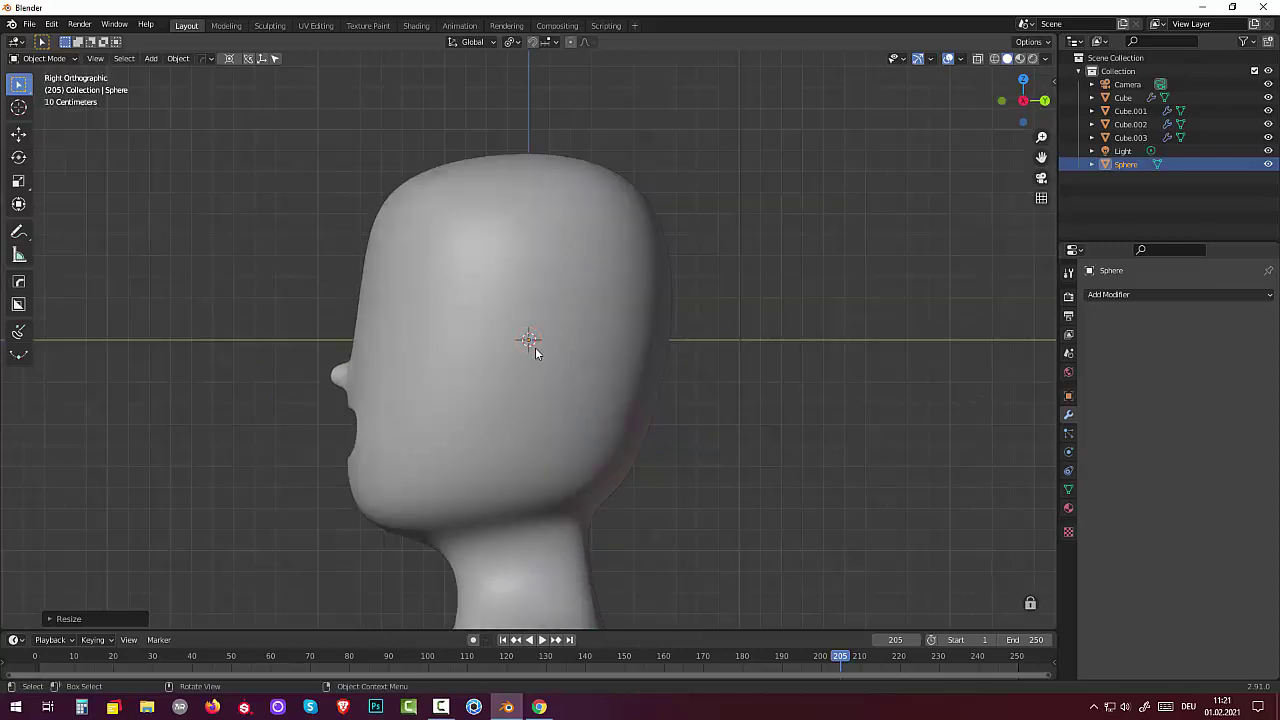
key(g)
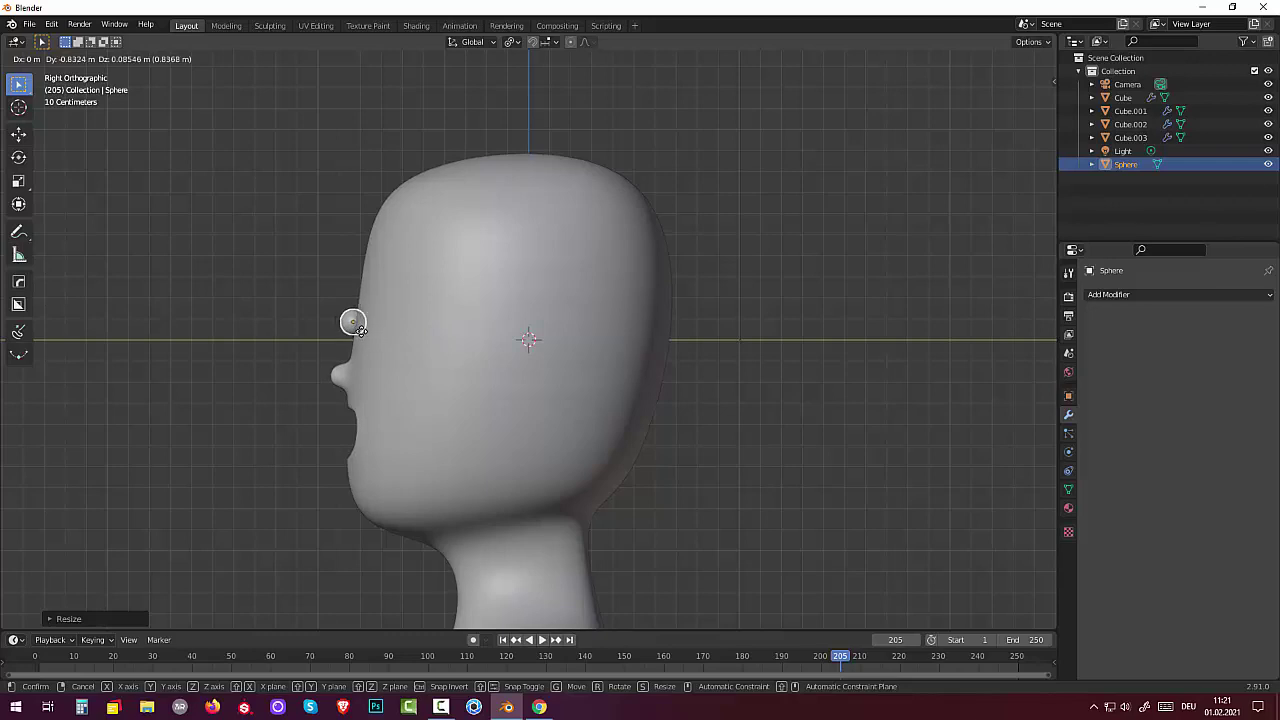
click(358, 329)
middle_drag(390, 318, 533, 335)
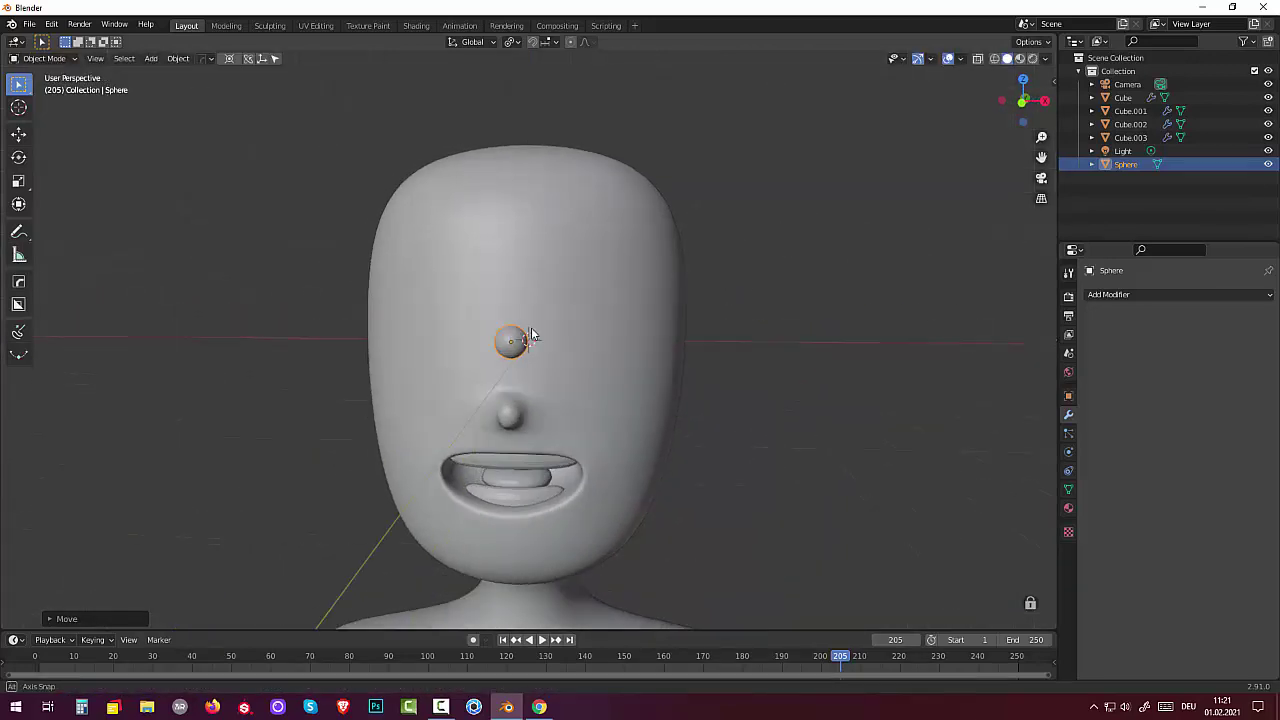
key(KP_1)
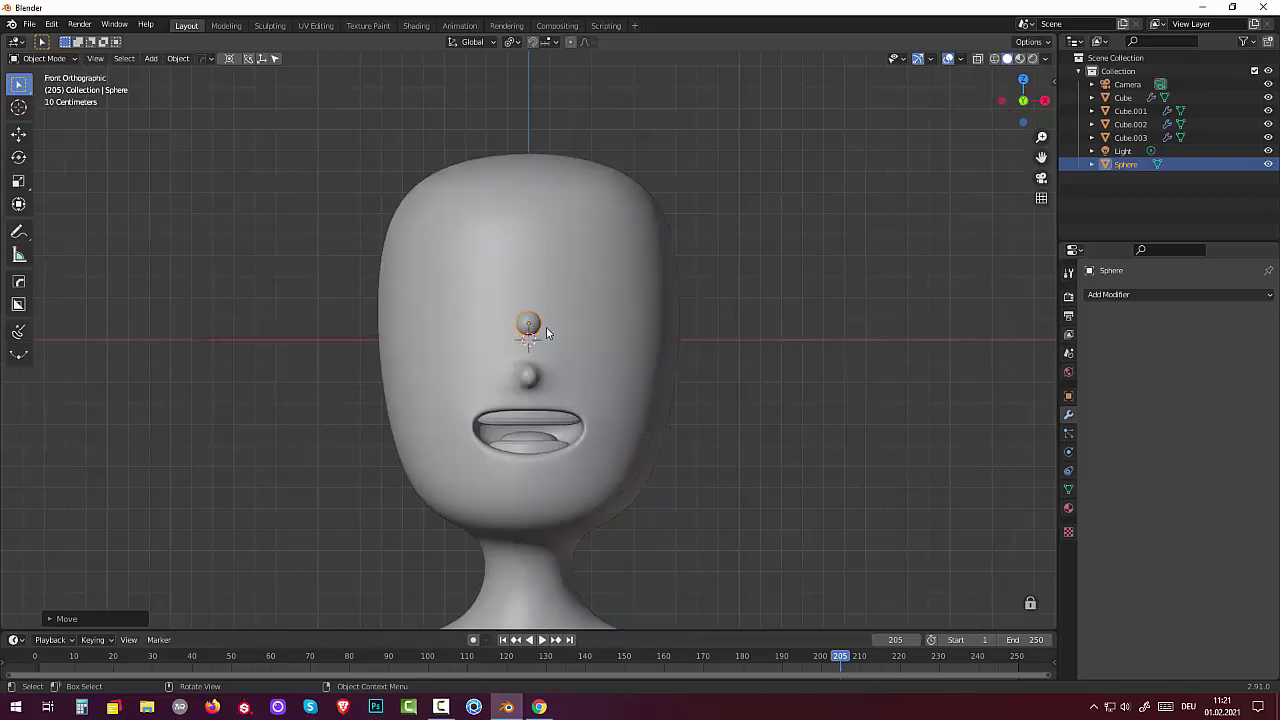
key(g)
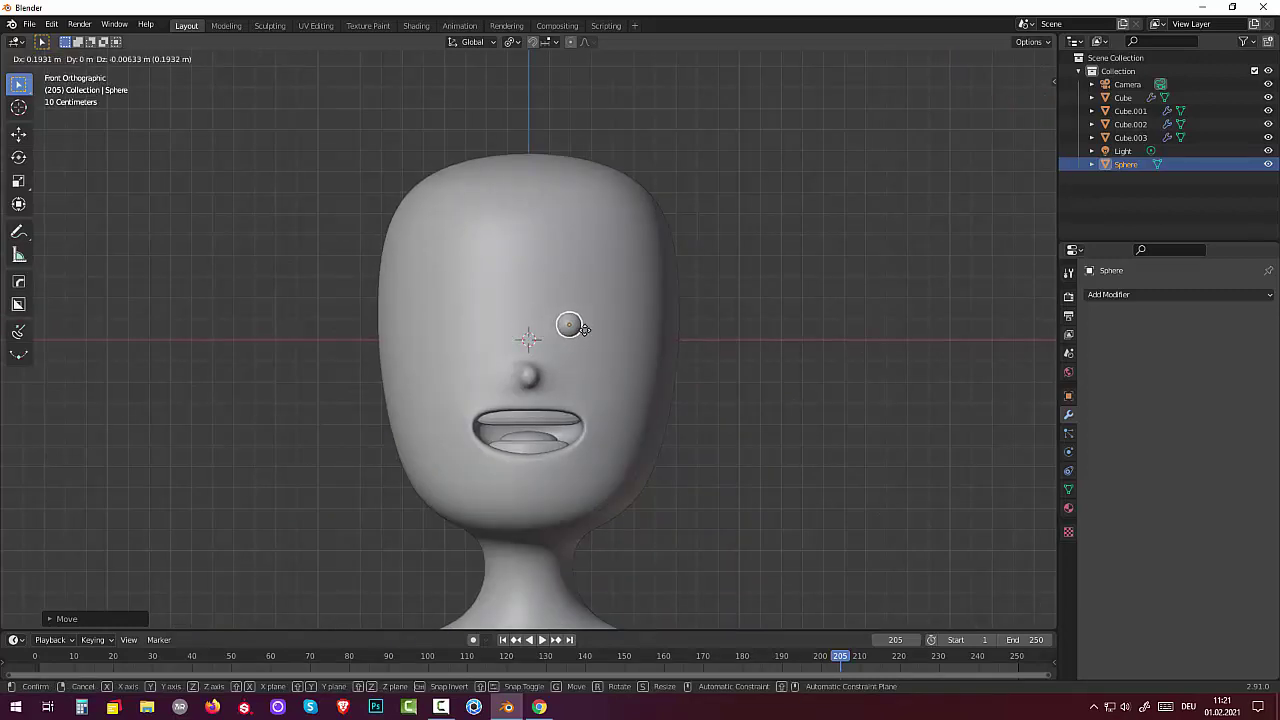
click(586, 330)
mouse_move(585, 344)
middle_down()
mouse_move(562, 361)
mouse_move(577, 327)
middle_up()
Step: Stretch the eye sphere along Z and flatten it along Y into a thin oval
key(s)
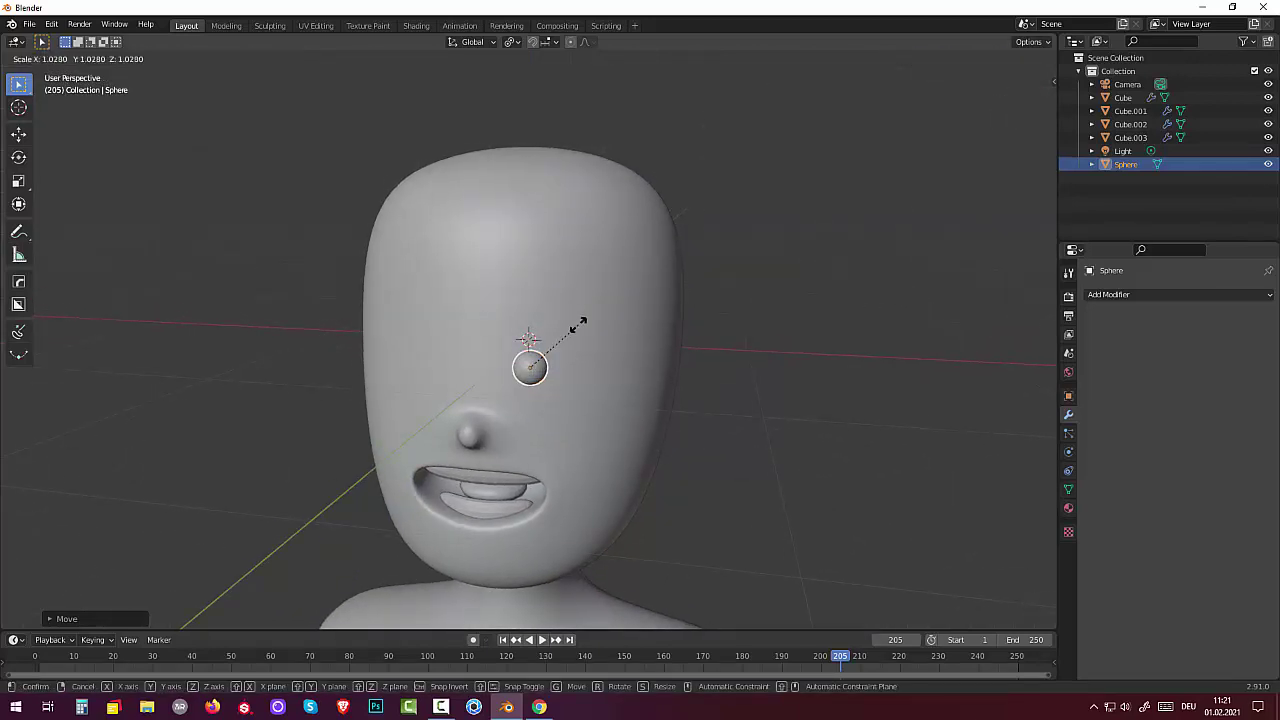
key(z)
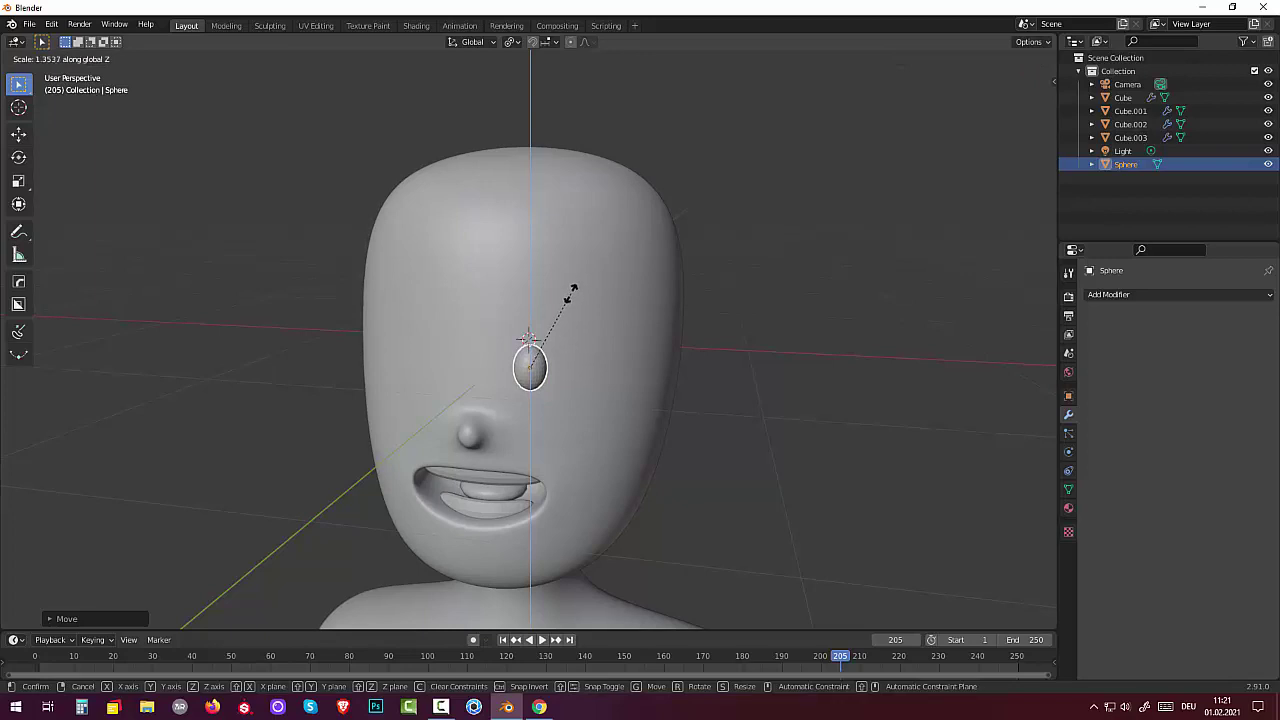
click(573, 289)
mouse_move(573, 289)
middle_down()
mouse_move(577, 340)
mouse_move(484, 324)
middle_up()
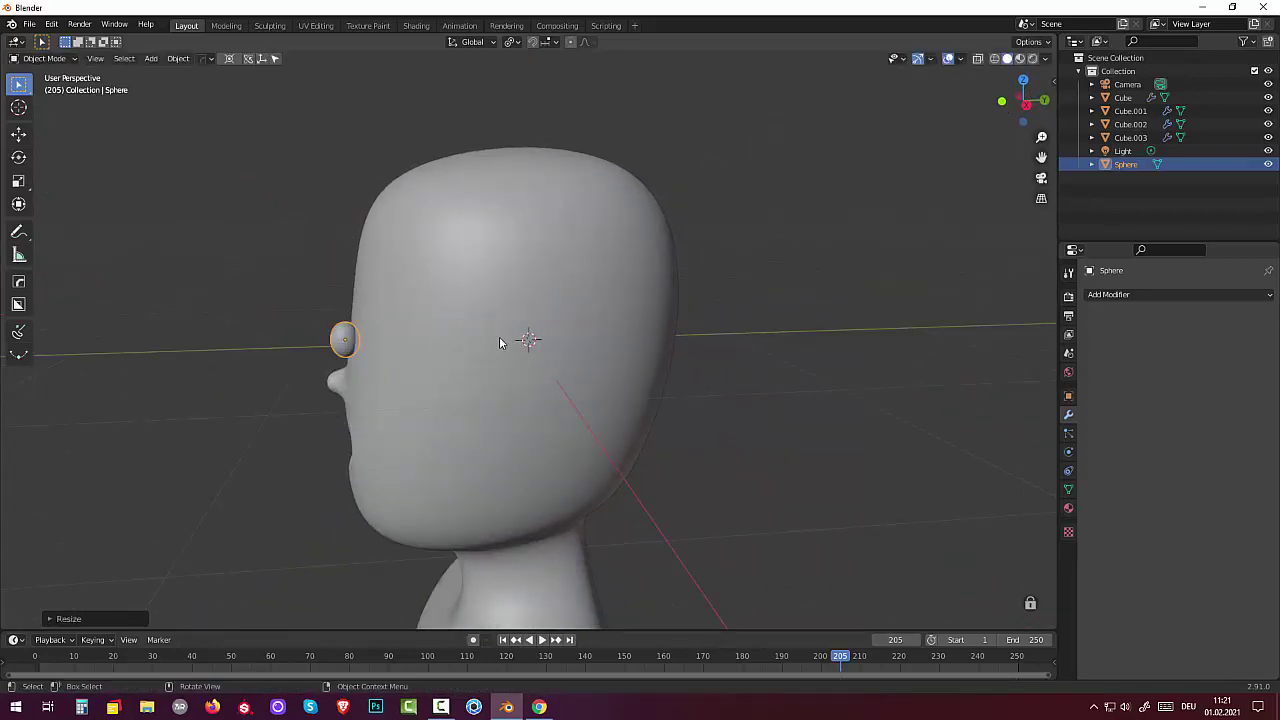
key(s)
key(y)
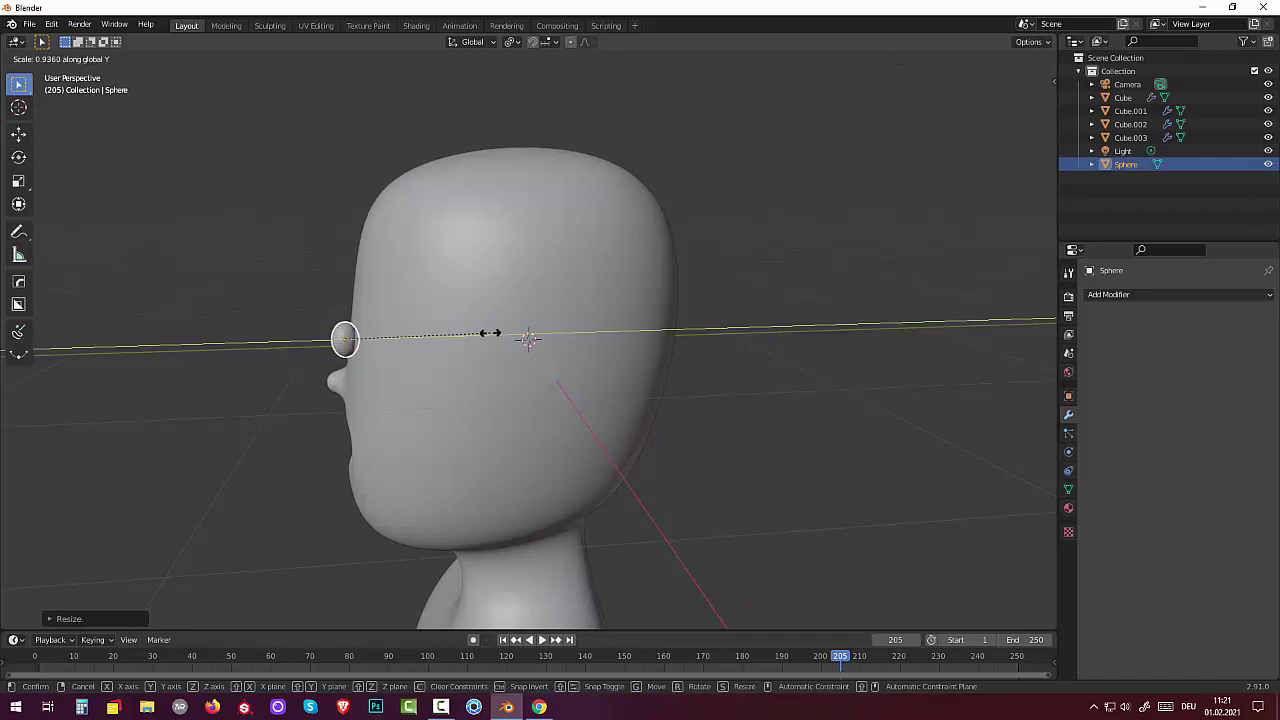
click(428, 331)
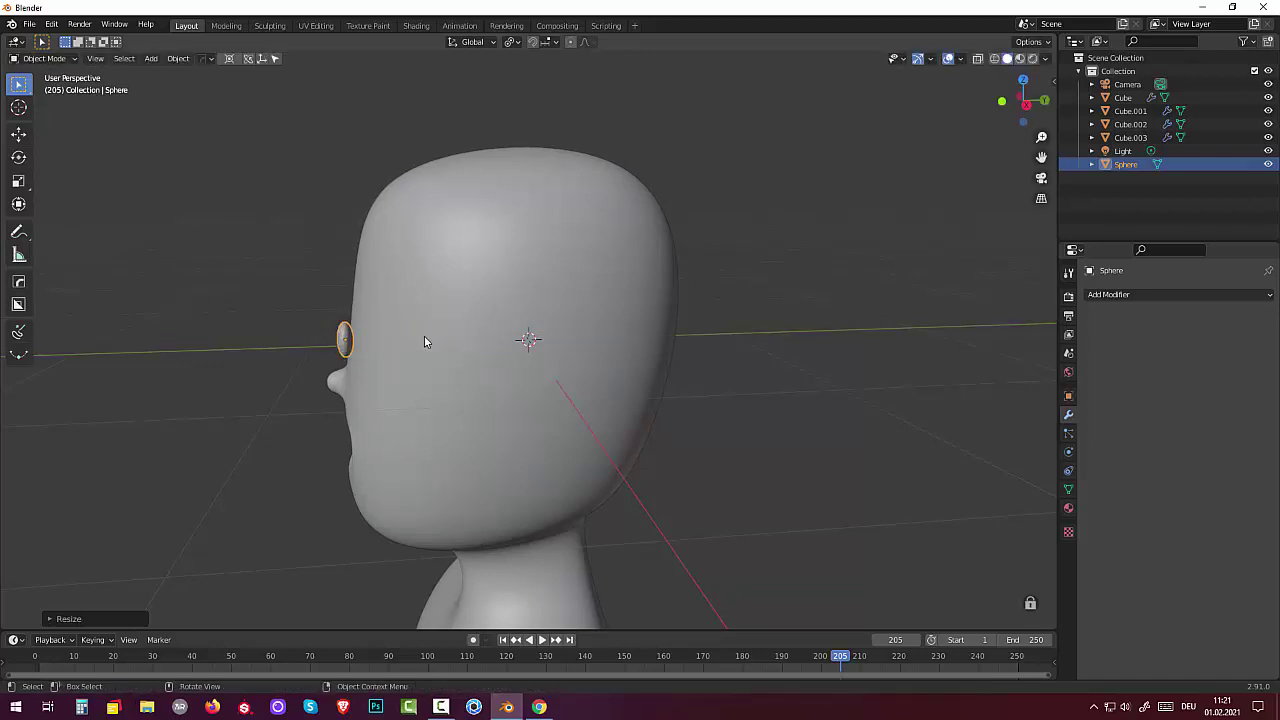
key(KP_7)
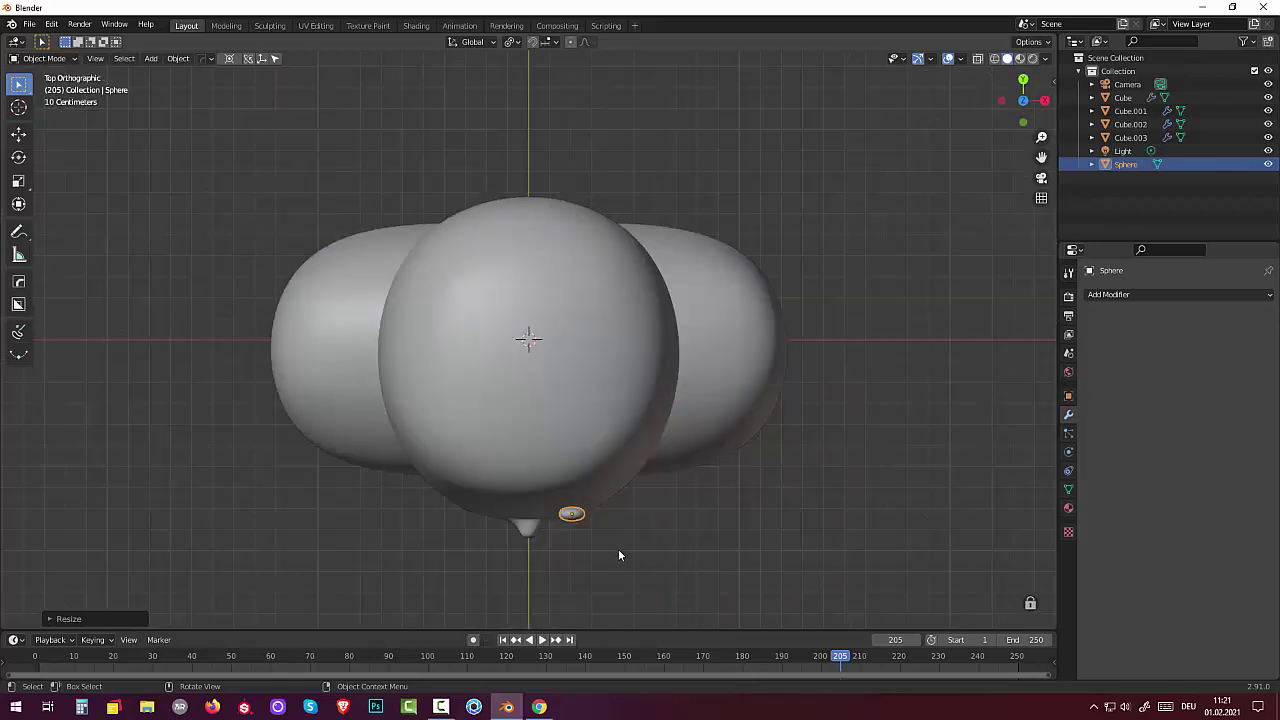
Step: Rotate the eye about 20° around the vertical axis to follow the head's curve
key(r)
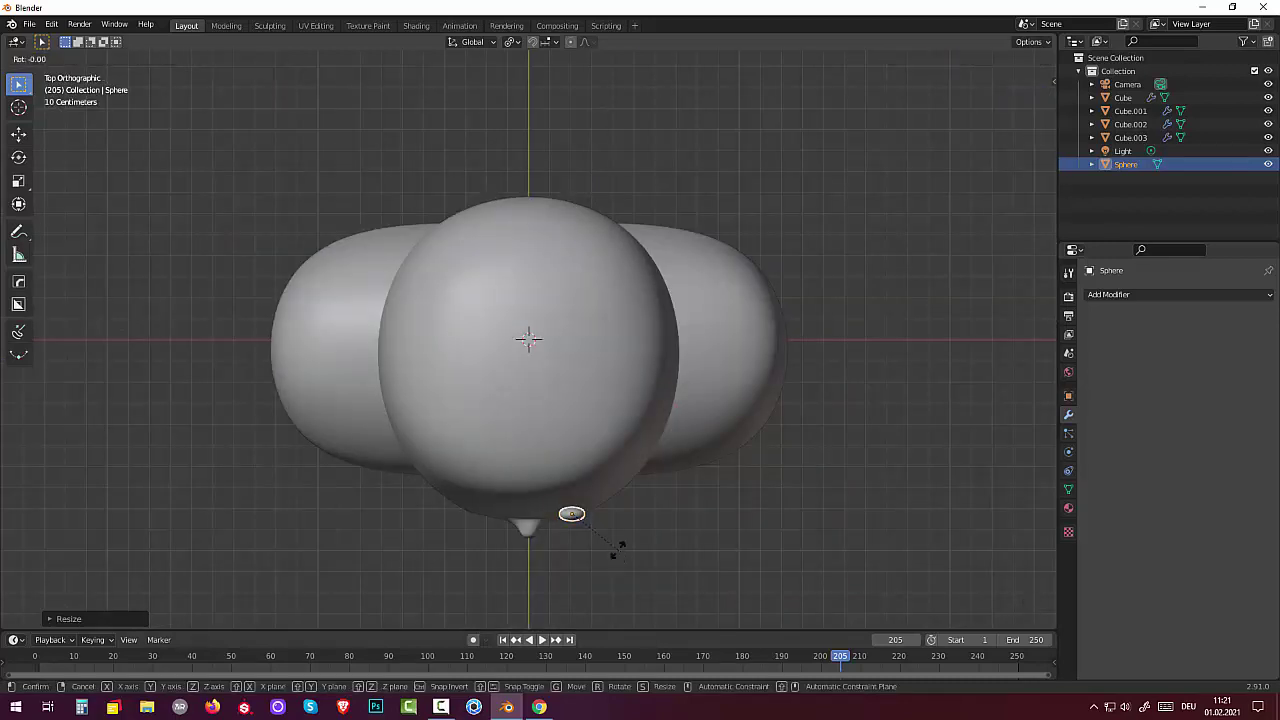
click(617, 528)
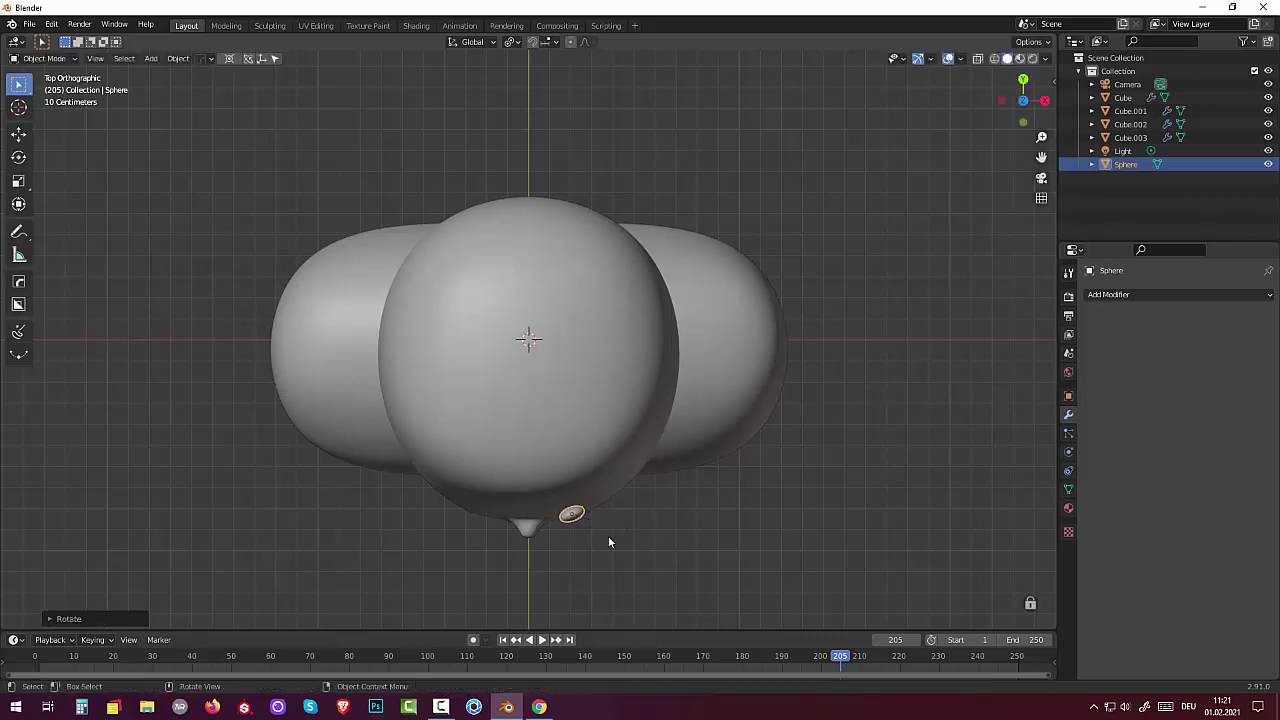
scroll(589, 568, up, 2)
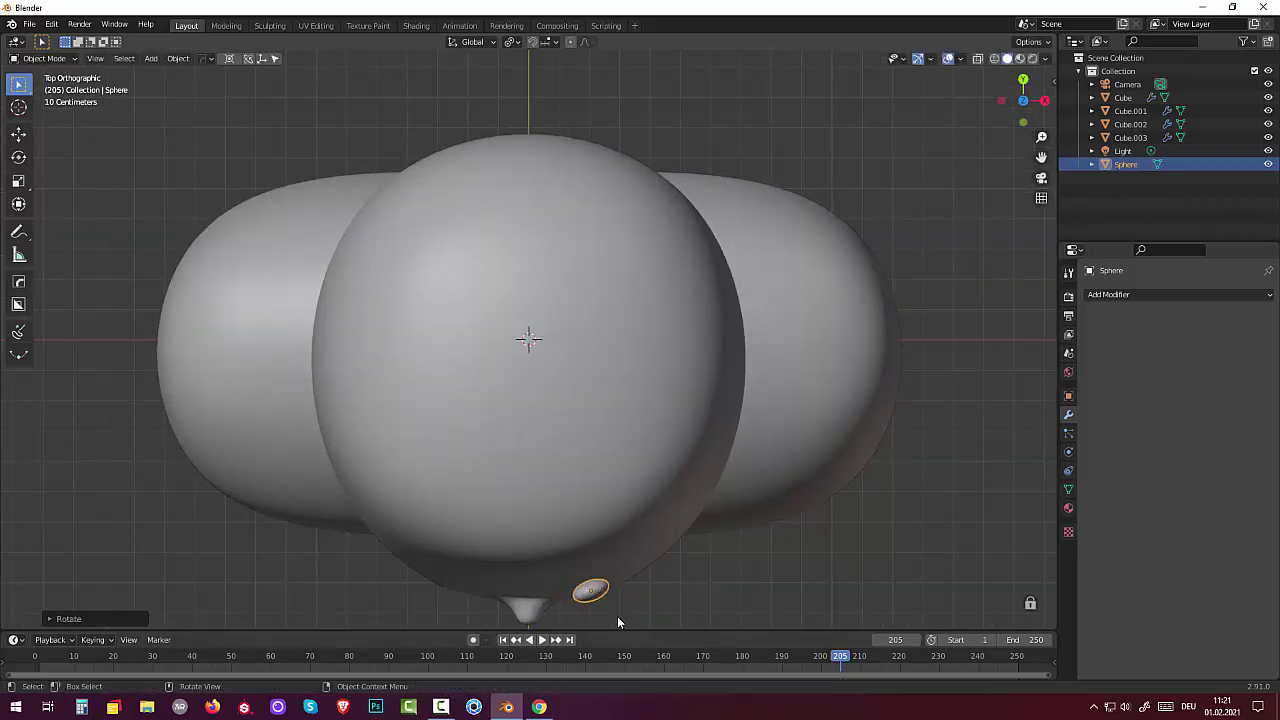
Step: Lower the eye slightly and push it flush against the face surface
key(g)
key(z)
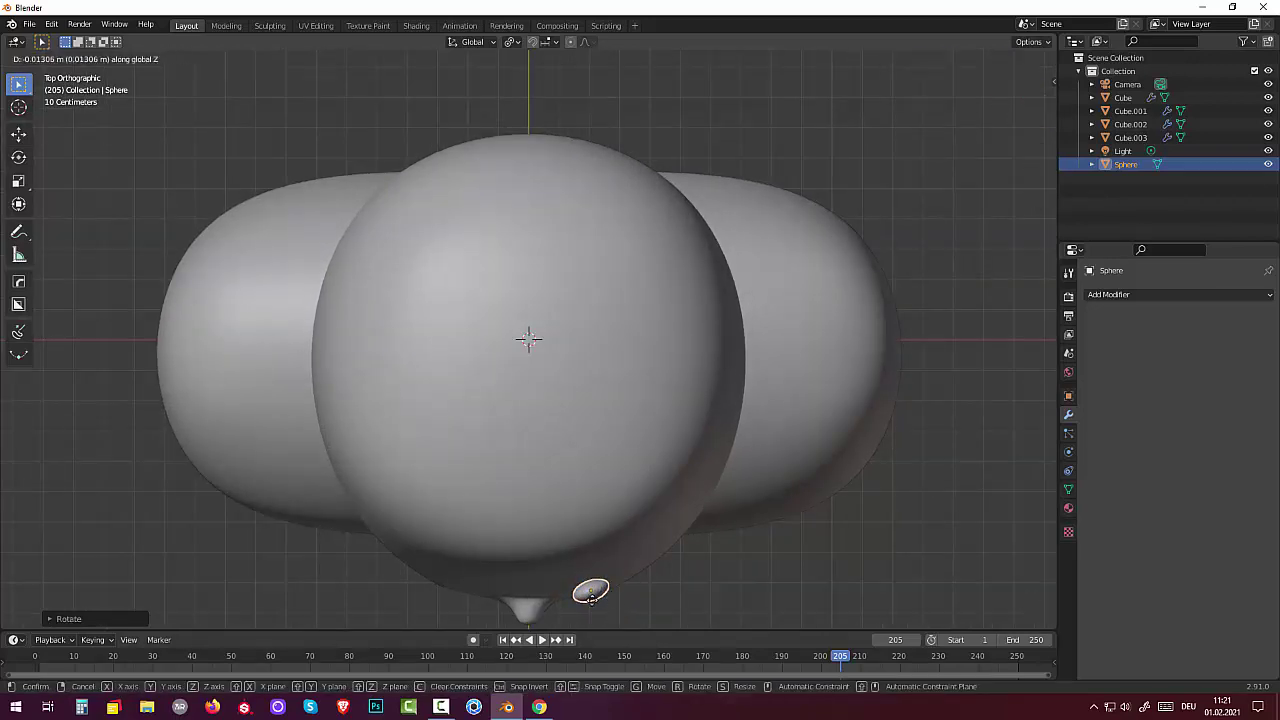
click(593, 597)
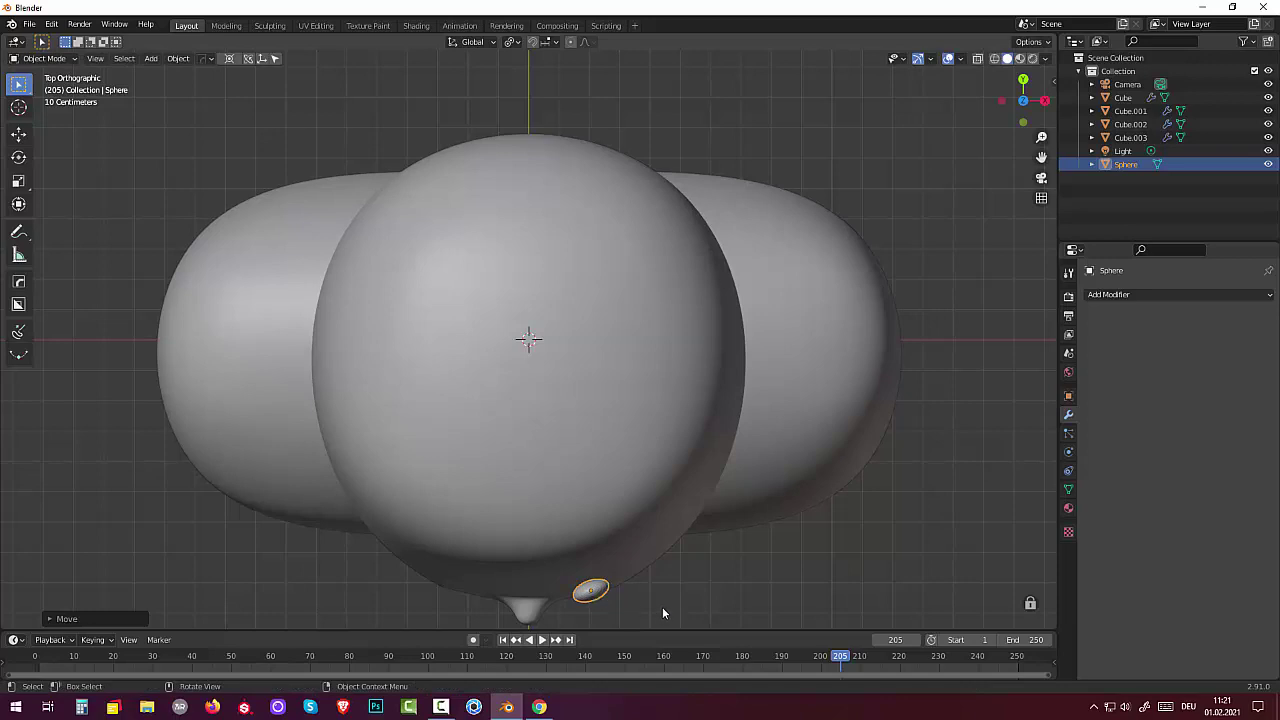
key(g)
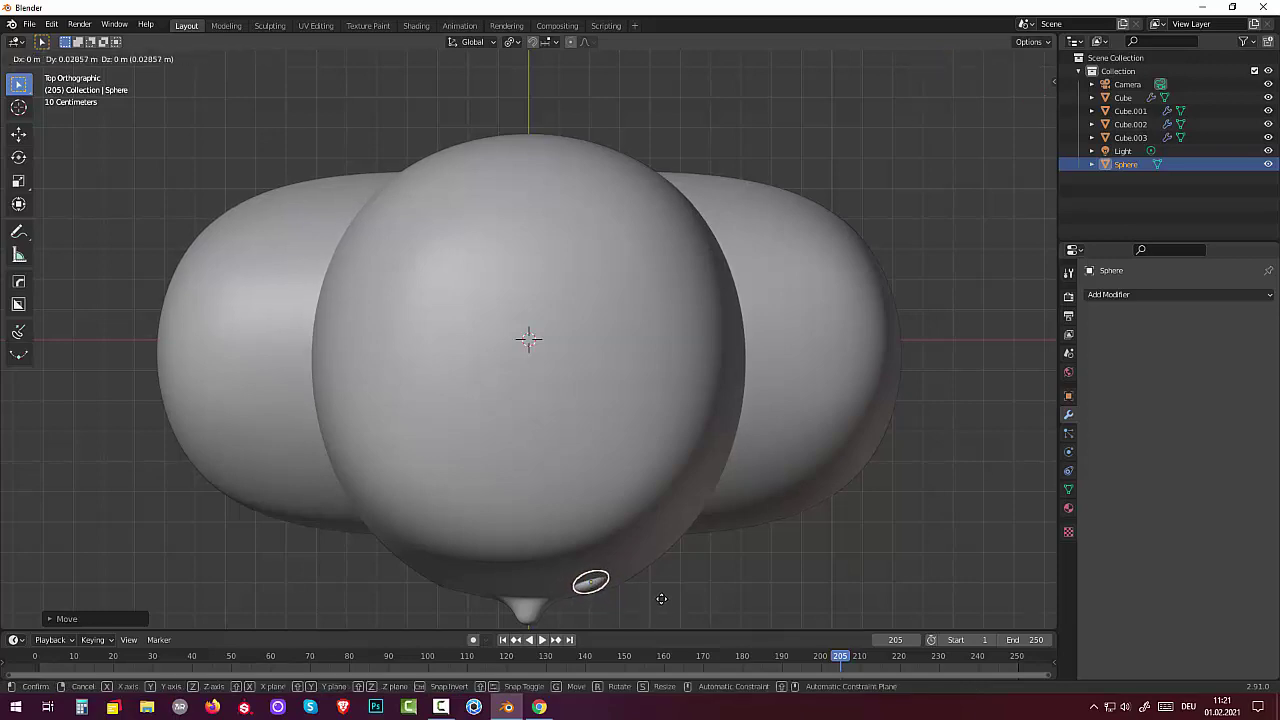
click(661, 598)
click(780, 567)
middle_drag(780, 567, 770, 413)
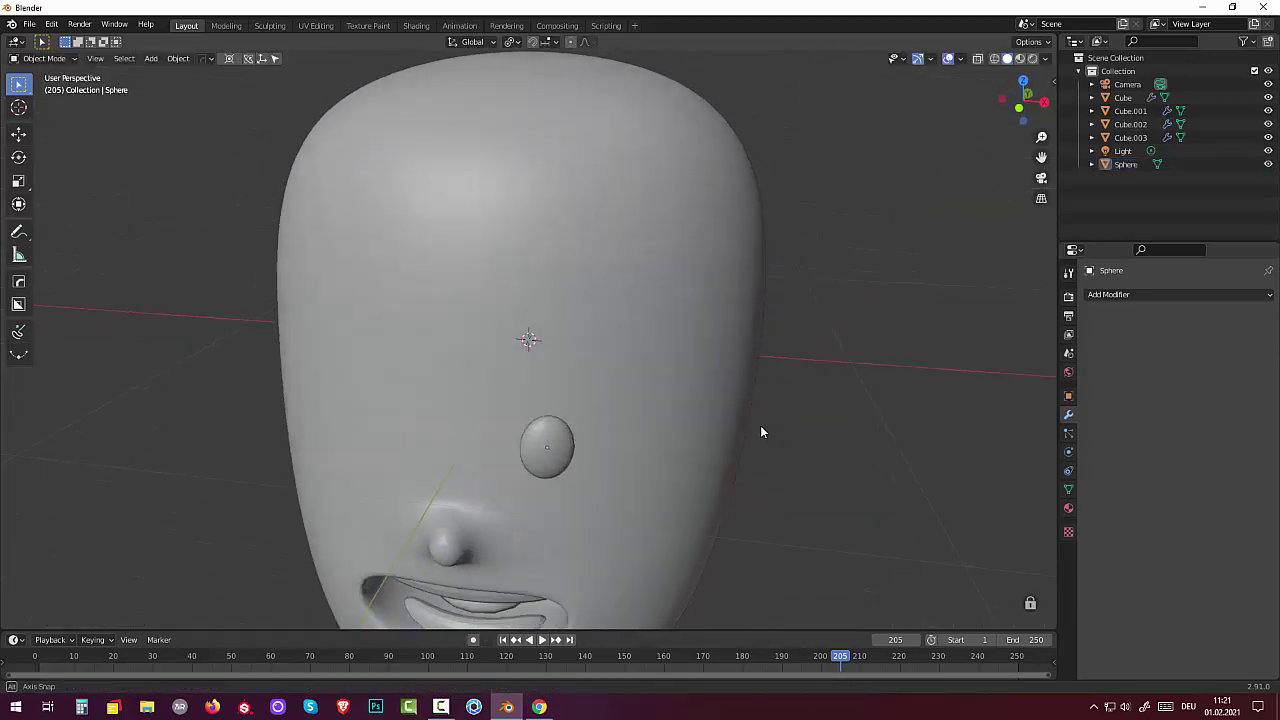
scroll(768, 407, down, 2)
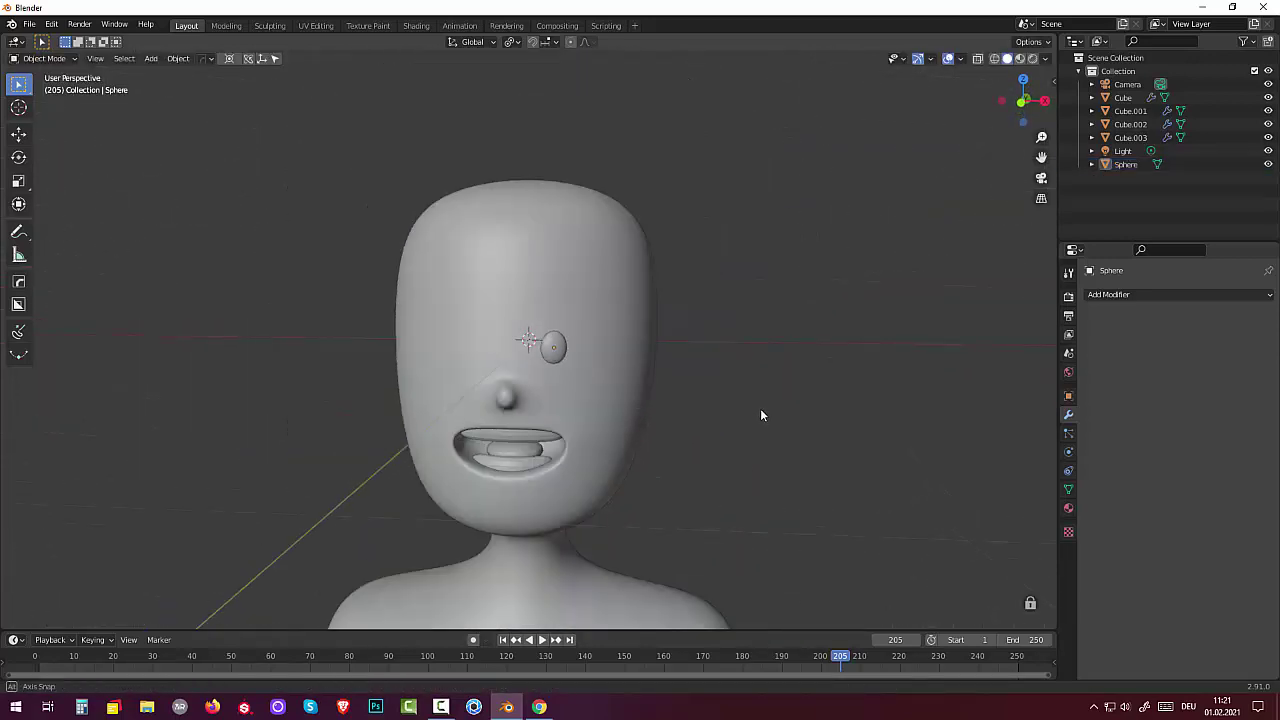
middle_drag(760, 408, 773, 408)
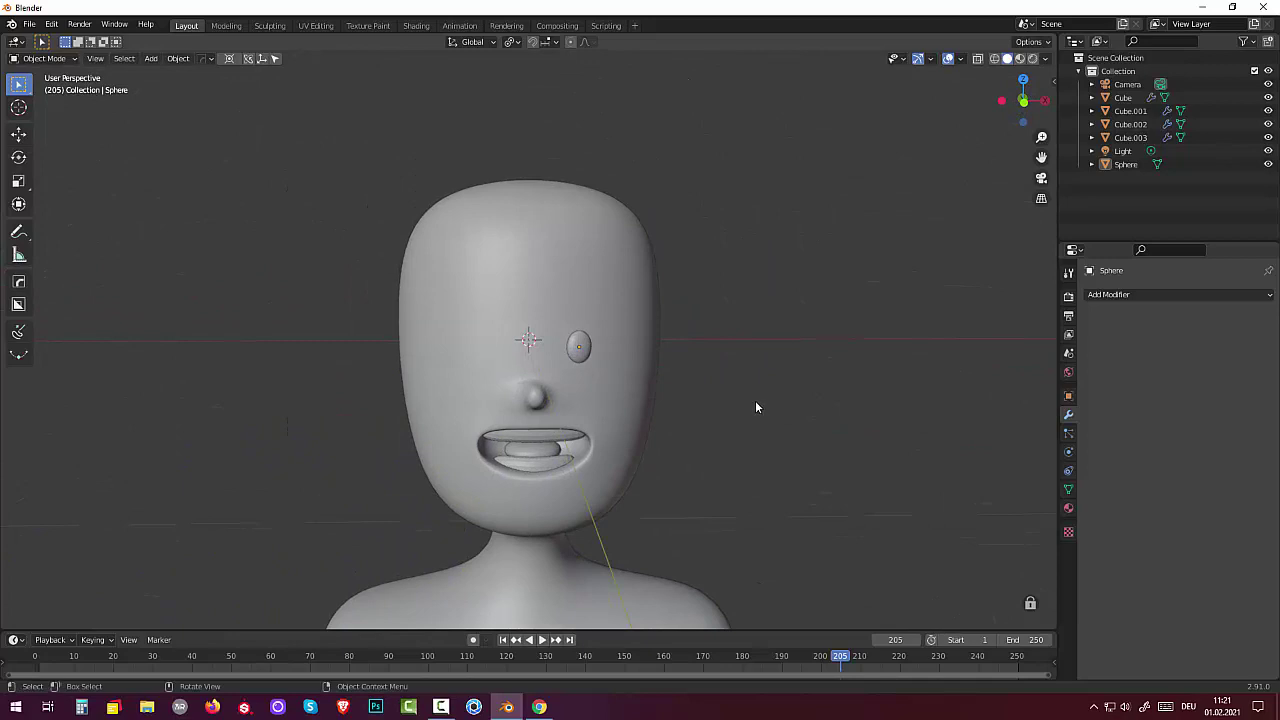
Step: Shade the eye smooth and apply its position, rotation and scale
click(582, 348)
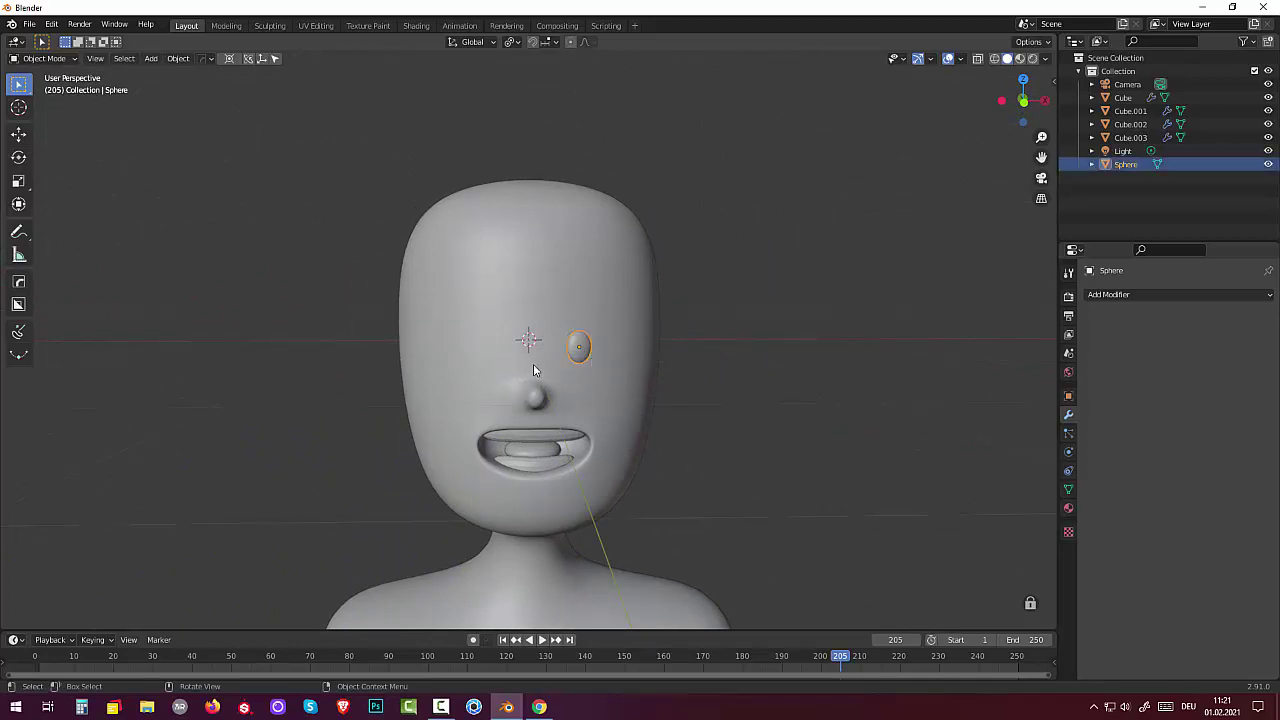
right_click(584, 350)
click(555, 348)
click(1056, 82)
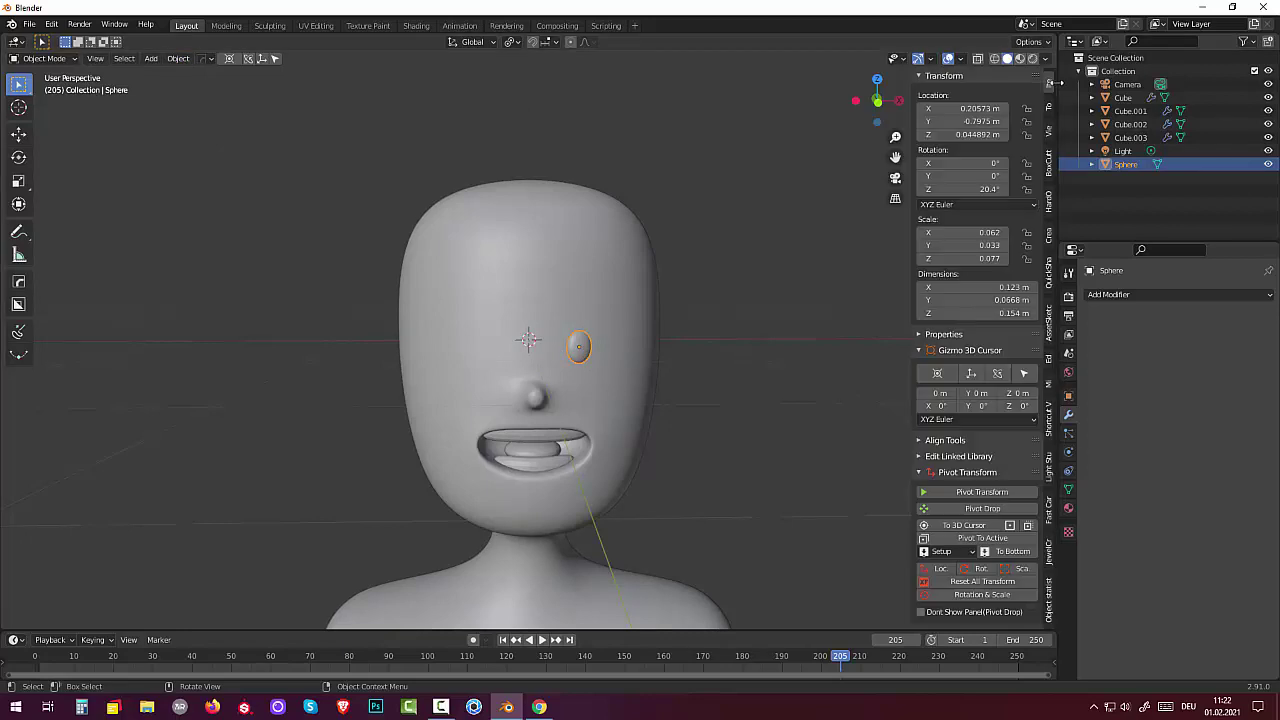
click(976, 582)
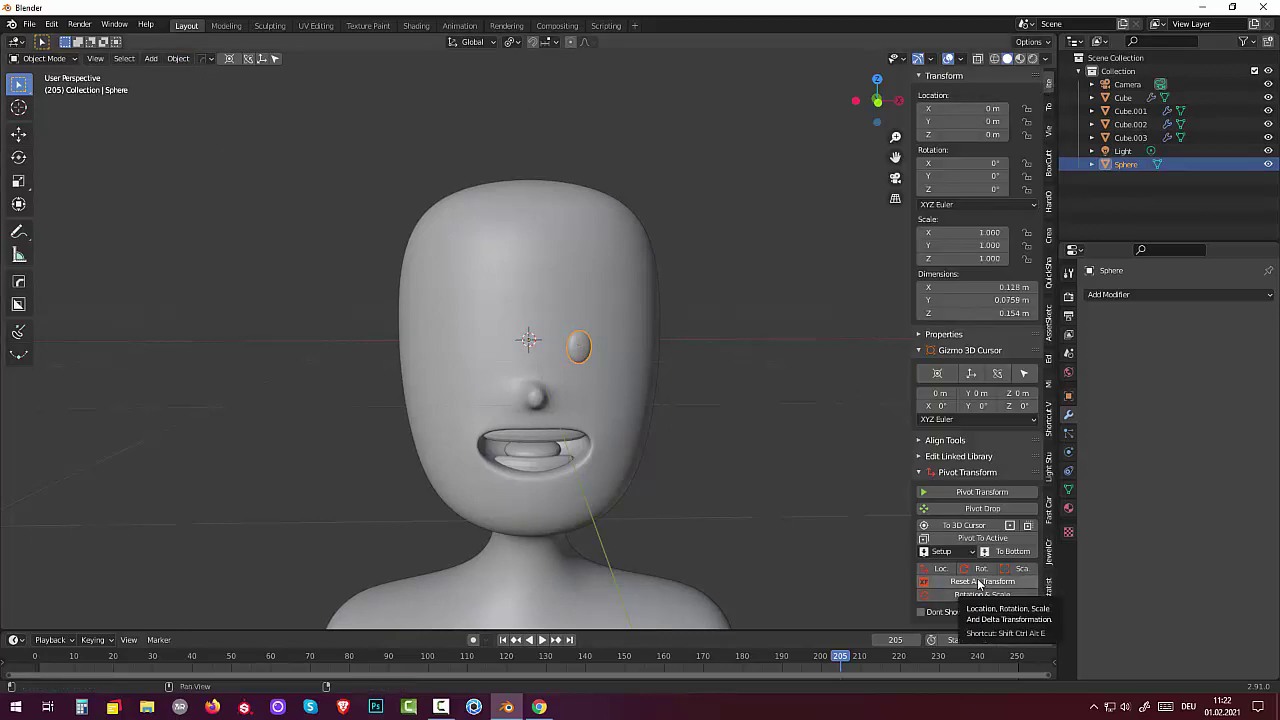
Step: Add a Mirror modifier to the eye to create the matching second eye
click(1120, 295)
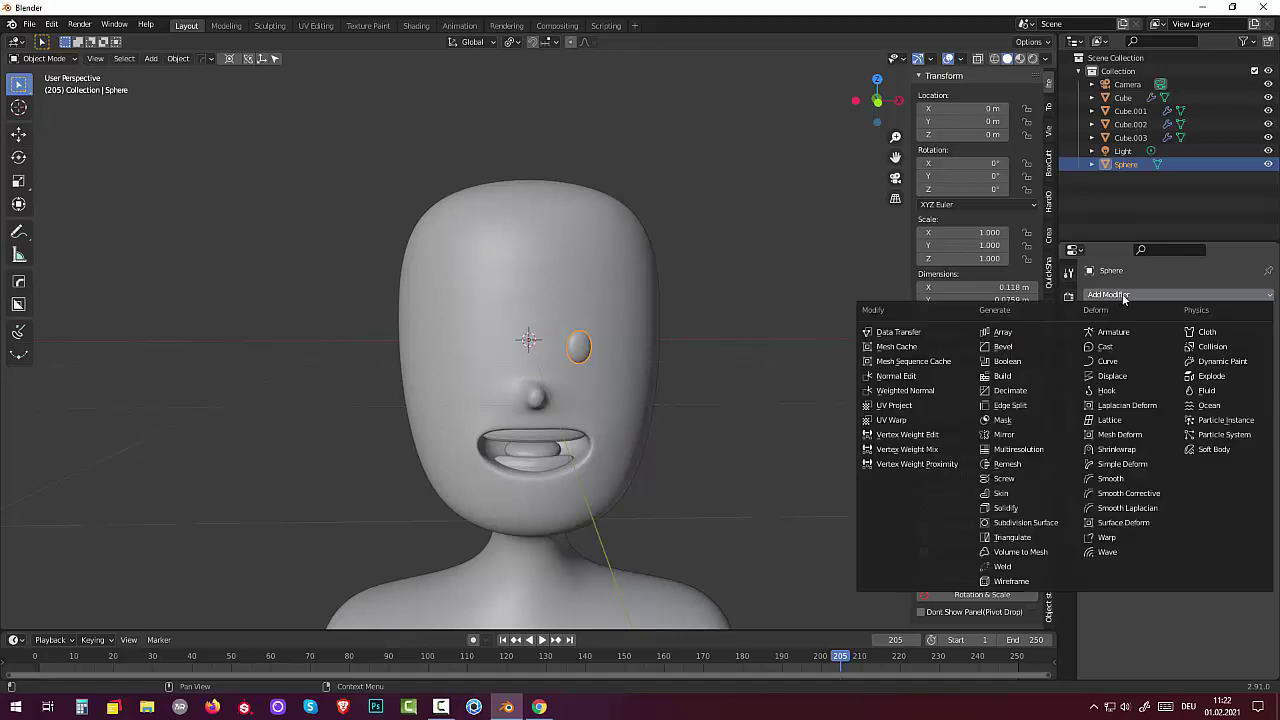
click(1006, 436)
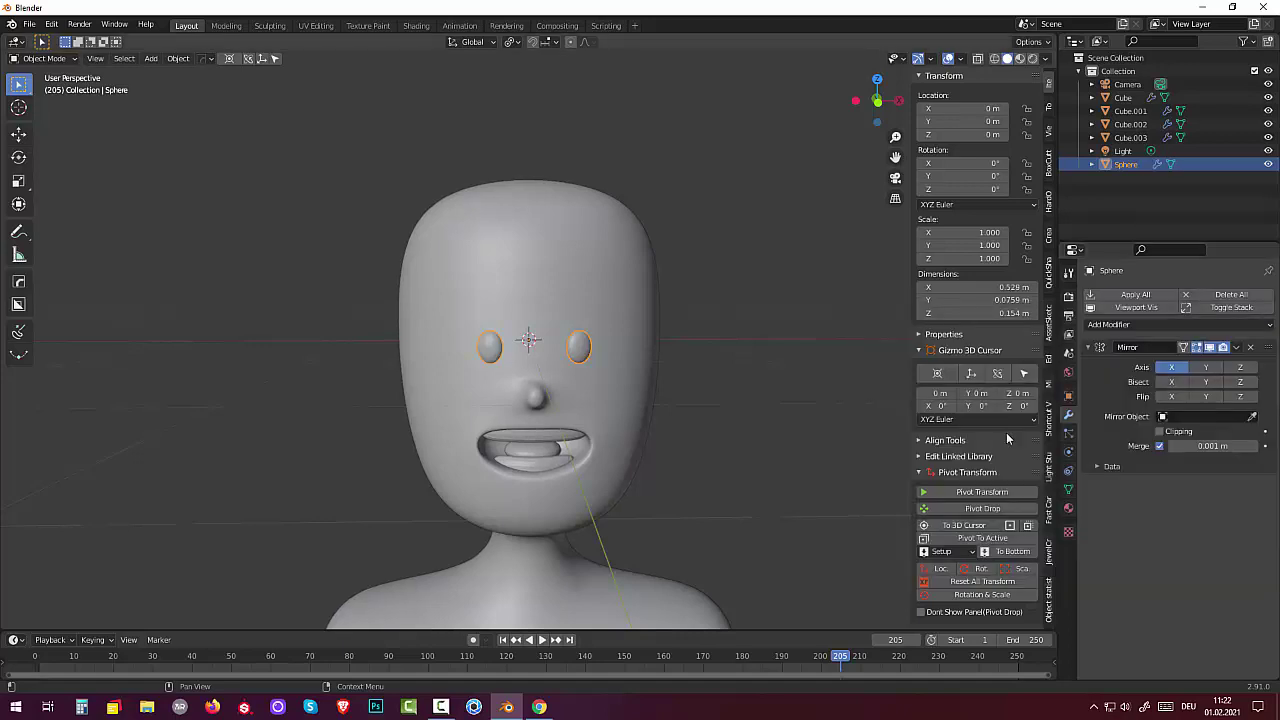
click(772, 479)
scroll(768, 474, down, 1)
scroll(765, 474, down, 1)
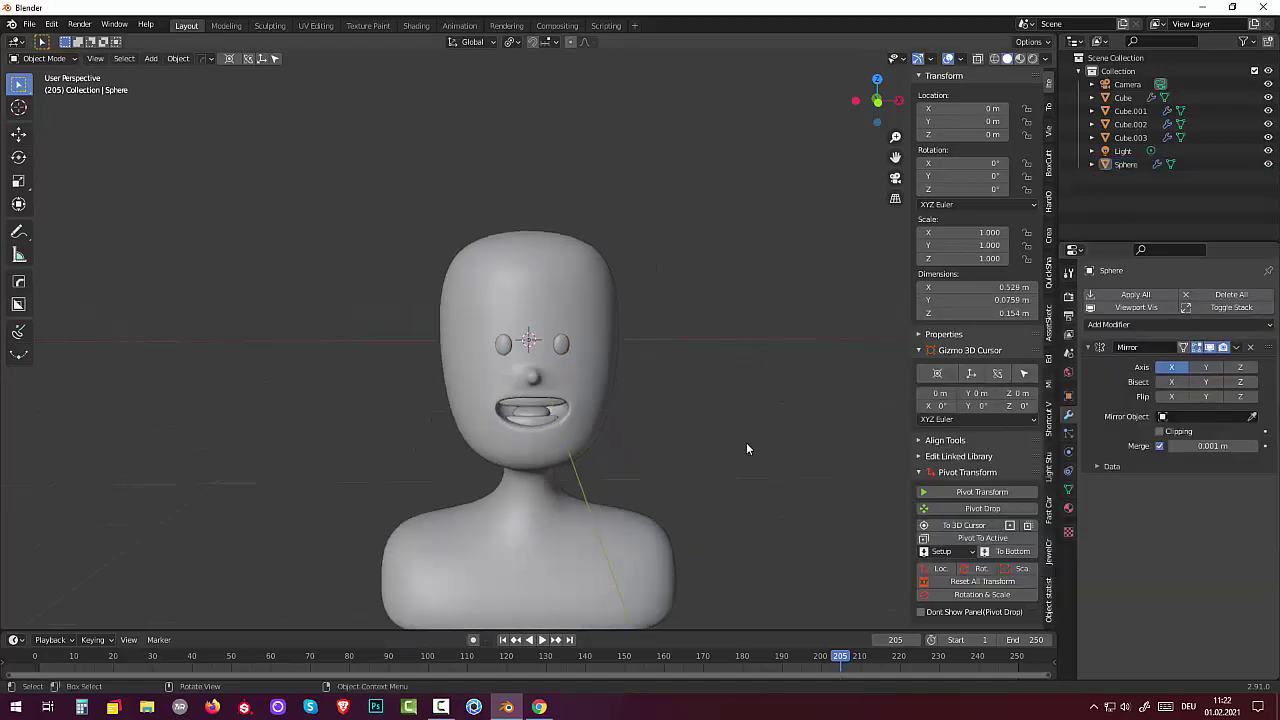
scroll(746, 450, down, 1)
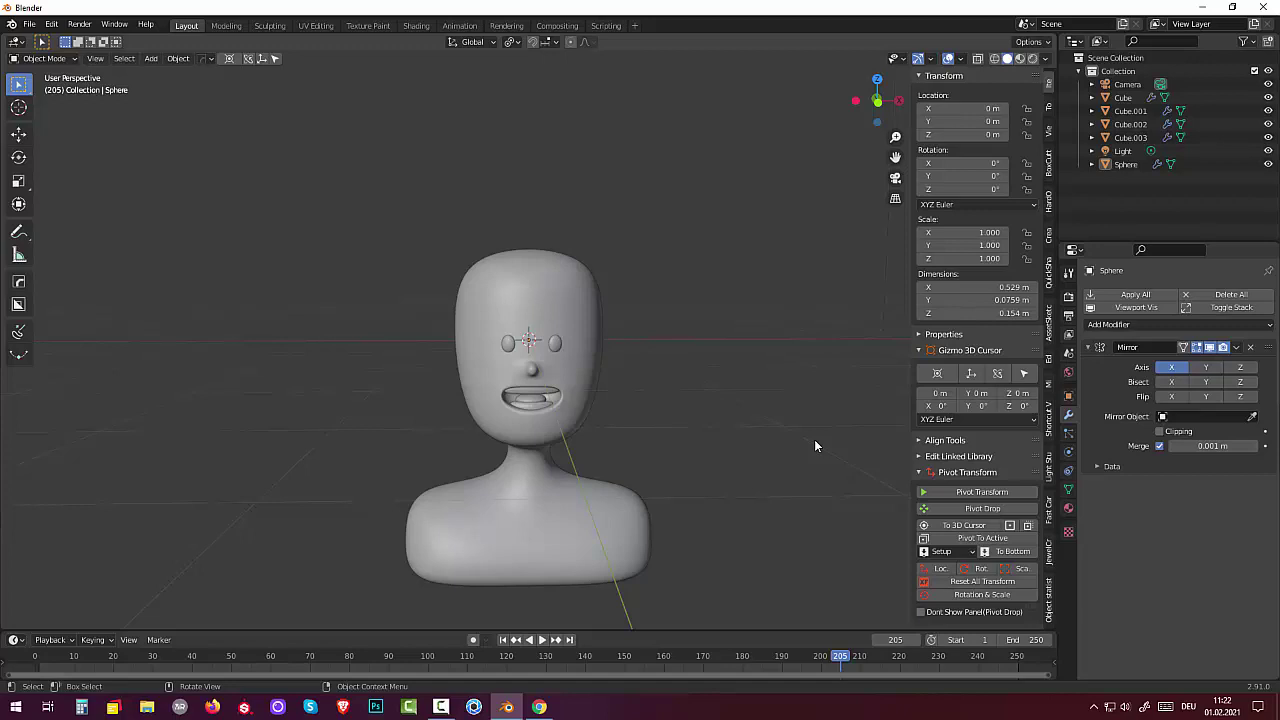
mouse_move(778, 386)
middle_down()
mouse_move(593, 405)
mouse_move(591, 394)
mouse_move(749, 389)
mouse_move(763, 400)
mouse_move(743, 421)
mouse_move(748, 360)
mouse_move(736, 367)
middle_up()
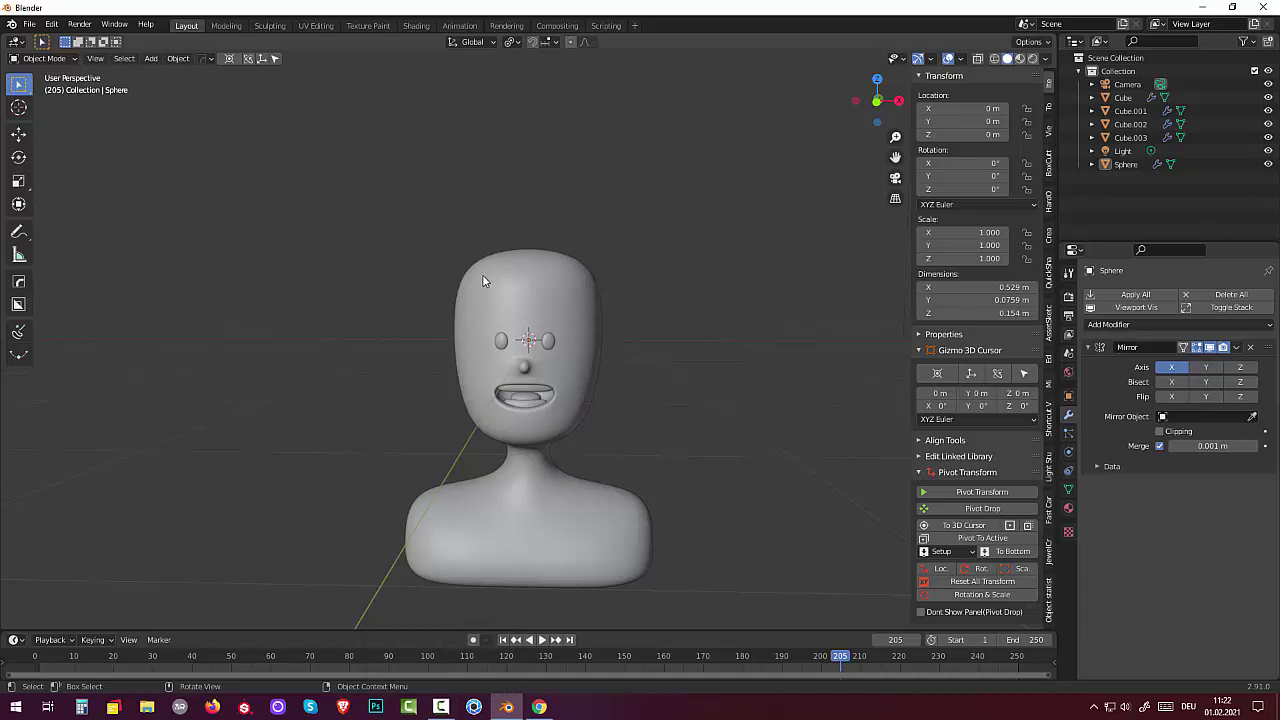
mouse_move(643, 413)
middle_down()
mouse_move(594, 426)
mouse_move(549, 417)
mouse_move(583, 394)
mouse_move(654, 399)
mouse_move(640, 440)
middle_up()
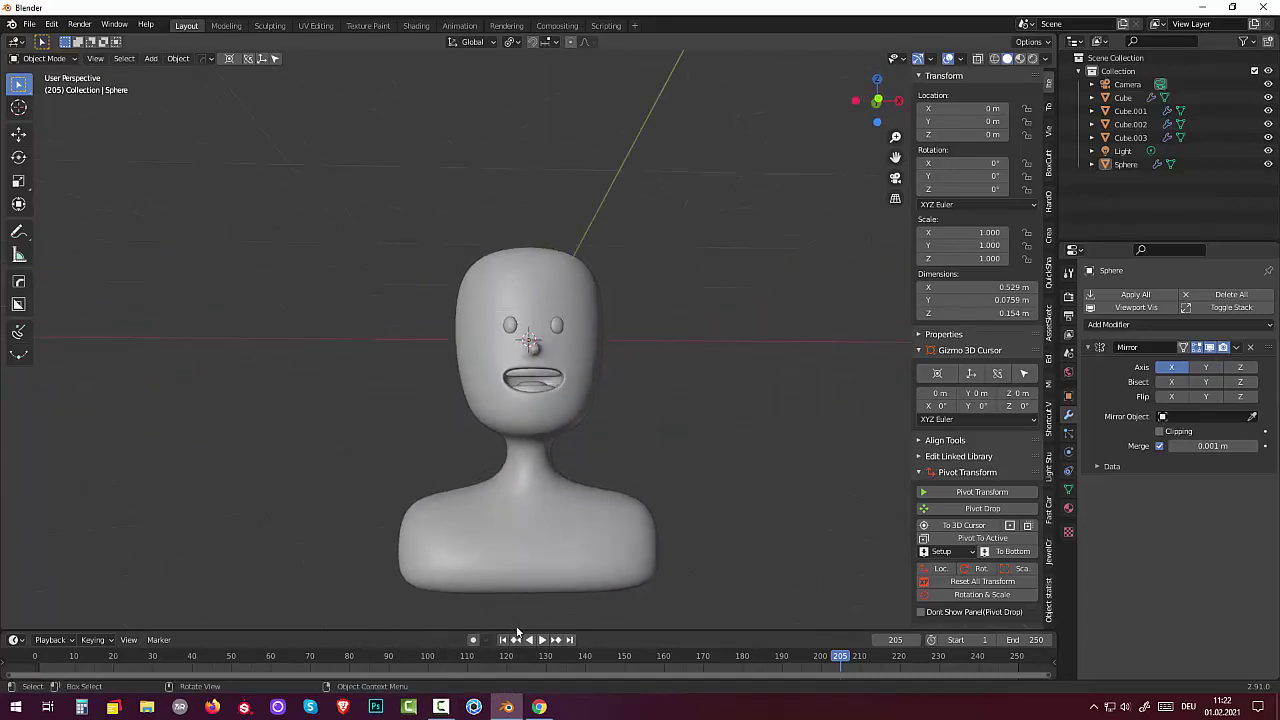